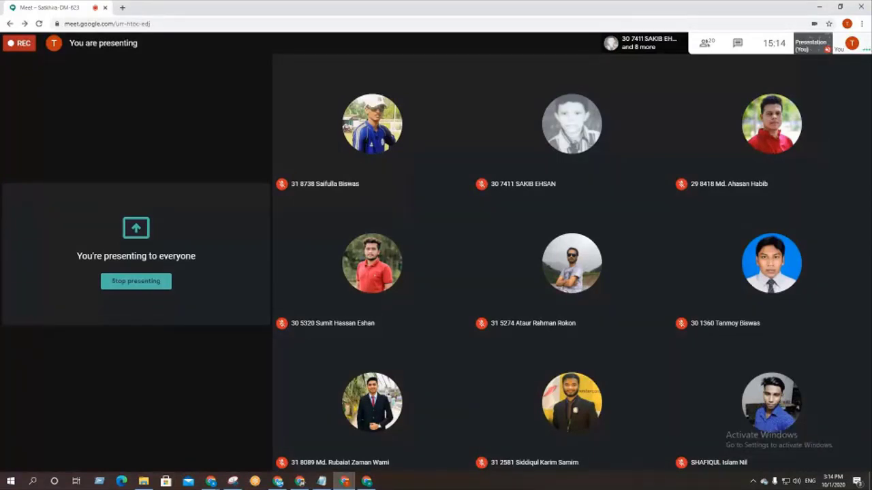
Step: Scroll through the Google Meet participants list, close it, and bring Facebook forward in the browser
left_click(705, 43)
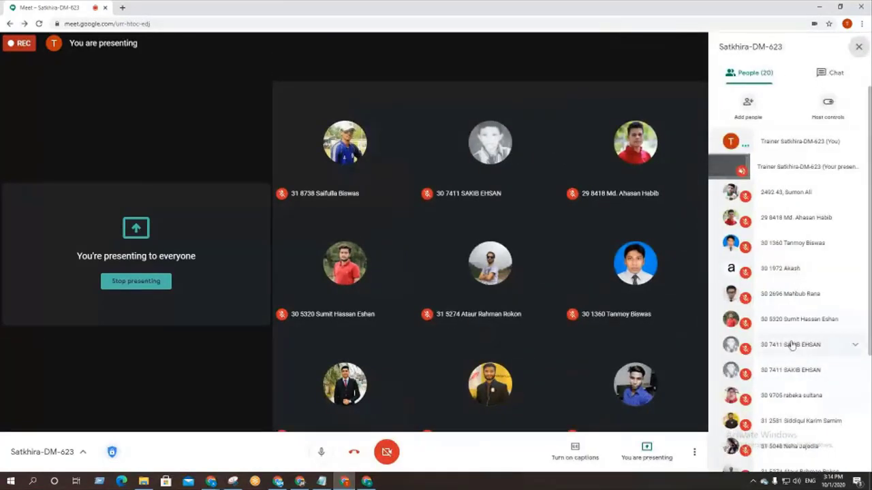
scroll(792, 345, "down", 3)
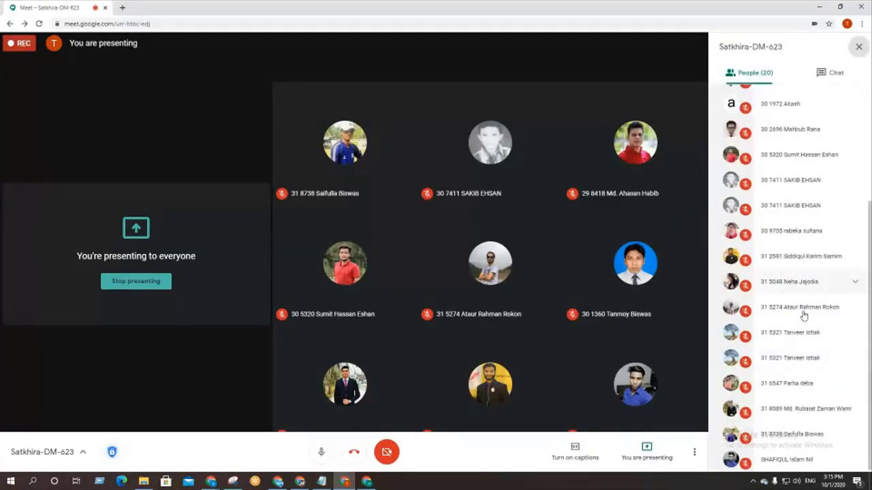
scroll(807, 364, "up", 3)
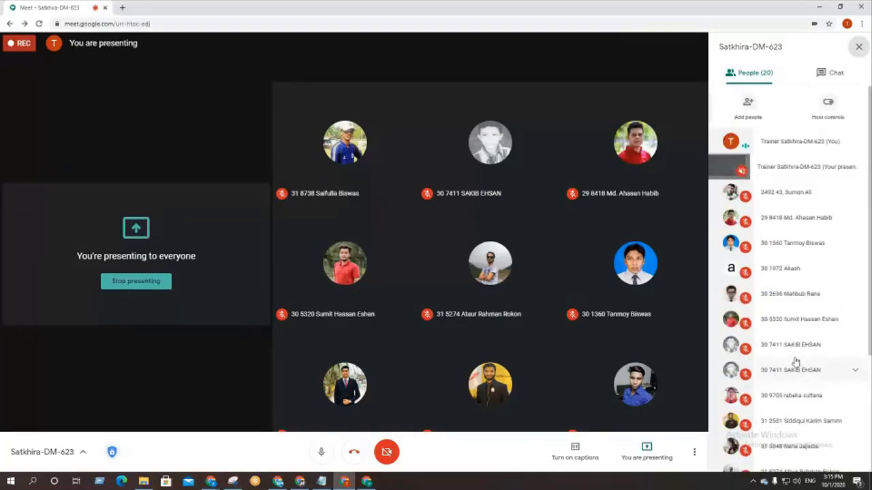
left_click(856, 47)
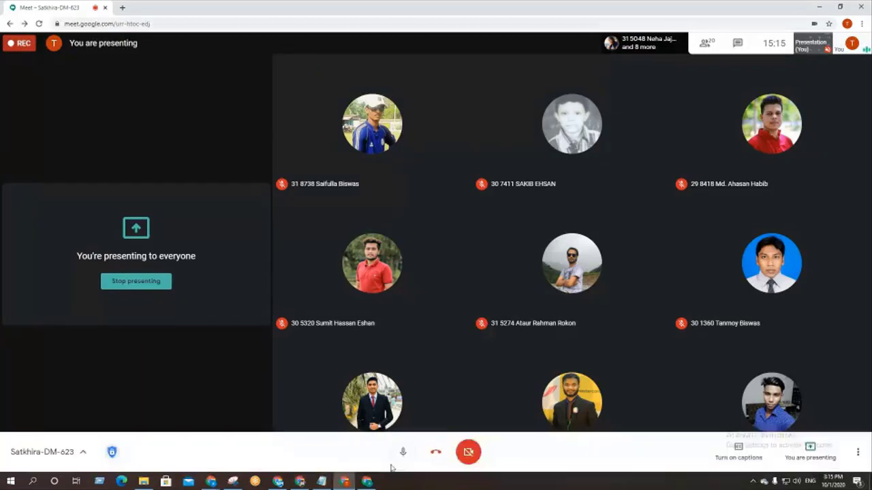
left_click(367, 481)
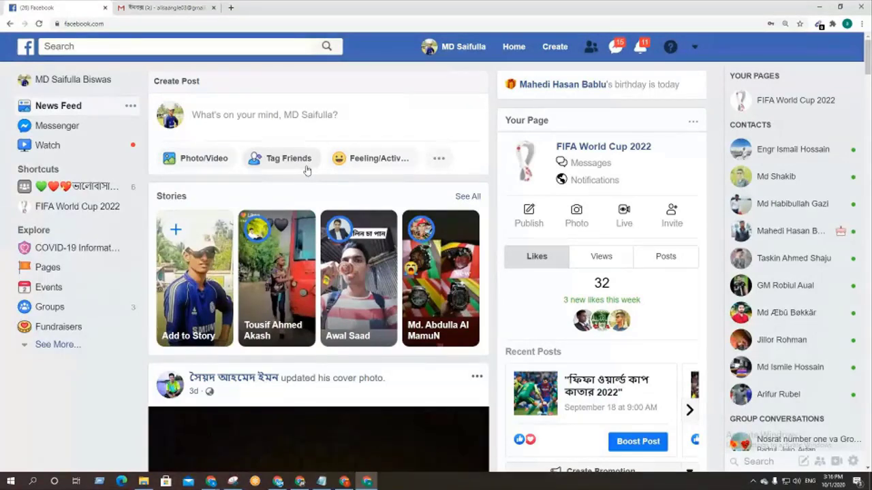
Step: Choose Page from Facebook's Create menu and pick the Business or Brand option
left_click(553, 48)
left_click(508, 102)
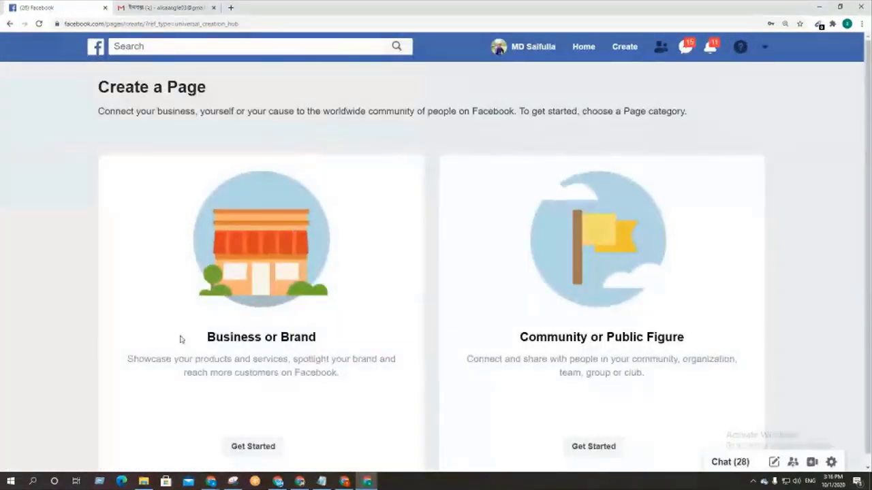
triple_click(328, 330)
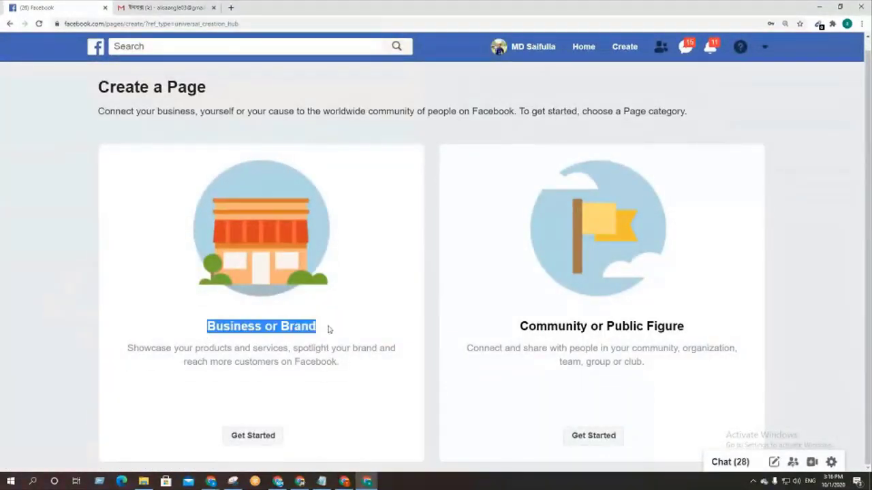
left_click(328, 330)
Step: Open the Business or Brand form and enter 'LEDP Digital Marketing' as the page name
left_click(250, 436)
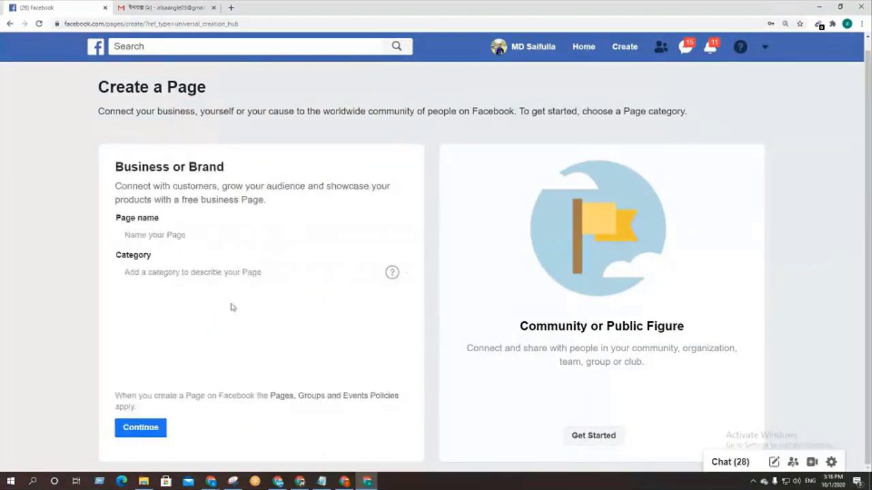
left_click(185, 235)
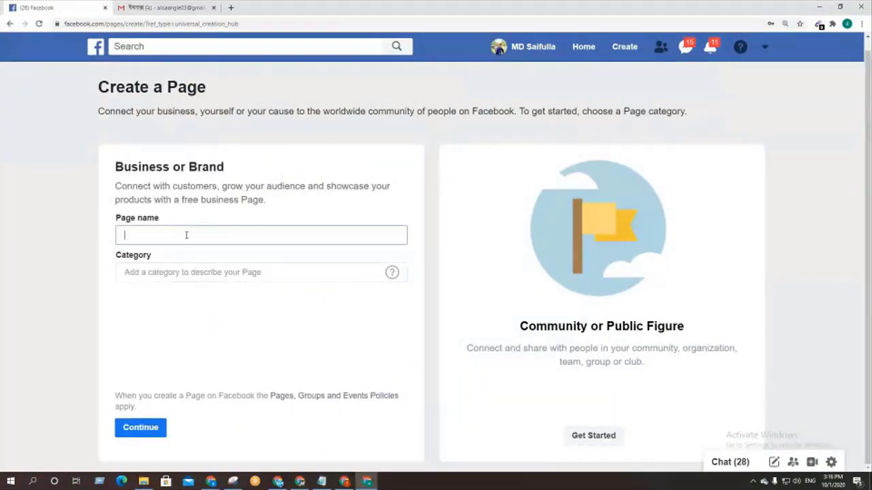
type("Ledp")
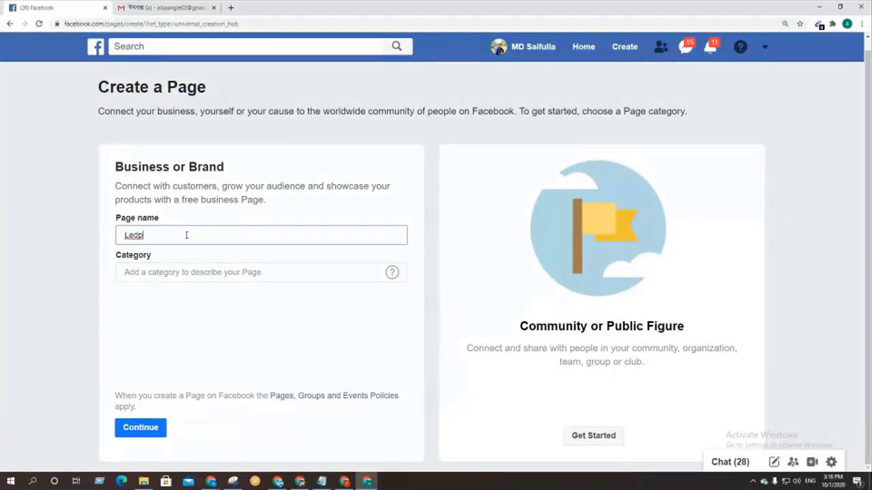
key("BackSpace")
key("BackSpace")
key("BackSpace")
key("BackSpace")
type("LEDP")
type("Digital Ma")
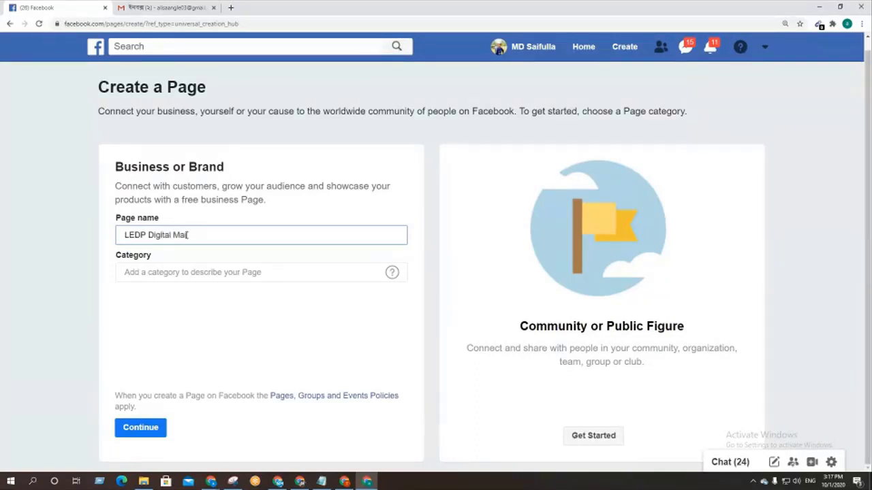
type("rketing")
left_click(202, 376)
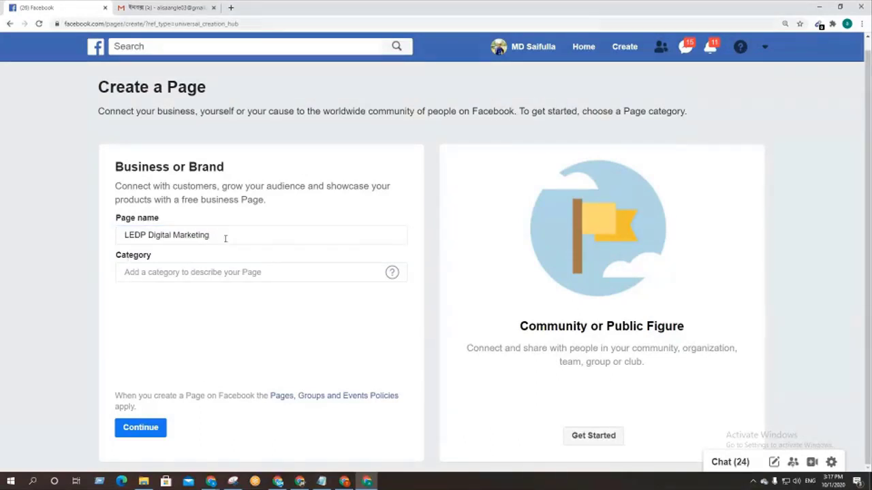
left_click_drag(225, 239, 55, 242)
left_click(169, 295)
left_click(141, 273)
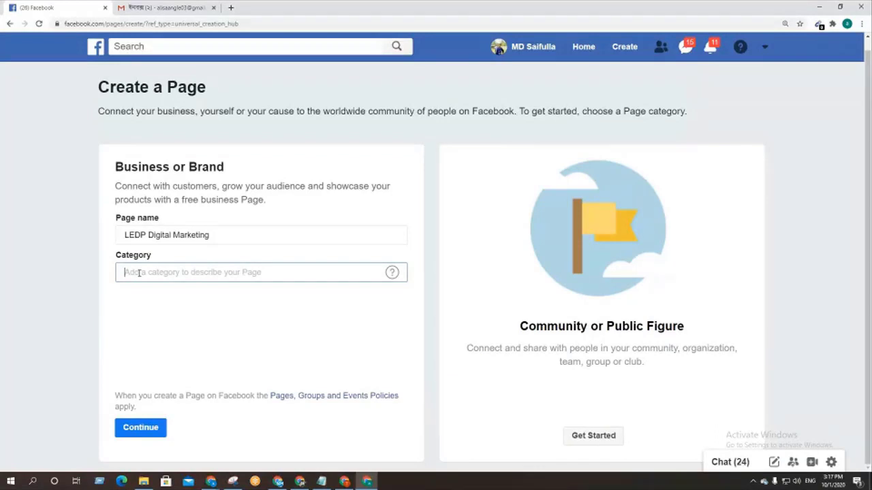
Step: Set the page category to Computer Training School
type("traning")
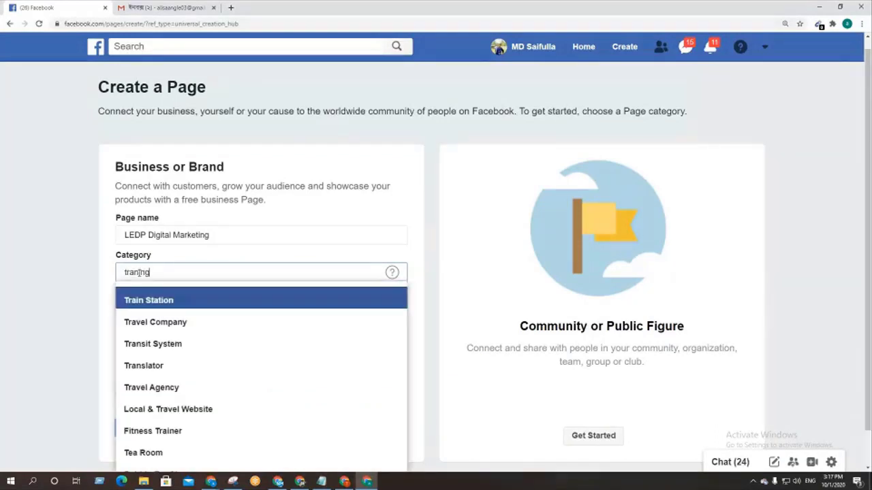
left_click(200, 300)
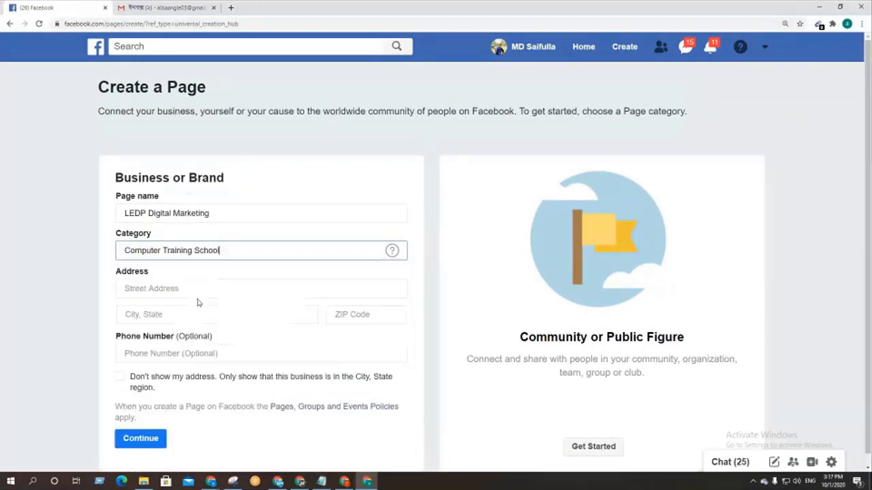
left_click_drag(250, 250, 1, 233)
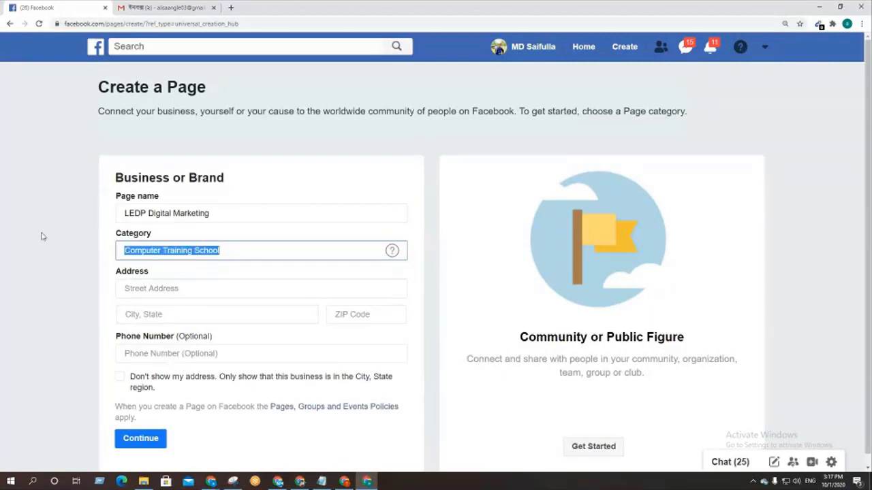
left_click(296, 195)
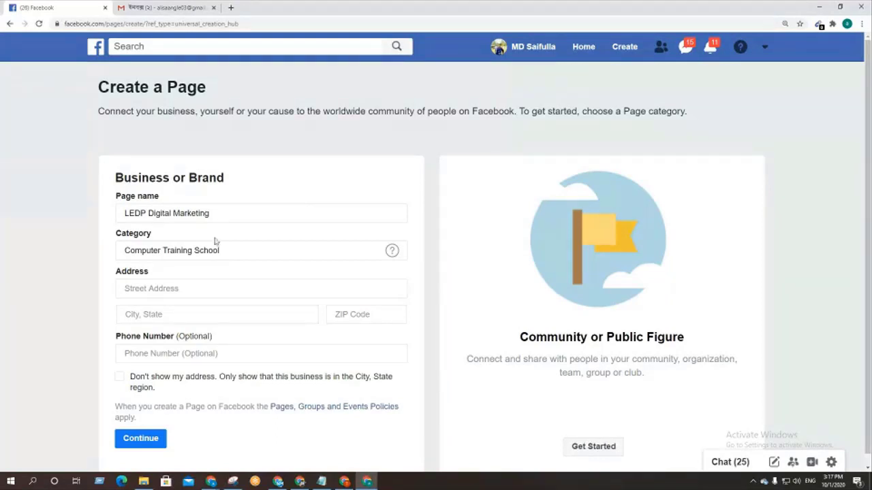
Step: Enter address 'dhanmondi', city Dhaka and ZIP code 1205, then submit the page details
left_click(182, 289)
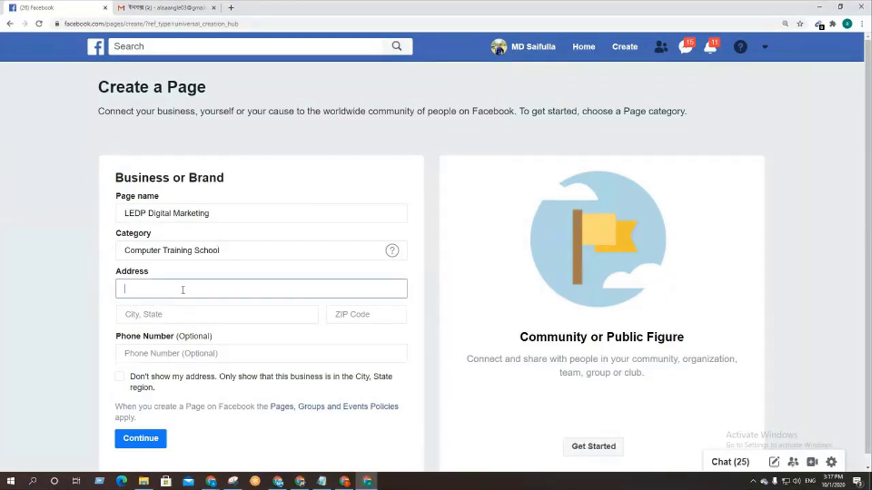
type("dhanmondi")
left_click(156, 315)
type("dhaka")
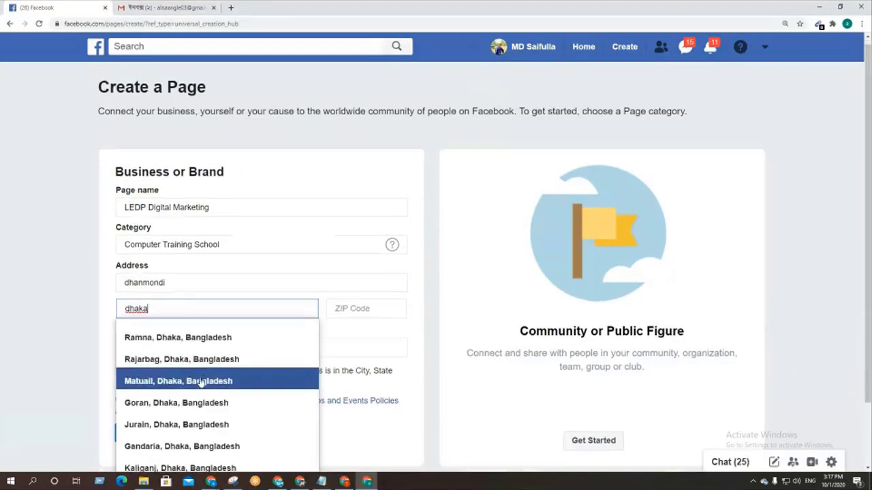
scroll(199, 382, "down", 2)
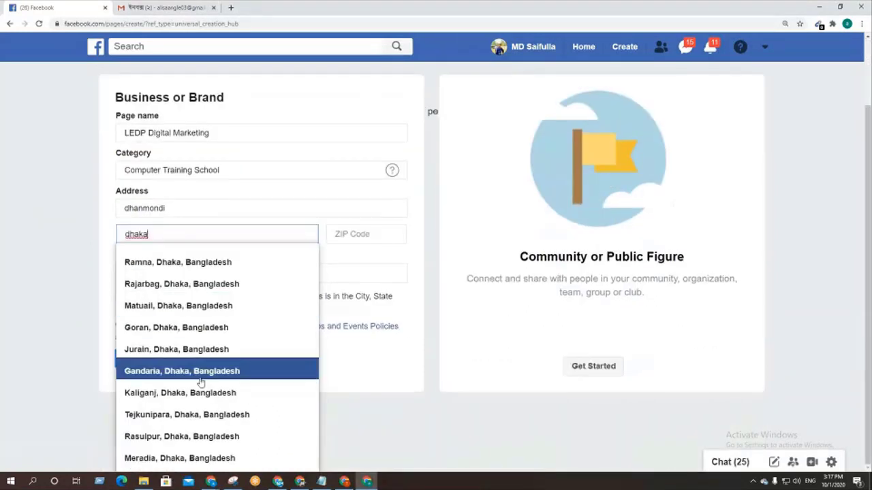
double_click(179, 237)
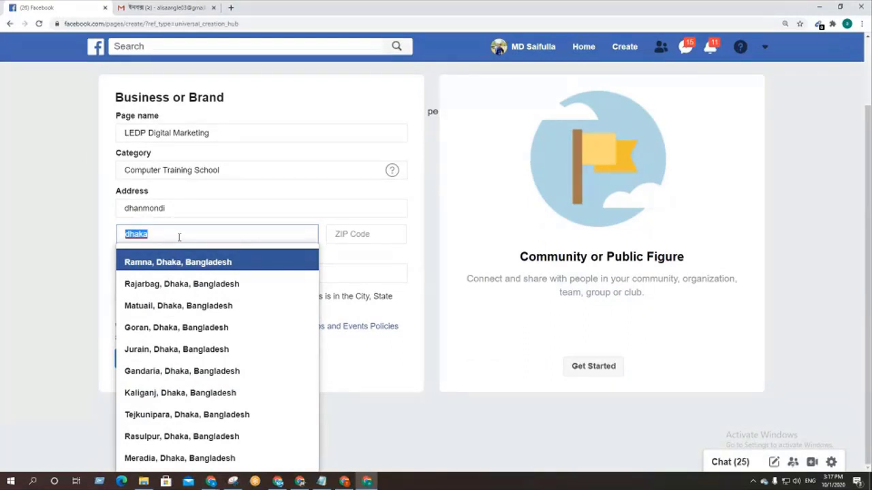
type("ra")
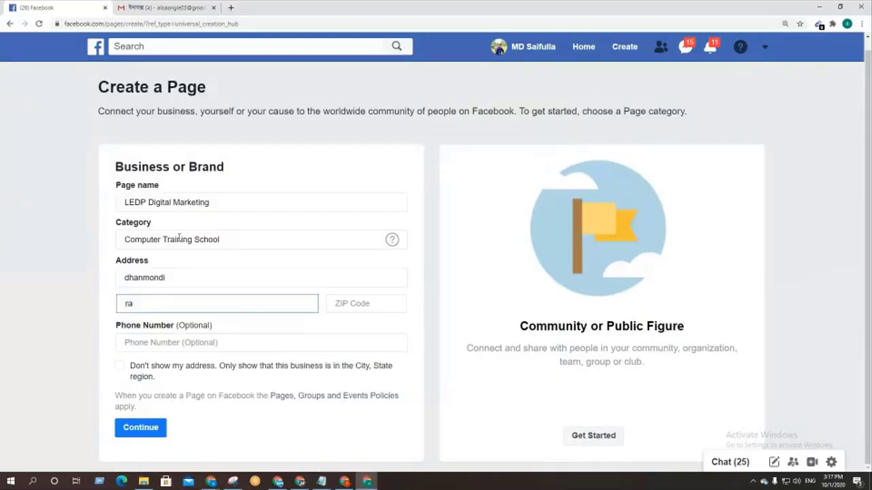
type("ja")
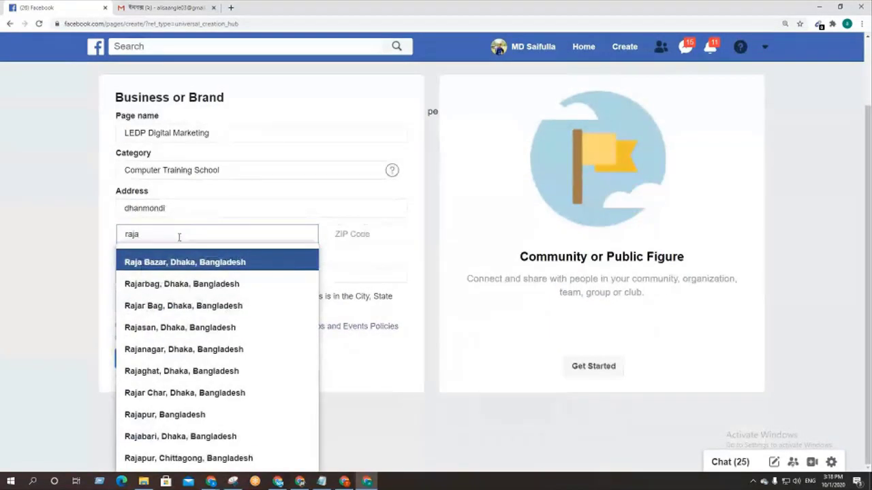
left_click(175, 272)
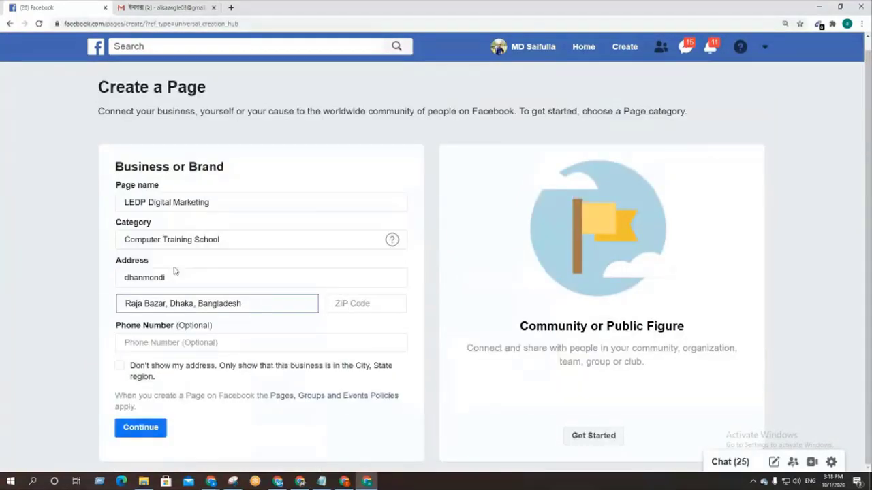
left_click(381, 304)
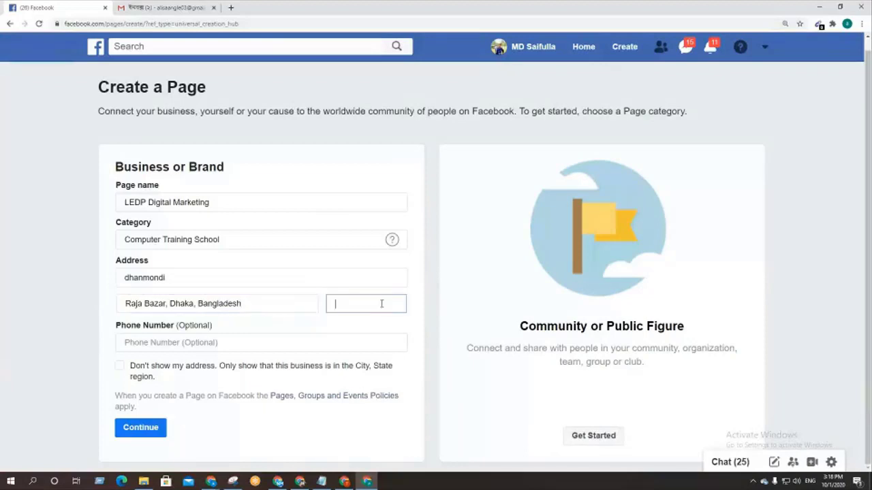
type("1205")
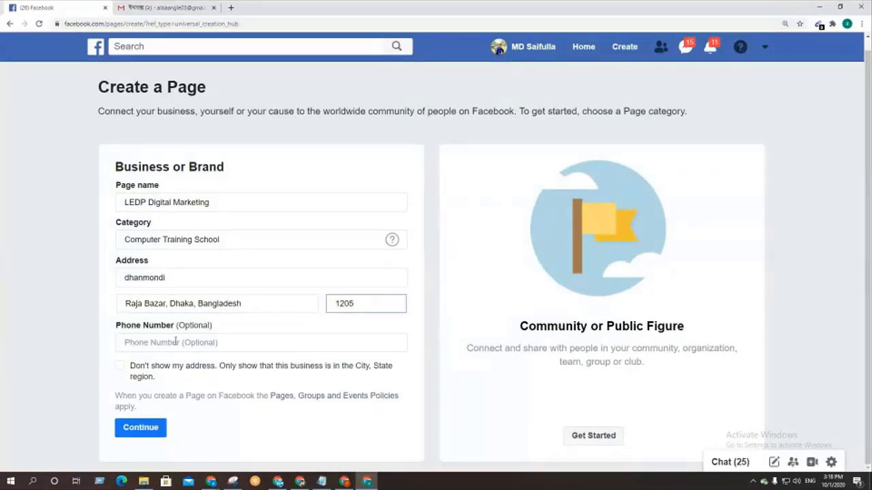
left_click(156, 427)
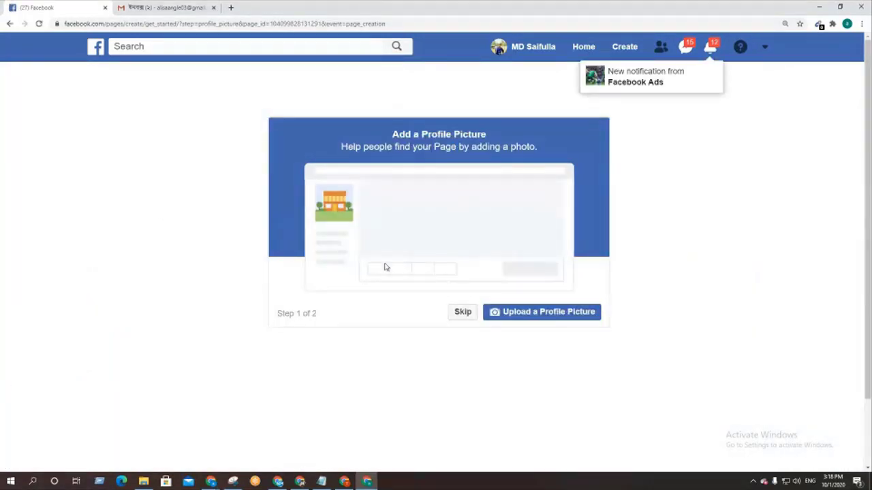
Step: Skip adding a profile picture and close the 'Now invite your friends!' popup
left_click(461, 315)
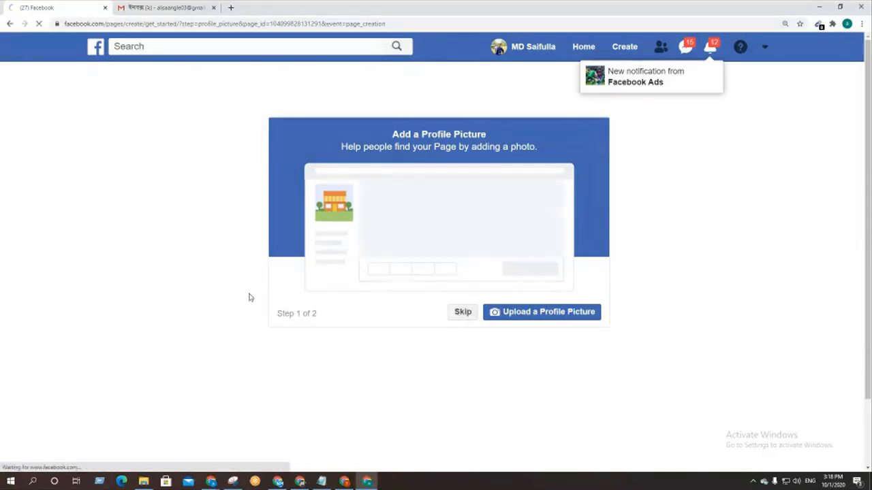
left_click(470, 317)
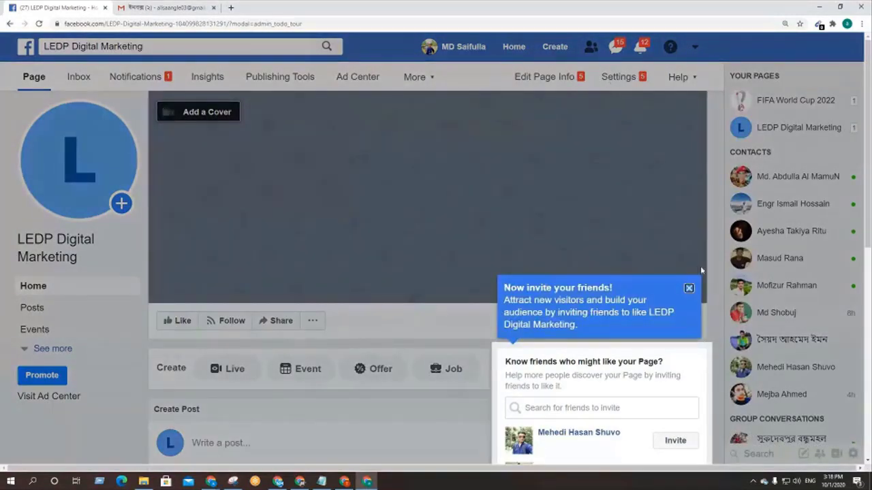
left_click(689, 288)
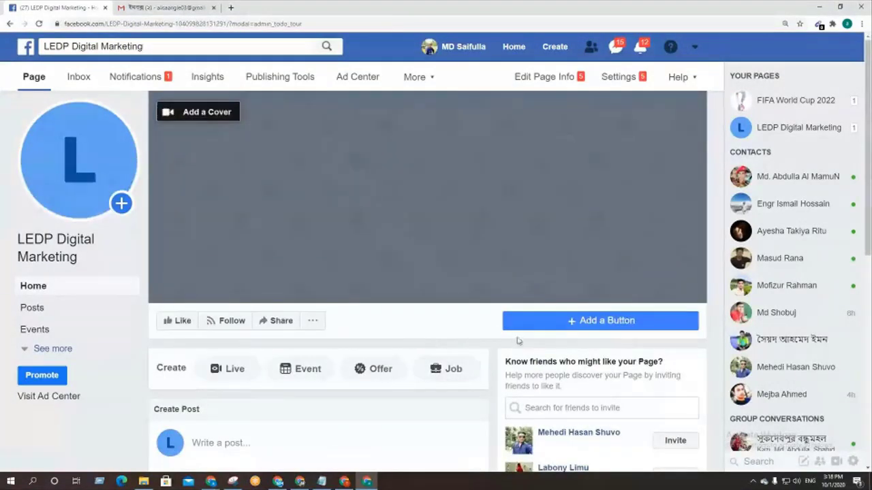
Step: Add a Send Message action button to the page that directs people to Messenger
left_click(596, 323)
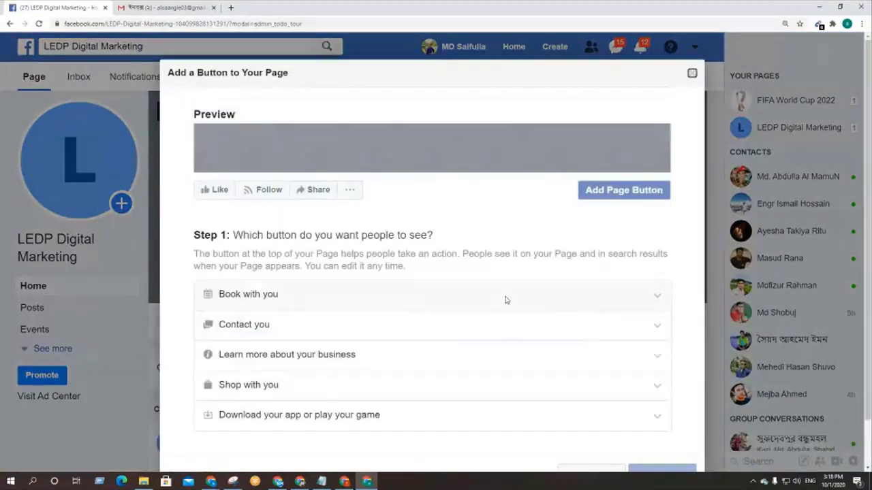
left_click(292, 333)
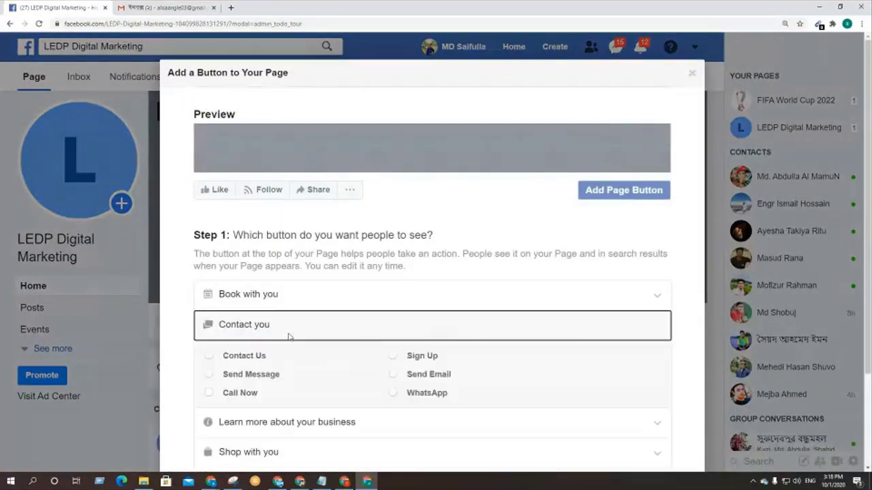
left_click(209, 375)
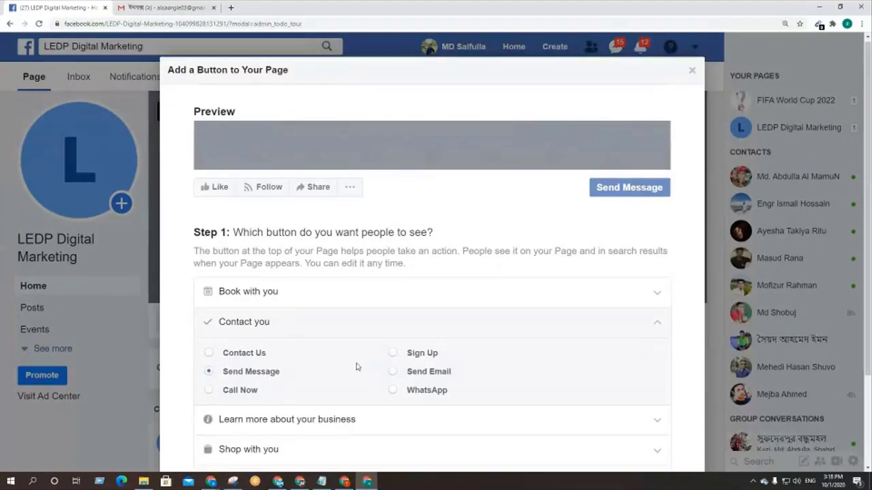
scroll(356, 364, "down", 2)
left_click(669, 428)
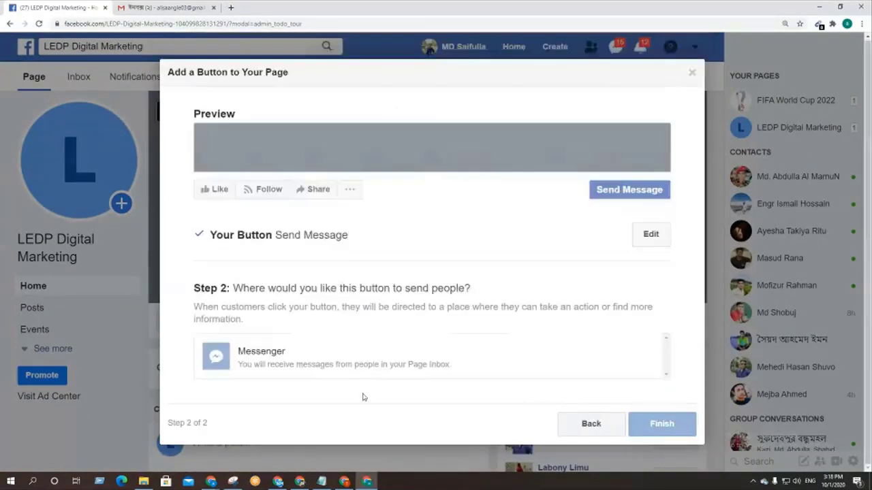
left_click(291, 360)
left_click(677, 382)
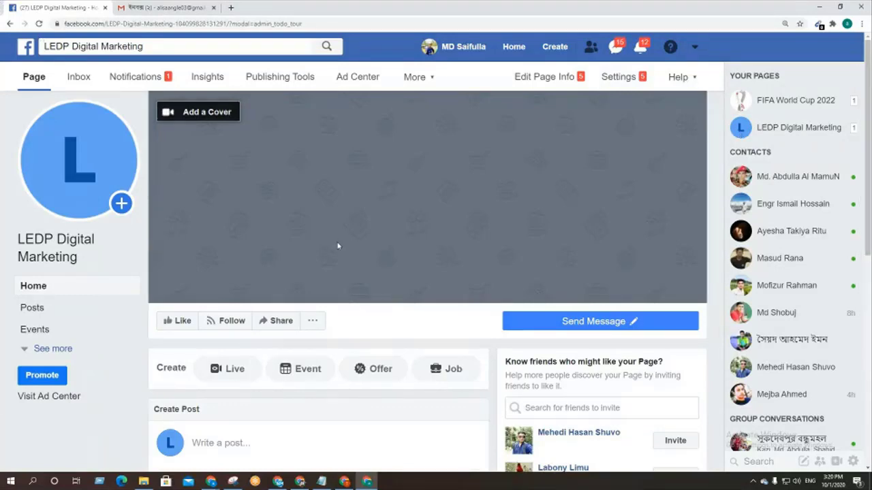
Step: Move the LEDP Digital Marketing tab to sit after the Gmail tab
left_click_drag(59, 14, 180, 12)
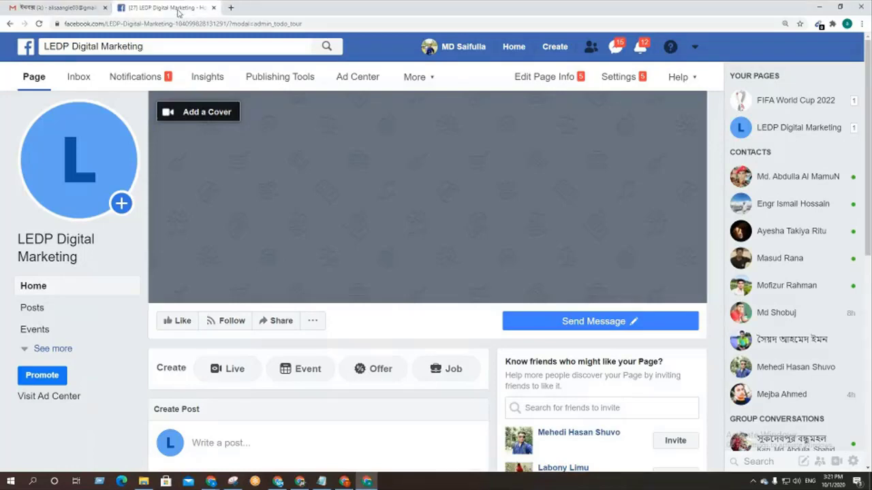
Step: Open a new blank Chrome tab beside the Facebook page and switch to it
left_click(232, 8)
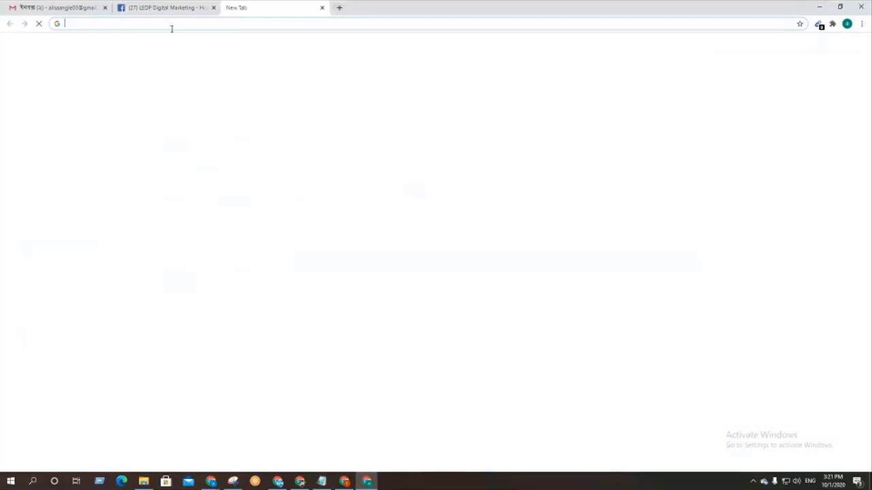
left_click(168, 10)
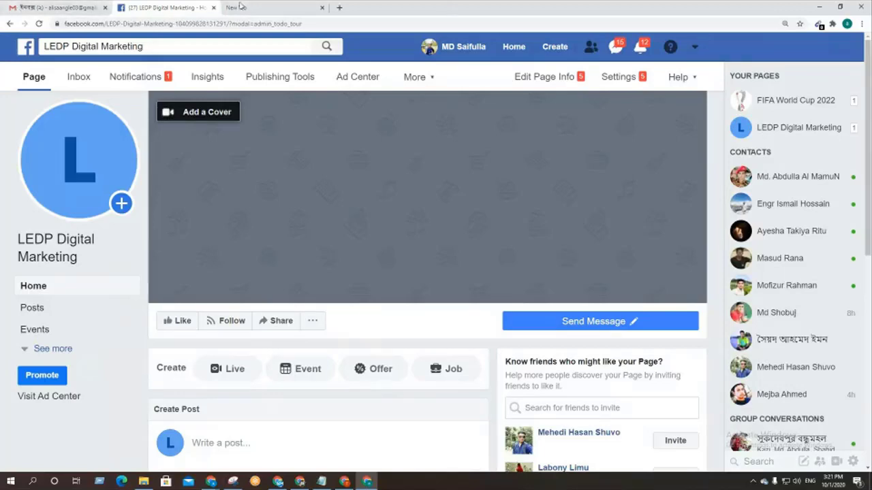
left_click(265, 9)
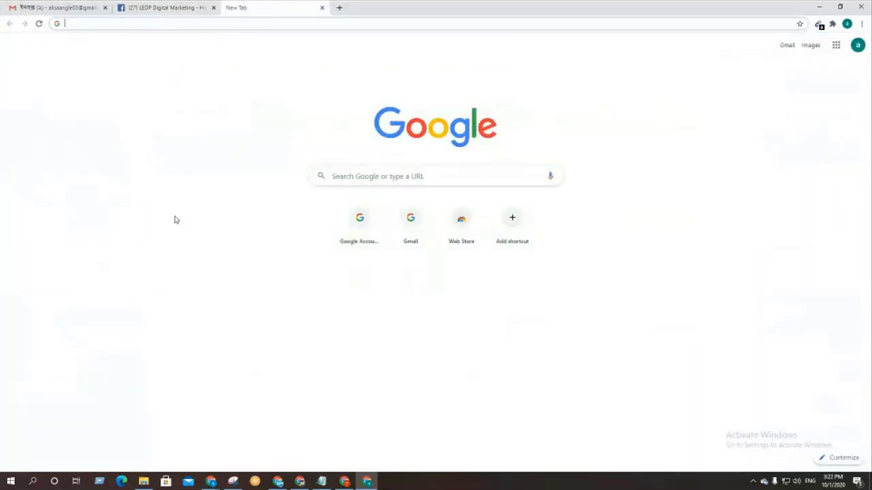
left_click(322, 482)
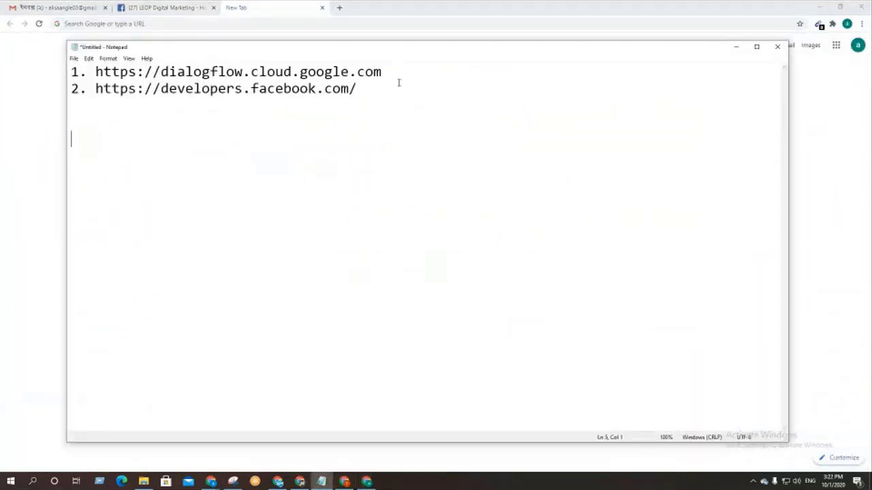
left_click_drag(395, 71, 95, 72)
key("ctrl+c")
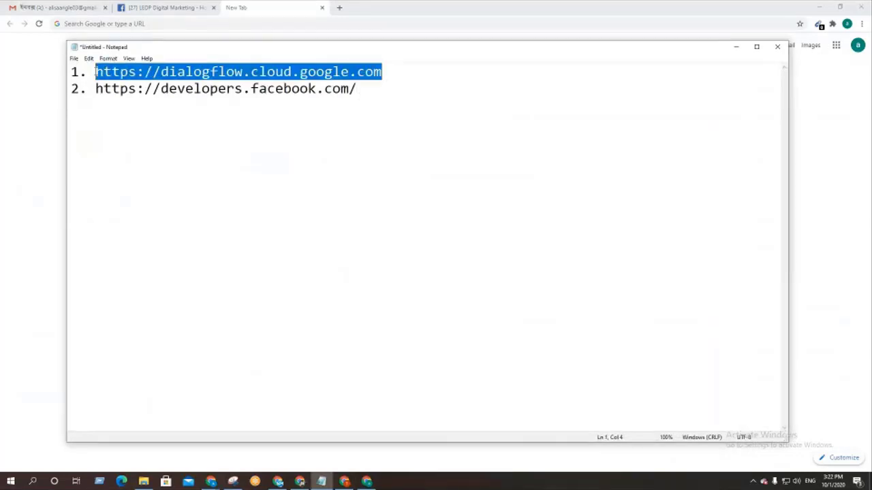
left_click(212, 38)
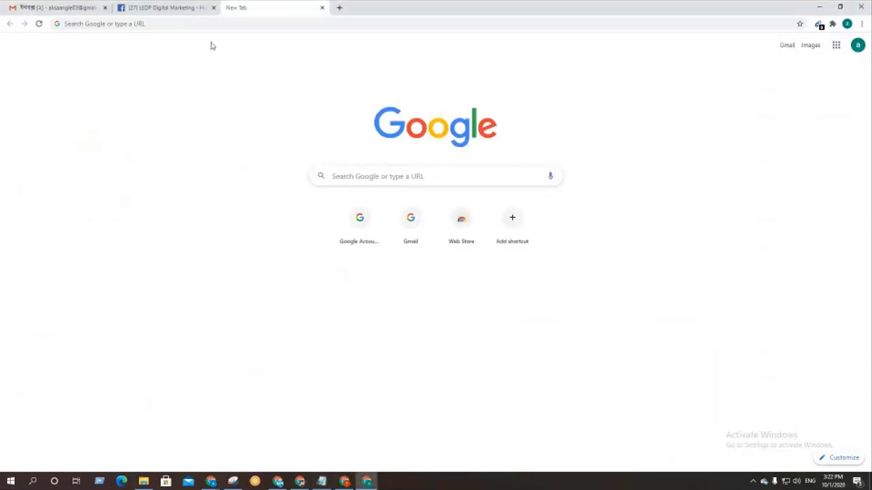
left_click(194, 26)
key("ctrl+v")
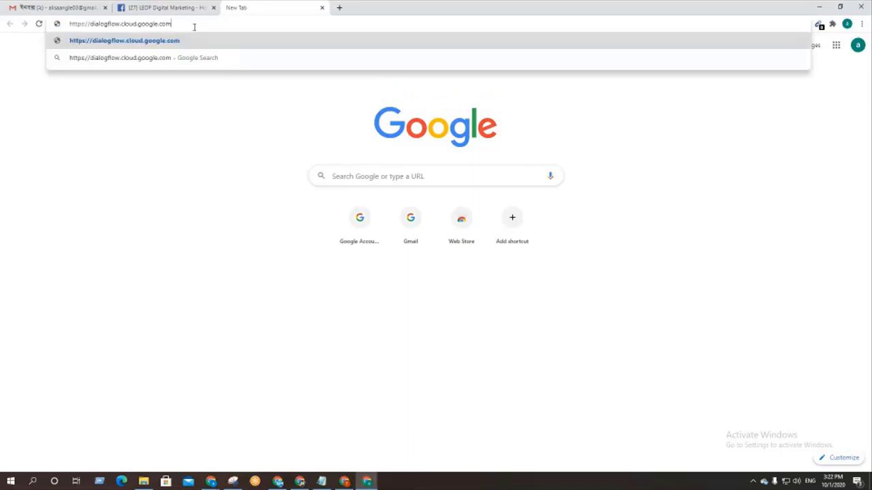
key("Return")
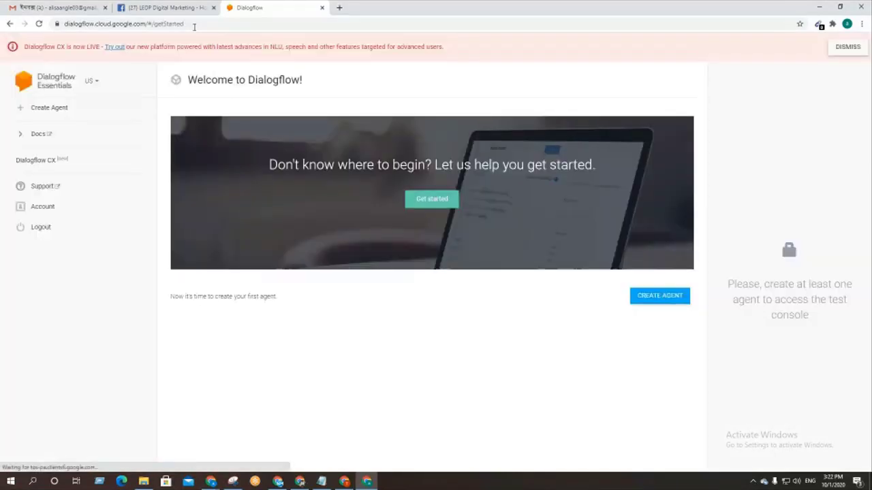
Step: Dismiss the Dialogflow CX banner, admit the waiting Meet participant, and return to Dialogflow
left_click(839, 48)
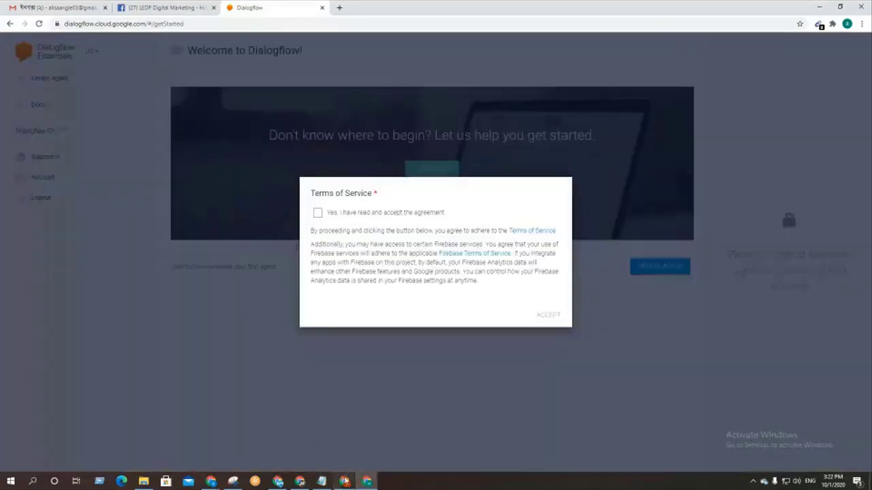
left_click(345, 481)
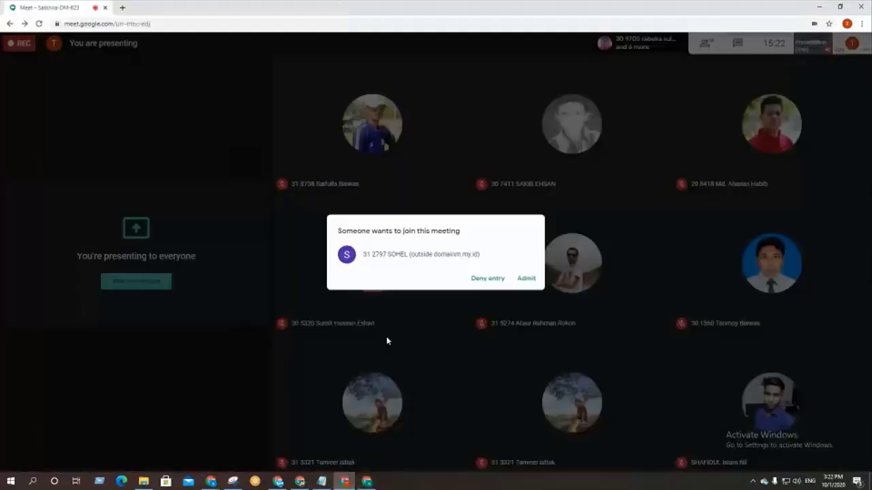
left_click(526, 281)
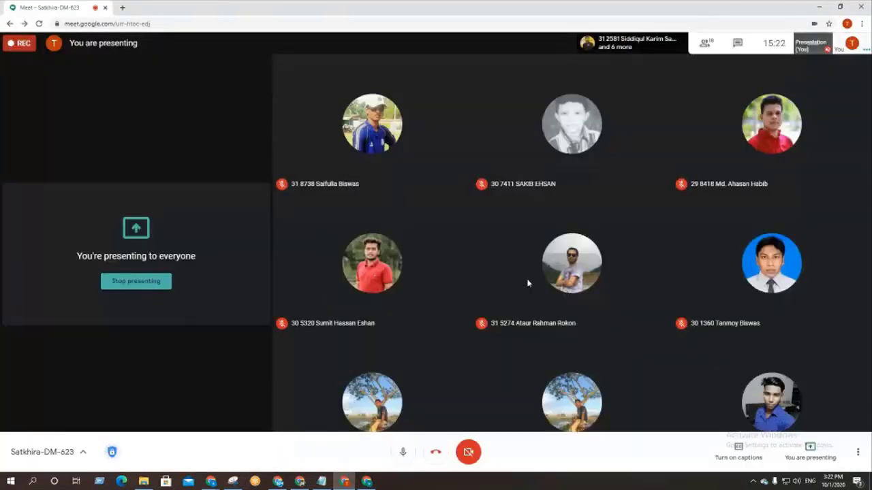
key("alt+Tab")
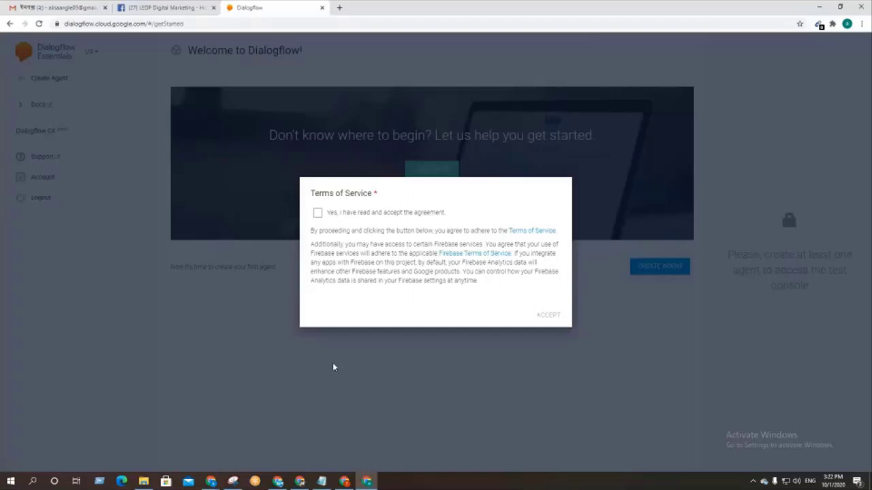
left_click(57, 9)
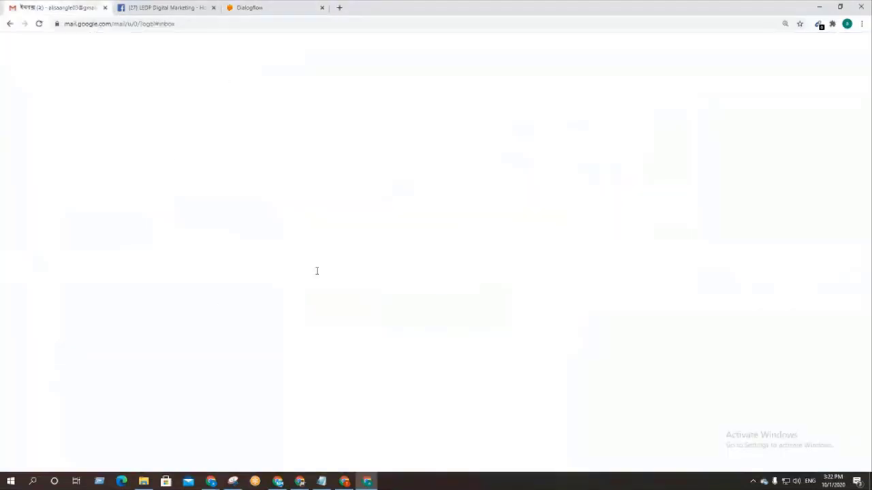
left_click(247, 8)
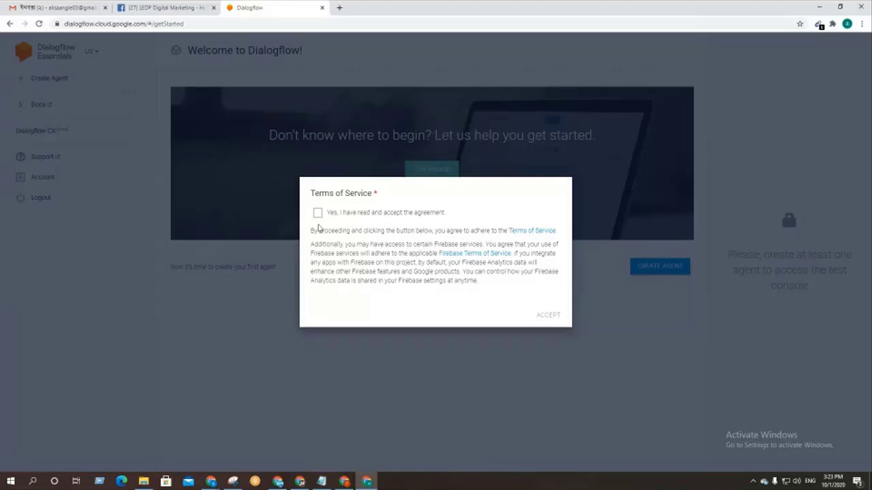
Step: Accept the Dialogflow Terms of Service agreement and zoom the page in
left_click(317, 219)
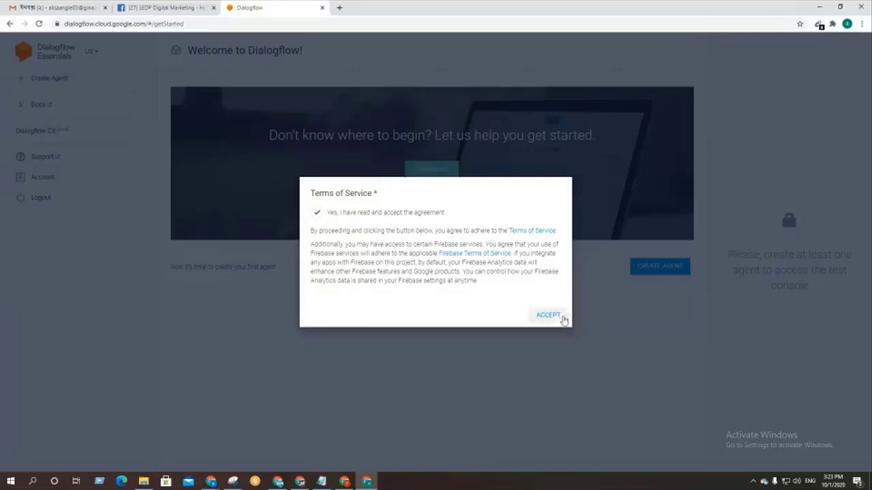
left_click(560, 317)
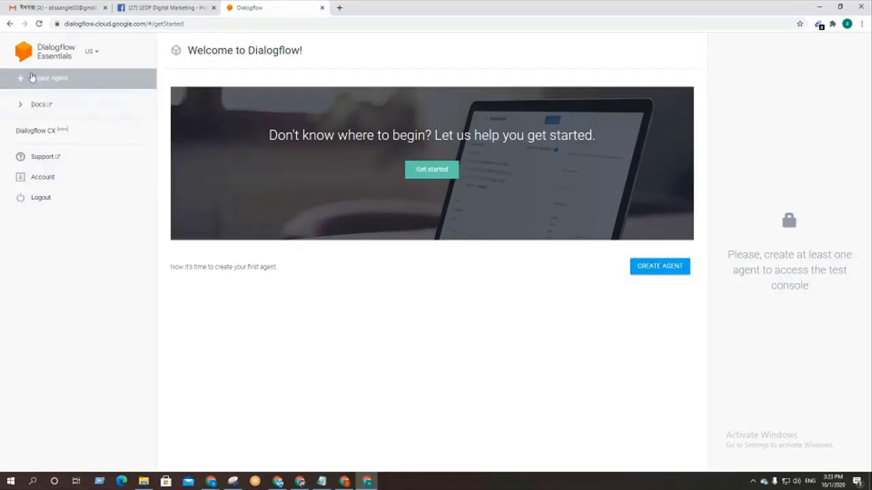
key("ctrl+plus")
key("ctrl+plus")
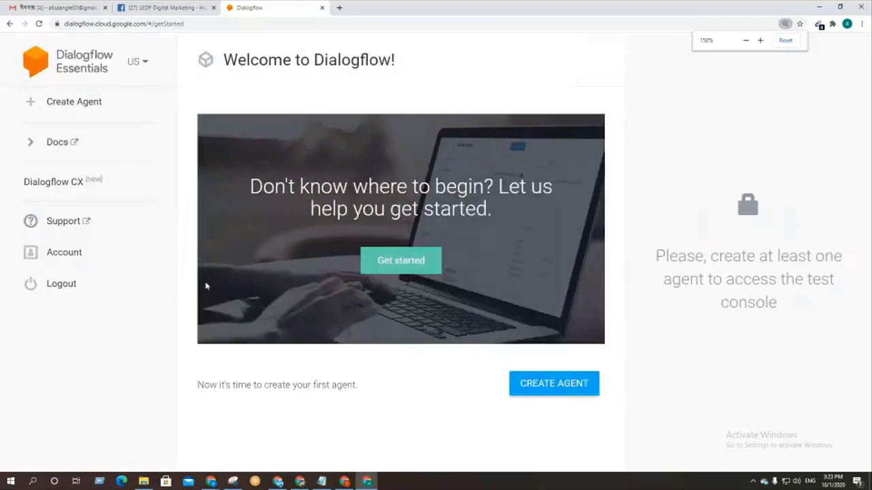
Step: Start a new agent and name it ledp_2020, replacing the space with an underscore
left_click(554, 385)
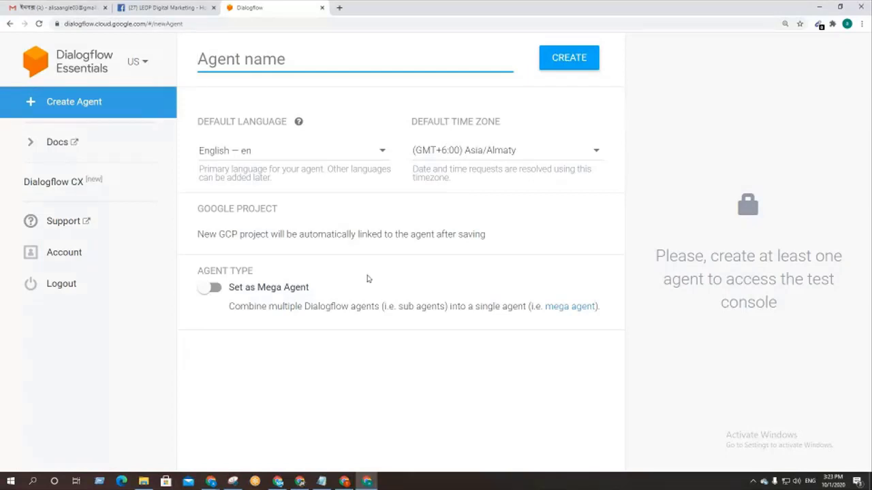
left_click(223, 60)
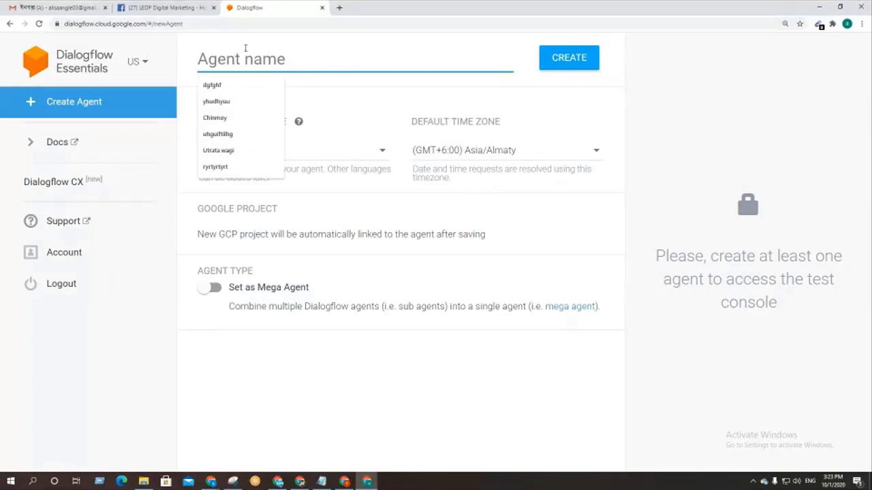
left_click(184, 51)
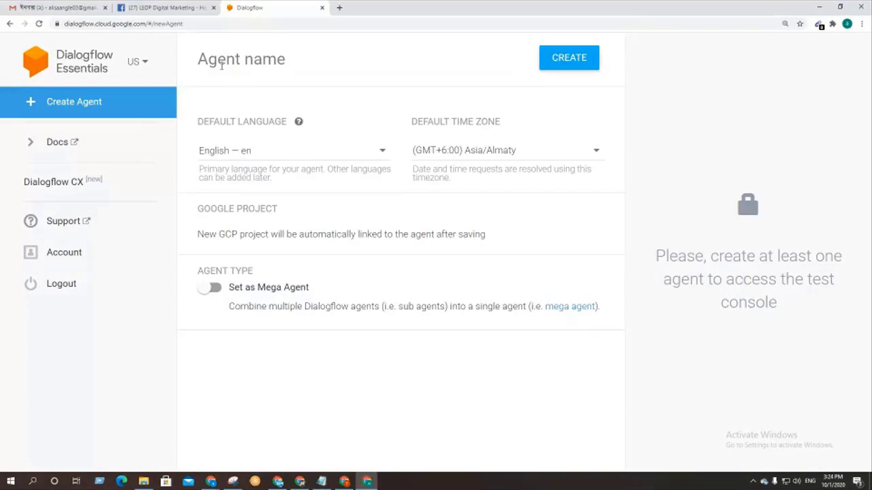
left_click(221, 65)
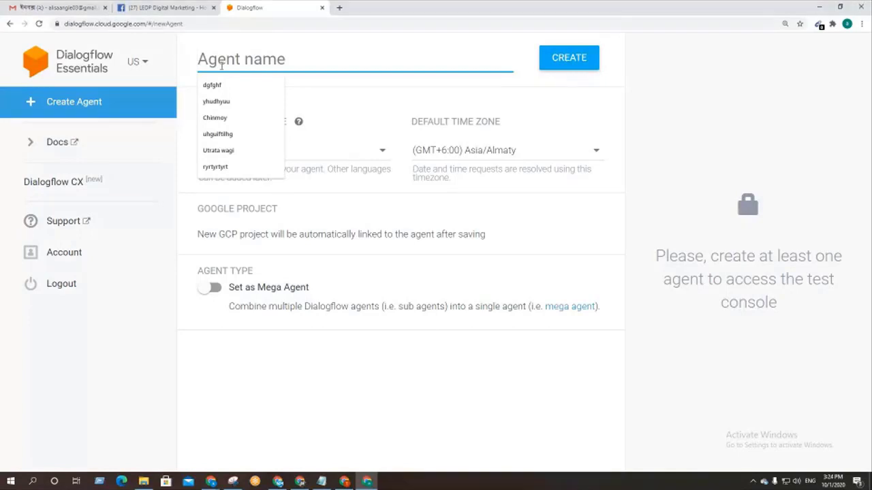
type("I")
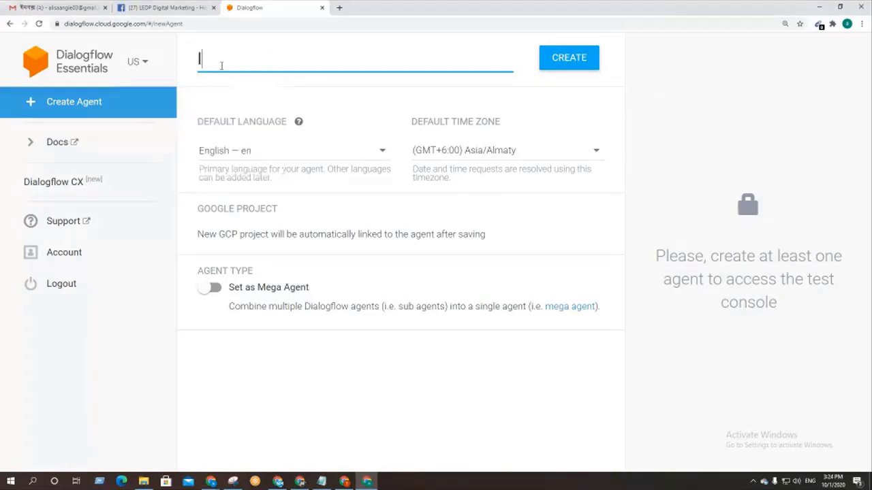
type("edp 2020")
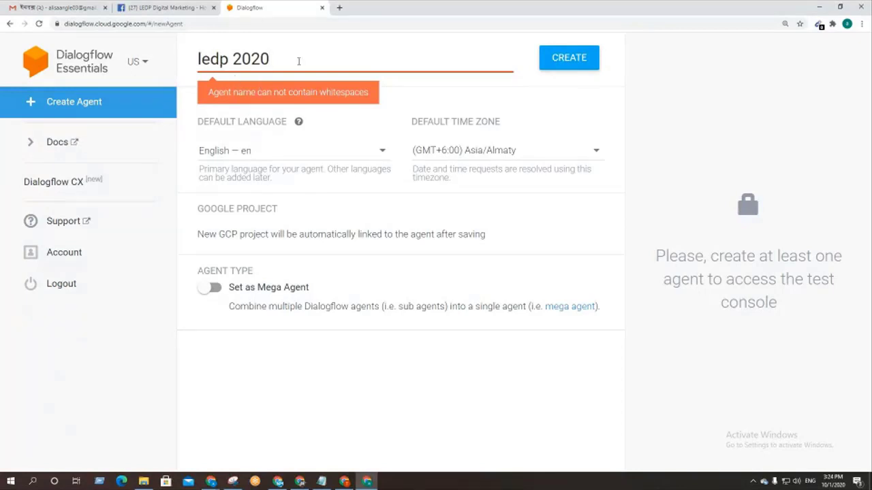
left_click(235, 61)
key("BackSpace")
left_click(284, 62)
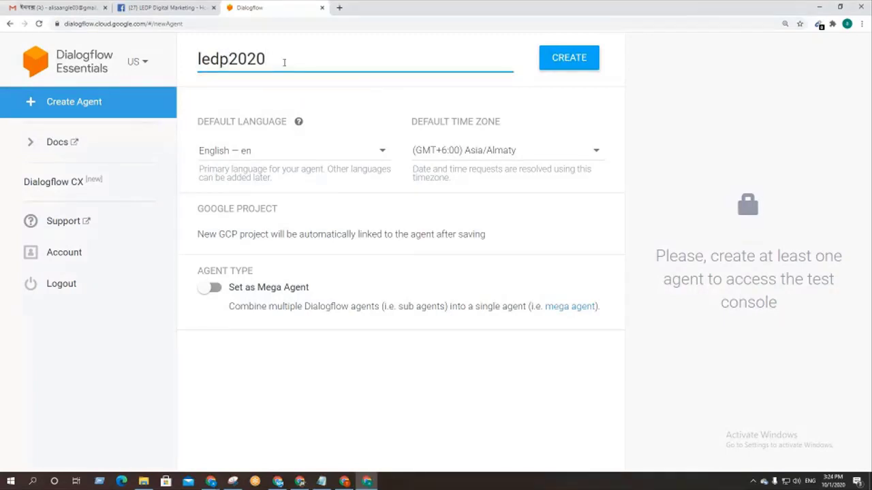
left_click(231, 63)
type("_")
left_click(289, 61)
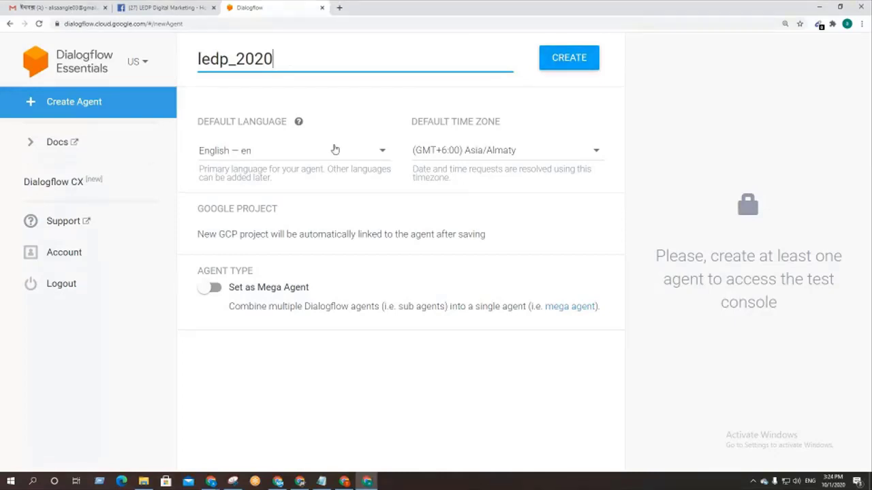
Step: Keep English — en as the default language and create the ledp_2020 agent
left_click(300, 156)
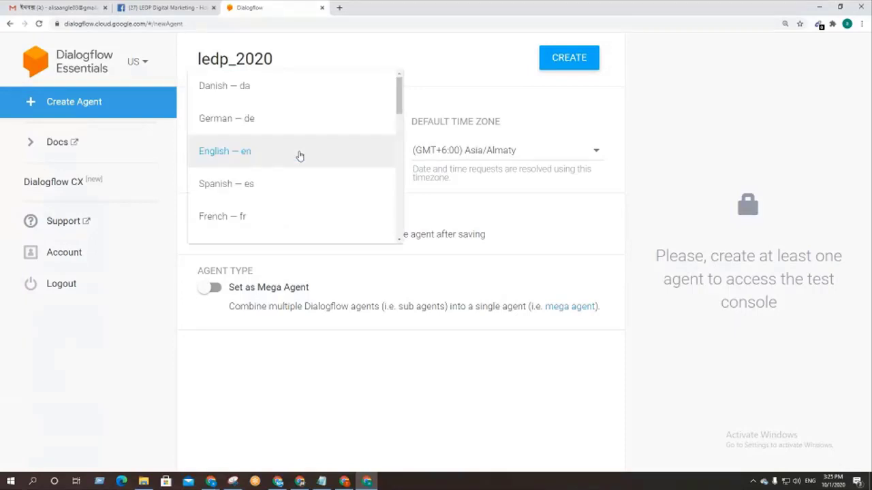
left_click(265, 158)
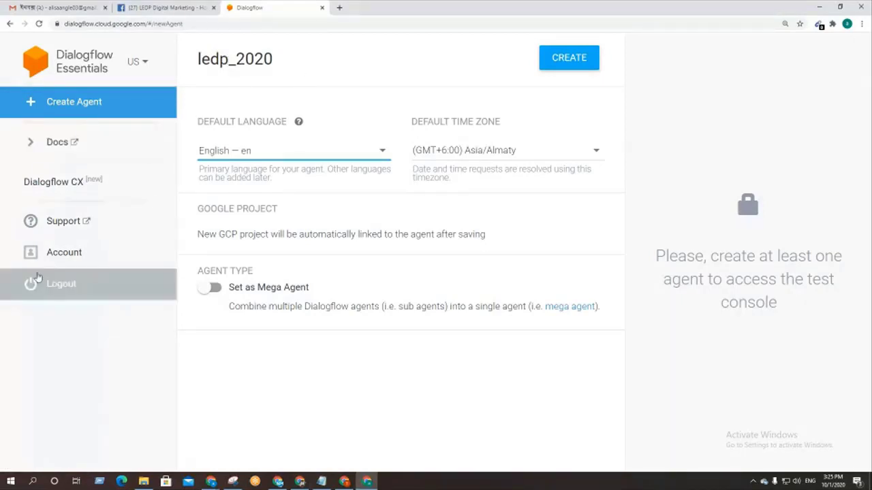
left_click(571, 60)
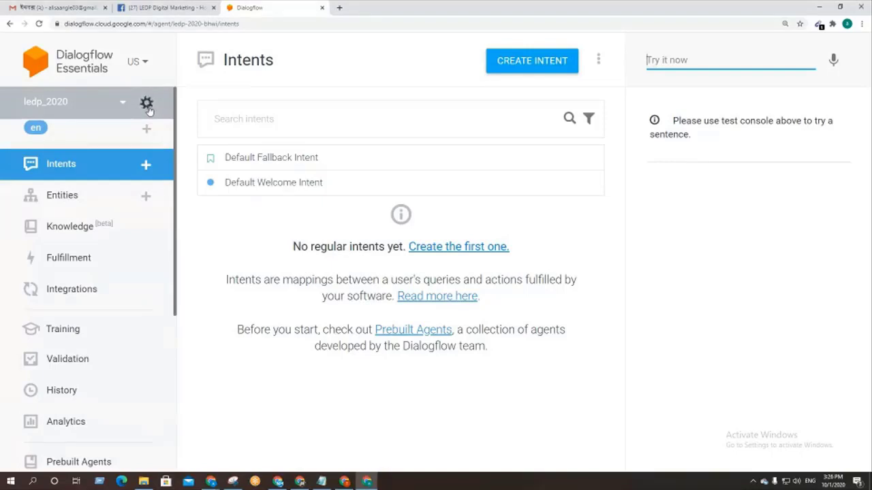
scroll(49, 303, "down", 4)
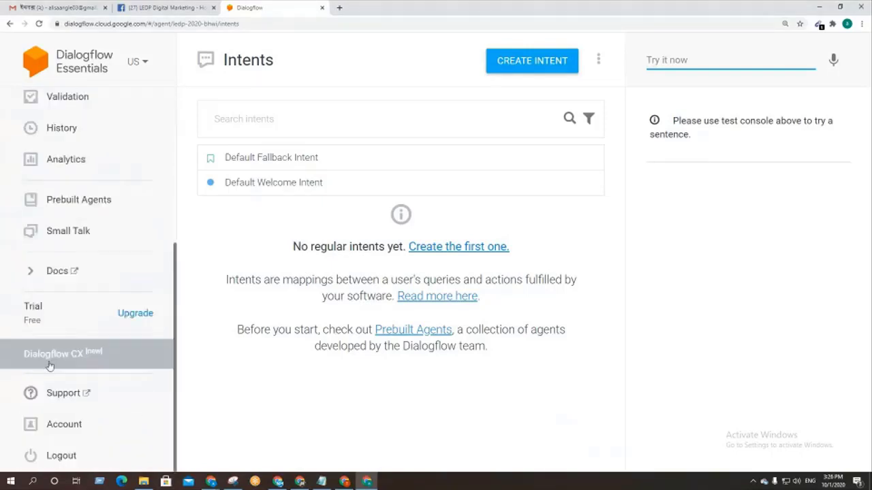
scroll(52, 356, "up", 5)
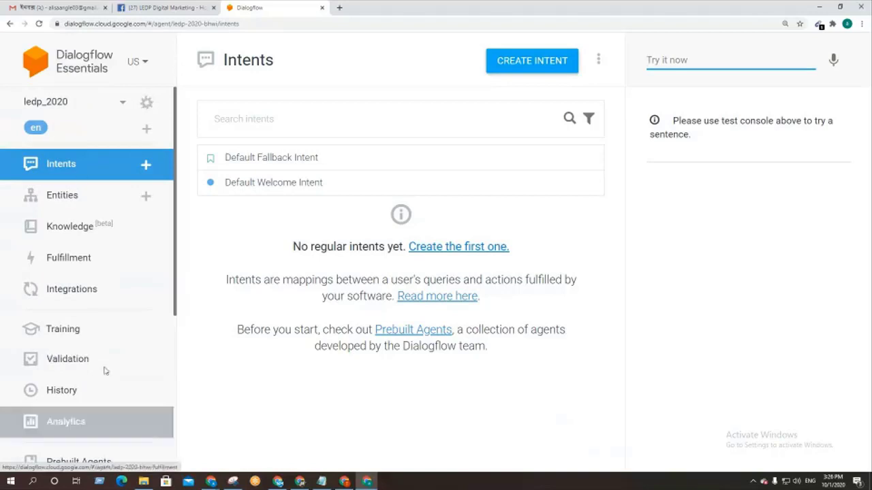
scroll(81, 350, "down", 4)
scroll(55, 350, "up", 5)
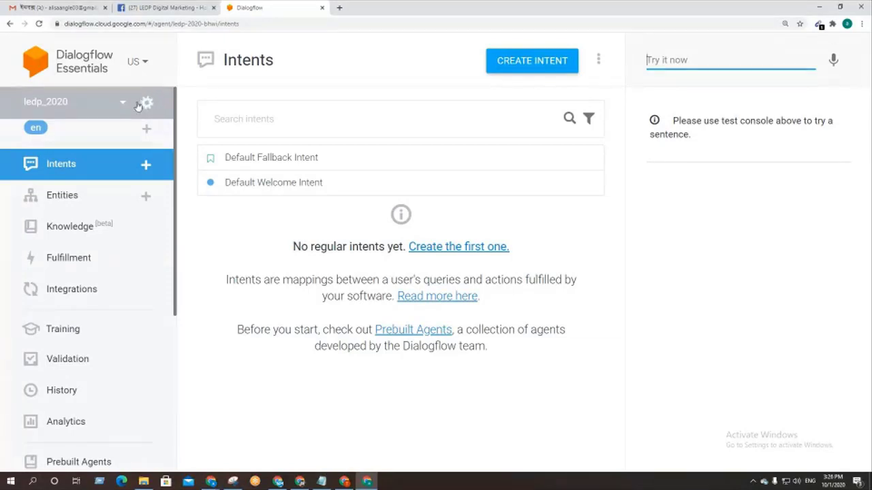
scroll(113, 265, "down", 1)
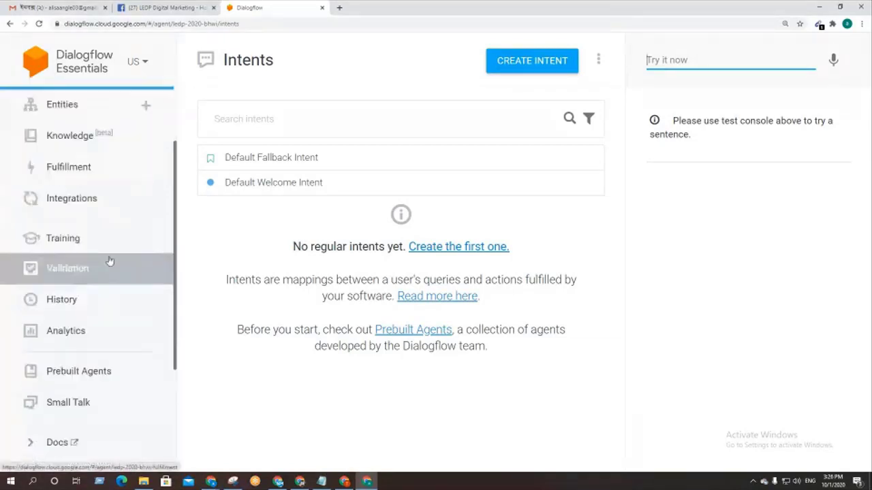
scroll(93, 253, "up", 1)
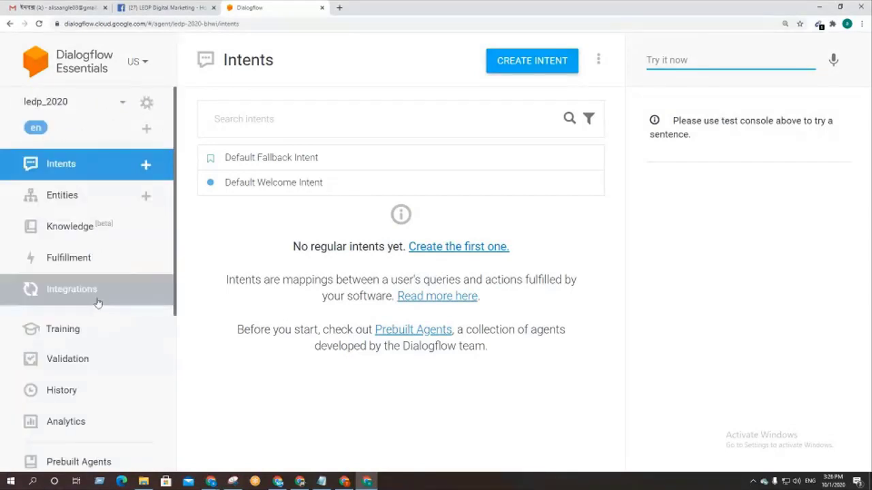
scroll(97, 305, "down", 1)
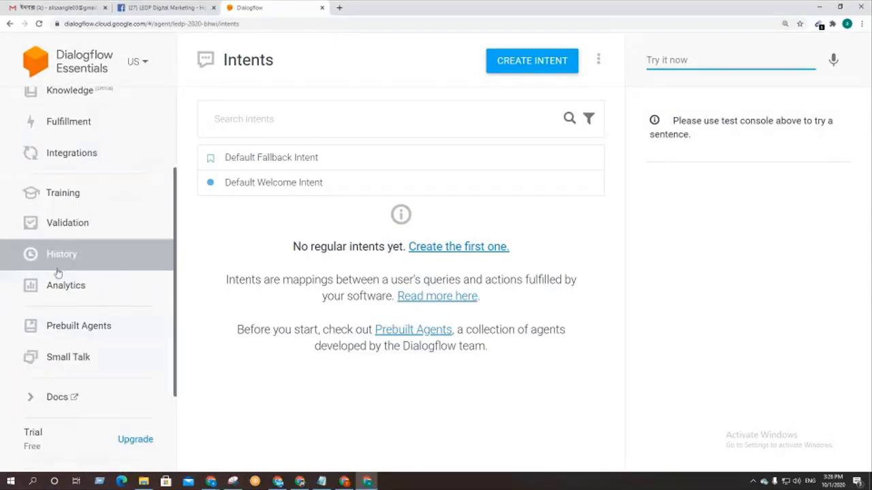
scroll(58, 270, "up", 1)
scroll(58, 270, "down", 3)
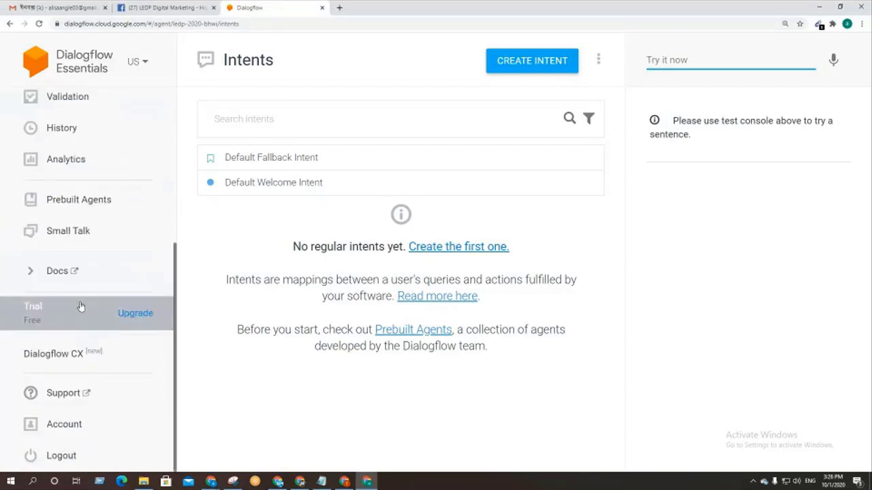
Step: Open the Small Talk page for the ledp_2020 agent
left_click(60, 237)
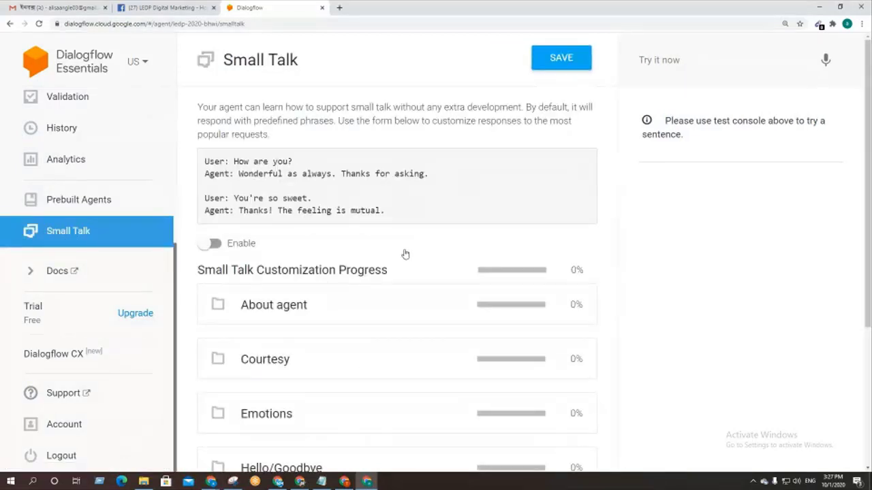
scroll(405, 254, "down", 1)
scroll(404, 254, "down", 3)
scroll(404, 252, "up", 3)
Step: Enable Small Talk and review its seven customization categories, all at 0%
left_click(215, 243)
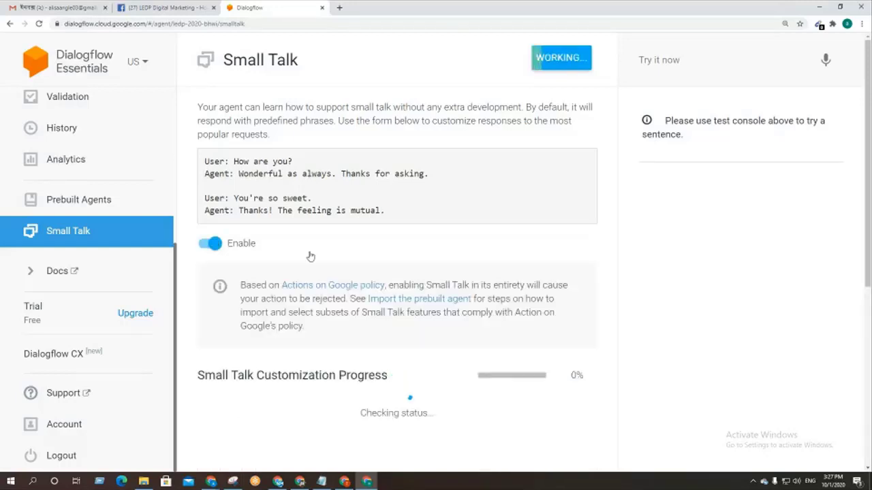
scroll(311, 253, "down", 3)
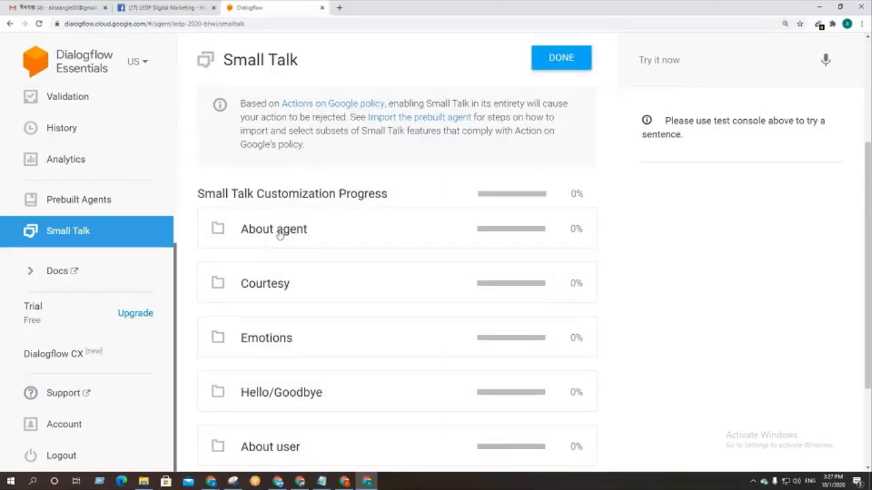
scroll(256, 186, "down", 2)
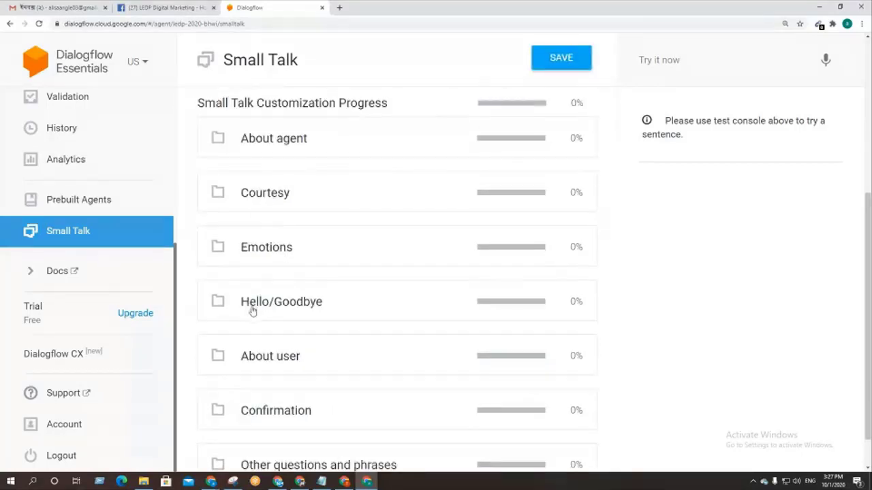
scroll(317, 383, "down", 1)
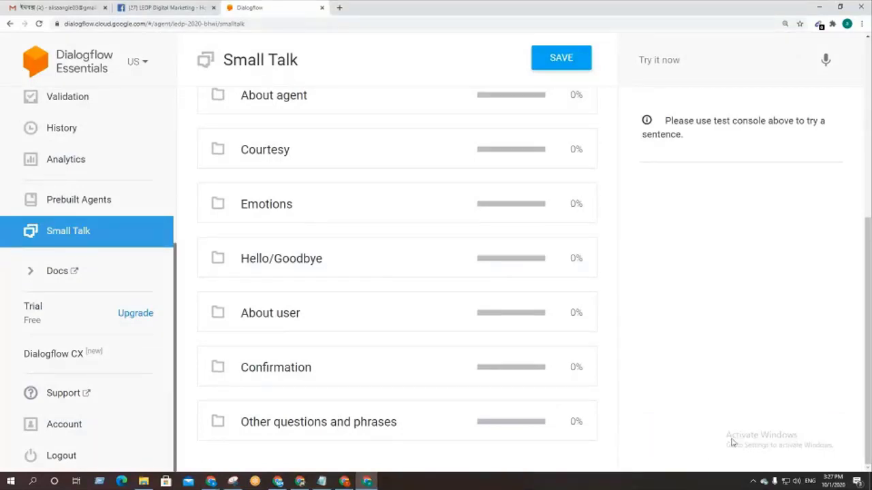
scroll(395, 338, "up", 3)
scroll(107, 216, "up", 4)
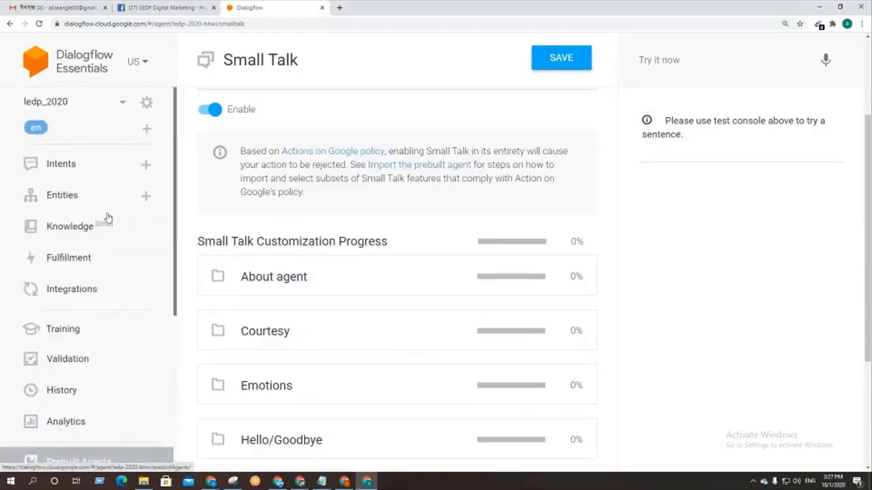
mouse_move(146, 106)
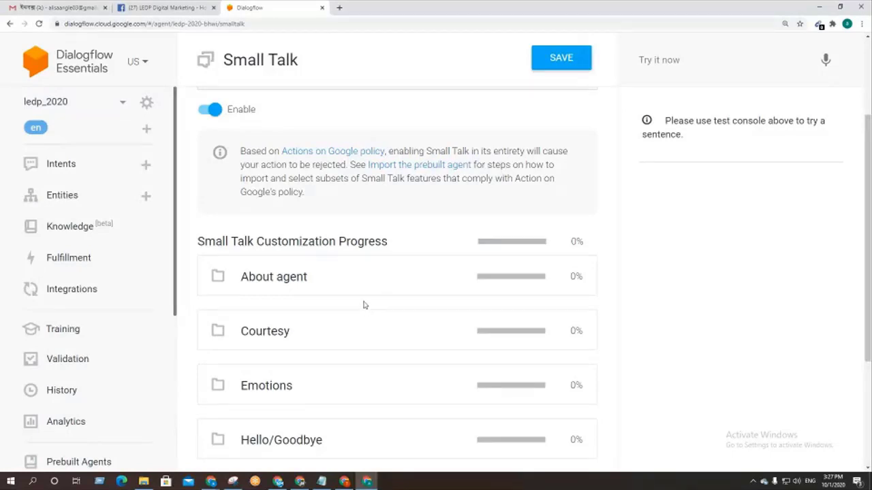
scroll(362, 303, "down", 3)
scroll(363, 304, "up", 3)
scroll(325, 287, "down", 3)
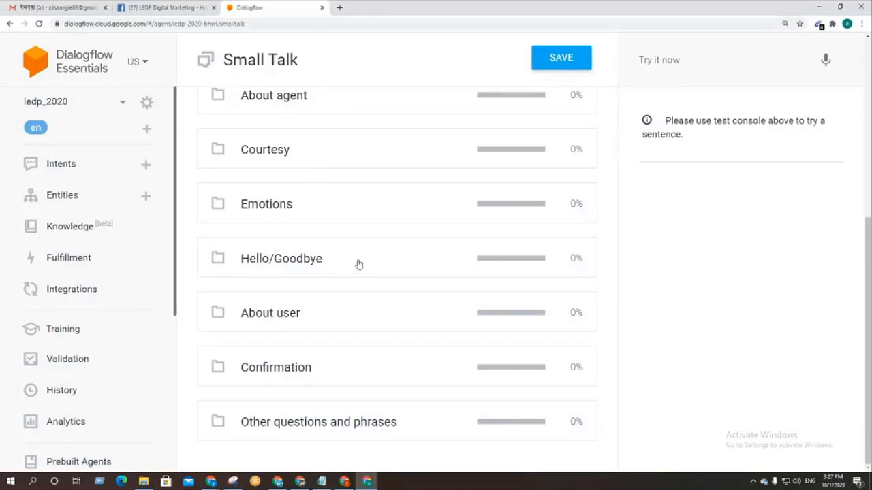
scroll(358, 264, "up", 1)
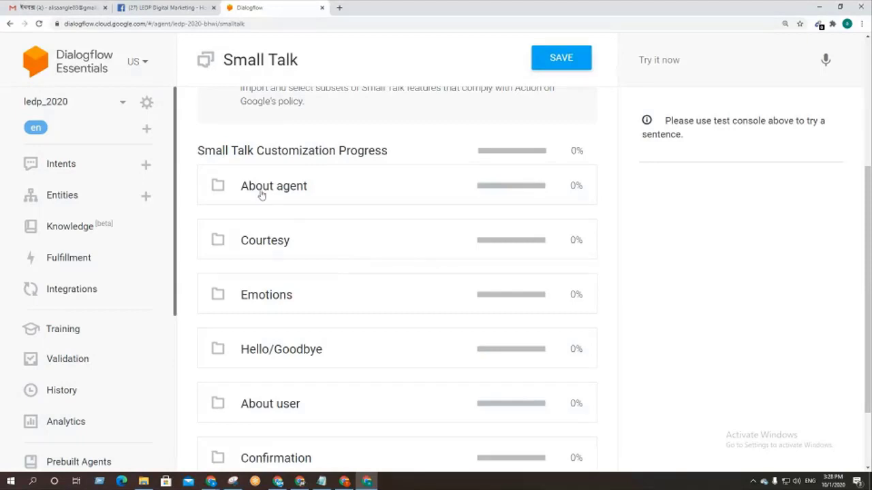
left_click(292, 192)
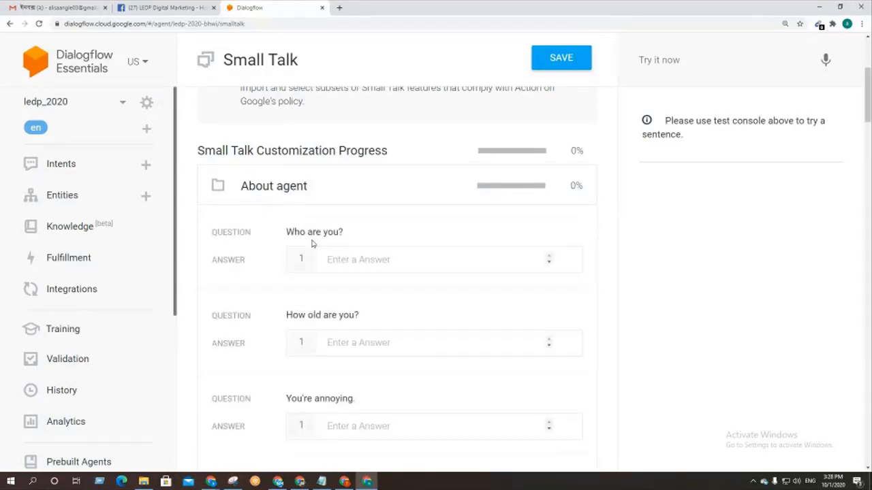
left_click_drag(213, 231, 240, 260)
scroll(243, 260, "down", 2)
double_click(217, 225)
double_click(219, 261)
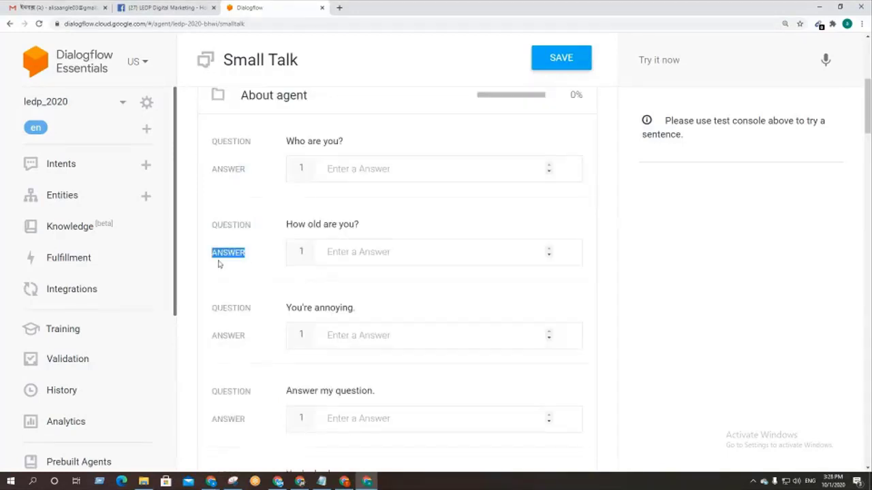
scroll(227, 274, "down", 6)
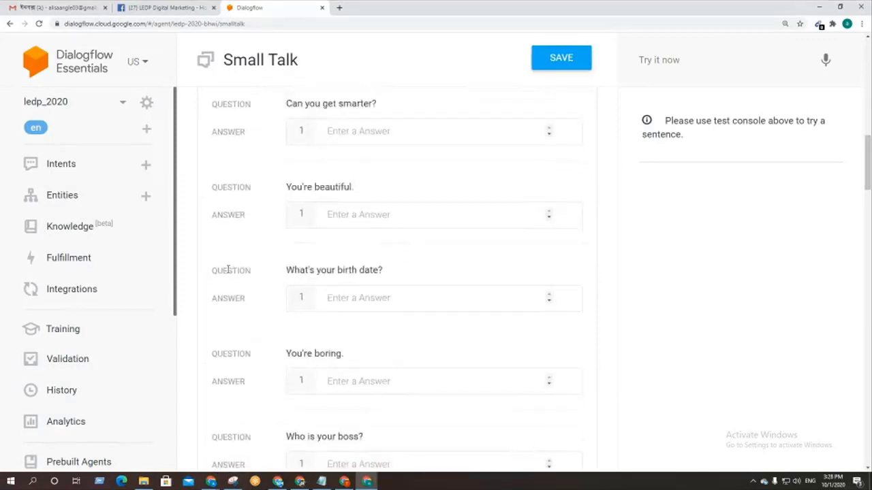
scroll(228, 270, "down", 12)
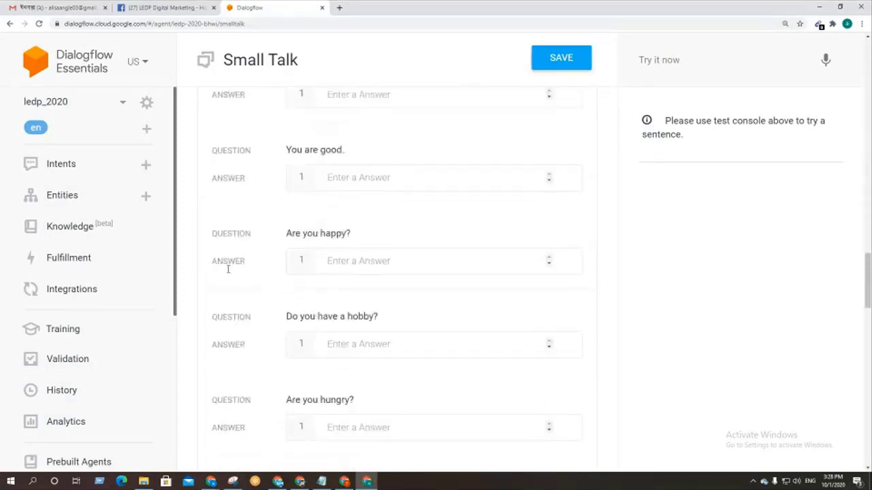
scroll(300, 319, "down", 10)
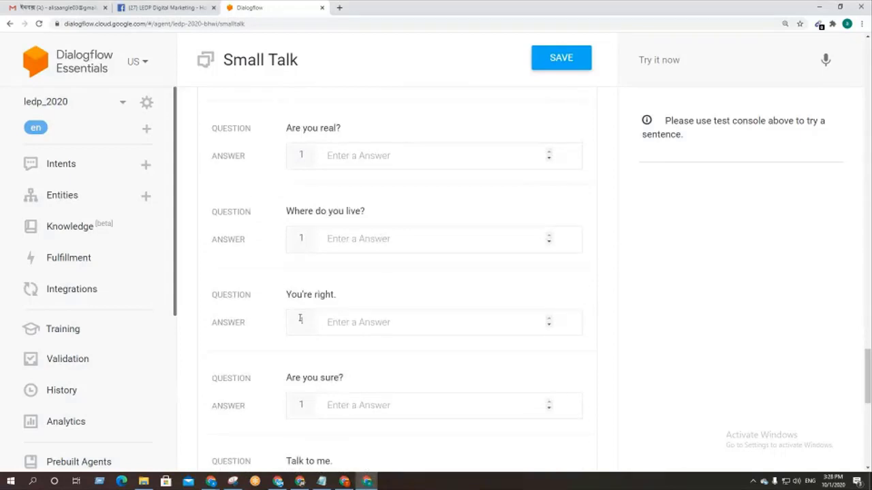
scroll(300, 319, "down", 3)
scroll(299, 317, "up", 13)
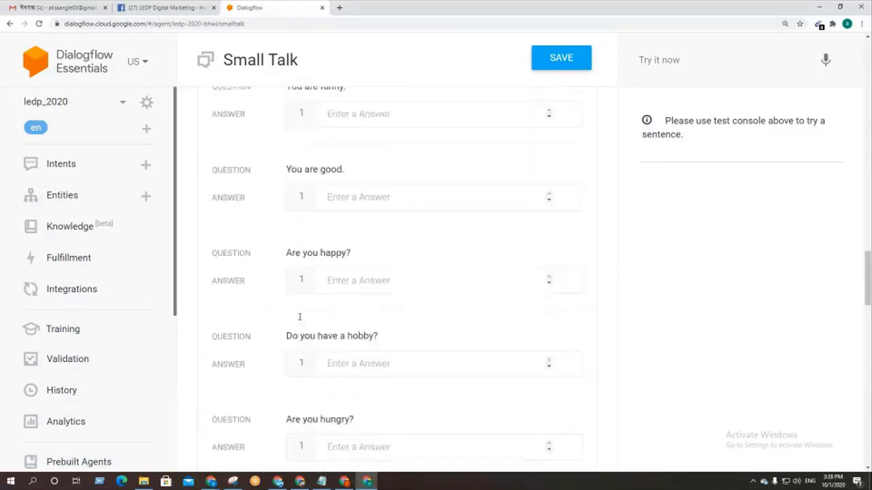
scroll(299, 317, "up", 19)
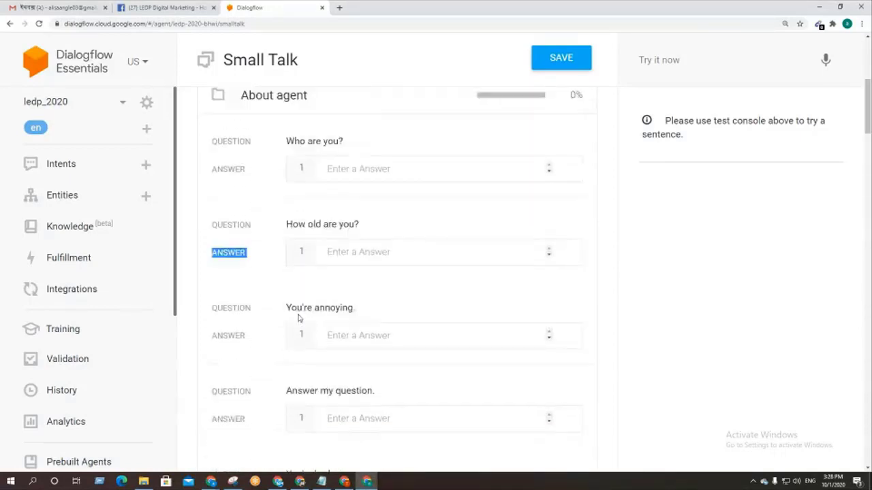
scroll(298, 316, "up", 3)
scroll(298, 315, "down", 2)
left_click(304, 232)
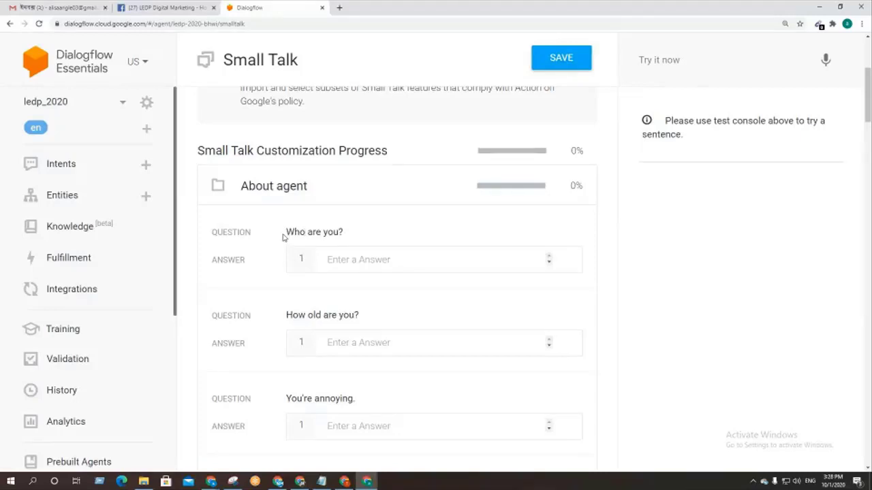
left_click_drag(286, 233, 344, 236)
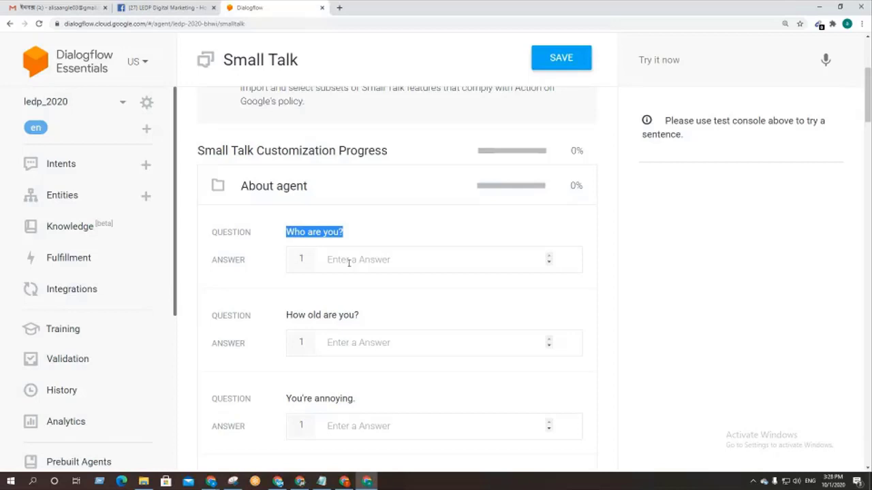
left_click(349, 263)
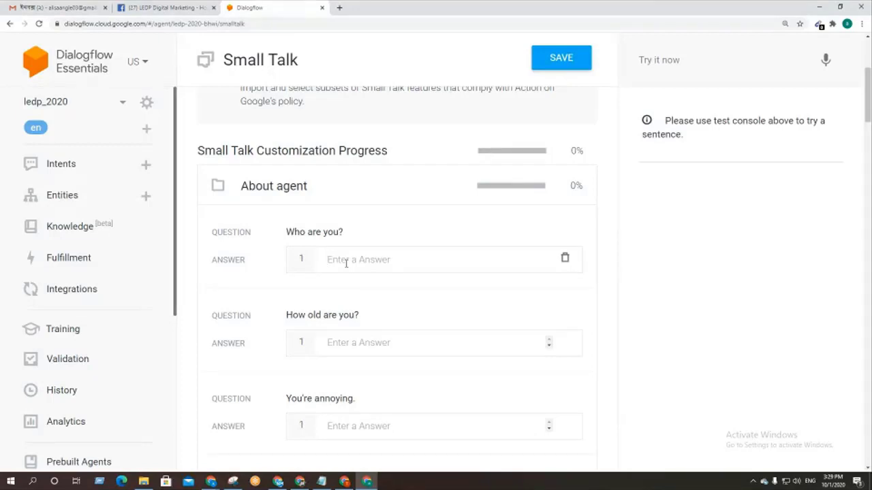
Step: Answer 'Who are you?' with 'LEDP Mentor' and 'Digital Marketing mentor'
type("Le")
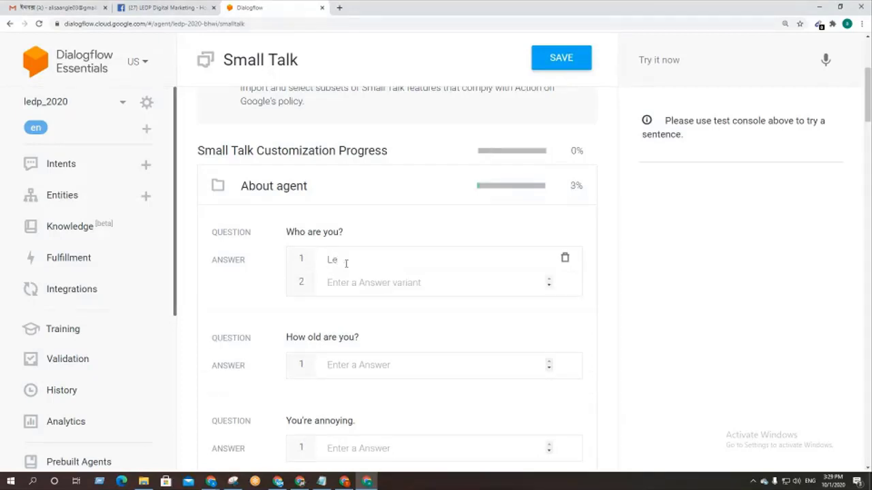
key("BackSpace")
key("BackSpace")
type("LEDP Mentor")
key("Tab")
type("Digital")
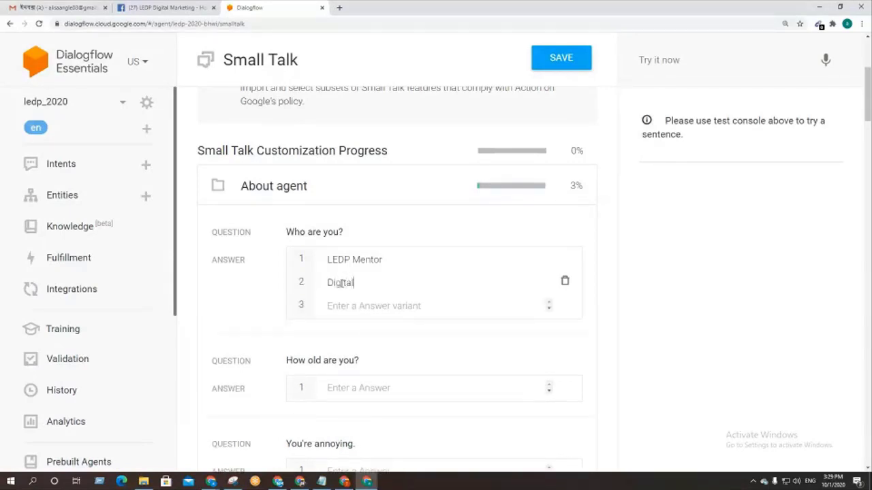
type(" Marketing mentor")
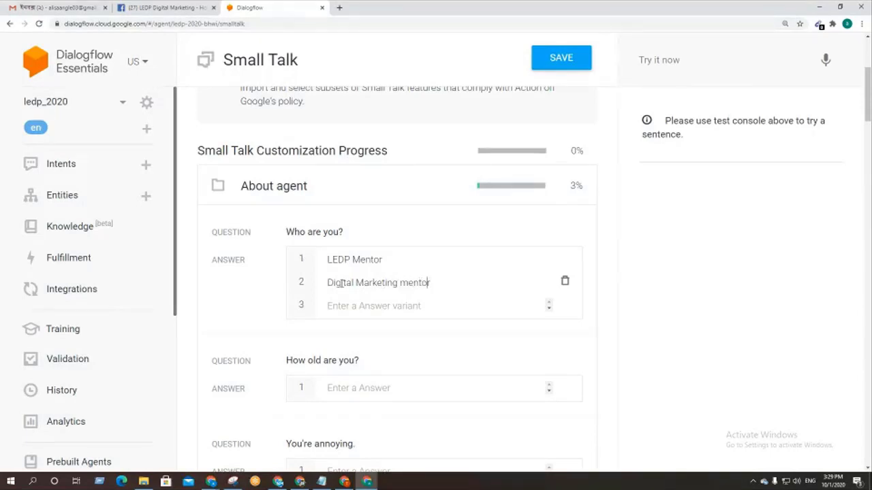
key("Left")
key("Left")
key("Left")
key("Left")
key("BackSpace")
left_click(389, 306)
scroll(393, 354, "down", 2)
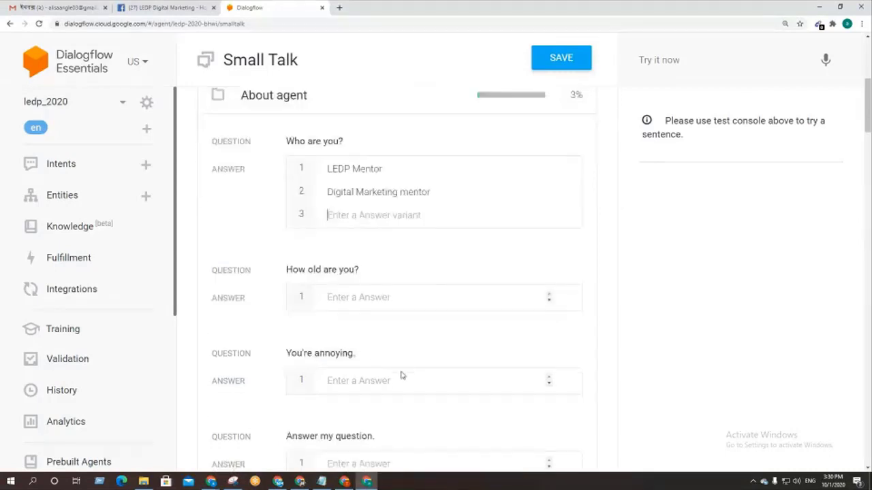
Step: Enter 25, 28, 30 and 35 as the answers to 'How old are you?'
left_click(360, 297)
type("25")
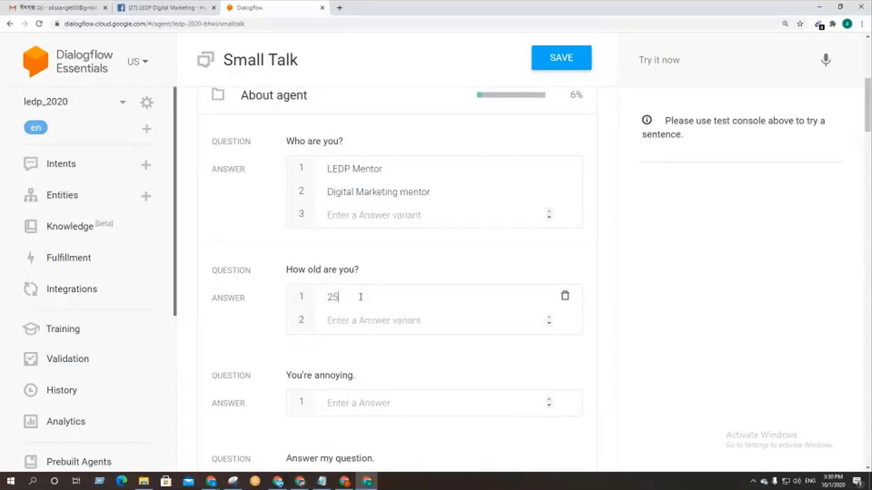
key("Return")
type("28")
key("Return")
type("30")
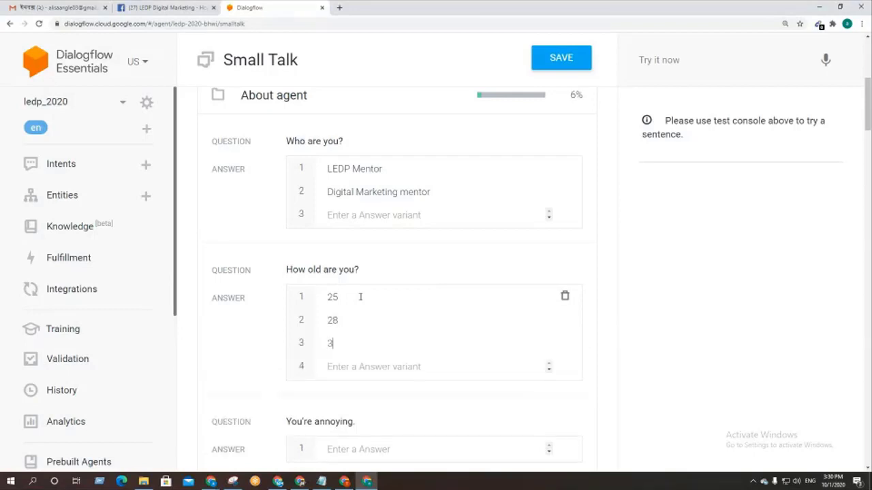
key("Return")
type("35")
key("Return")
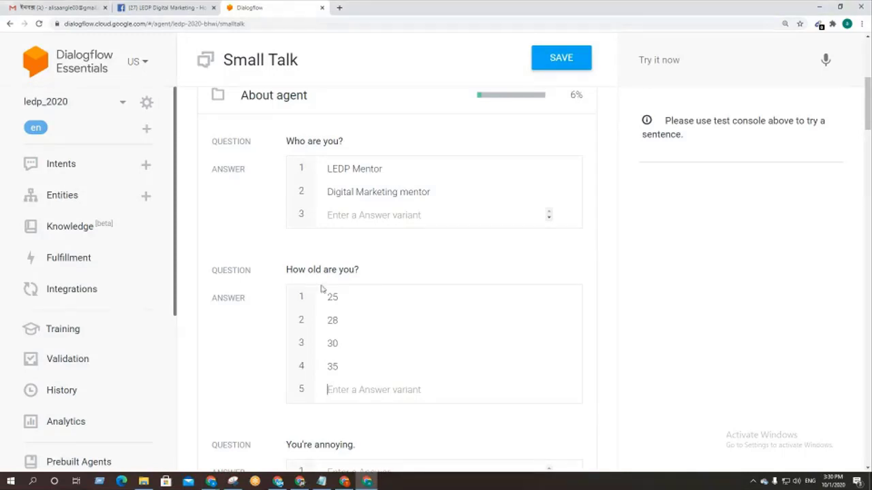
left_click_drag(349, 370, 327, 298)
left_click(348, 389)
scroll(344, 391, "down", 2)
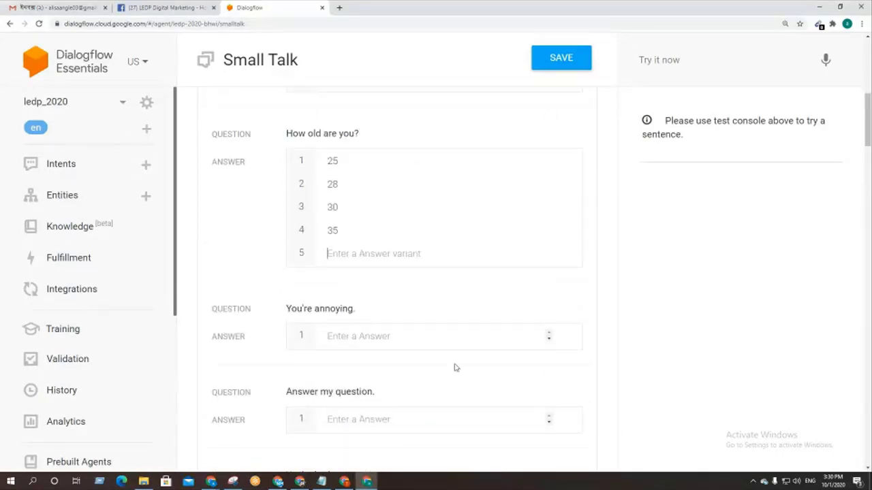
scroll(403, 355, "down", 3)
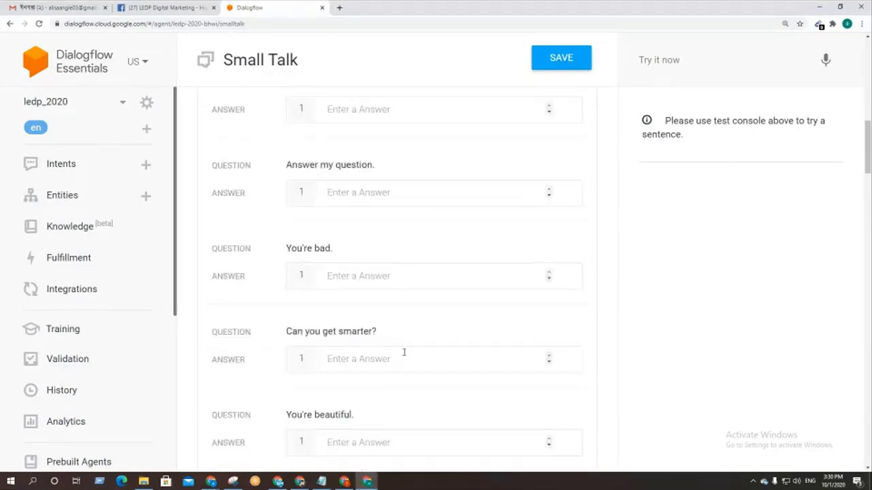
scroll(404, 352, "down", 2)
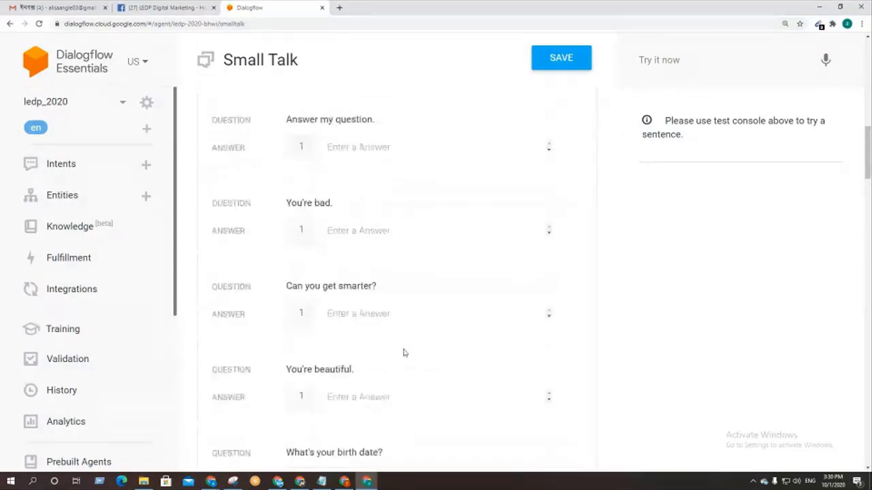
scroll(403, 351, "down", 5)
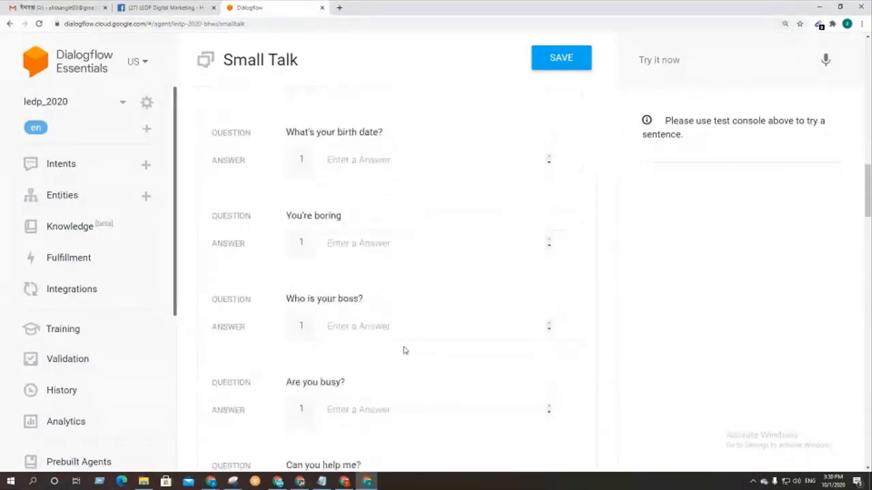
Step: Answer 'Are you busy?' with the variants 'yes' and 'no'
left_click(366, 280)
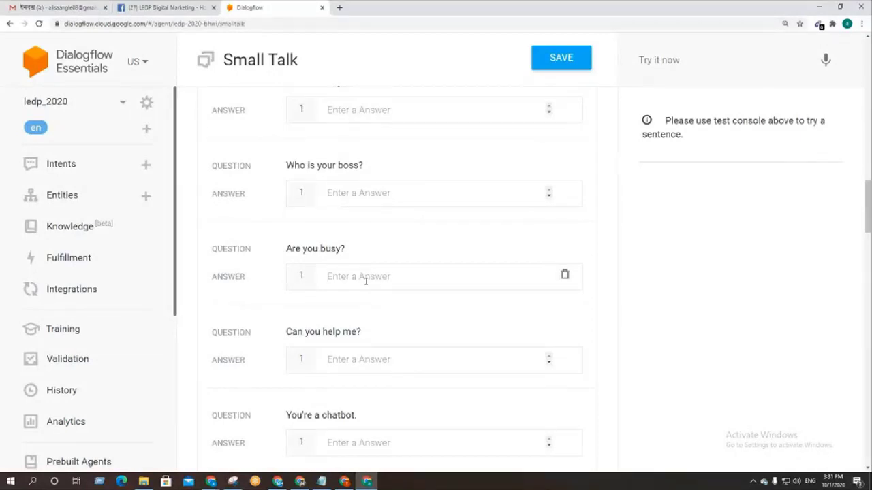
type("yes")
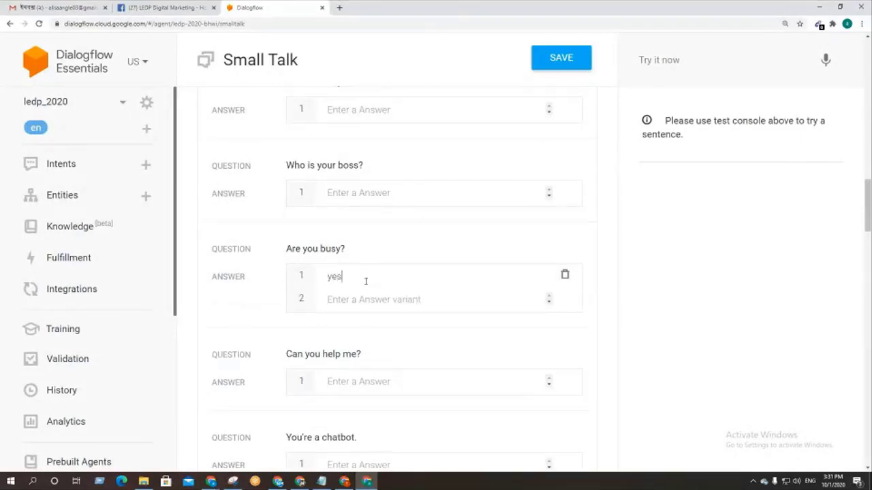
key("Return")
type("no")
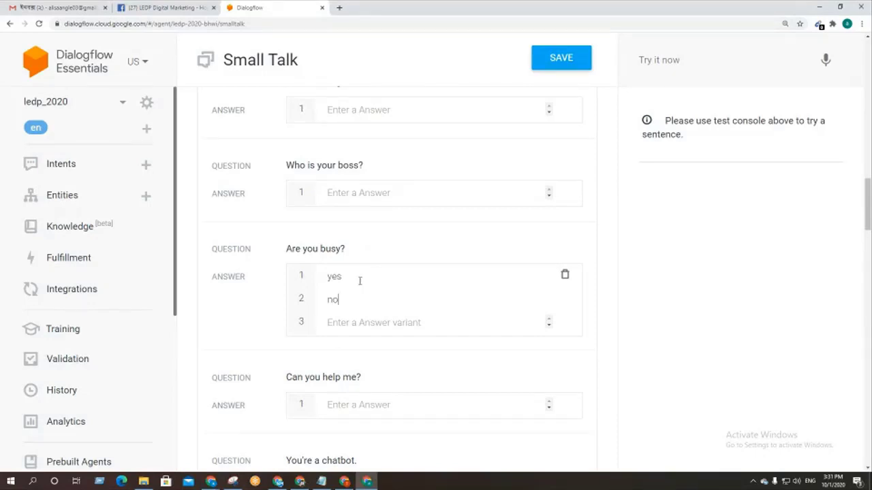
scroll(409, 298, "down", 2)
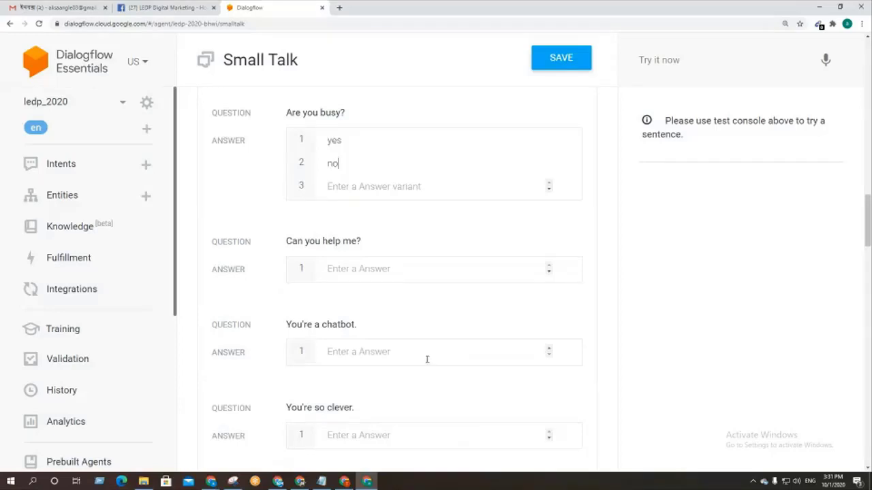
scroll(427, 359, "down", 2)
scroll(427, 362, "down", 3)
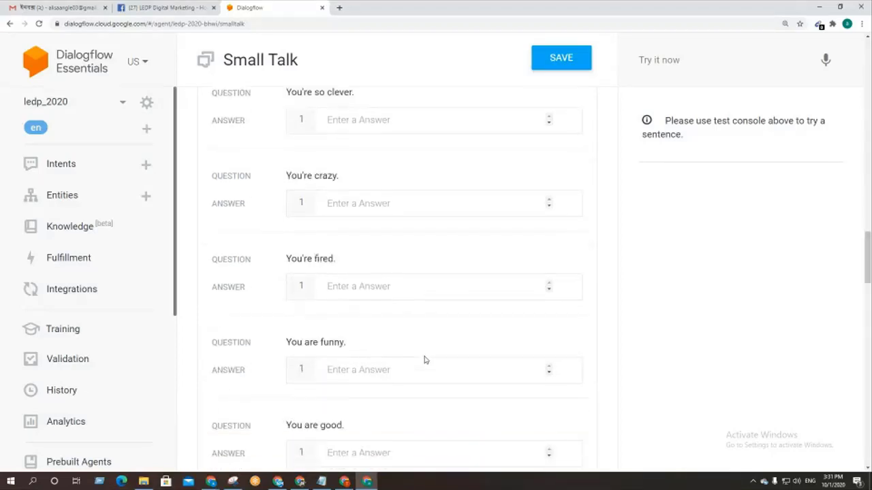
scroll(425, 357, "down", 3)
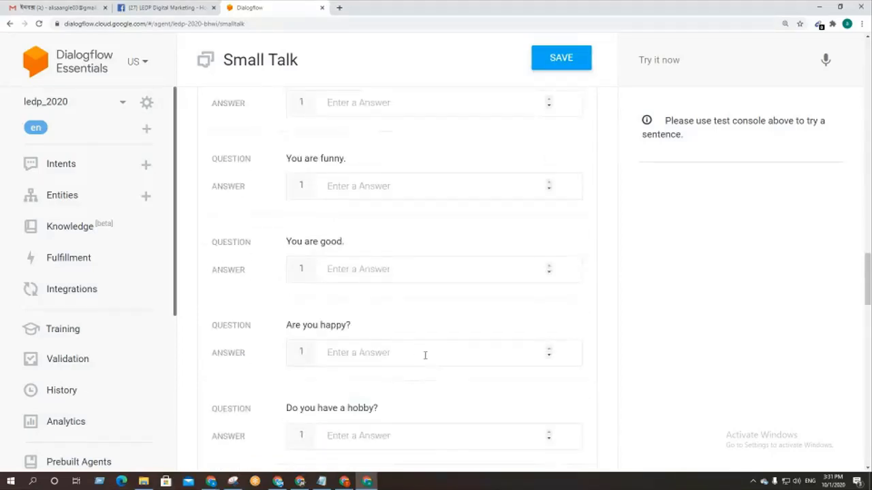
scroll(425, 355, "up", 20)
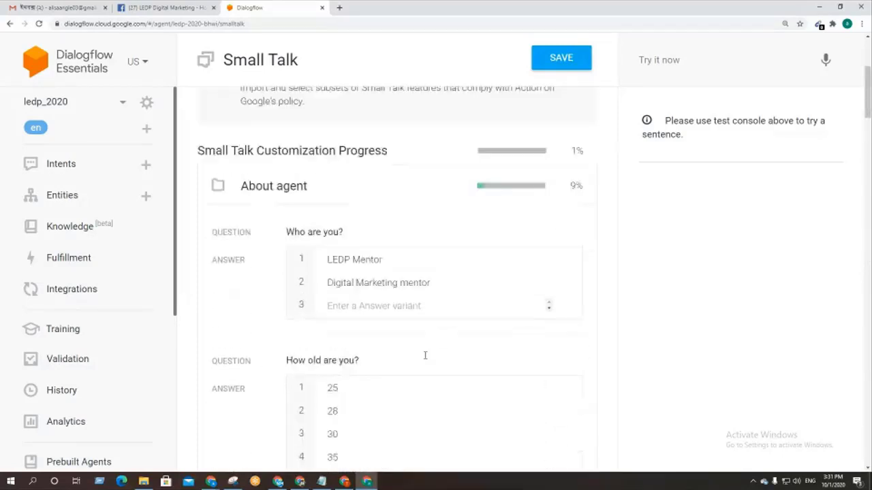
scroll(425, 355, "up", 4)
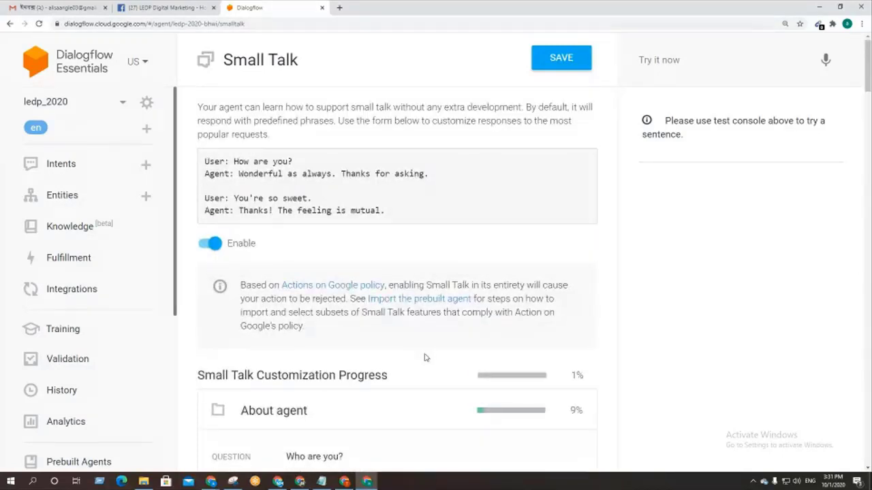
scroll(385, 365, "down", 1)
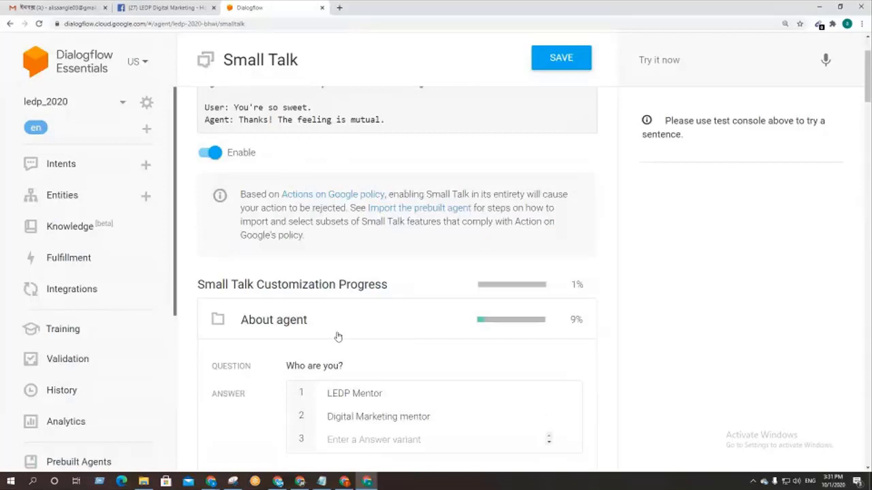
Step: Collapse About agent, expand Courtesy, and answer 'Great!' with 'Thanks' and 'Thank you'
left_click(293, 320)
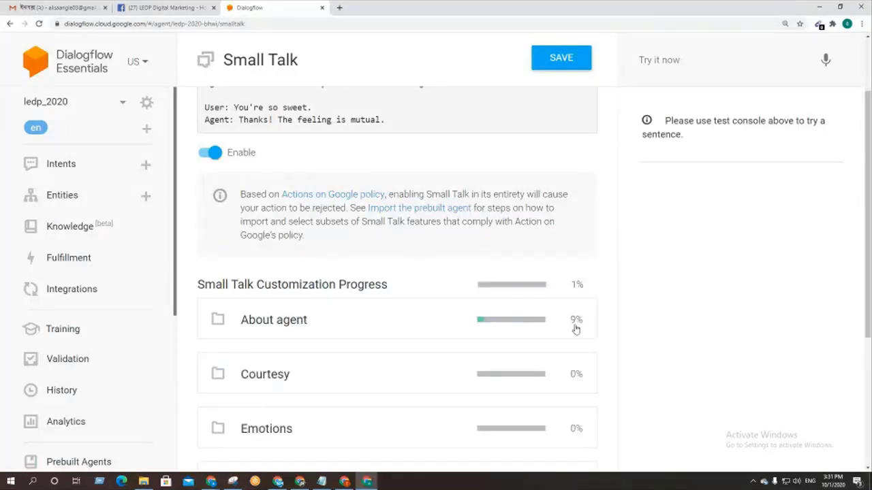
scroll(345, 326, "down", 1)
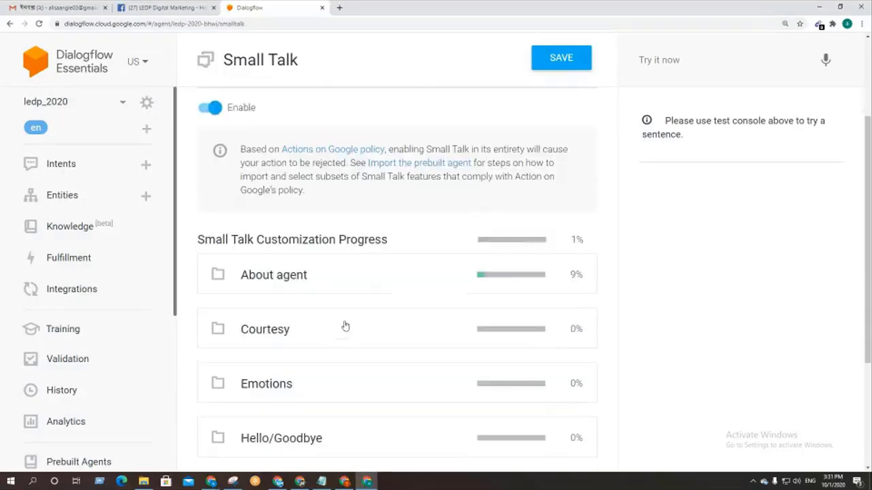
left_click(319, 288)
scroll(391, 293, "down", 1)
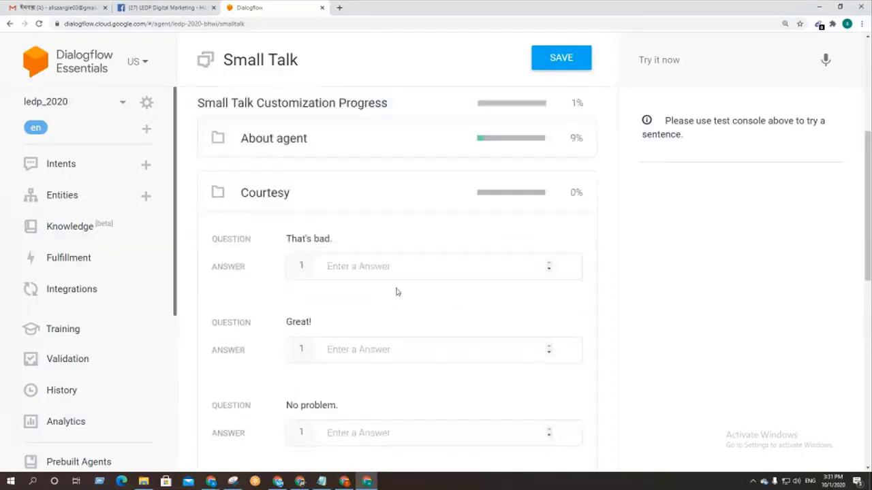
scroll(407, 303, "down", 1)
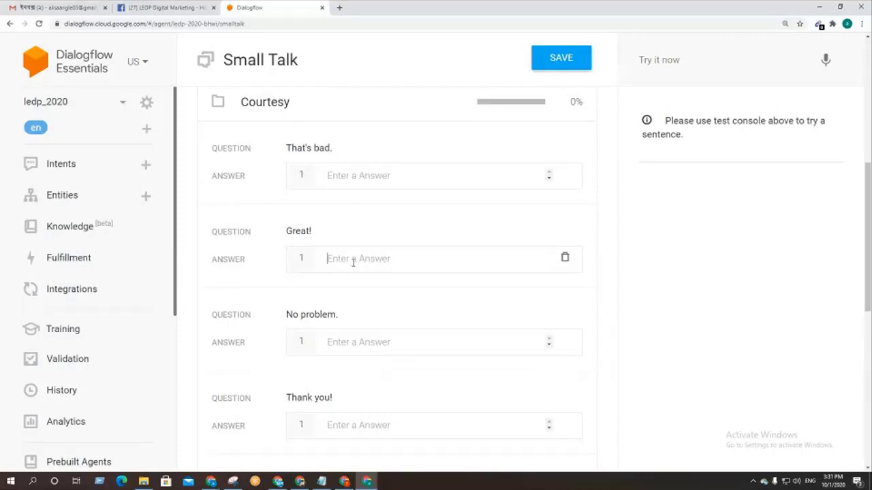
type("Tha")
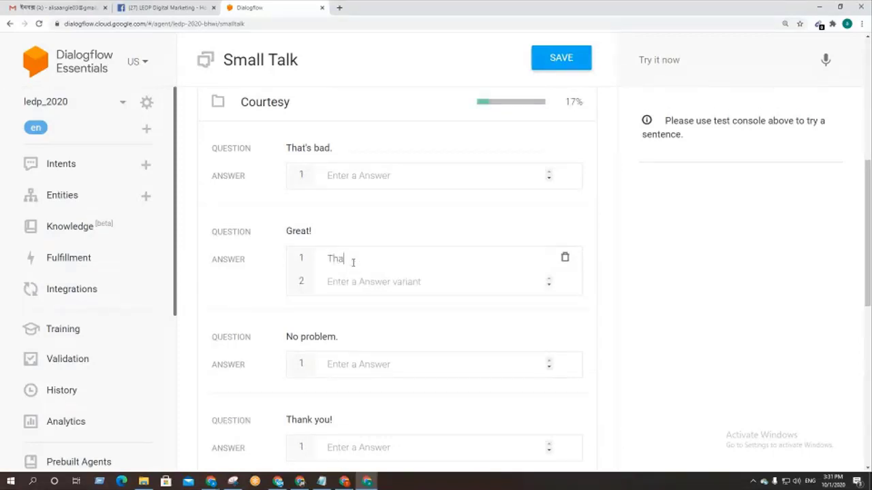
type("nks")
key("Return")
type("T")
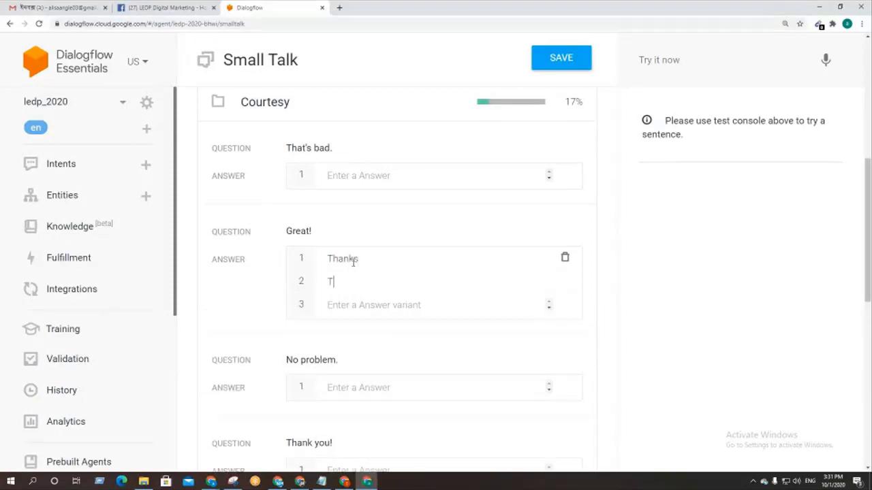
type("hank you")
Step: Answer 'No problem.' with 'ok' and 'thanks'
scroll(353, 261, "down", 1)
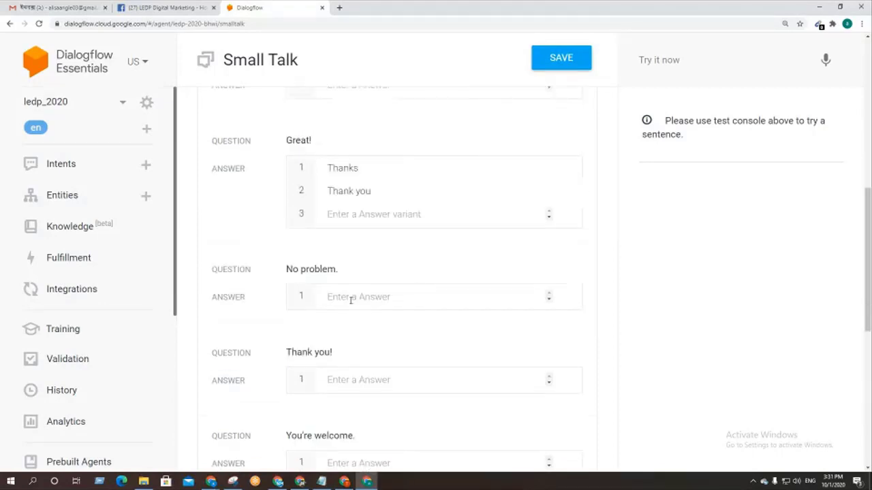
left_click(351, 298)
type("ok")
key("Return")
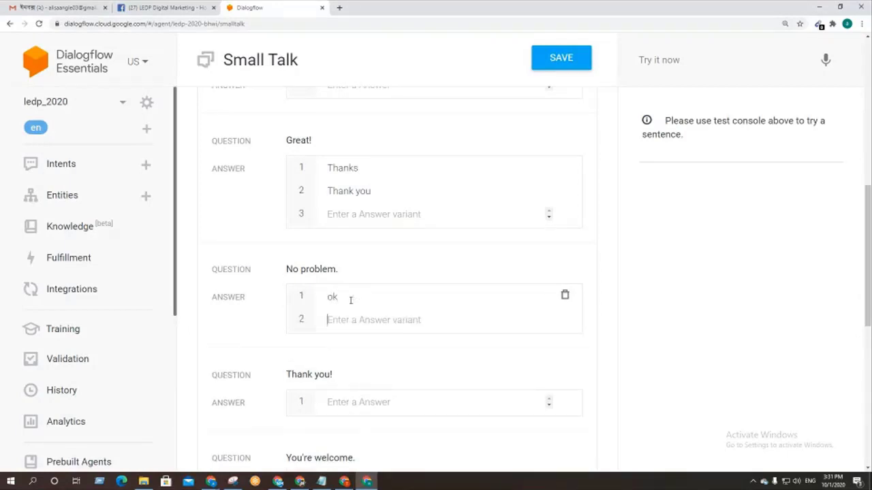
type("t")
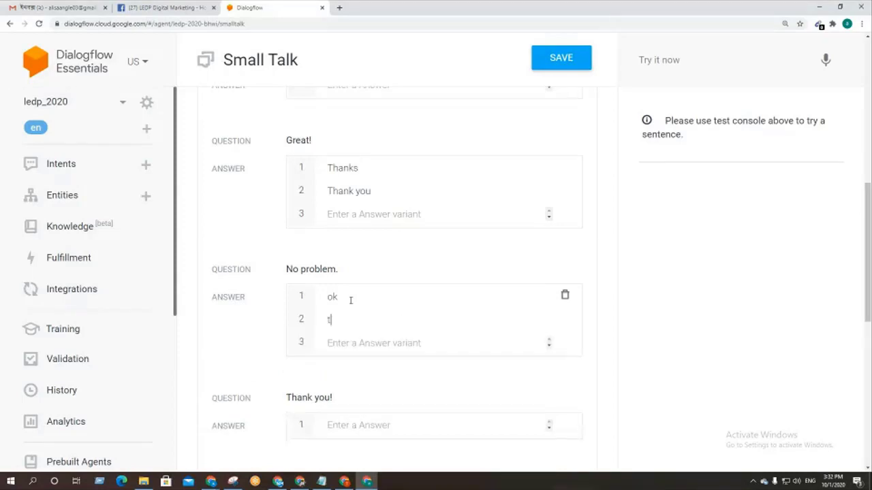
type("hanks")
Step: Answer 'Thank you!' with 'welcome' and 'most welcome'
scroll(404, 350, "down", 2)
left_click(363, 290)
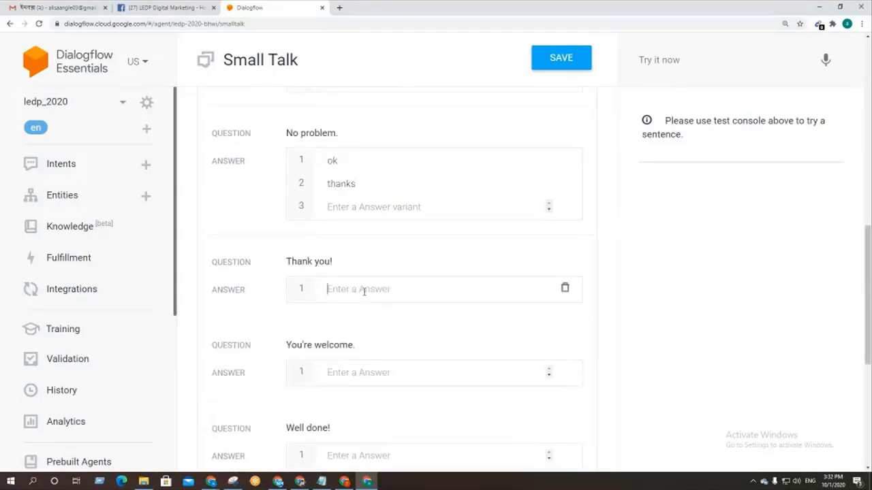
type("wel")
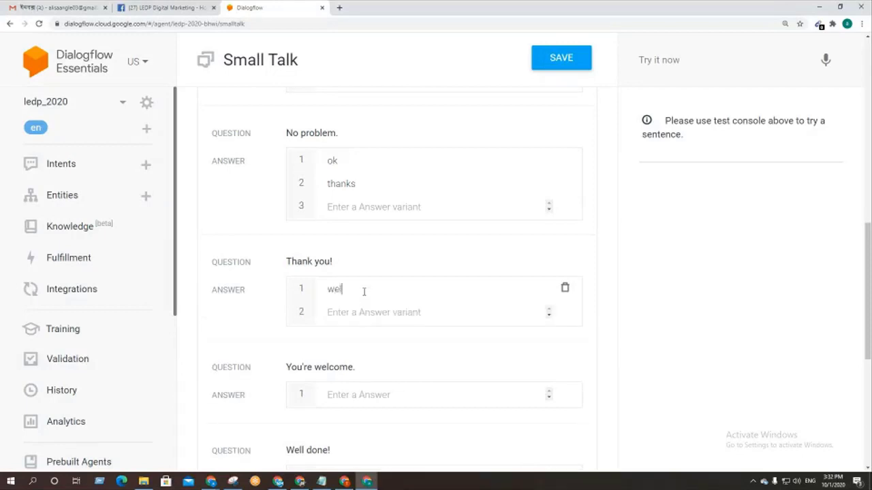
type("come")
key("Return")
type("most")
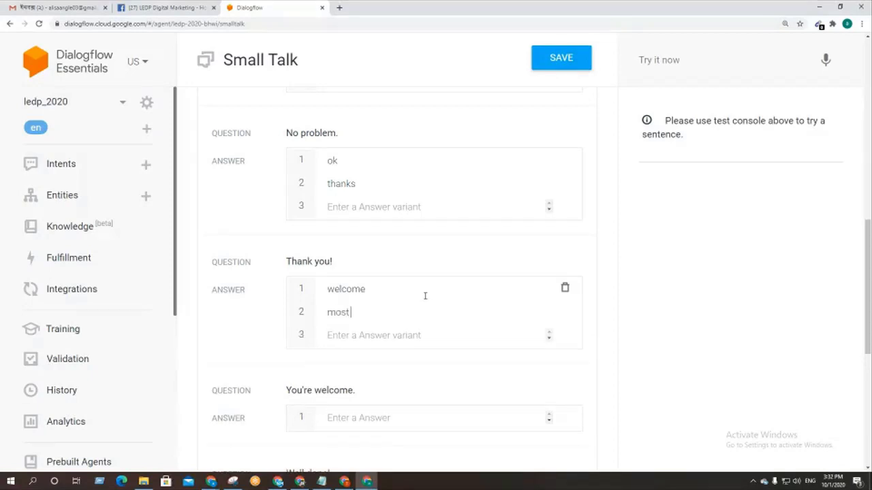
type(" welcome")
Step: Start a 'You're welcome.' answer, erase it, and switch to the Google Meet window
scroll(395, 357, "down", 2)
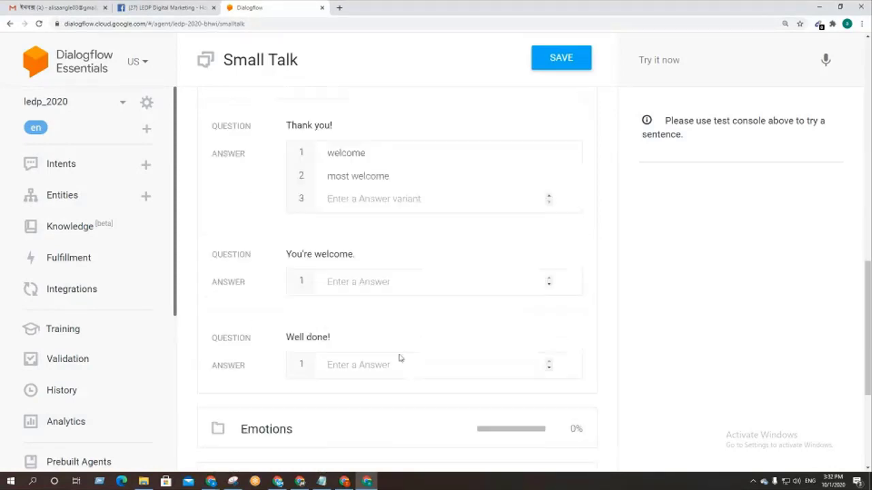
left_click(342, 282)
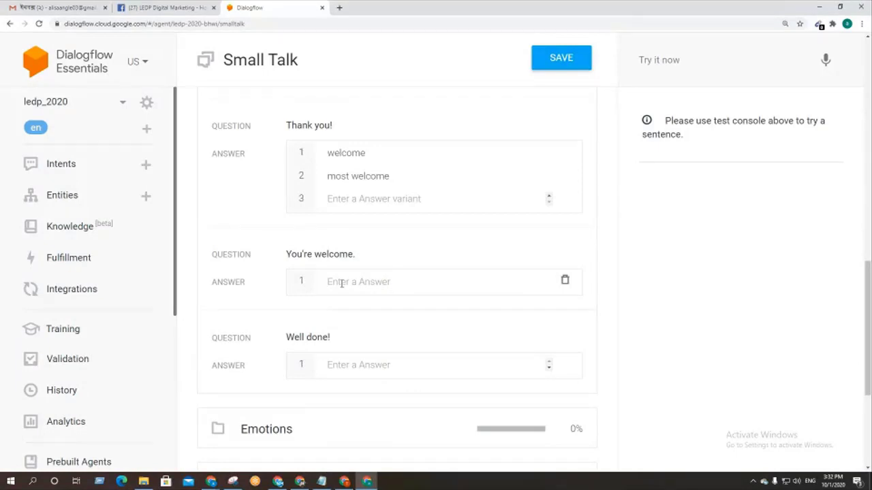
type("thanks")
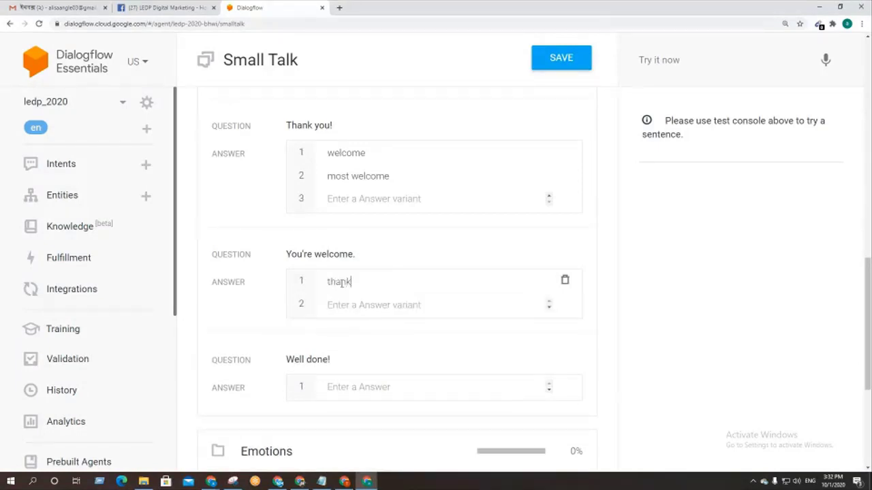
key("BackSpace")
key("BackSpace")
key("BackSpace")
key("BackSpace")
key("BackSpace")
key("BackSpace")
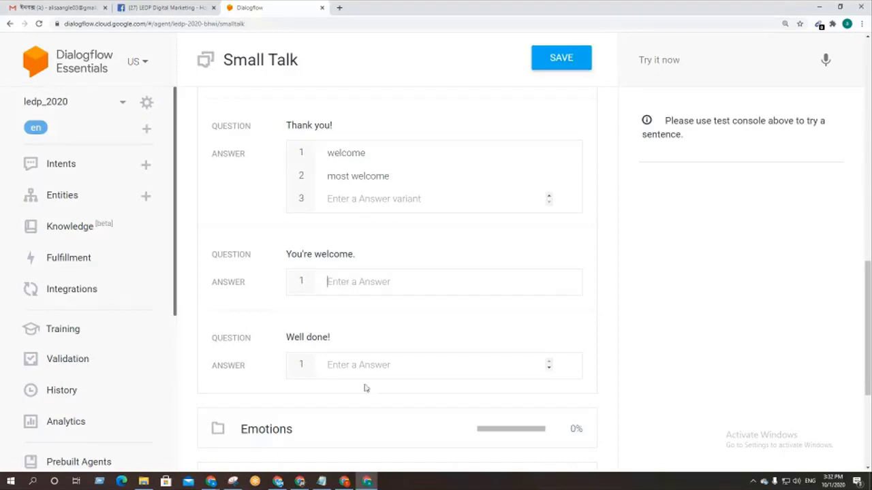
scroll(355, 380, "up", 5)
scroll(354, 380, "up", 4)
scroll(350, 380, "down", 2)
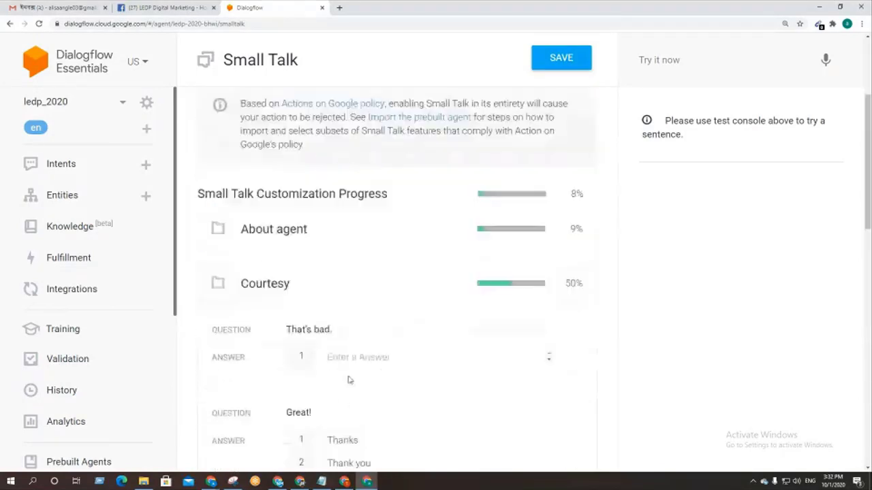
left_click(345, 482)
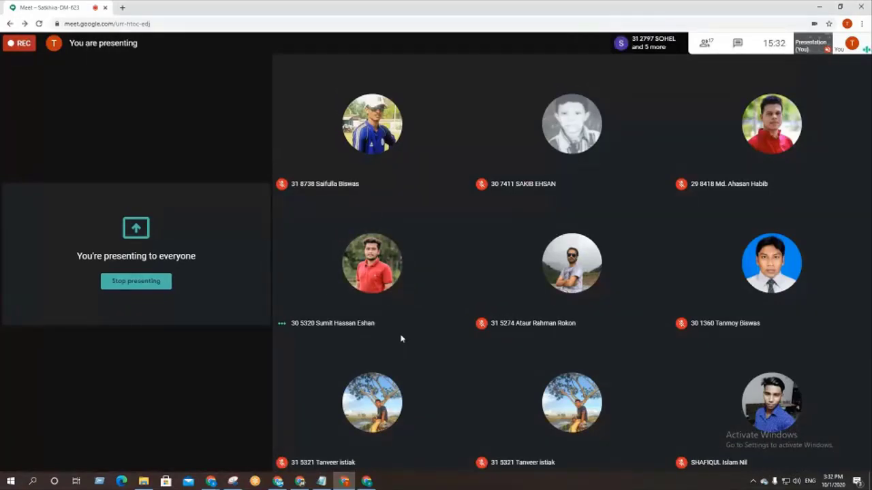
Step: Return from Google Meet to the Dialogflow Small Talk page
left_click(366, 481)
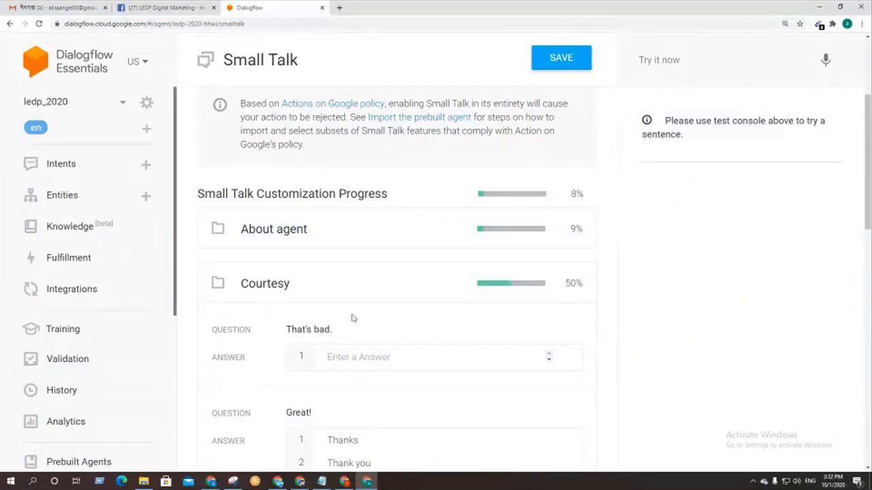
Step: Collapse Courtesy, expand Emotions, and give 'Ha ha ha!' two laughing replies, starting with 'Hi hi hi'
scroll(352, 316, "down", 5)
scroll(351, 312, "up", 2)
scroll(352, 310, "up", 2)
left_click(321, 247)
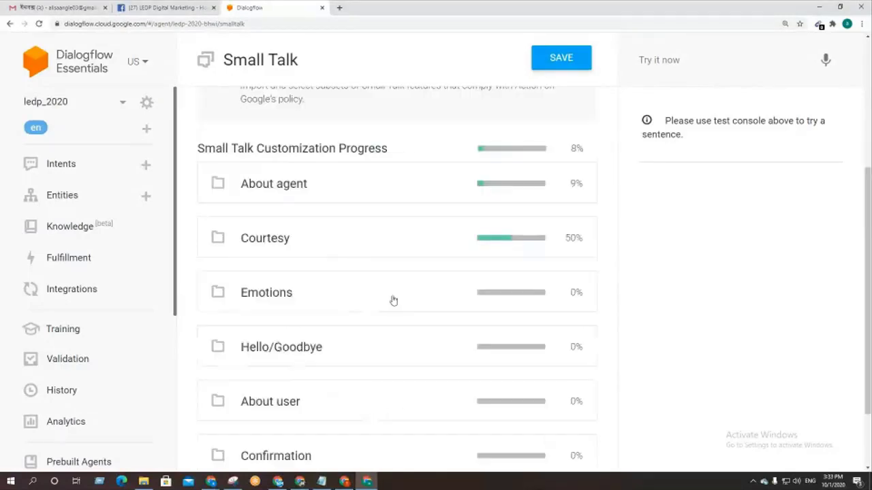
scroll(393, 300, "down", 1)
left_click(339, 213)
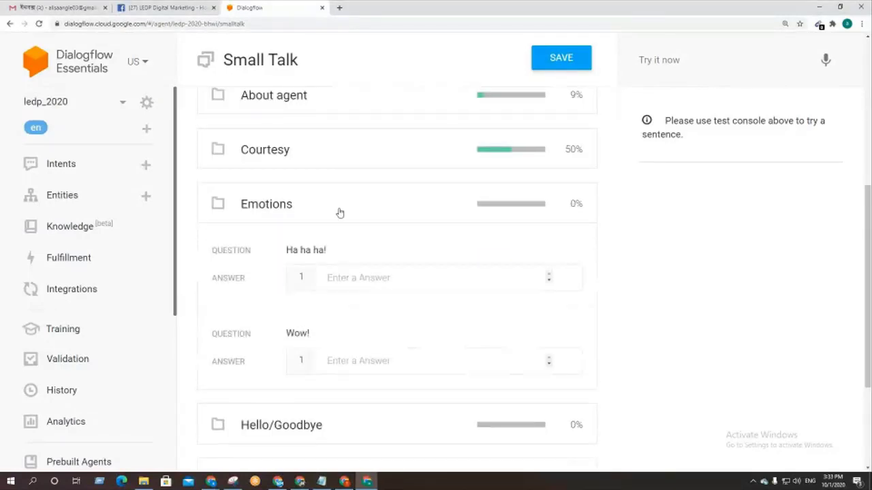
left_click(352, 278)
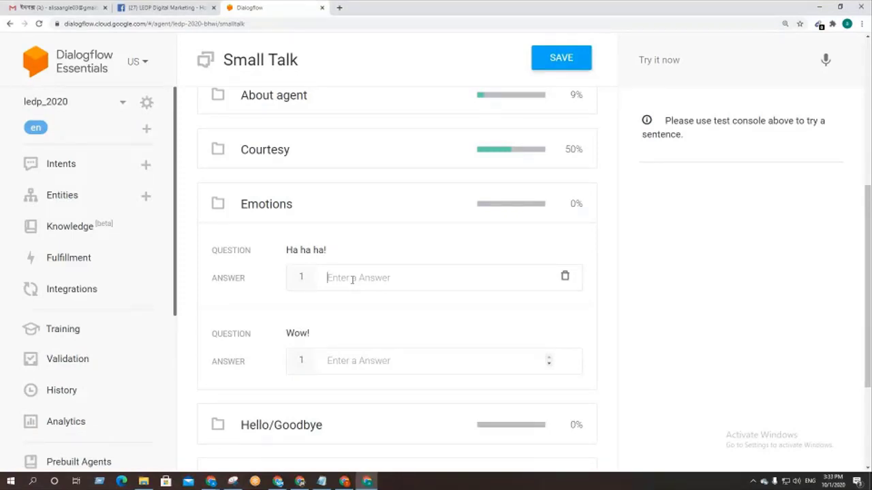
type("Hi")
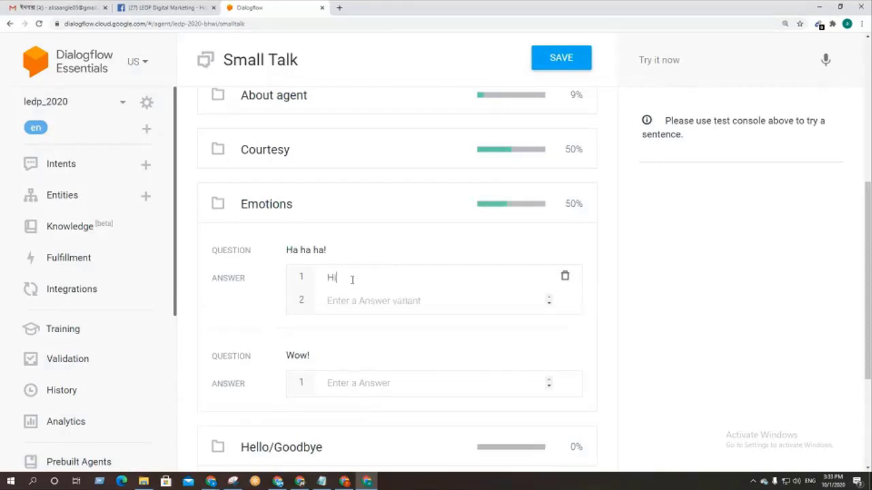
type(" hi hi")
left_click(329, 297)
type("ha ha ha hja")
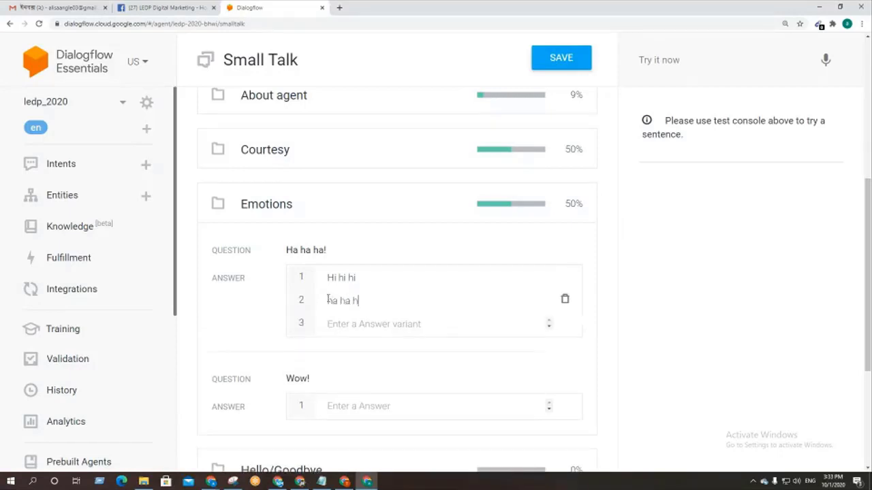
key("BackSpace")
key("BackSpace")
type("a ha ha ha")
Step: Answer 'Wow!' with 'woooooooooooooow' and 'woooooow', then collapse the Emotions category
scroll(415, 379, "down", 3)
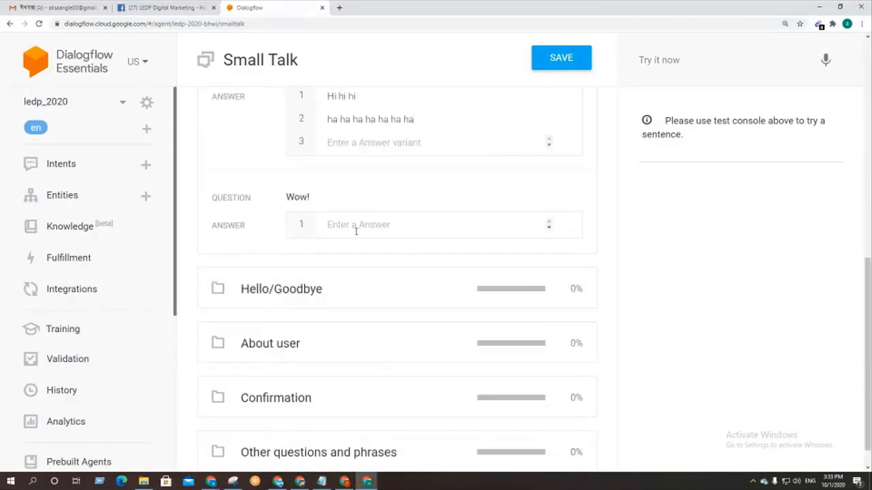
left_click(356, 231)
type("woooooooooooooow")
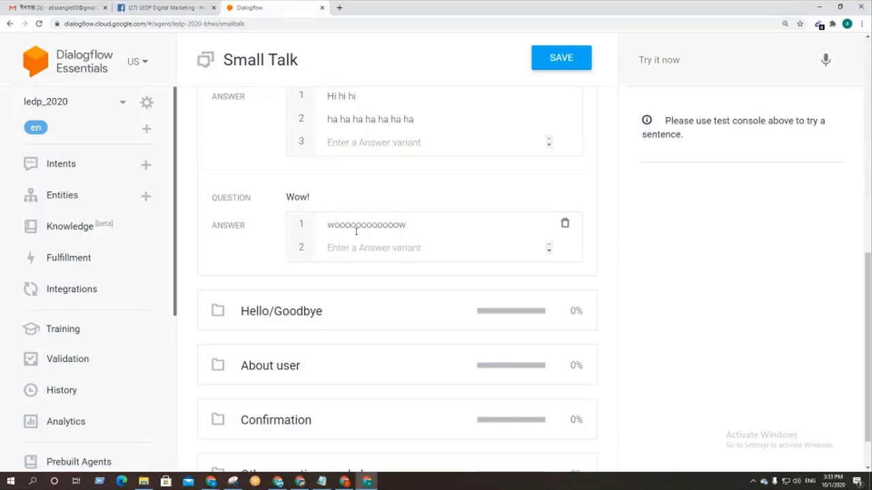
left_click(337, 240)
type("woooooow")
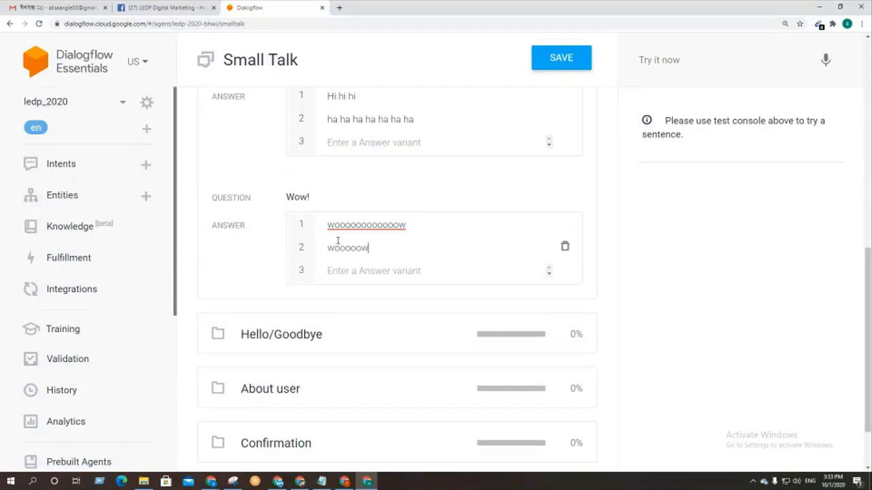
double_click(337, 242)
scroll(336, 239, "up", 3)
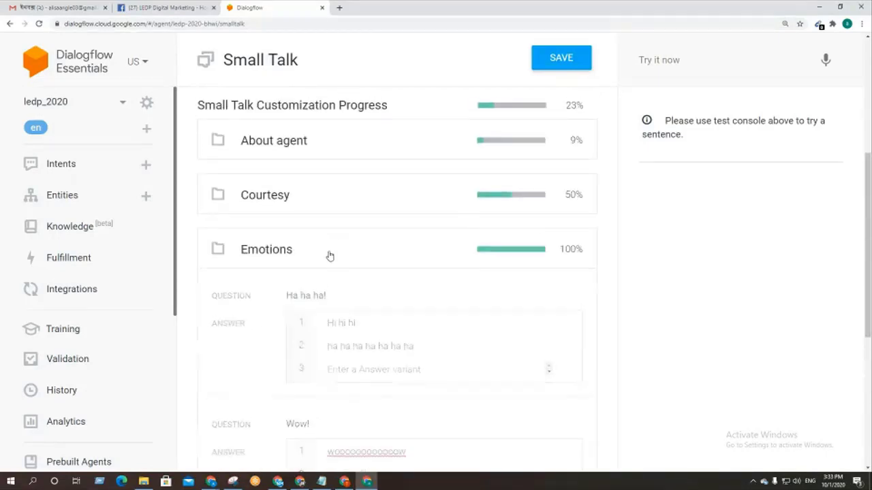
left_click(330, 256)
scroll(346, 295, "down", 1)
Step: Expand Hello/Goodbye and give Bye-bye! the answers 'ok bye' and 'bye bye bye'
left_click(346, 268)
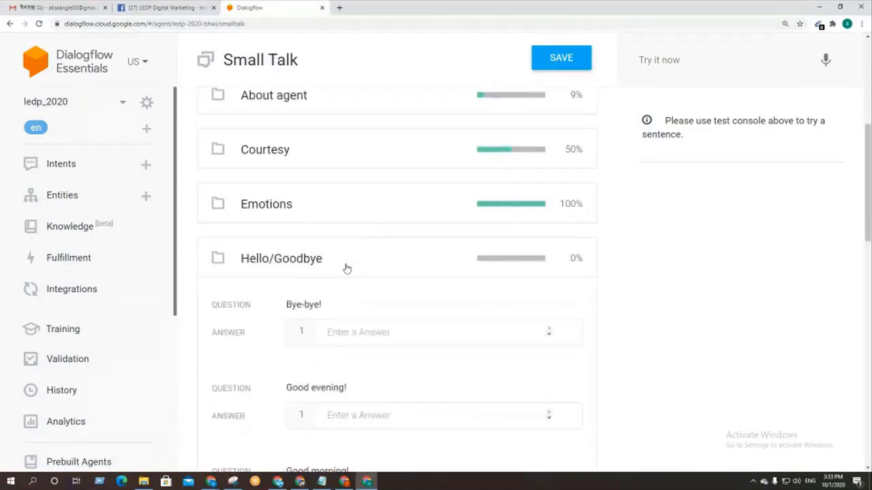
left_click(379, 336)
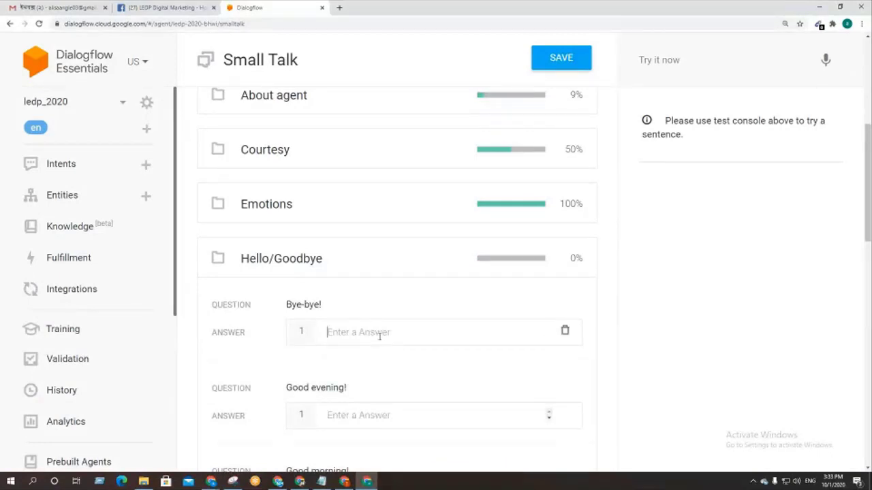
type("ok")
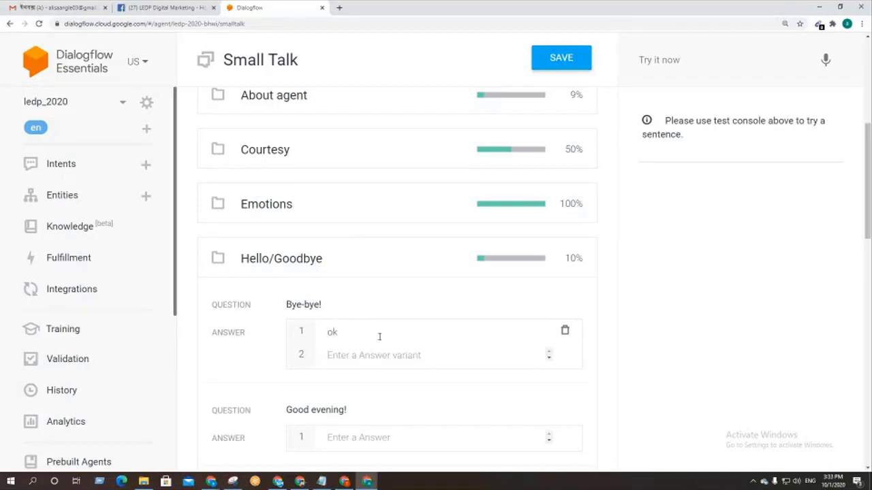
type(" bye")
key("Return")
type("by")
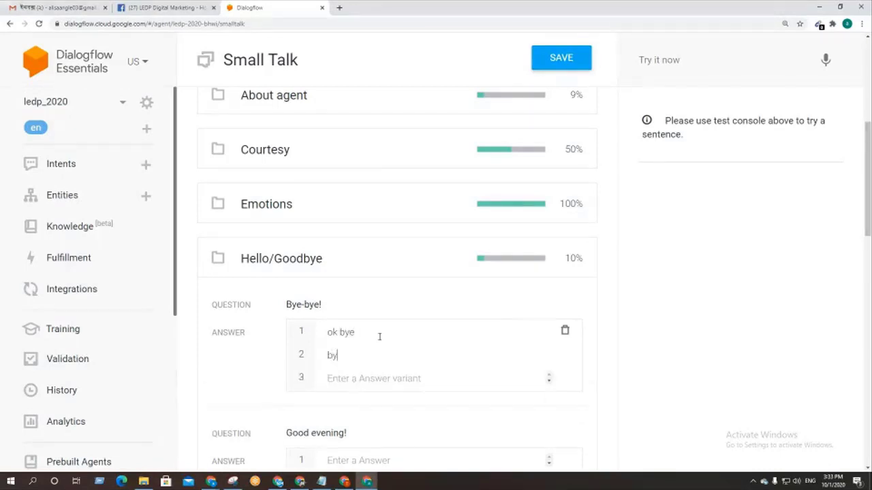
type("e bye bye")
Step: Give Hello! the answers 'hi' and 'hello'
scroll(379, 337, "down", 2)
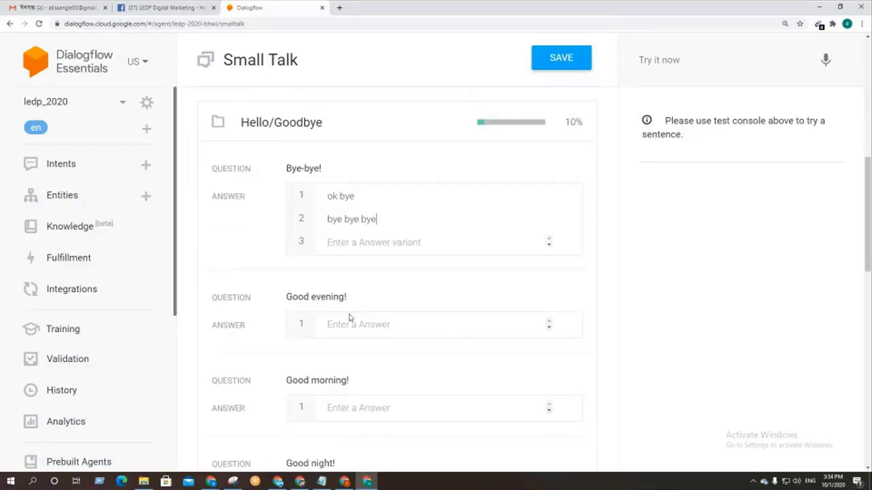
scroll(411, 331, "down", 3)
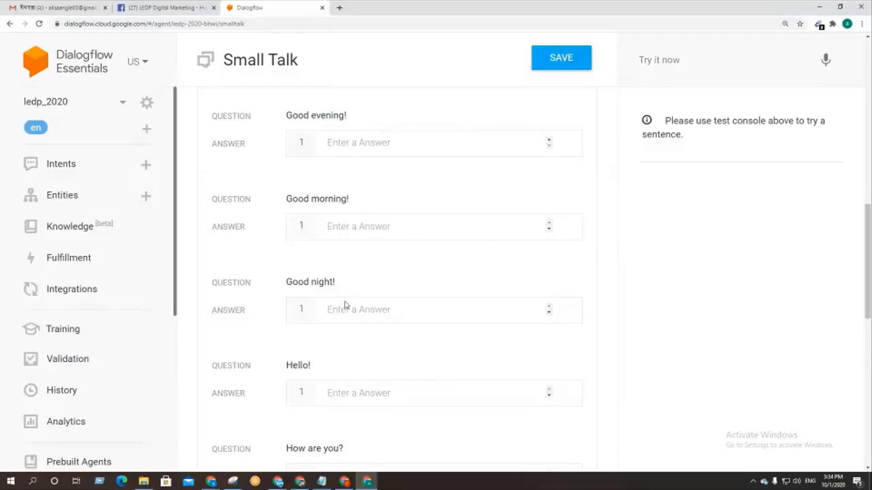
scroll(344, 305, "down", 2)
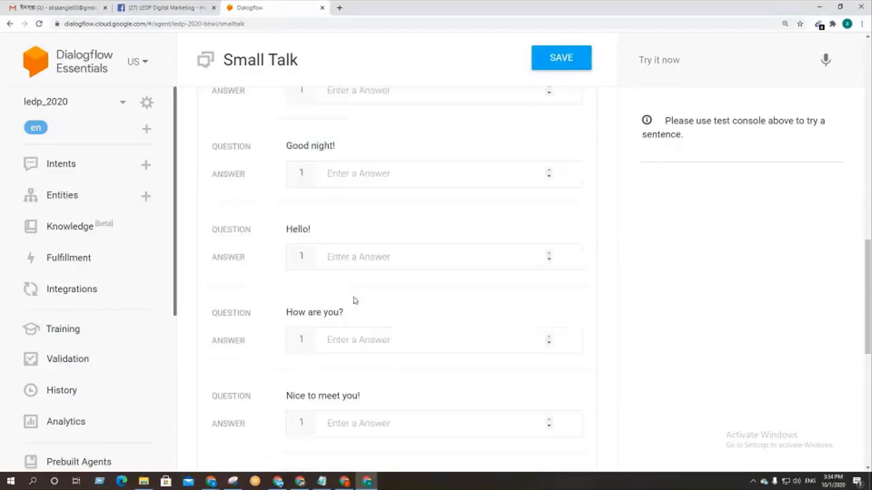
left_click(339, 257)
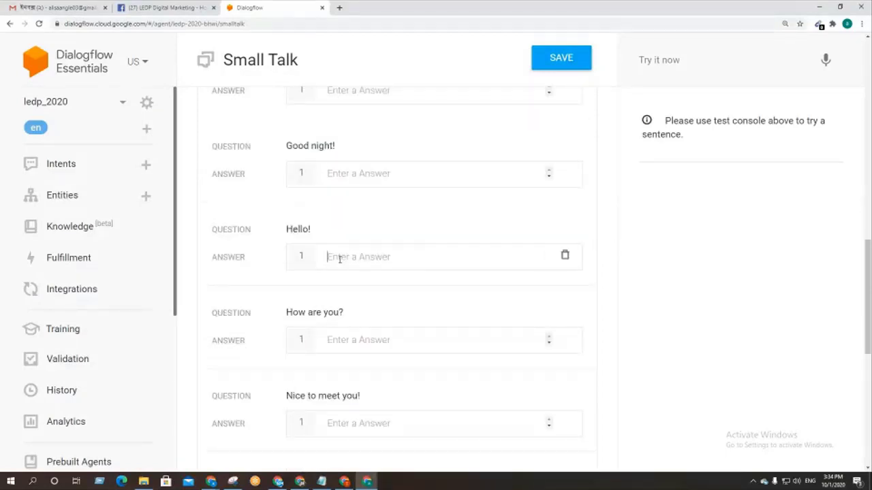
type("H")
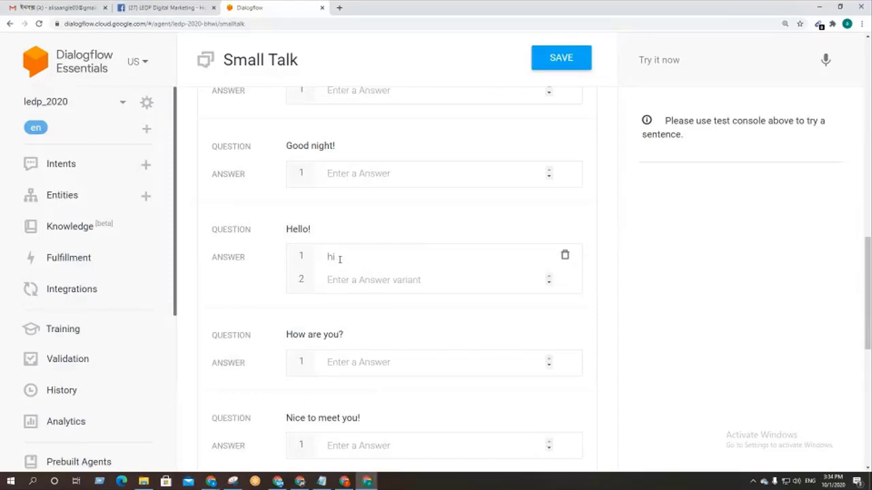
key("Return")
type("hello")
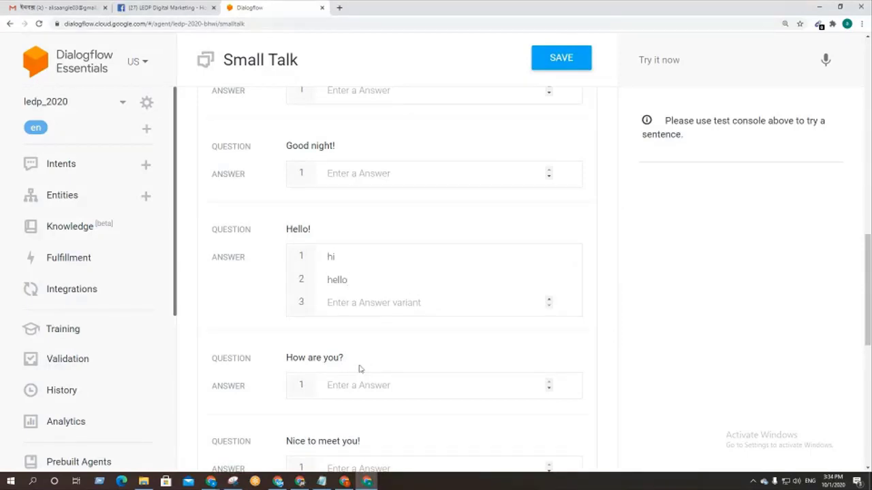
Step: Answer Nice to see you! with 'thanks', then collapse the Hello/Goodbye category
scroll(323, 364, "down", 3)
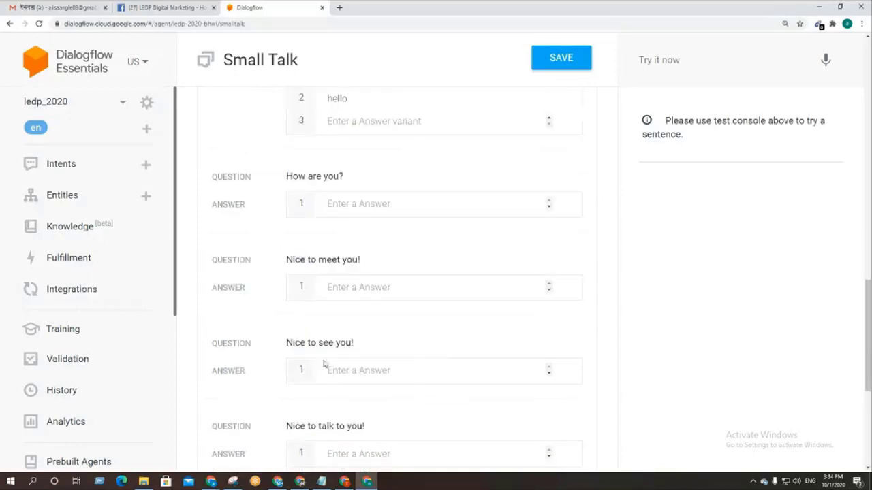
left_click(354, 369)
type("thanks")
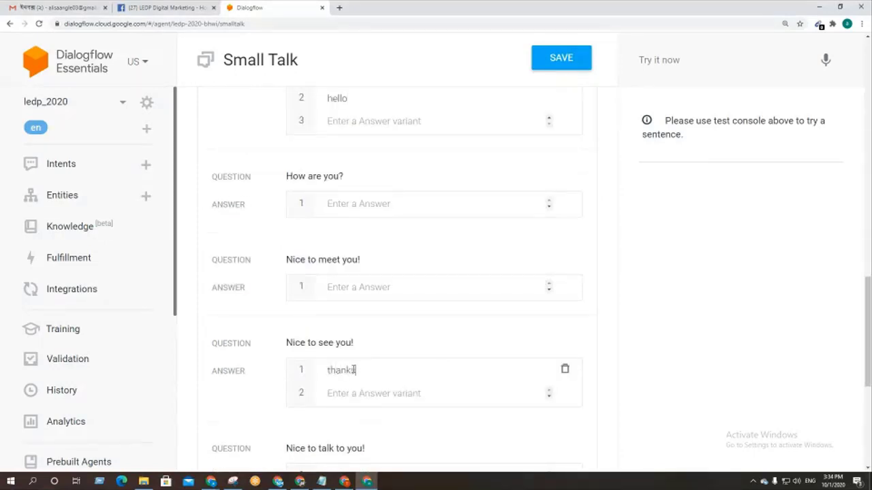
scroll(450, 325, "down", 1)
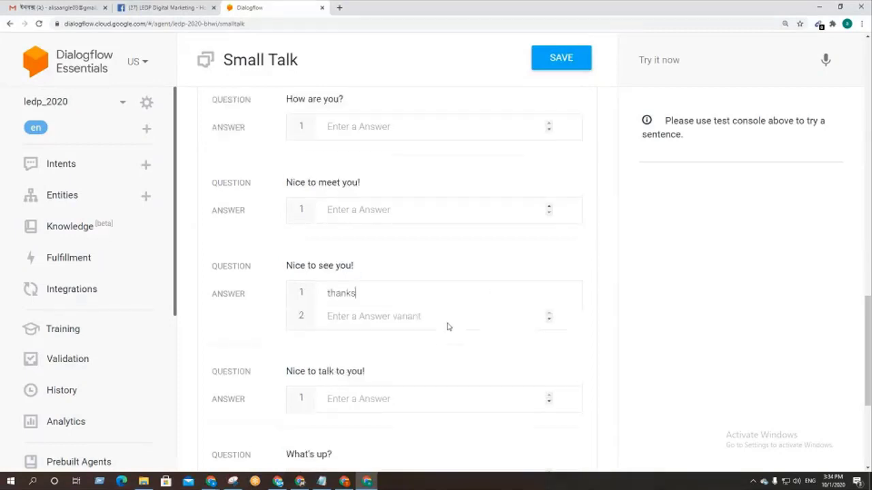
scroll(448, 325, "up", 10)
scroll(284, 261, "down", 2)
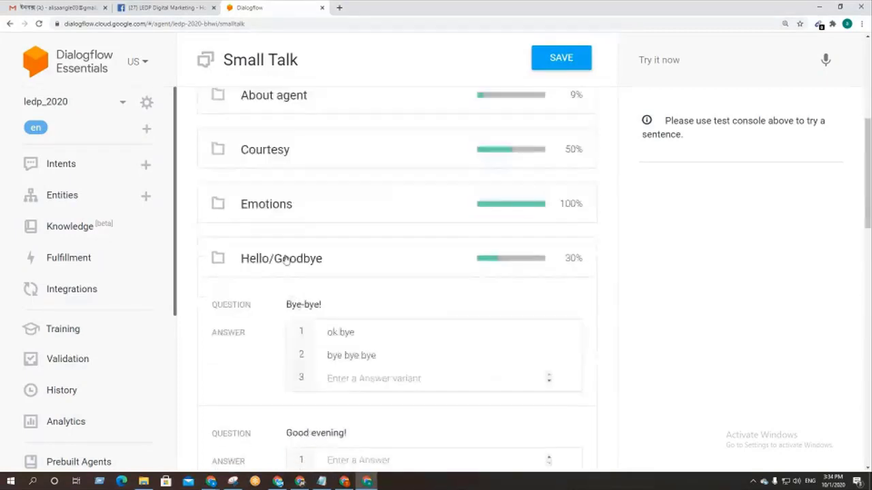
left_click(285, 261)
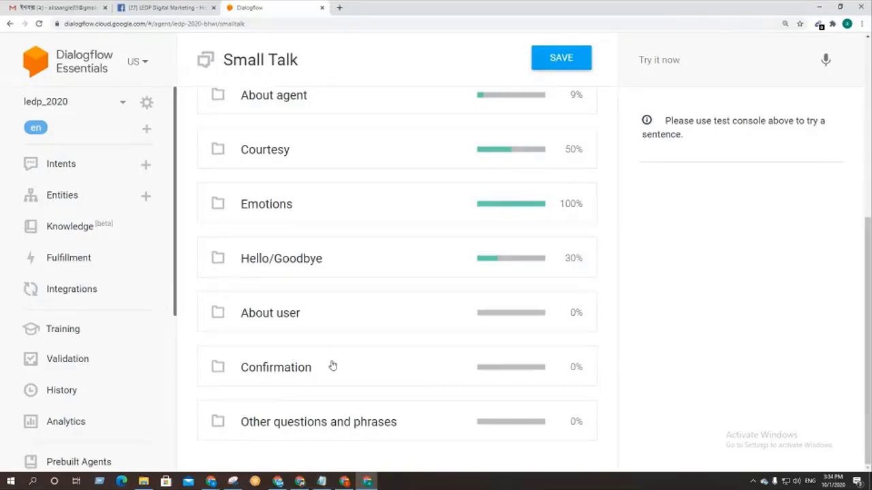
scroll(327, 366, "up", 2)
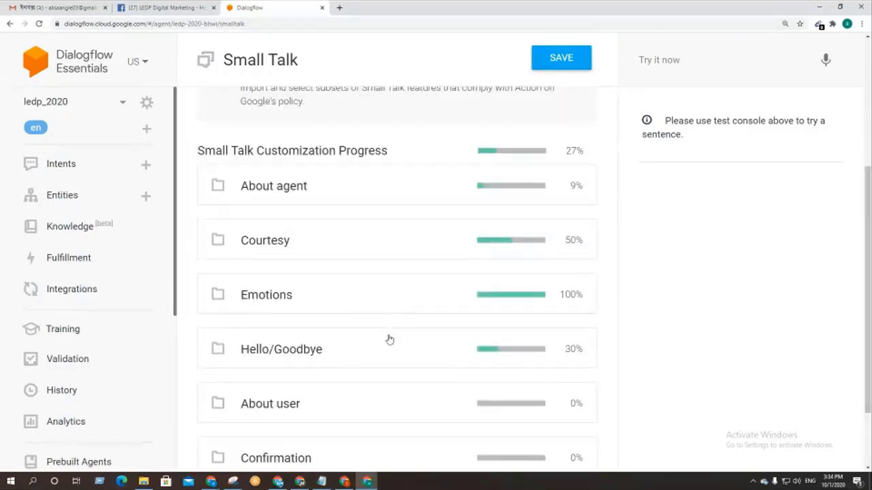
Step: Save the Small Talk answers, bringing overall customization to 27%
scroll(389, 335, "up", 5)
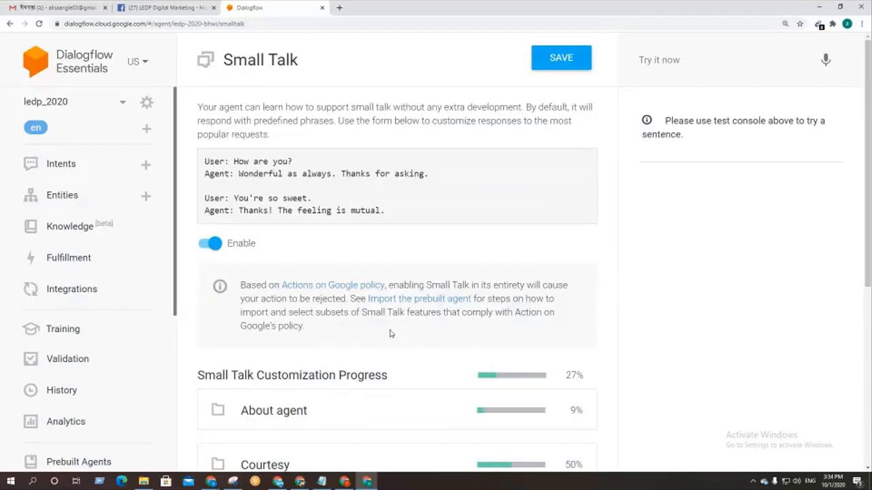
scroll(390, 331, "down", 6)
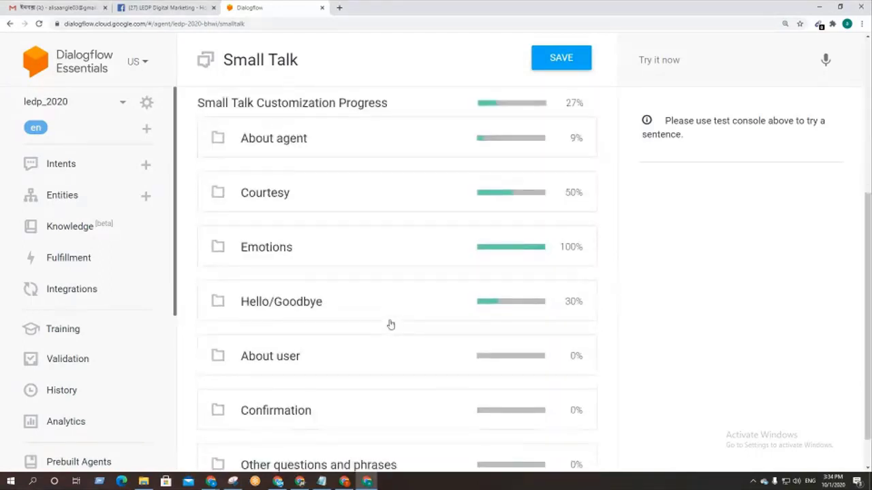
scroll(390, 325, "up", 3)
scroll(389, 323, "up", 3)
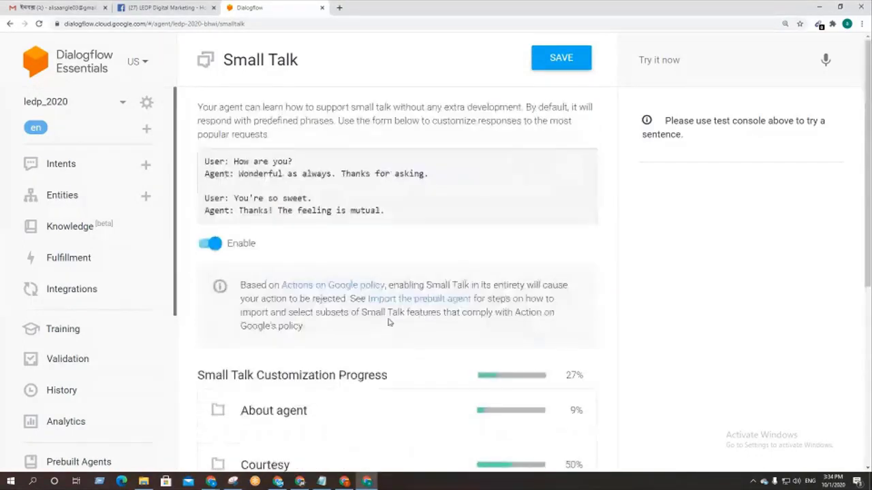
left_click(565, 62)
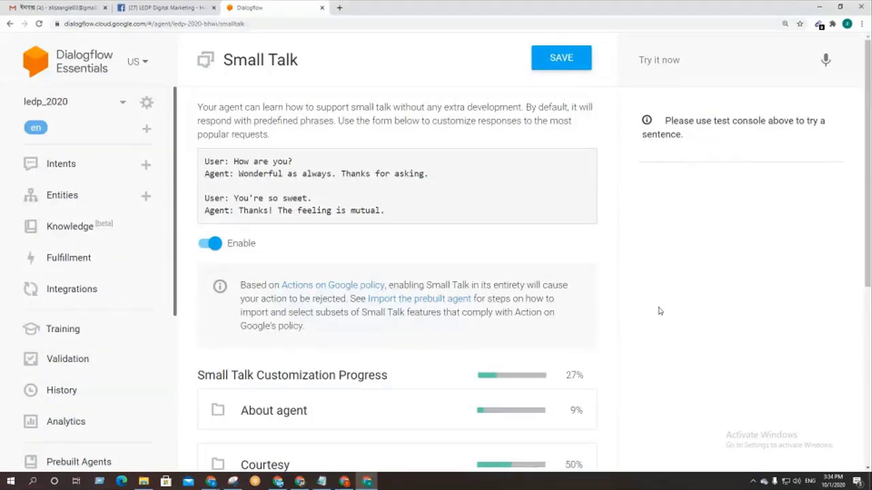
scroll(487, 314, "down", 5)
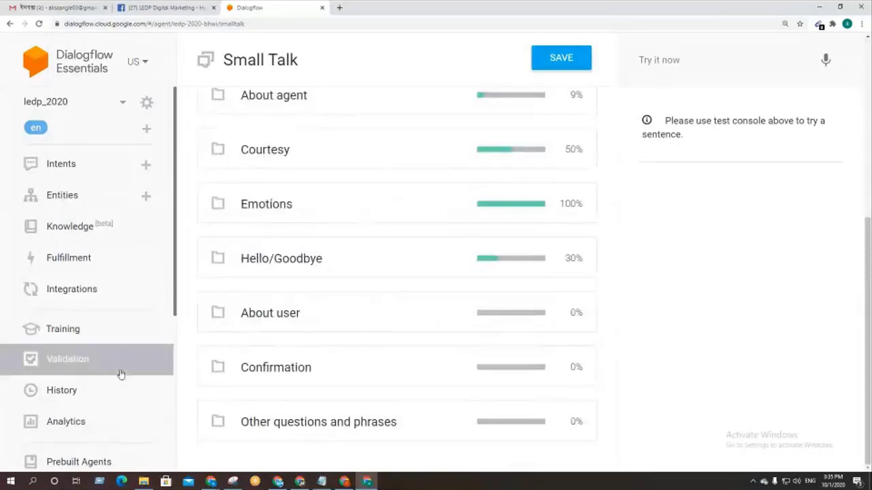
scroll(121, 378, "down", 4)
scroll(121, 371, "up", 4)
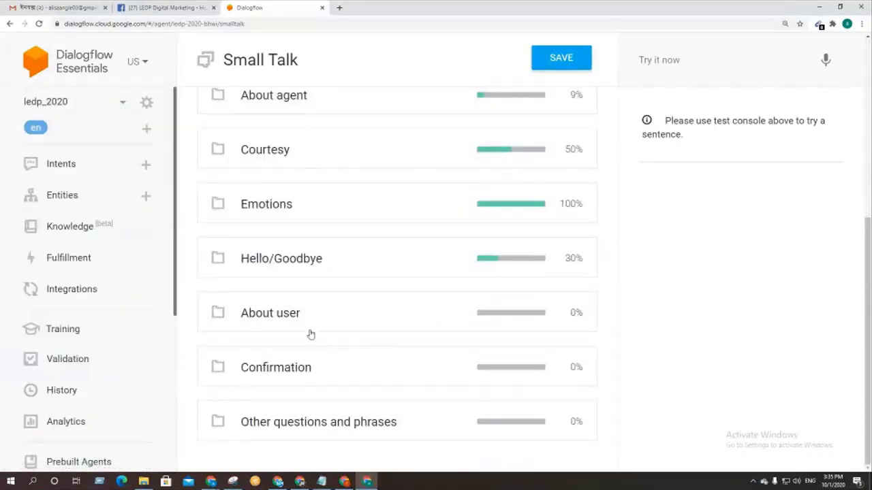
Step: Go to Intents, which holds only the default fallback and welcome intents, and start a new intent
left_click(79, 175)
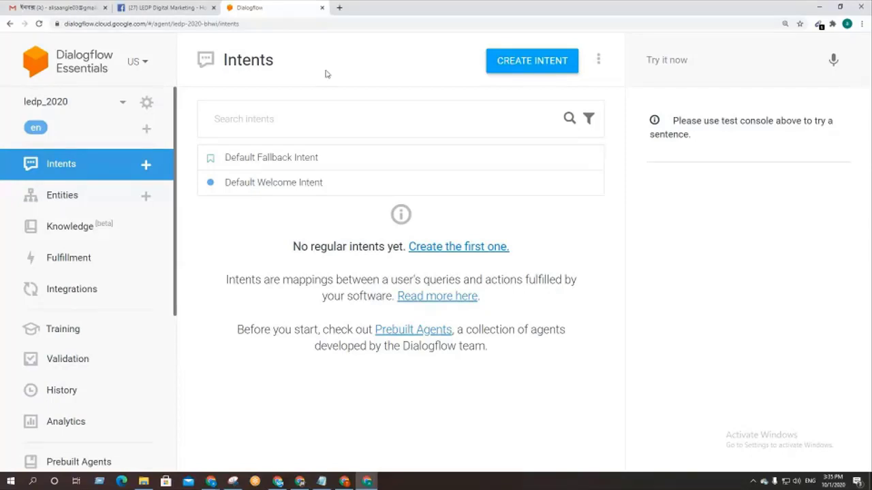
scroll(102, 340, "down", 2)
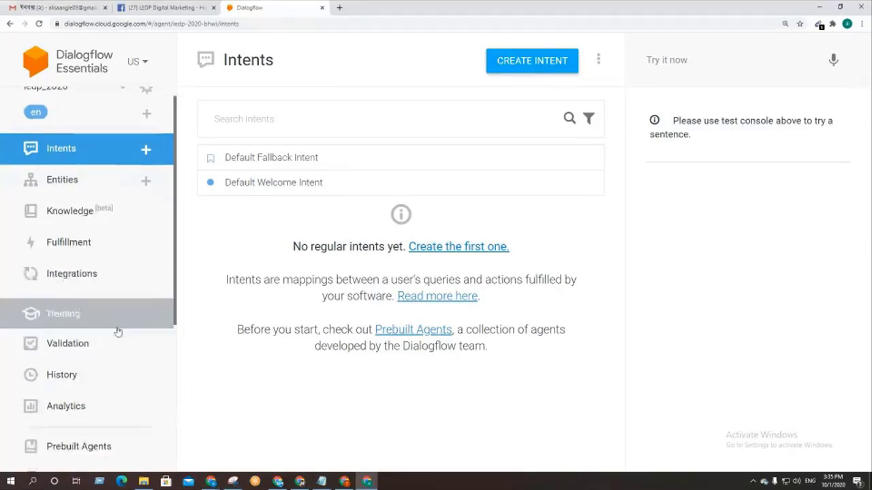
scroll(102, 340, "up", 2)
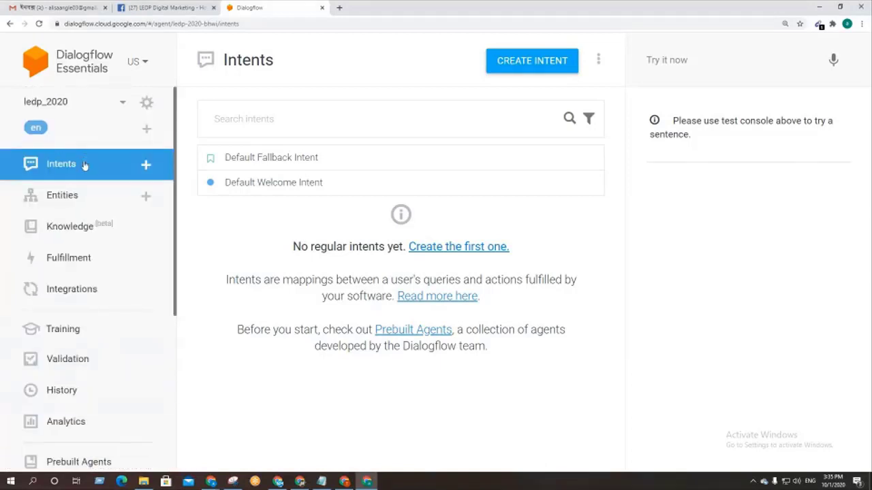
left_click(528, 67)
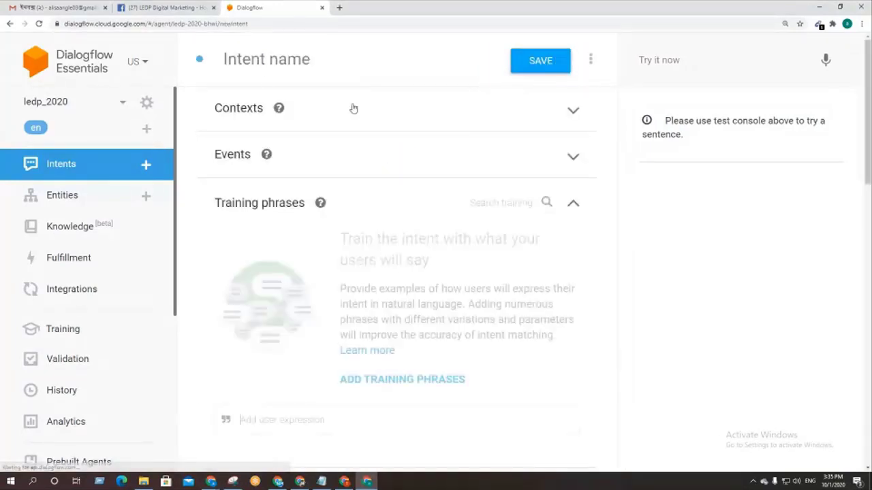
Step: Name the intent 'ledp_2020' using the autofill suggestion after typing 'led'
left_click(246, 62)
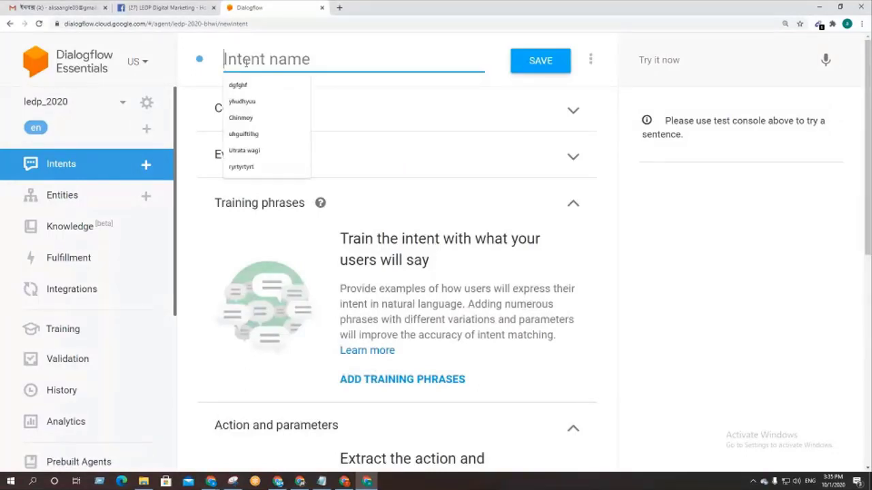
type("ledp_2020")
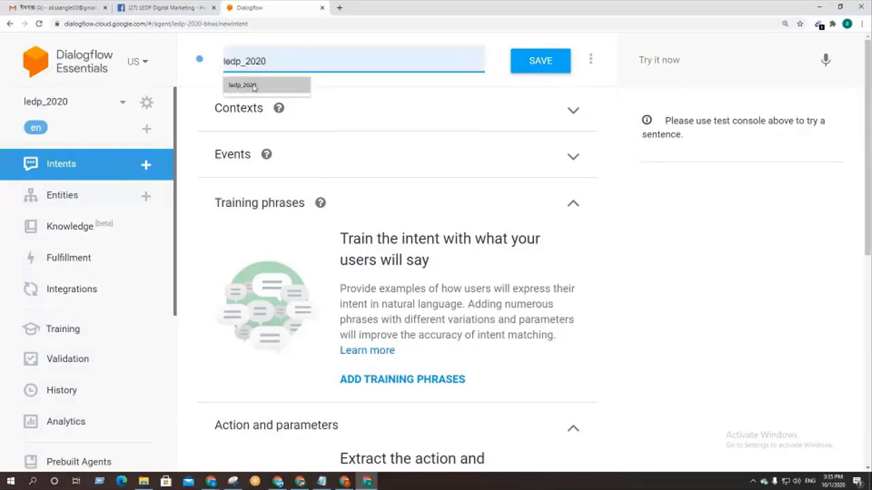
left_click(242, 85)
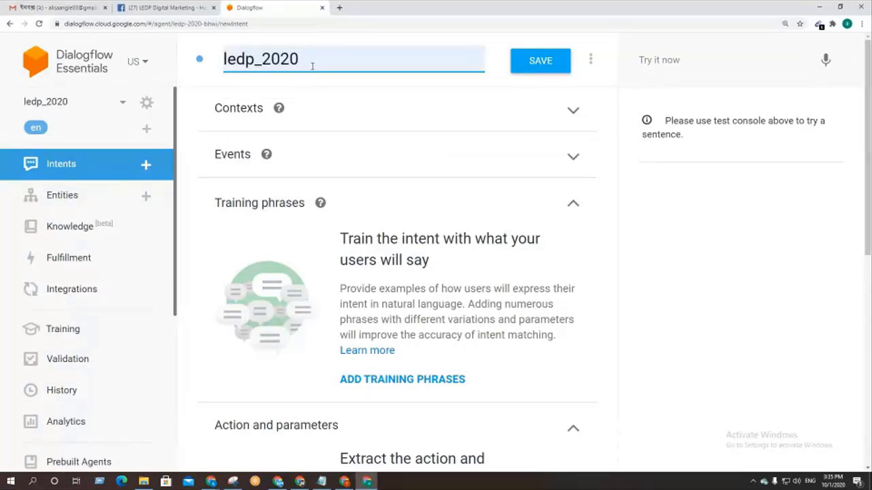
scroll(589, 314, "down", 1)
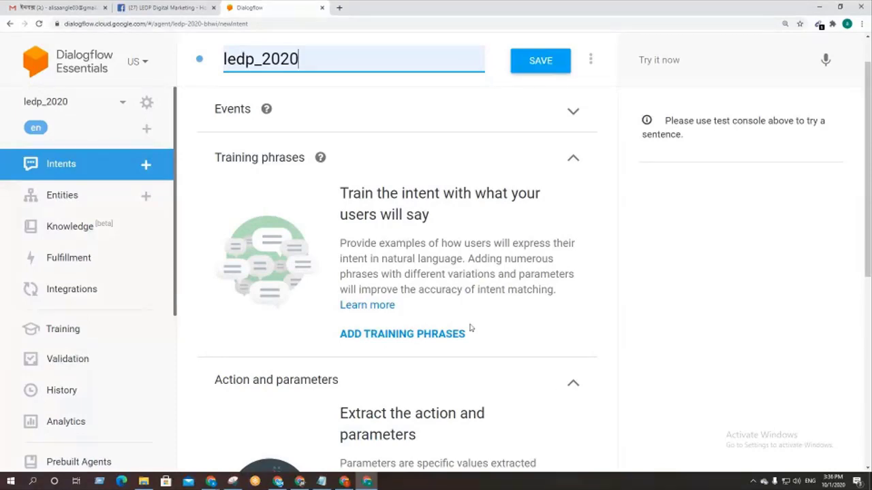
scroll(470, 328, "down", 2)
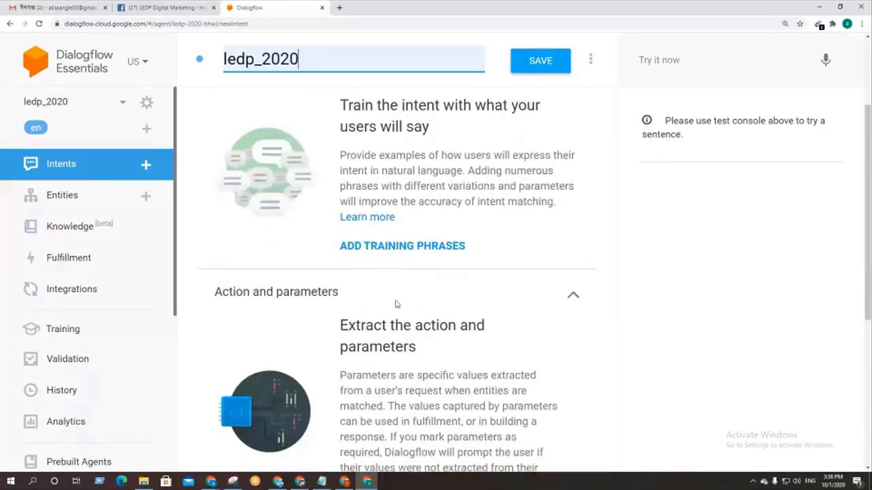
scroll(397, 305, "up", 1)
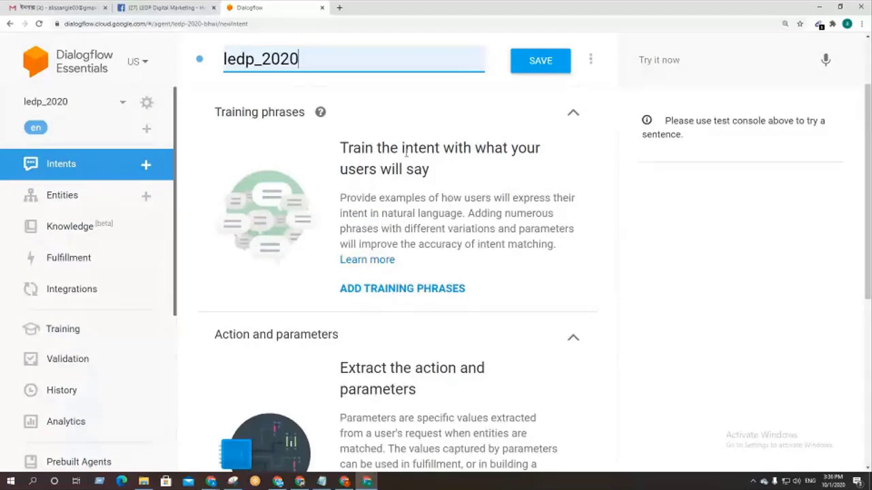
scroll(407, 286, "down", 4)
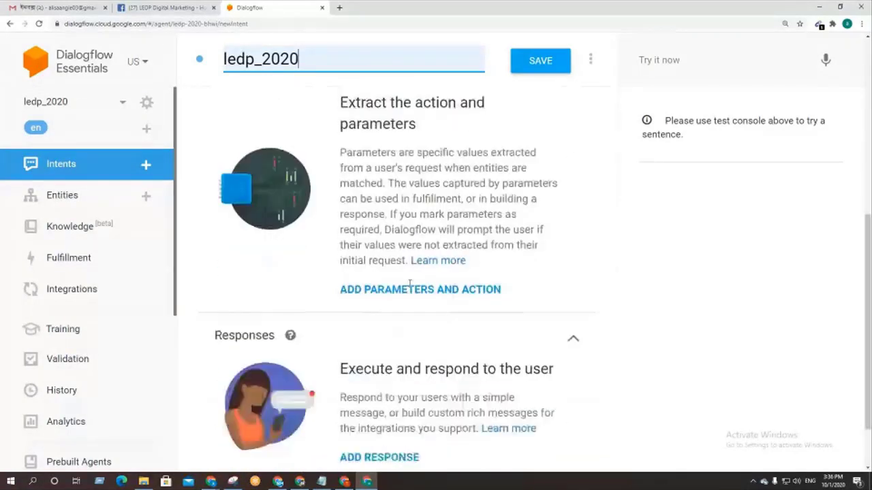
scroll(409, 284, "down", 1)
scroll(411, 281, "up", 4)
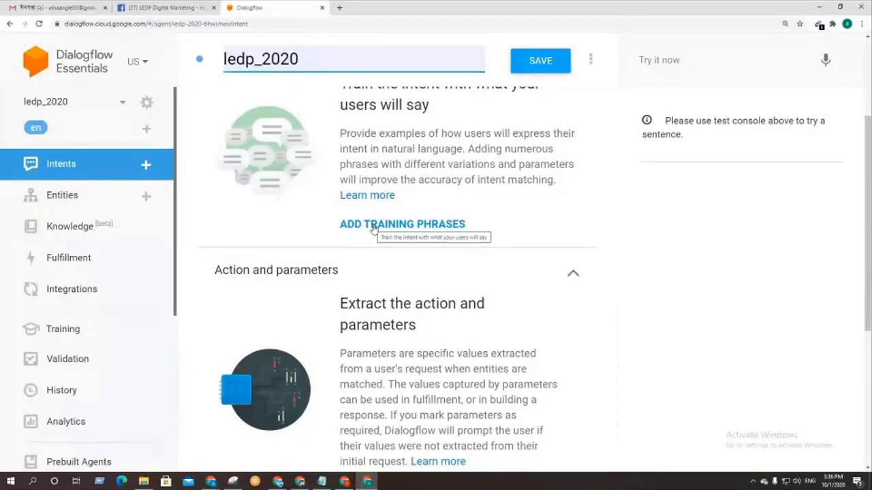
Step: Add training phrases 'ami ledp class korta chai', 'ami digital marketing er class koo', 'ami ki vaba ledp ta class korta pari', 'ledp class koto den er'
left_click(373, 229)
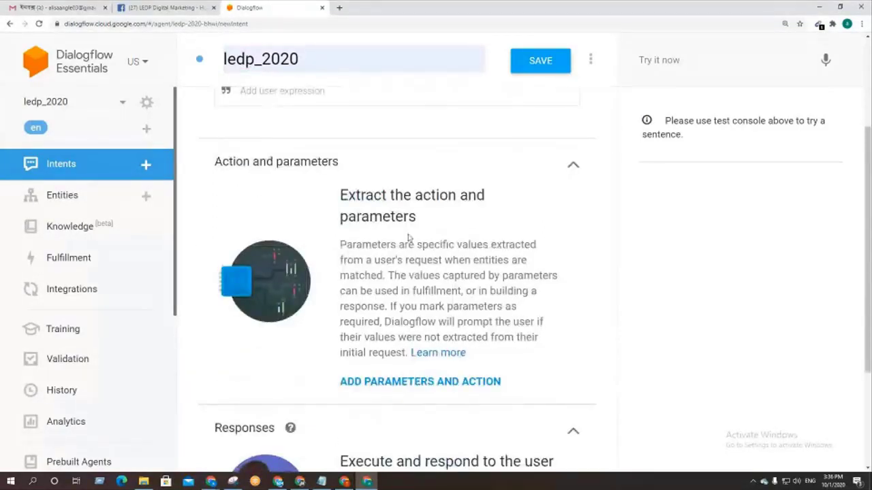
scroll(408, 237, "up", 3)
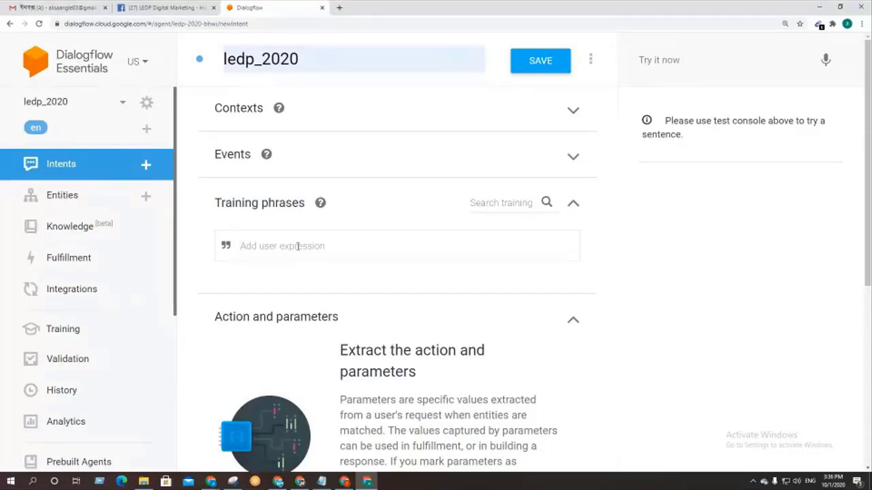
type("am")
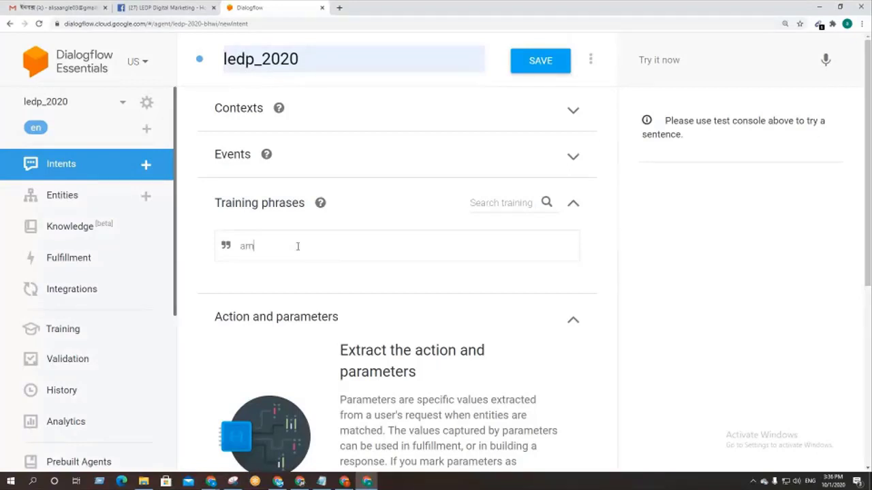
type("i ledp ")
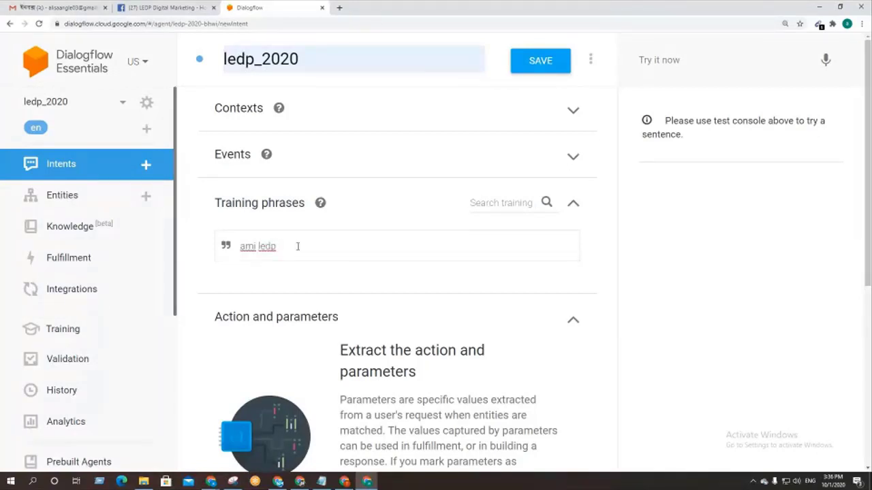
type("cl")
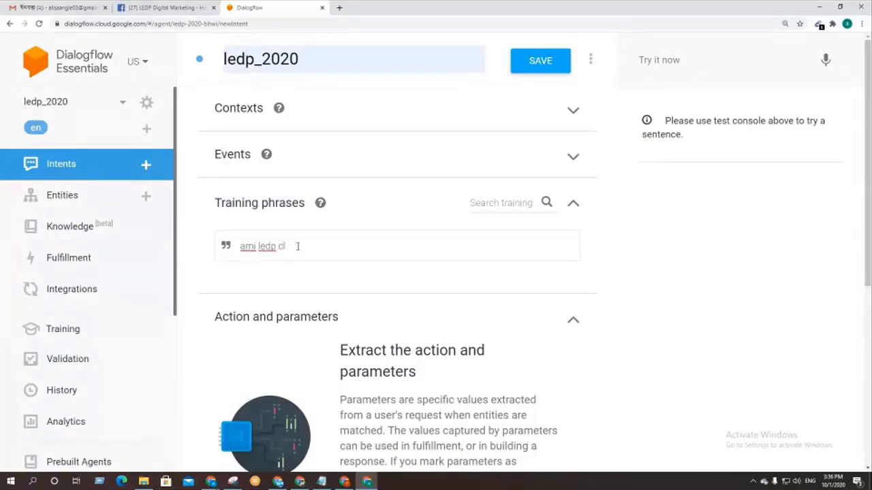
type("ass korta chai")
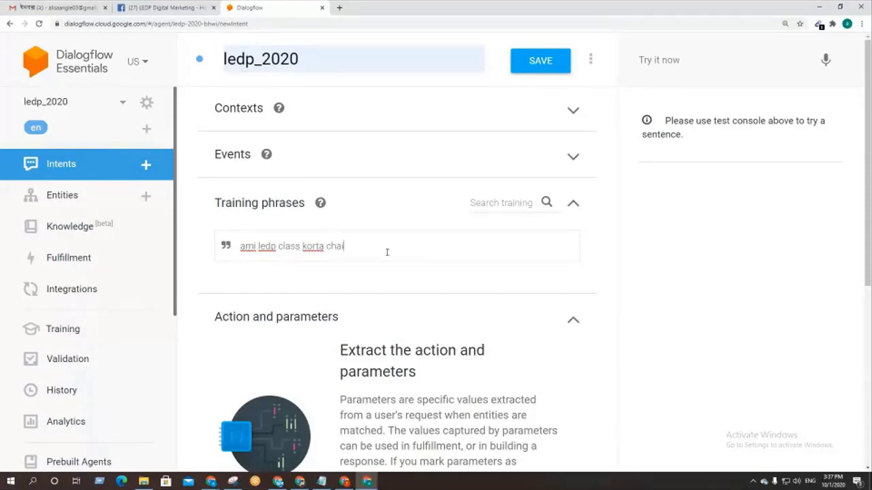
key("Return")
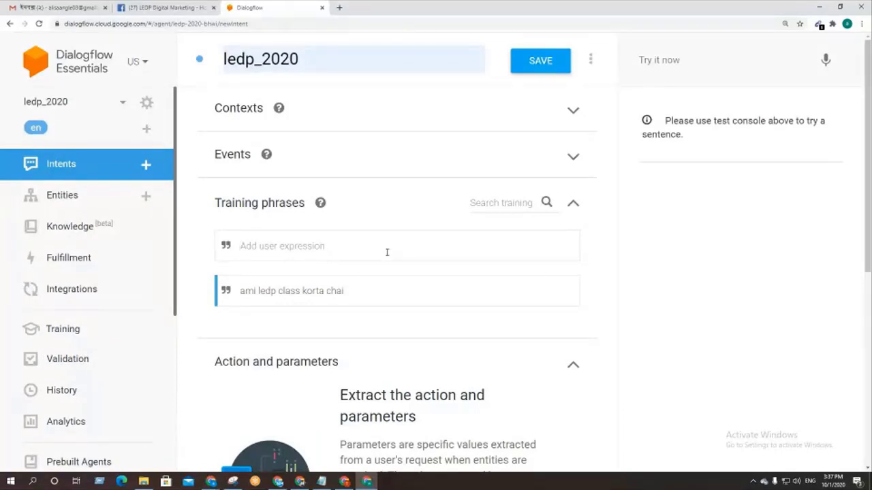
type("am")
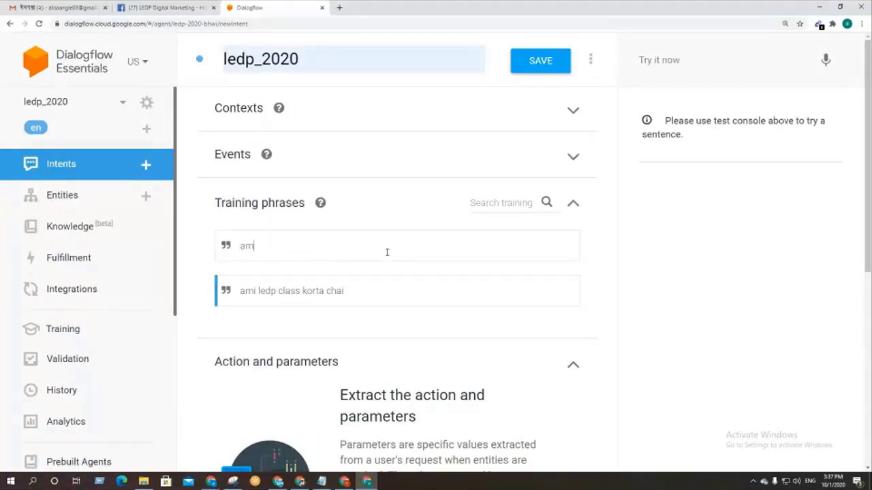
type("i digita")
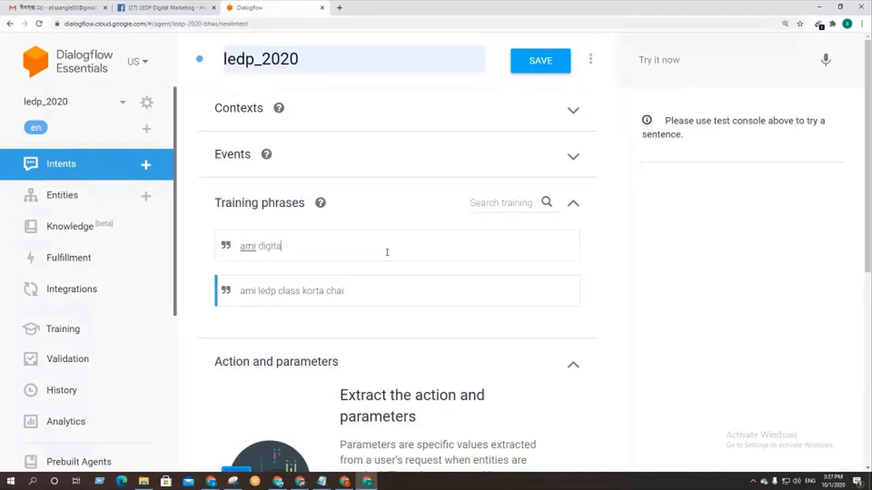
type("l marketing ")
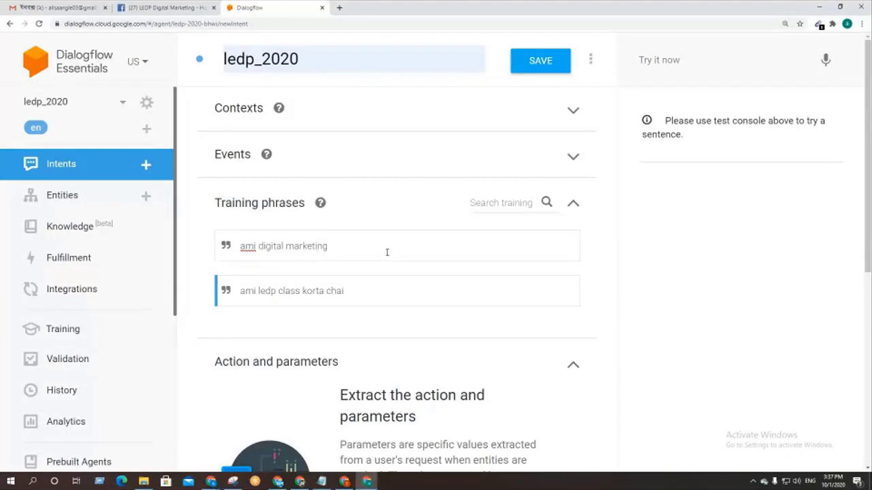
type("er class korb")
type("o")
key("Return")
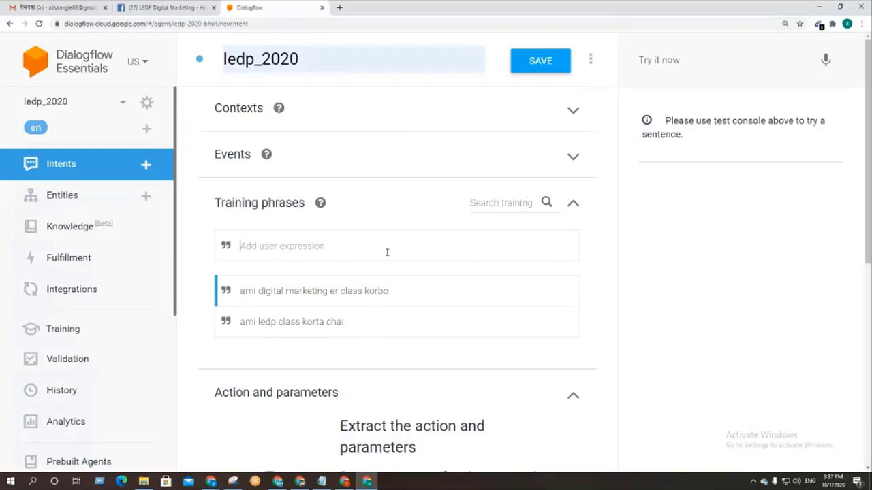
type("ami ki ")
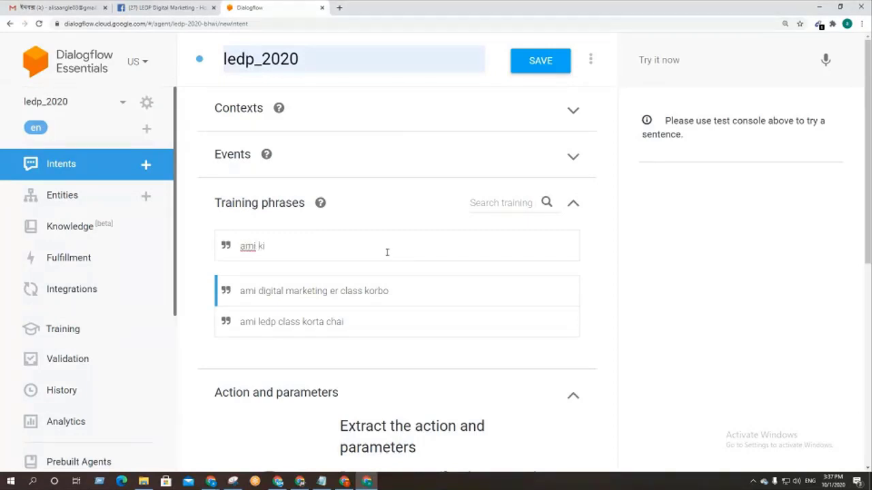
type("vaba ledp ")
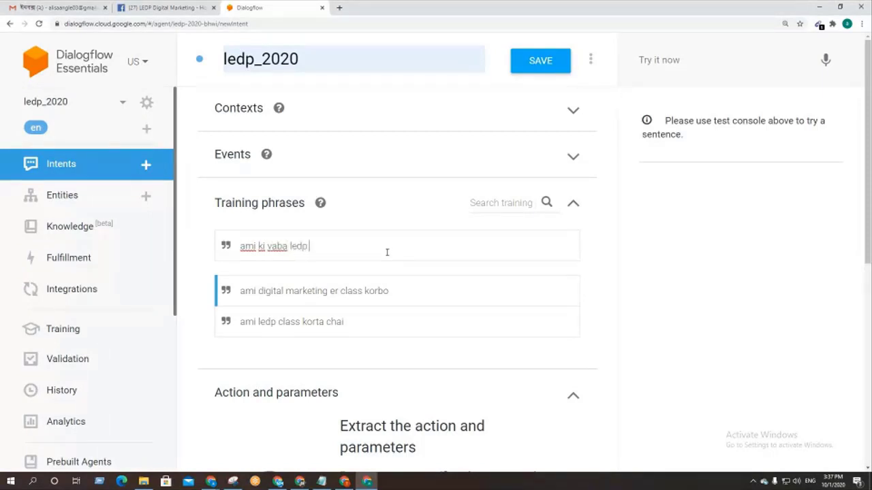
type("ta class korta pari")
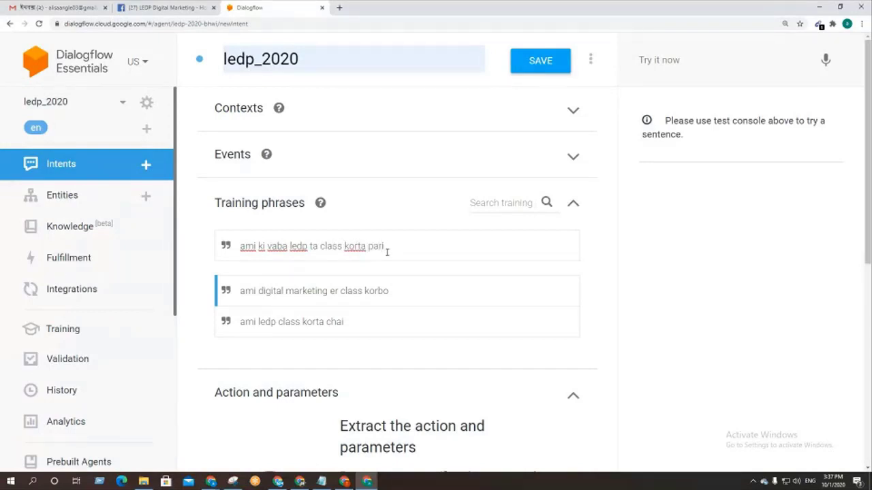
key("Return")
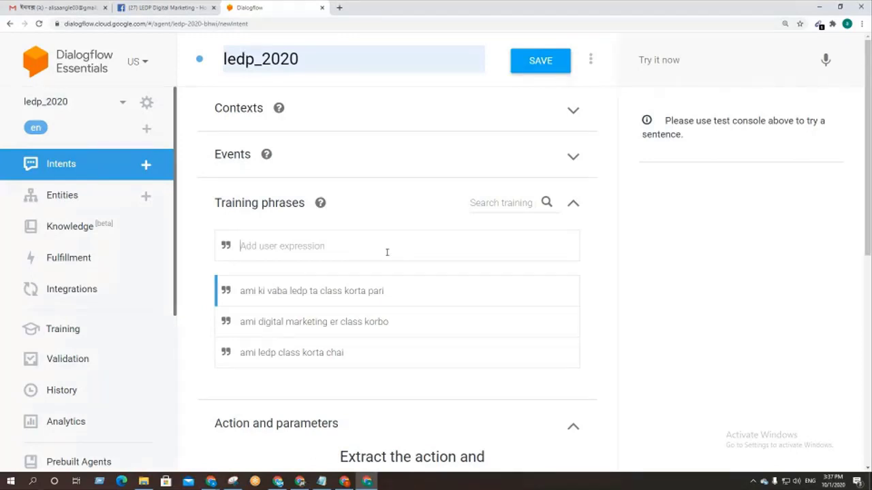
type("l")
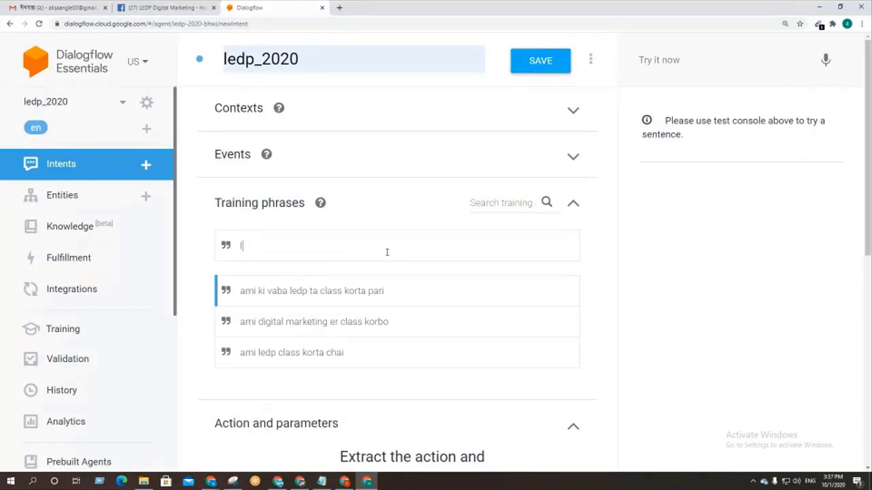
type("edp class koto den er")
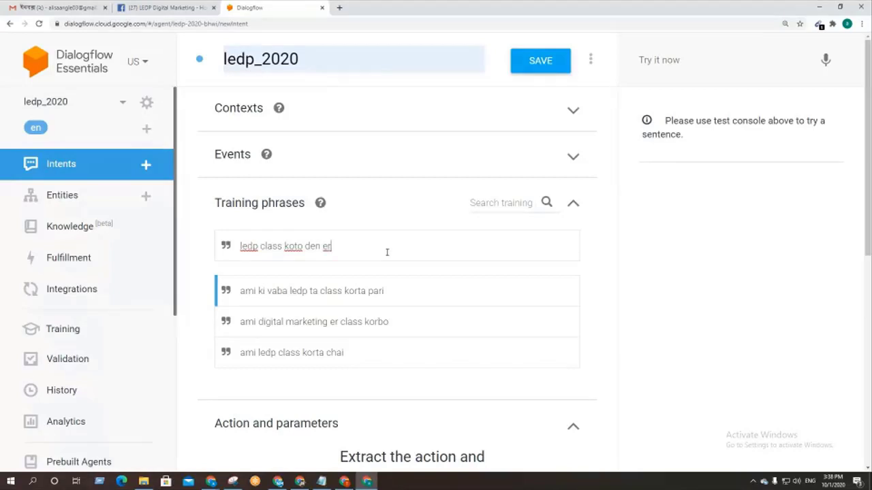
key("Return")
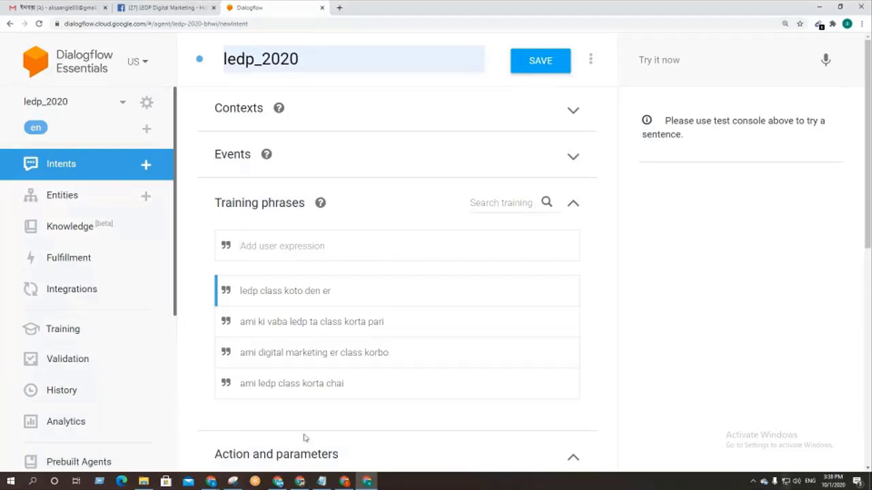
Step: Add a text response card to the ledp_2020 intent's Responses section
scroll(478, 322, "down", 2)
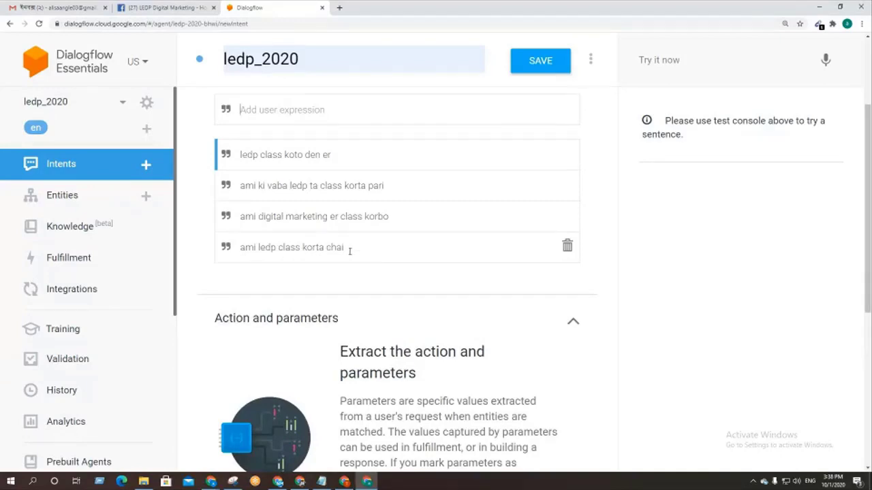
scroll(349, 251, "down", 5)
scroll(349, 251, "up", 3)
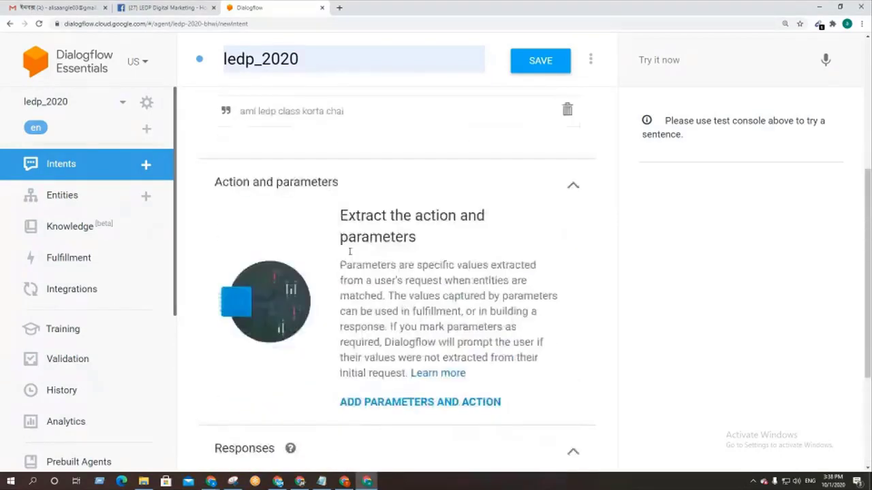
scroll(334, 228, "up", 2)
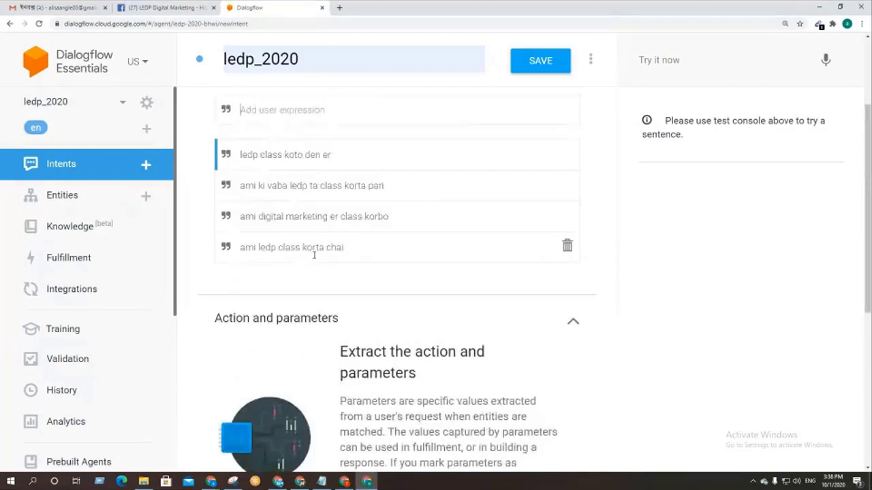
scroll(314, 254, "down", 5)
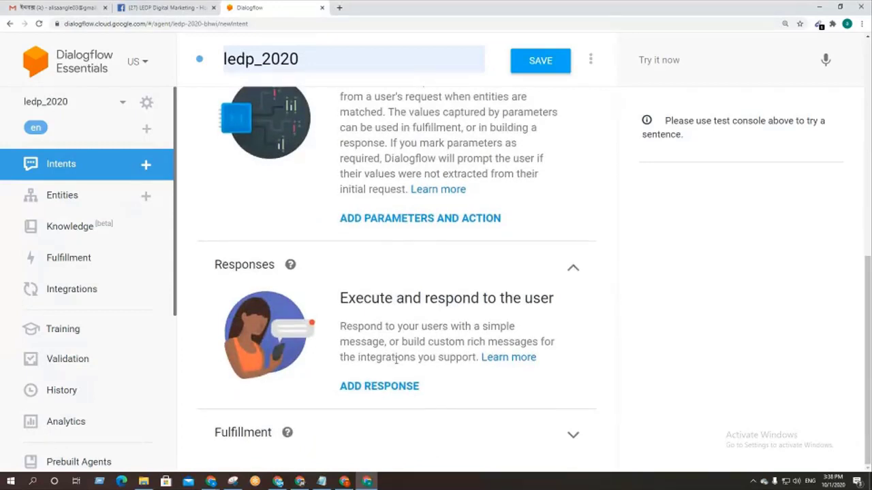
left_click(402, 389)
scroll(333, 263, "down", 2)
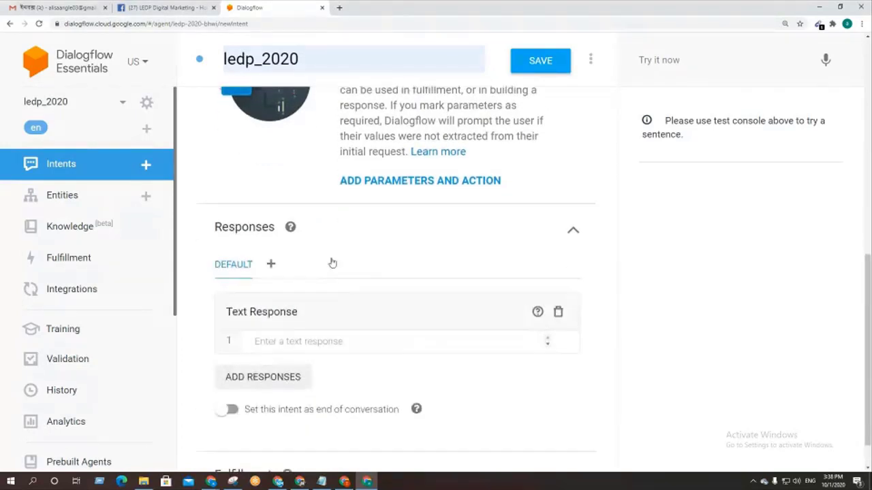
left_click(271, 300)
Step: Enter 'apne ki reg koresen' as the response text
scroll(327, 292, "up", 6)
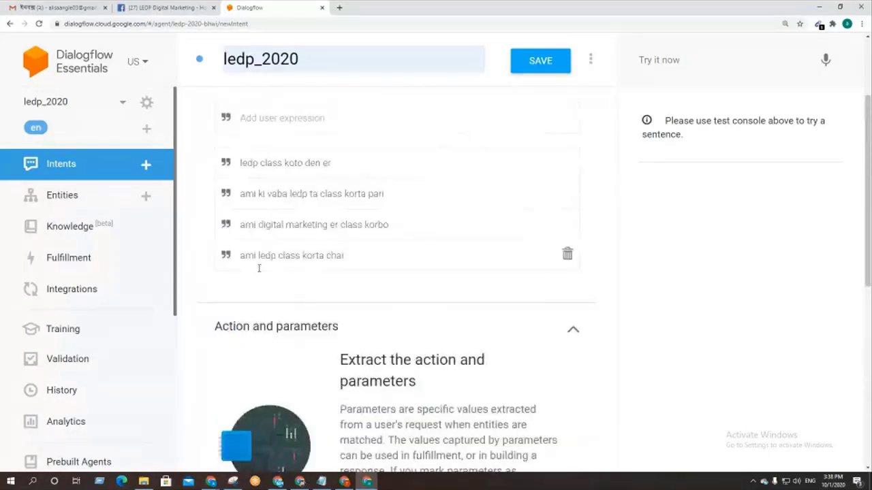
scroll(345, 273, "down", 4)
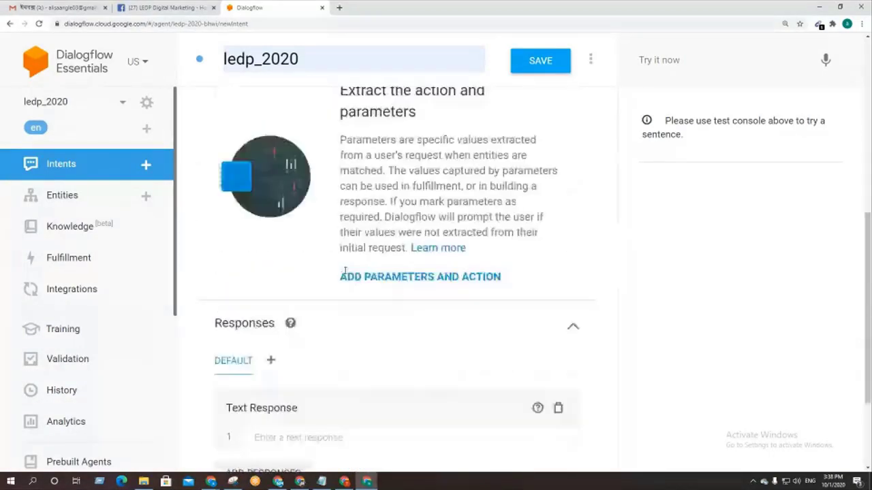
scroll(345, 272, "down", 1)
left_click(274, 347)
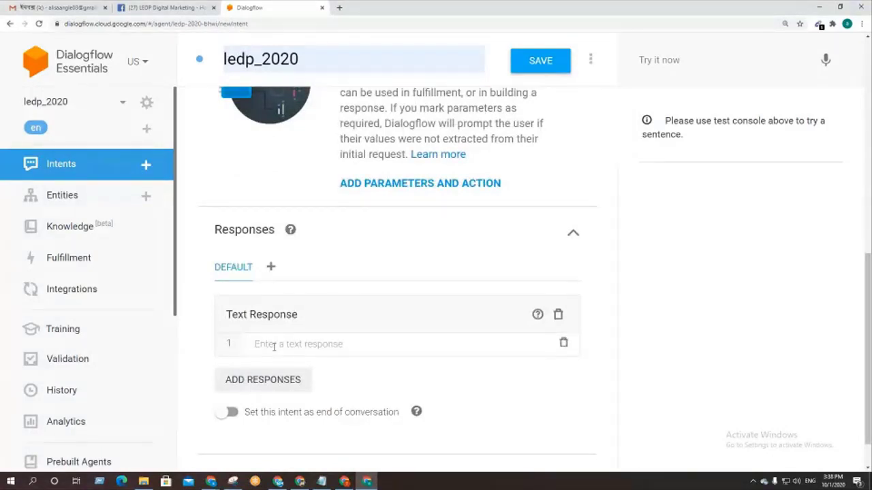
type("a")
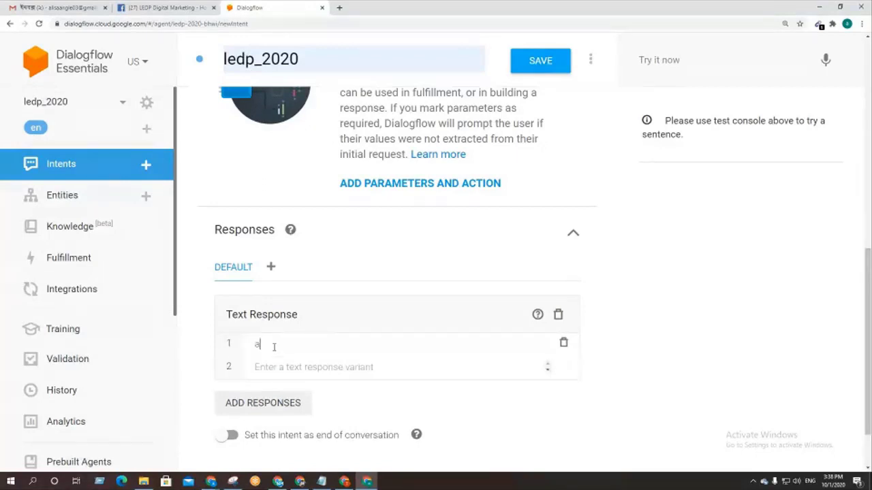
type("pne ki r")
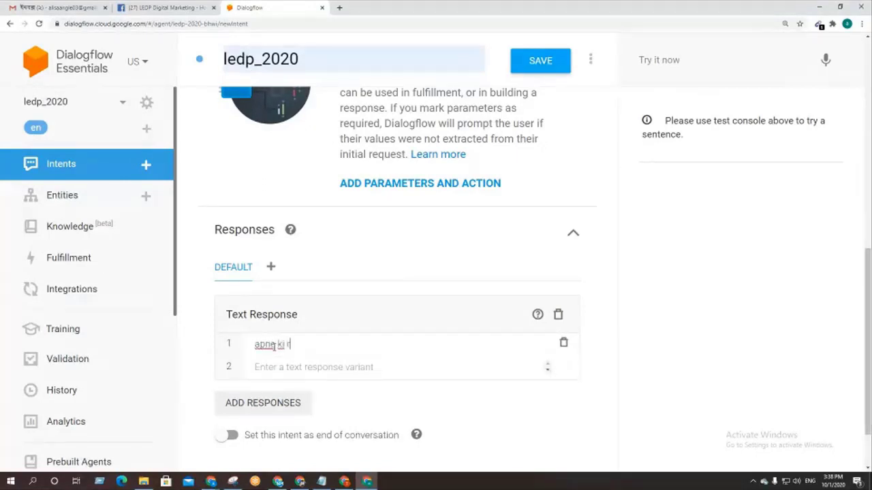
type("eg korese")
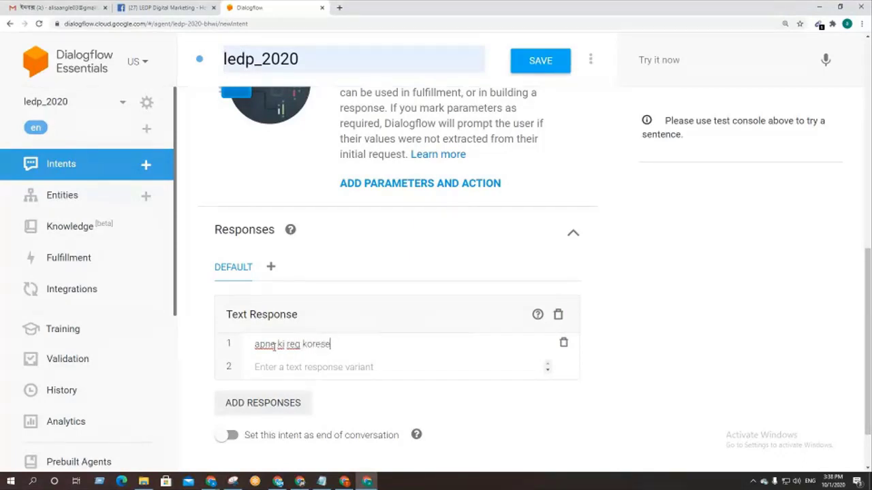
type("n")
scroll(248, 407, "down", 1)
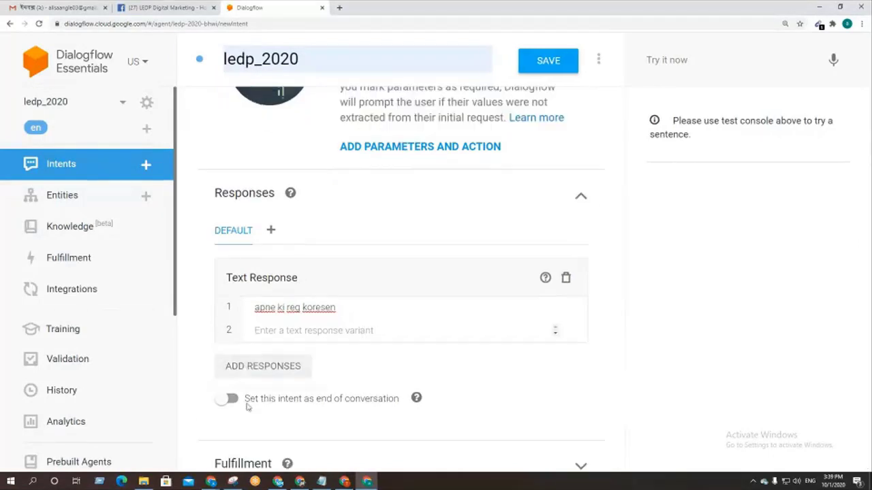
left_click(273, 367)
Step: Add a second text response card reading 'apner ki laptop ba computer acha'
left_click(278, 380)
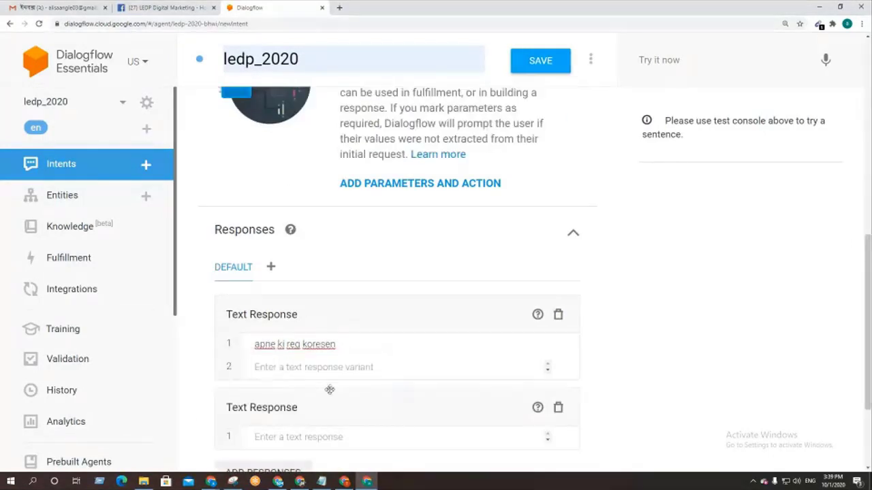
left_click(311, 374)
scroll(311, 373, "down", 2)
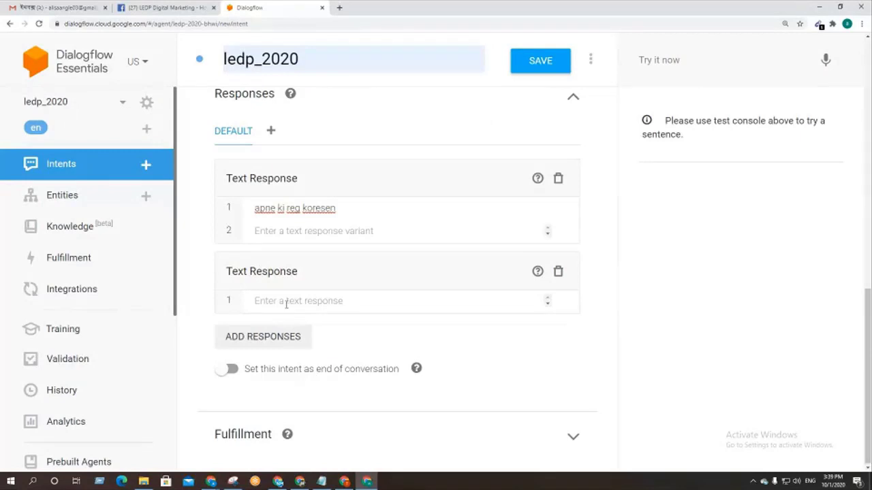
scroll(322, 325, "up", 3)
scroll(321, 326, "up", 5)
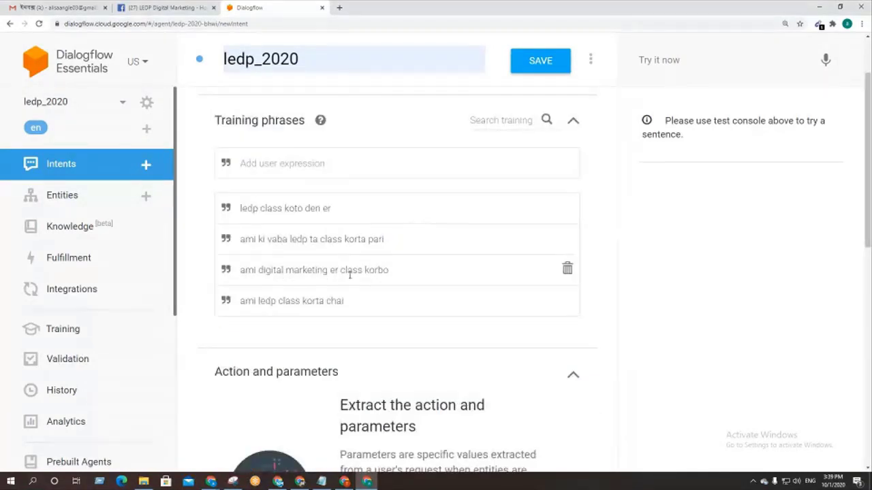
scroll(348, 317, "down", 8)
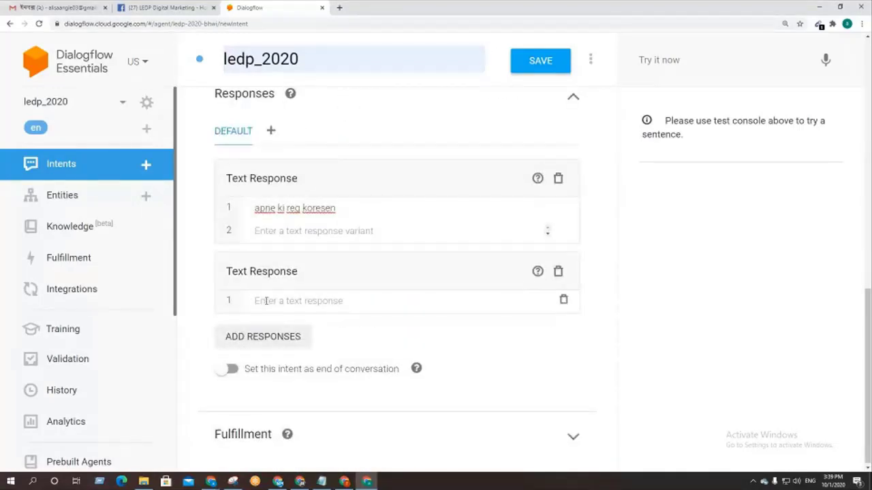
type("apner ")
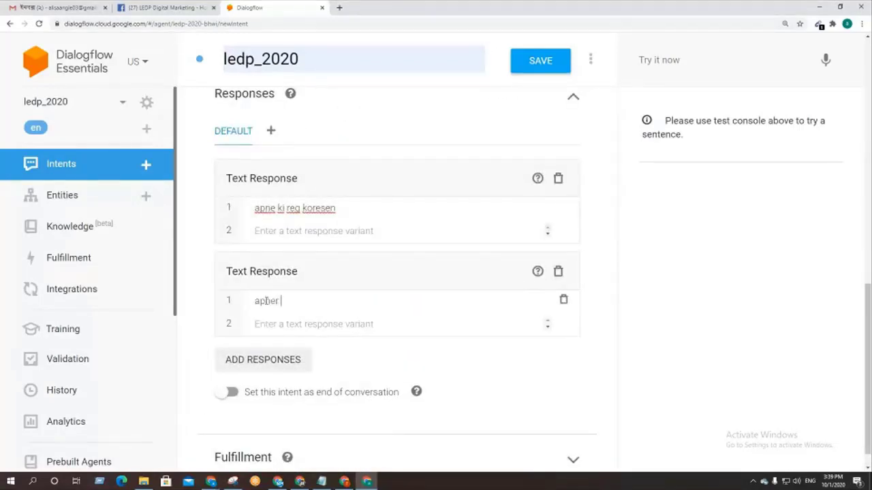
type("ki laptop ba ")
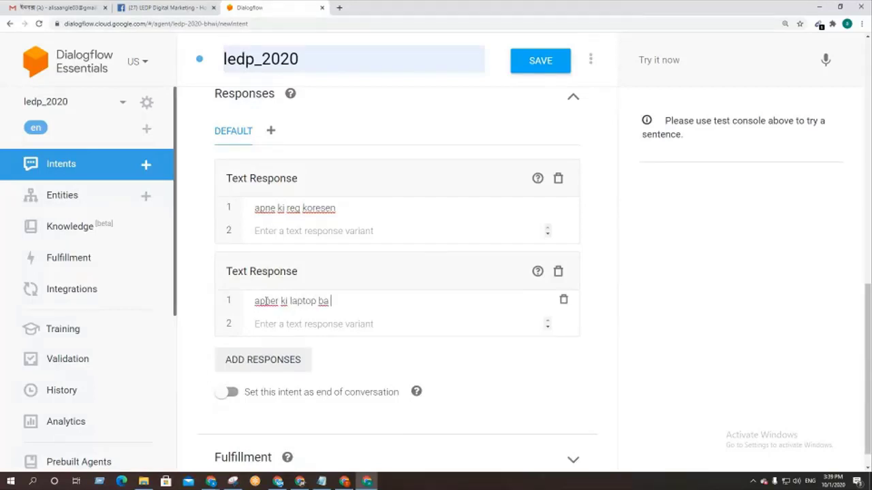
type("computer acha")
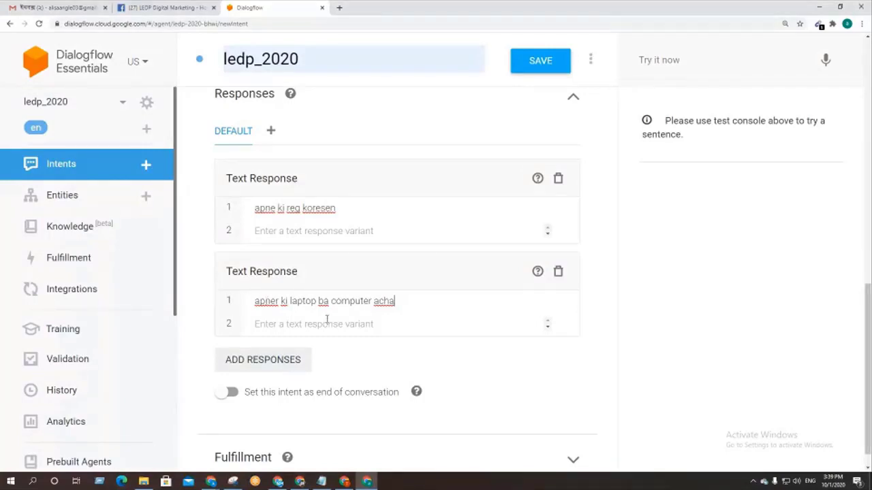
scroll(333, 316, "up", 10)
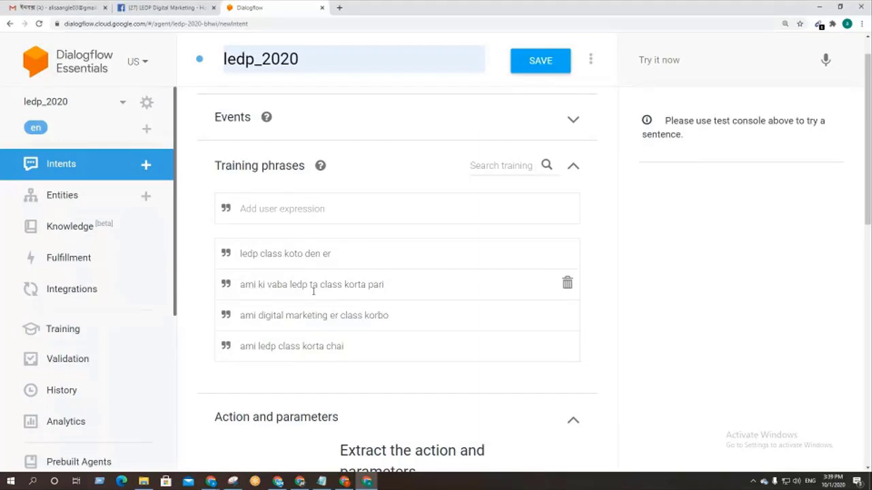
scroll(357, 296, "down", 1)
scroll(355, 302, "down", 8)
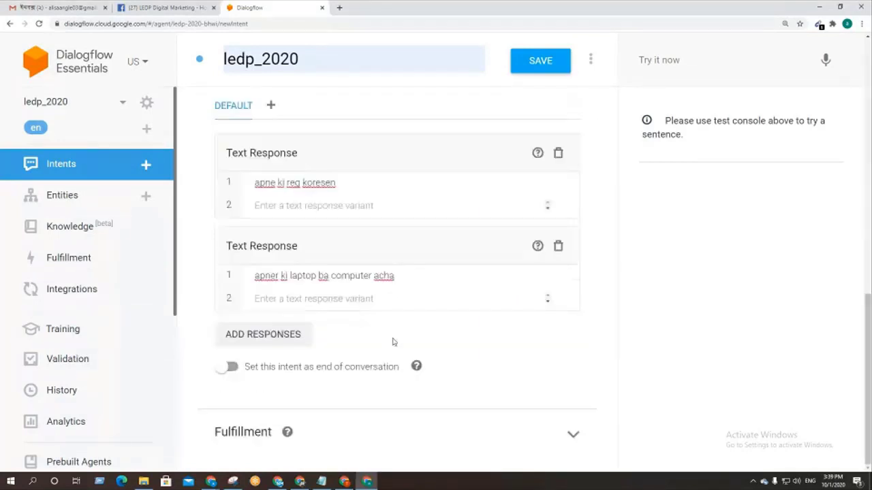
Step: Add a third text response reading 'ledp website e deia reg koren'
left_click(278, 335)
left_click(265, 308)
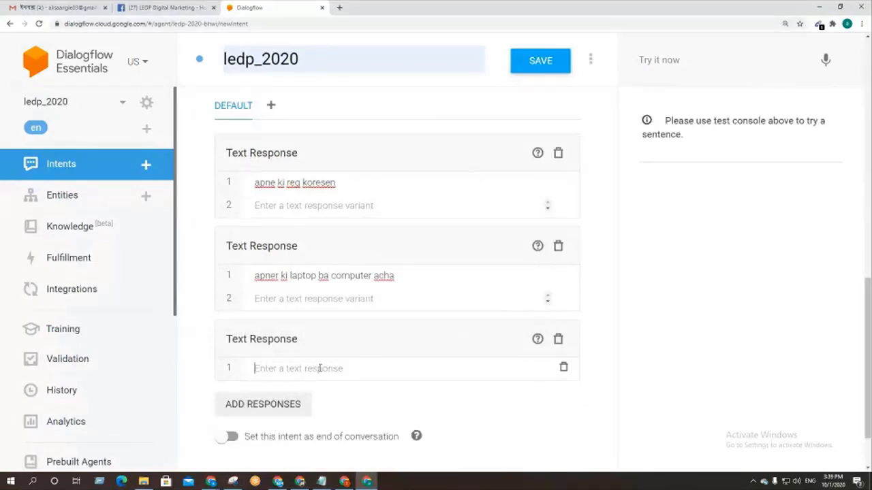
type("a")
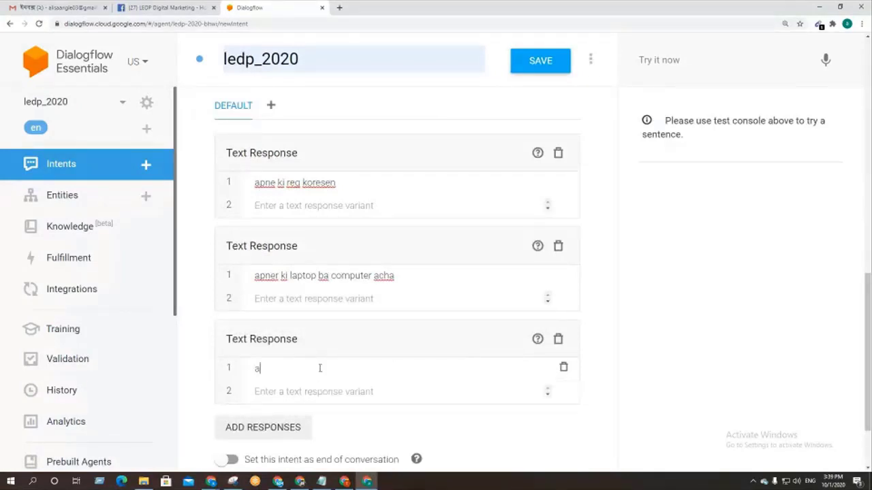
key("BackSpace")
type("ledp website e deia reg koren")
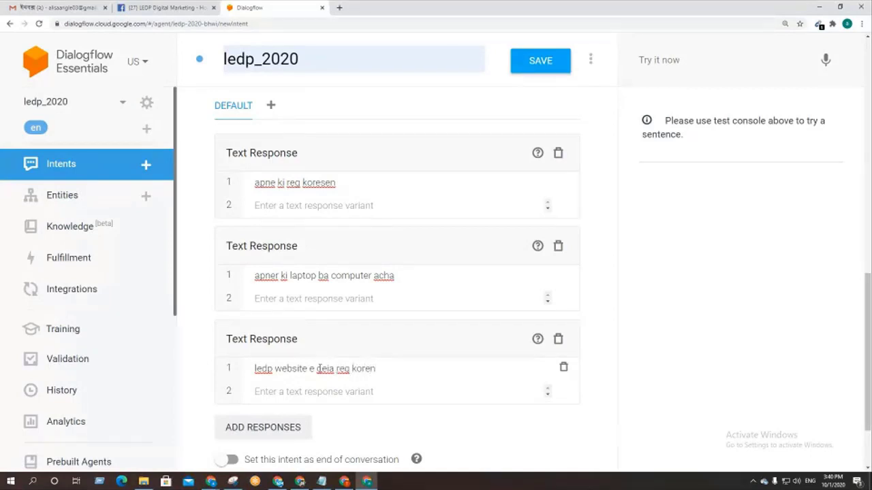
Step: Add one more empty text response card below the third reply
left_click(263, 427)
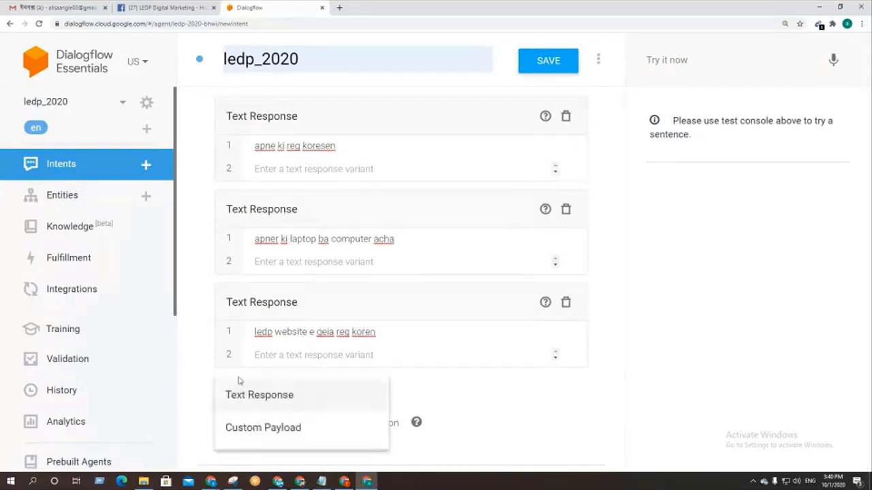
left_click(242, 395)
scroll(322, 341, "up", 10)
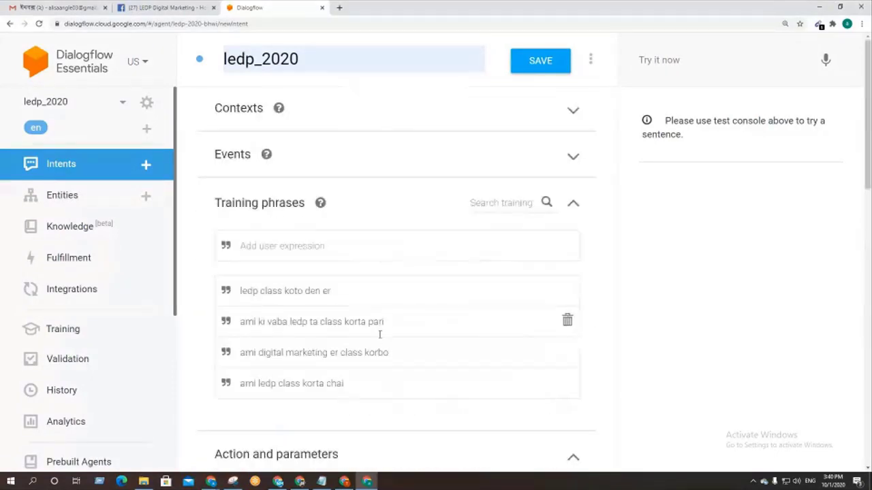
scroll(379, 332, "down", 10)
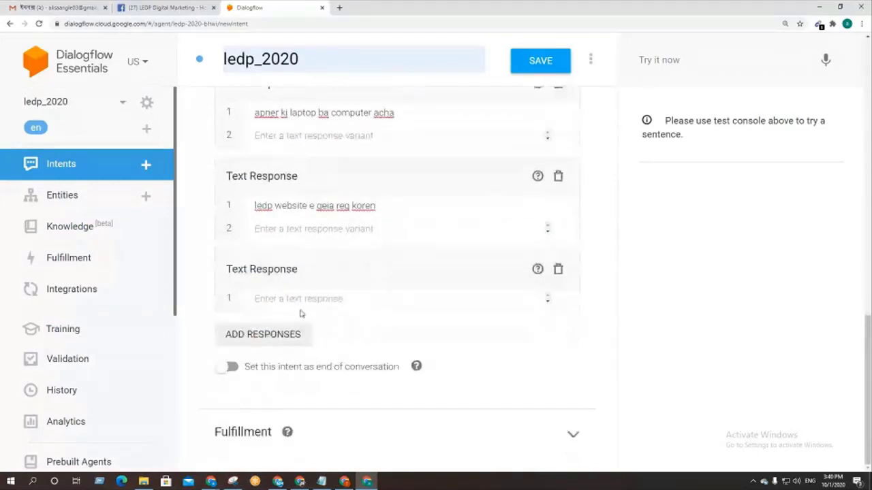
left_click(292, 299)
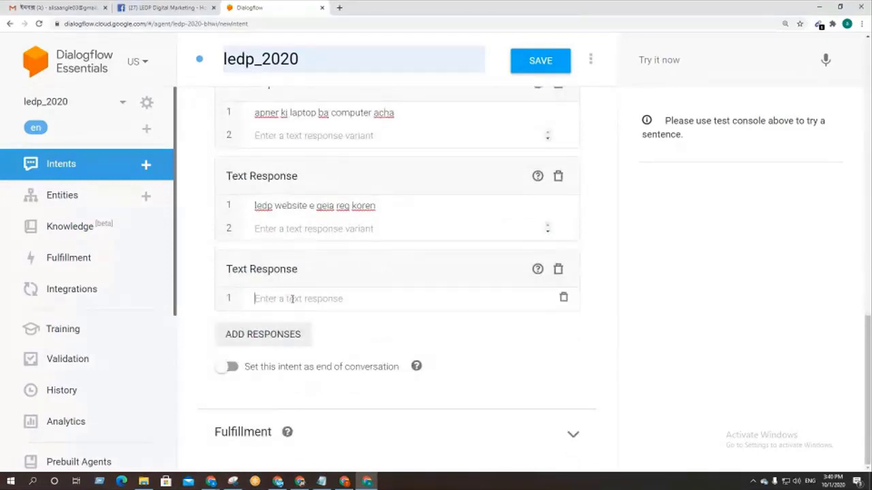
type("50")
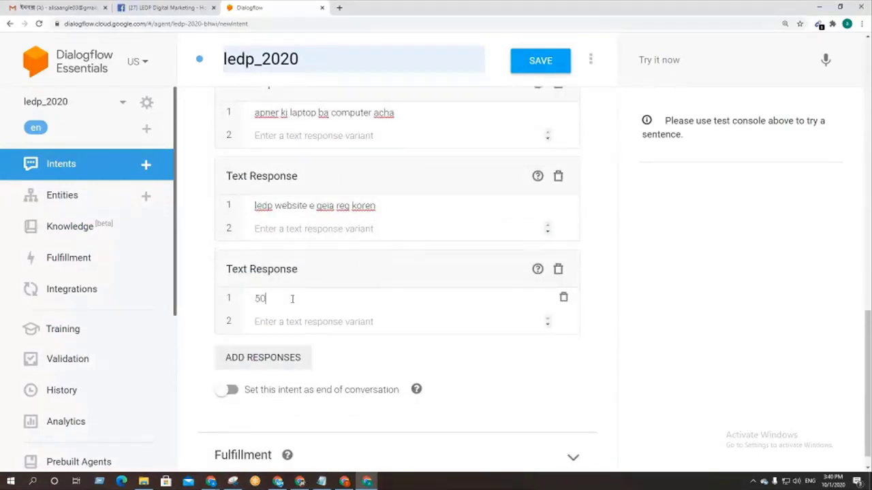
type(" days.")
middle_click(324, 295)
scroll(324, 295, "up", 10)
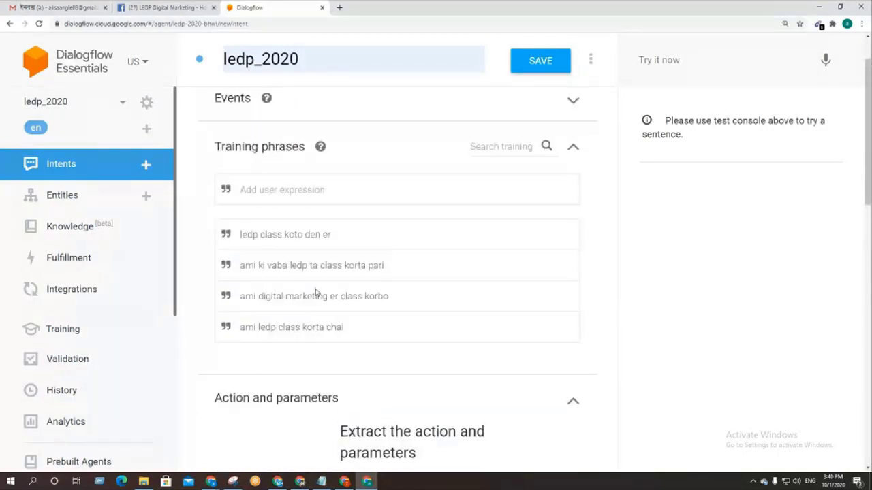
scroll(316, 293, "up", 1)
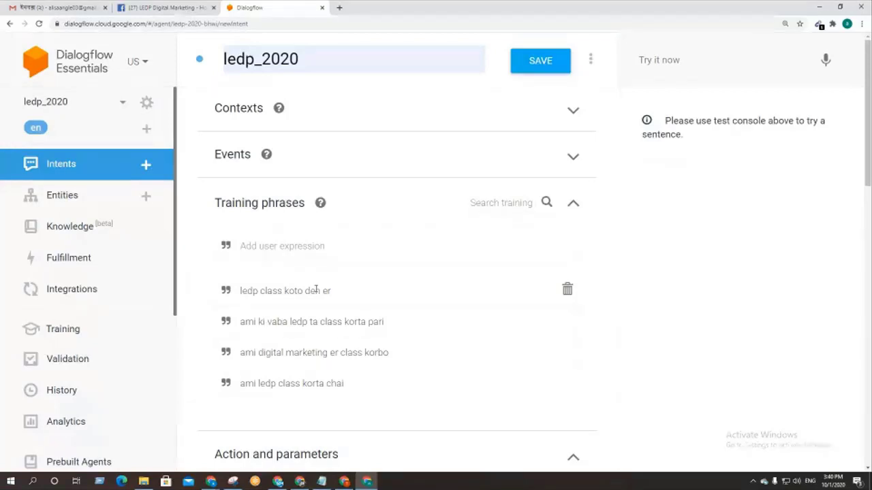
scroll(324, 280, "down", 10)
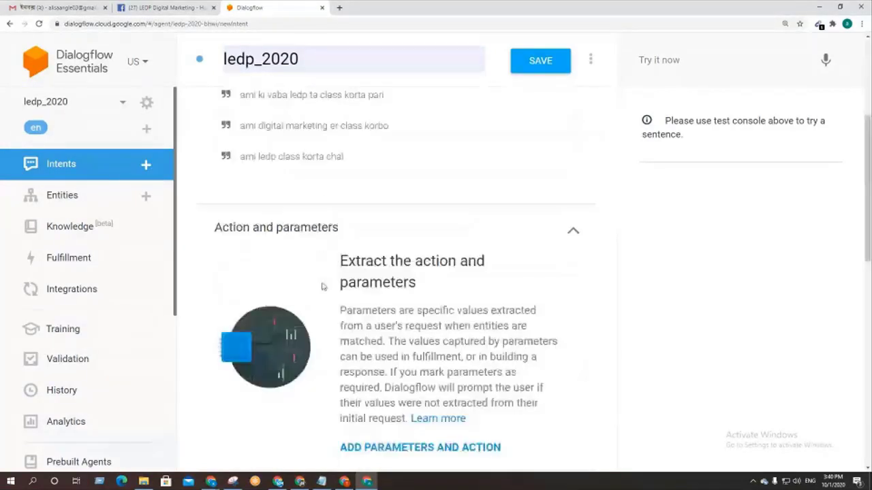
scroll(481, 354, "up", 10)
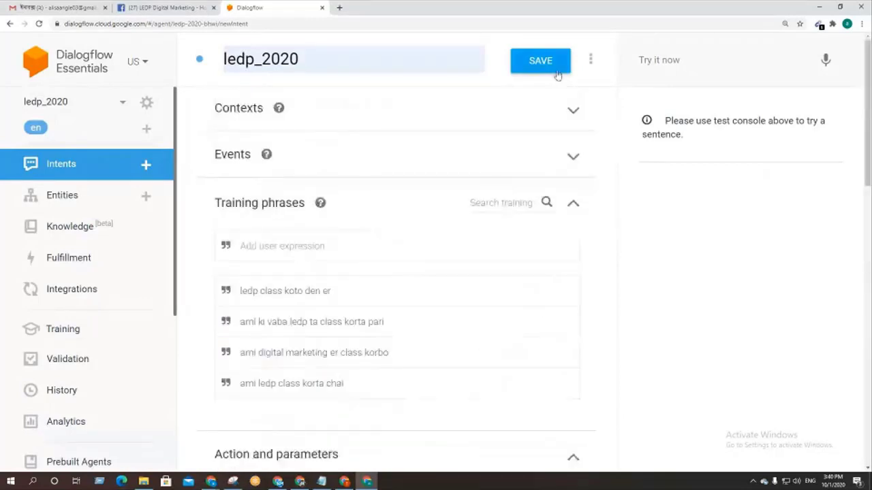
Step: Save the ledp_2020 intent and look over its four text responses
left_click(547, 68)
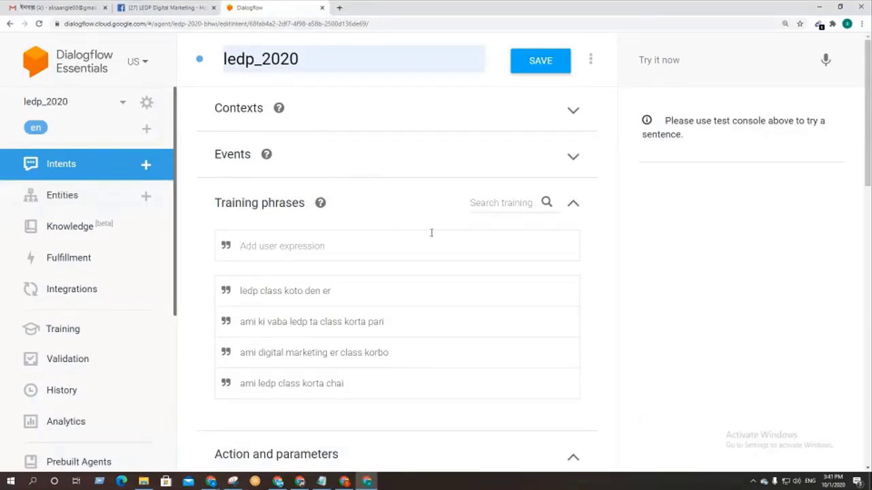
scroll(432, 233, "down", 5)
scroll(431, 233, "down", 5)
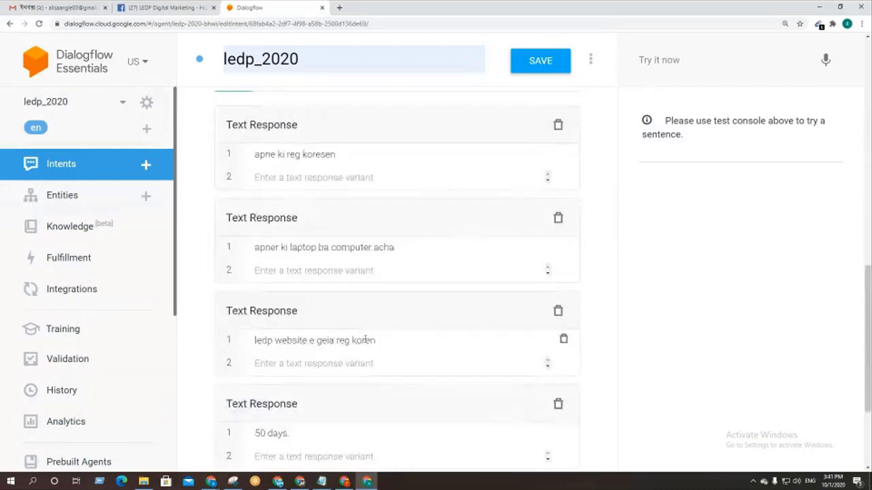
scroll(368, 337, "up", 10)
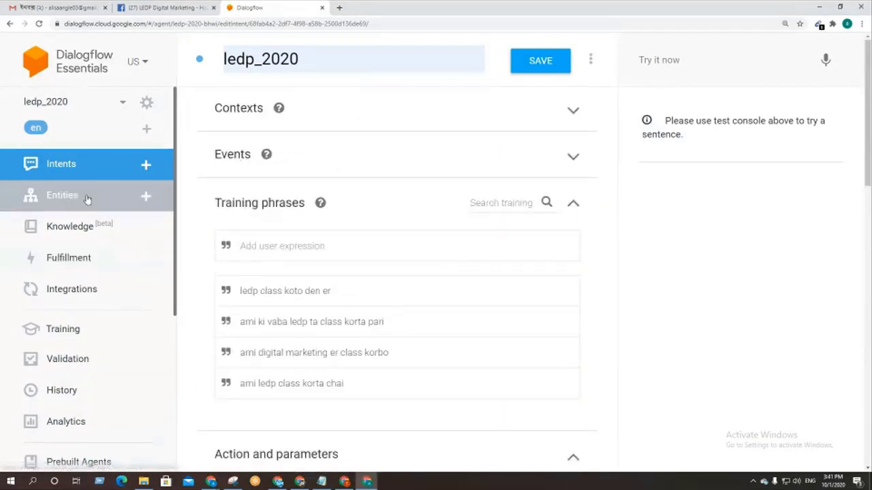
Step: Stay on the intent at the leave-page warning and save ledp_2020
left_click(54, 197)
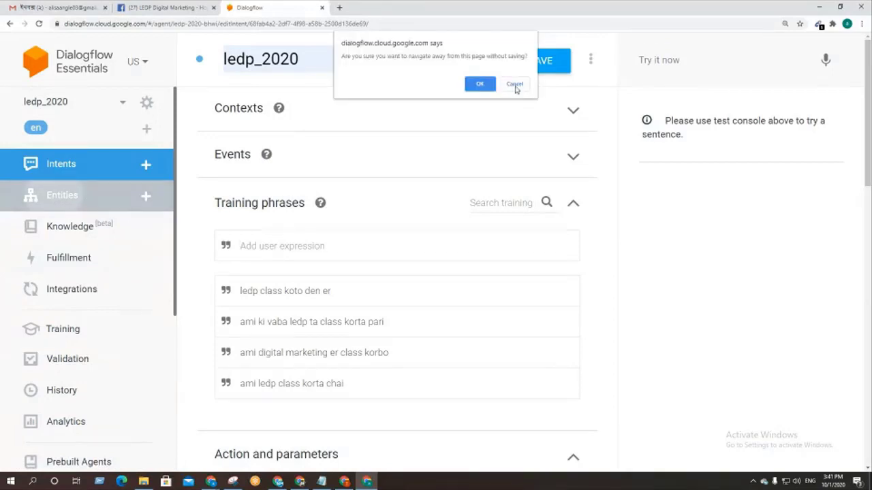
left_click(515, 86)
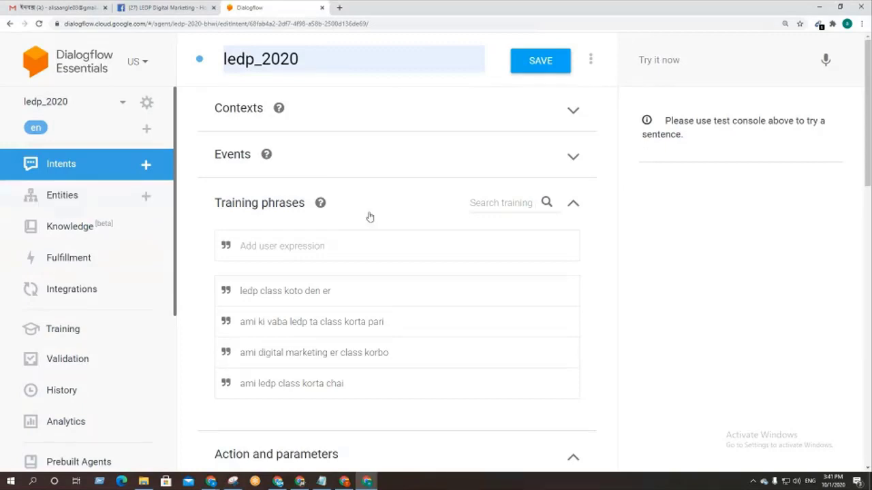
left_click(536, 68)
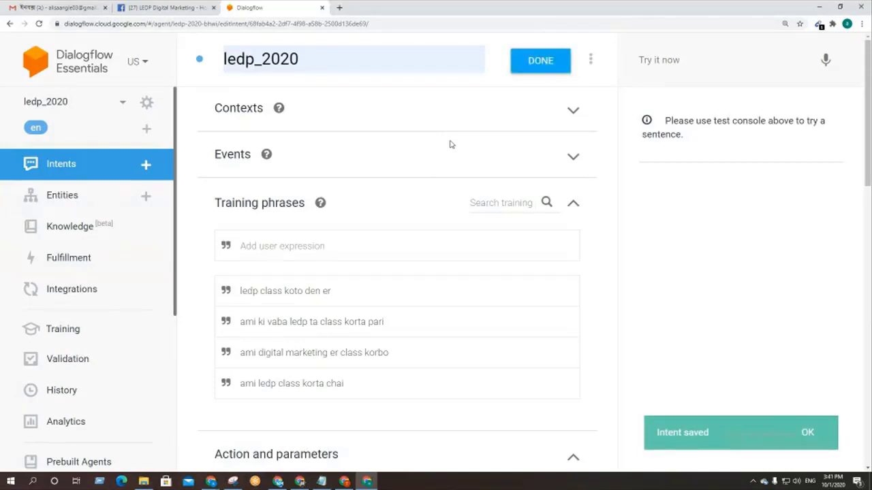
Step: Expand the Events section and collapse Training phrases to review the intent
scroll(442, 202, "down", 3)
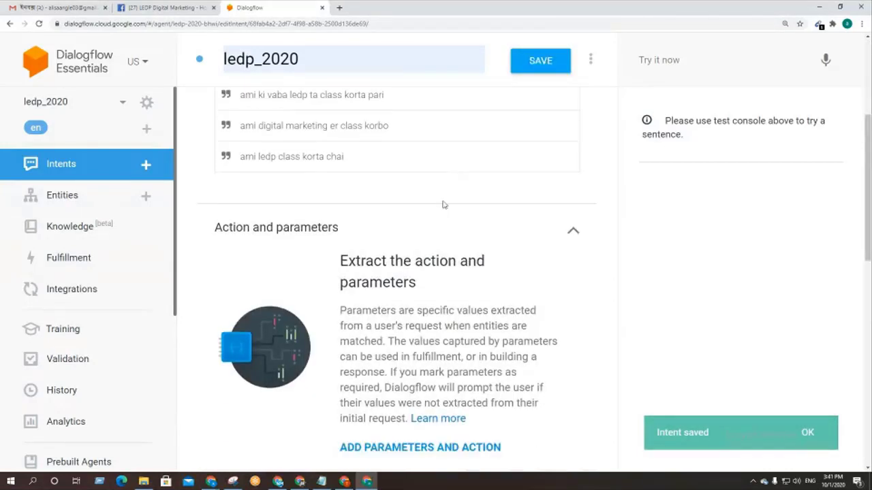
scroll(311, 146, "up", 3)
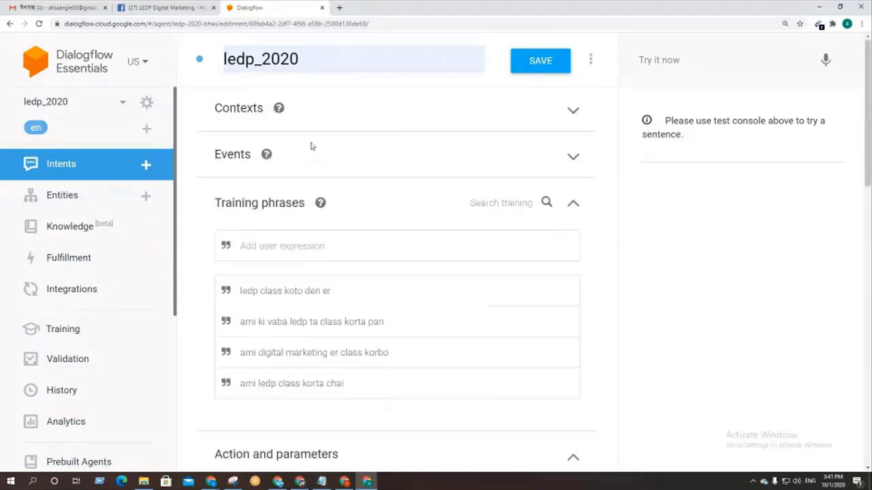
scroll(365, 275, "down", 8)
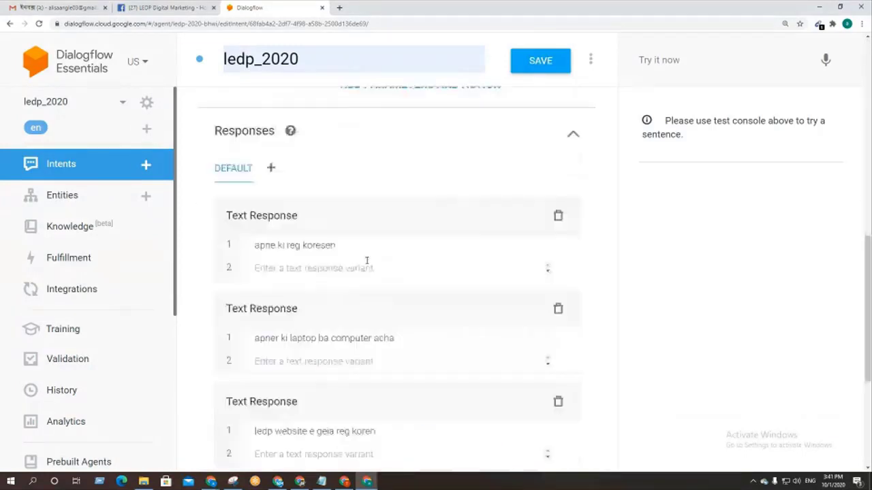
scroll(402, 325, "down", 4)
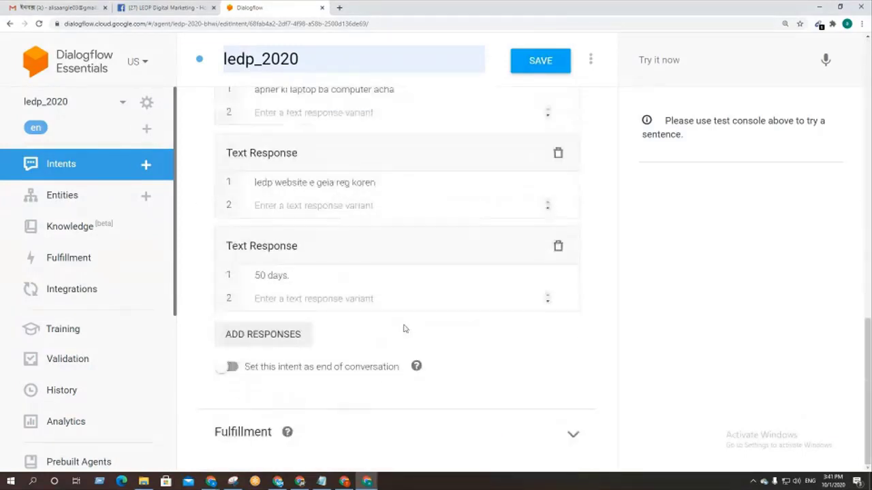
scroll(402, 325, "up", 5)
scroll(402, 320, "up", 7)
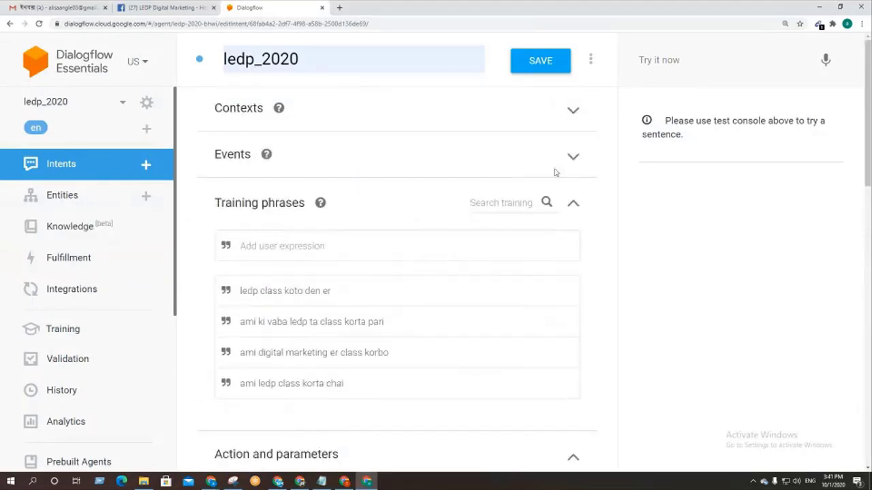
left_click(573, 157)
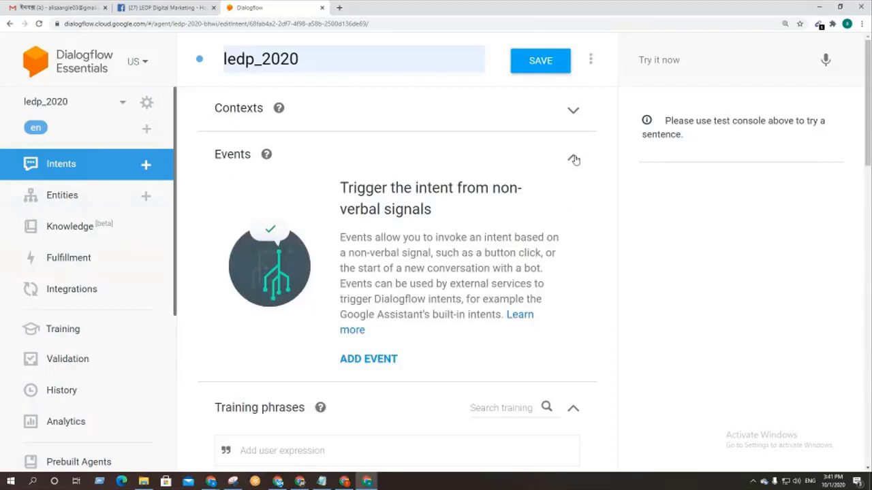
scroll(574, 204, "down", 2)
left_click(573, 272)
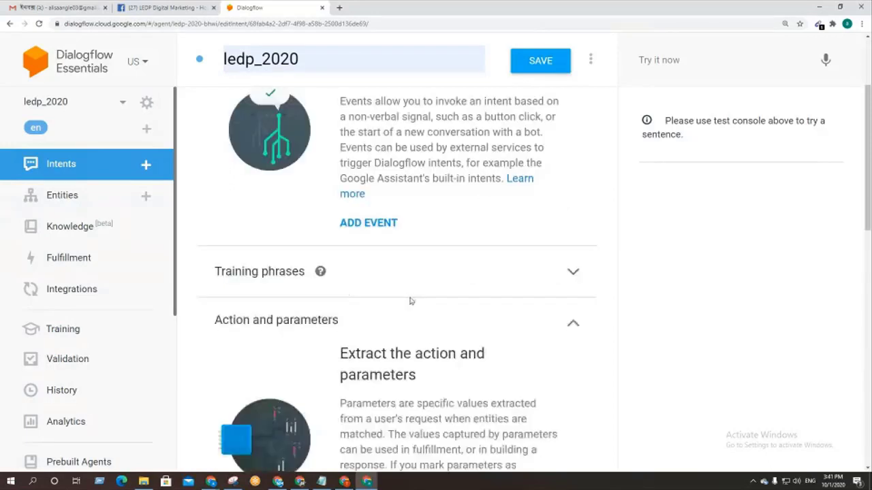
Step: Create a new entity named ledp_2020 and begin editing its first entry
left_click(72, 196)
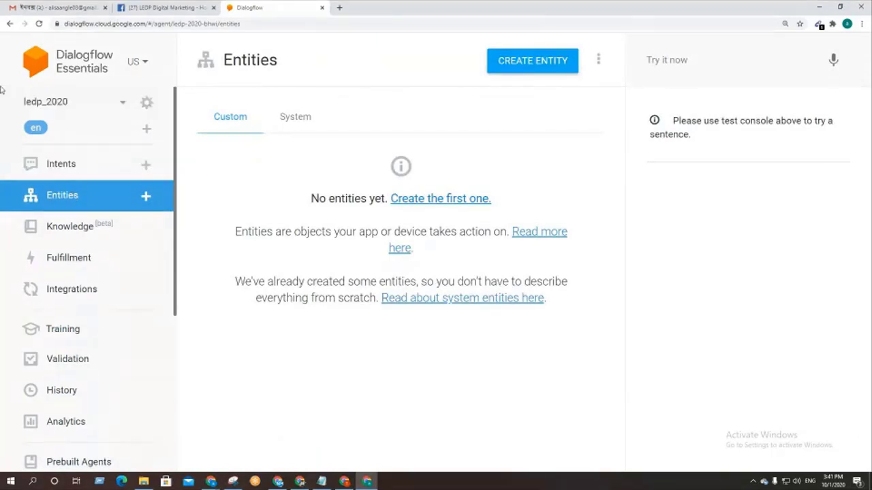
left_click(527, 68)
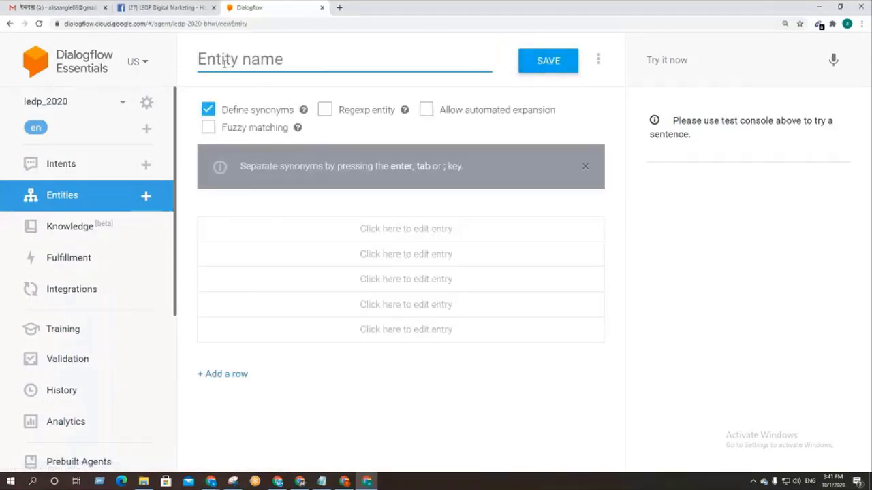
left_click(224, 61)
left_click(228, 85)
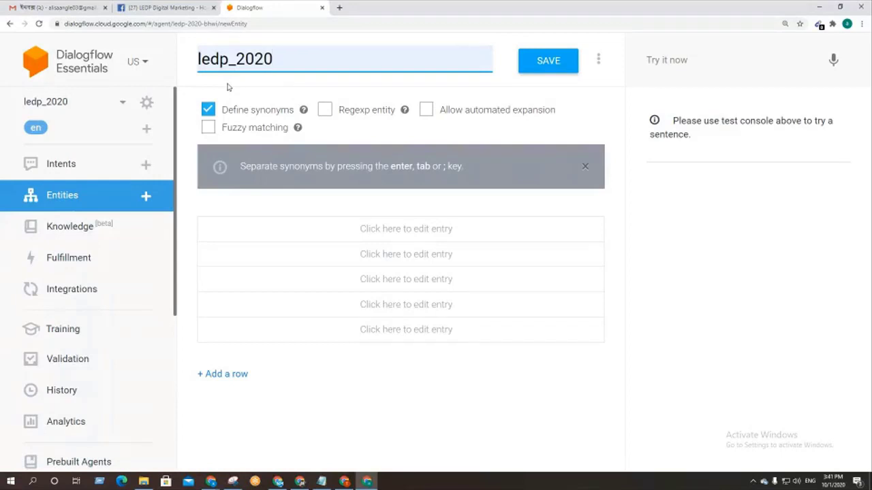
left_click(409, 233)
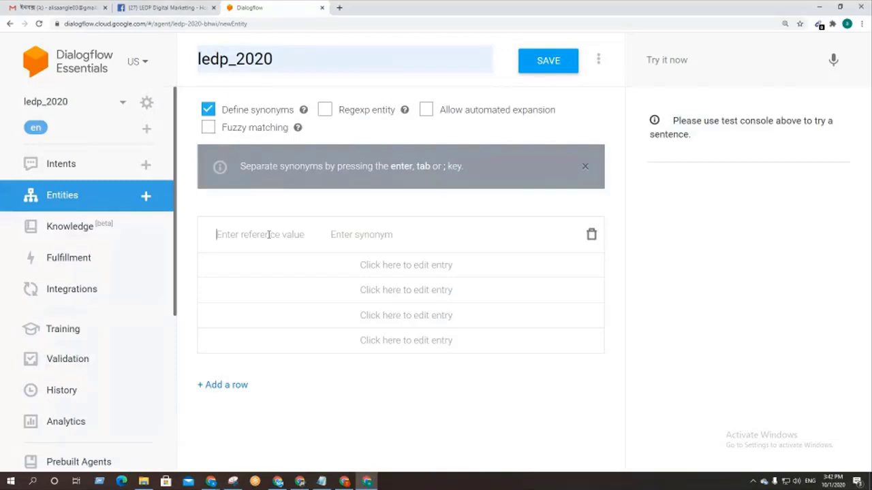
Step: Give the entity value 'ledp class' with synonyms 'ledp ki' and 'ledp class koto din er', then save
type("ledp class")
key("Return")
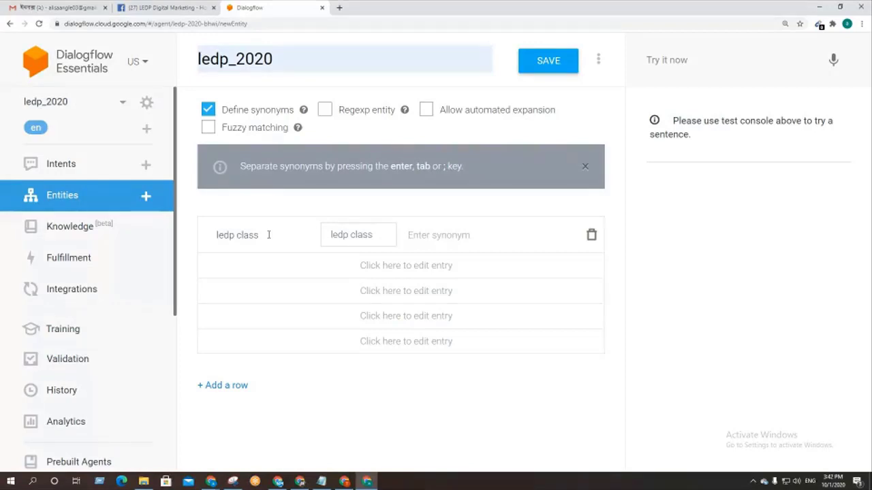
type("ledp ki")
key("Return")
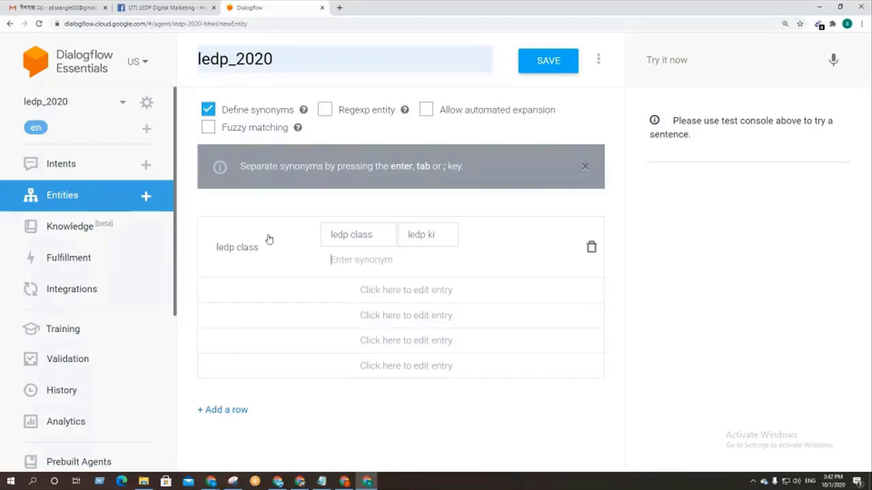
type("ledp class koto den se")
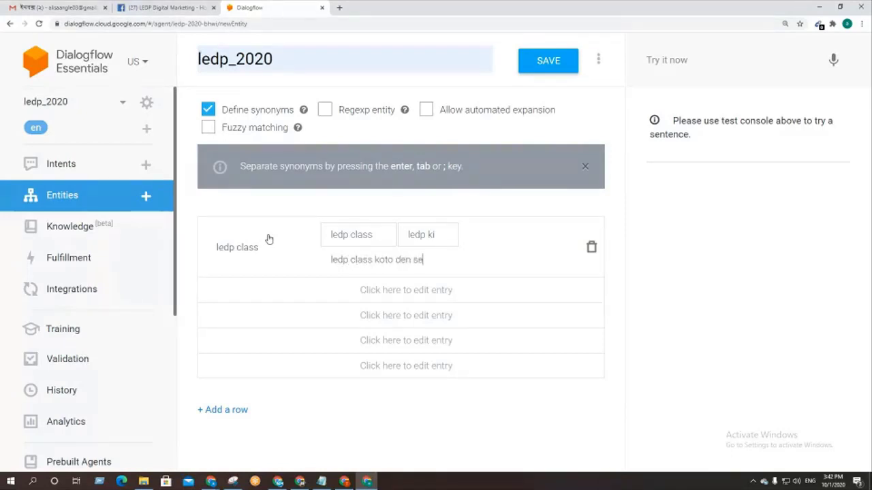
key("BackSpace")
key("BackSpace")
key("BackSpace")
key("BackSpace")
key("BackSpace")
type("in er")
key("Return")
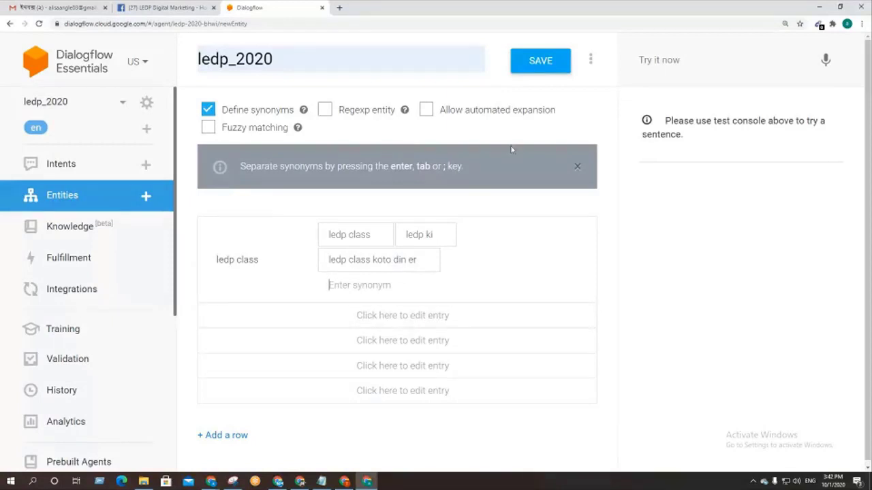
left_click(528, 68)
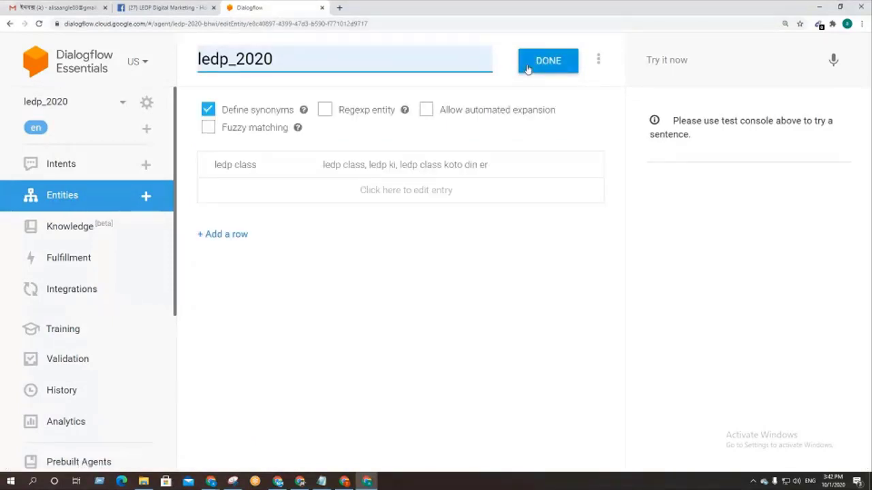
left_click(537, 68)
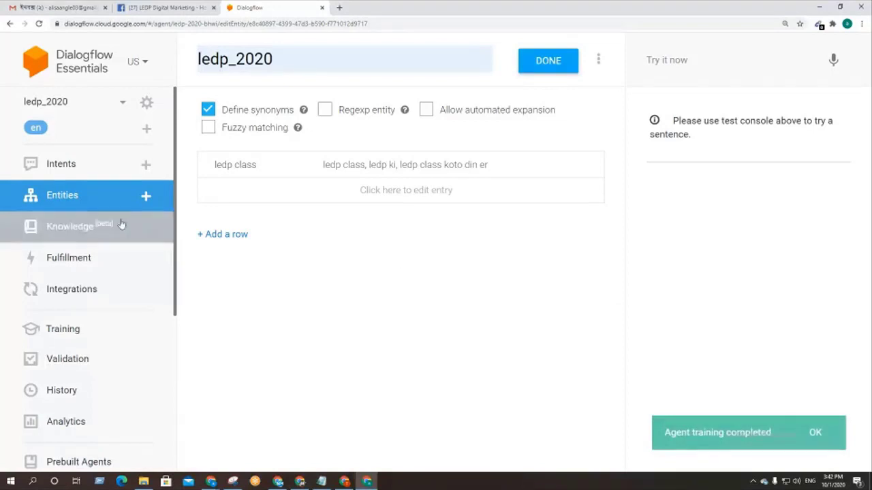
left_click(76, 164)
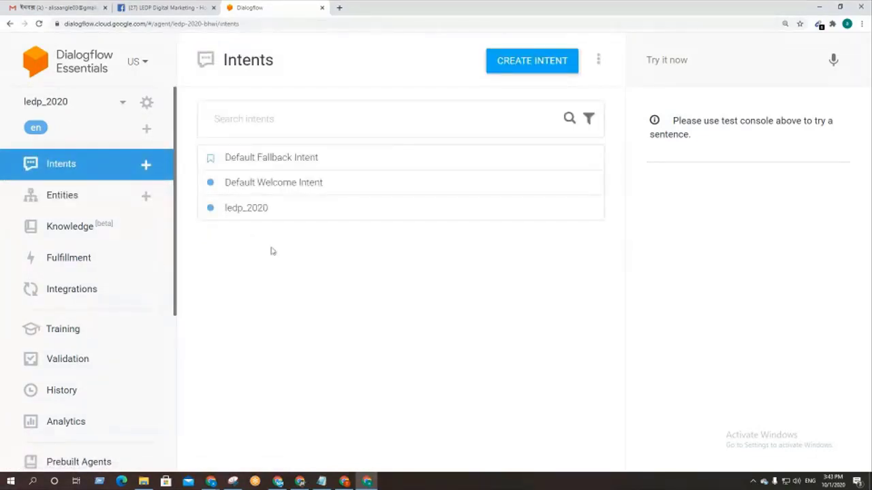
left_click(259, 161)
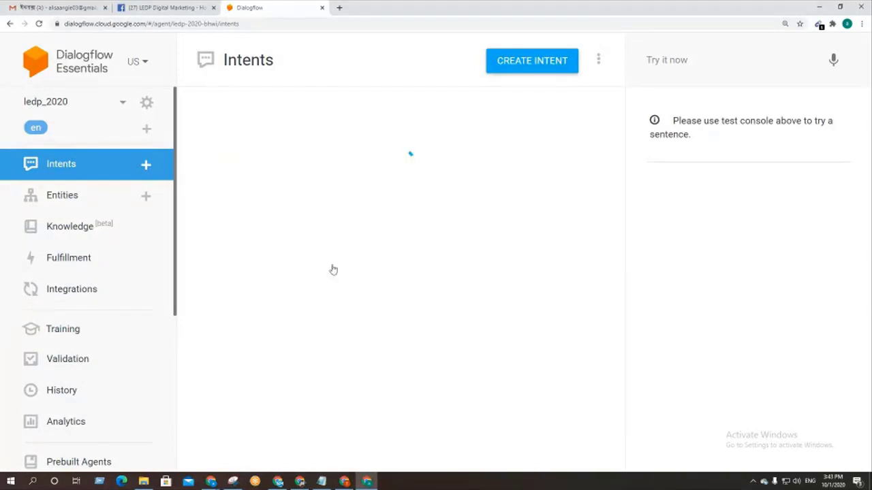
scroll(443, 256, "down", 7)
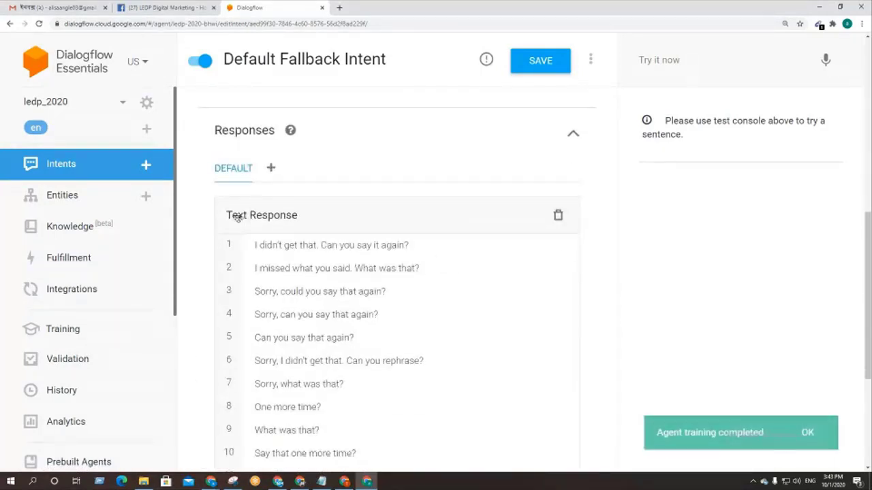
scroll(321, 296, "down", 2)
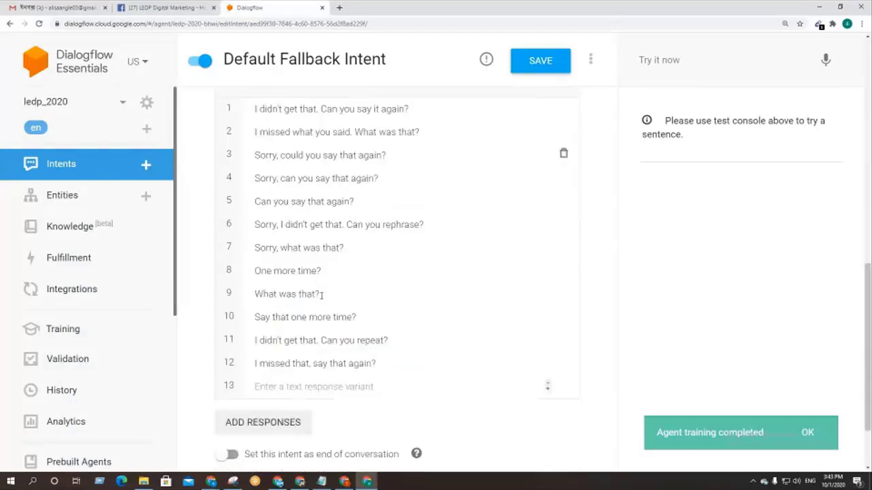
scroll(321, 295, "up", 2)
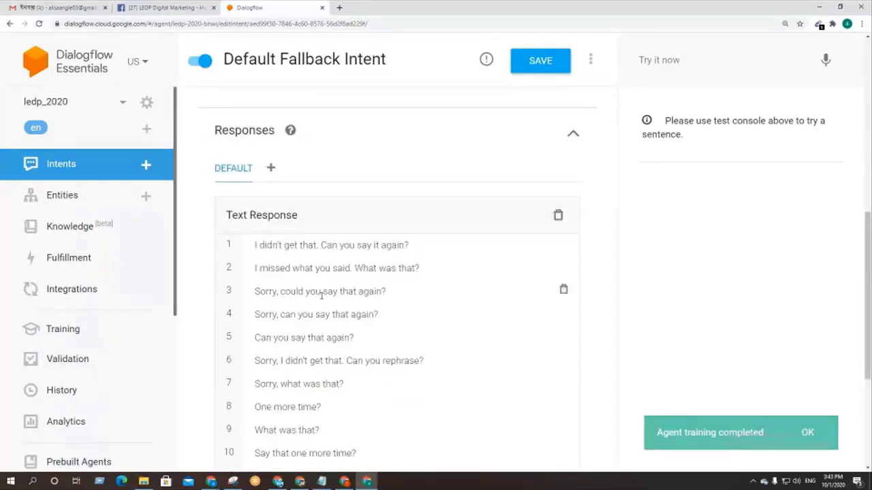
scroll(365, 287, "up", 3)
scroll(364, 287, "up", 4)
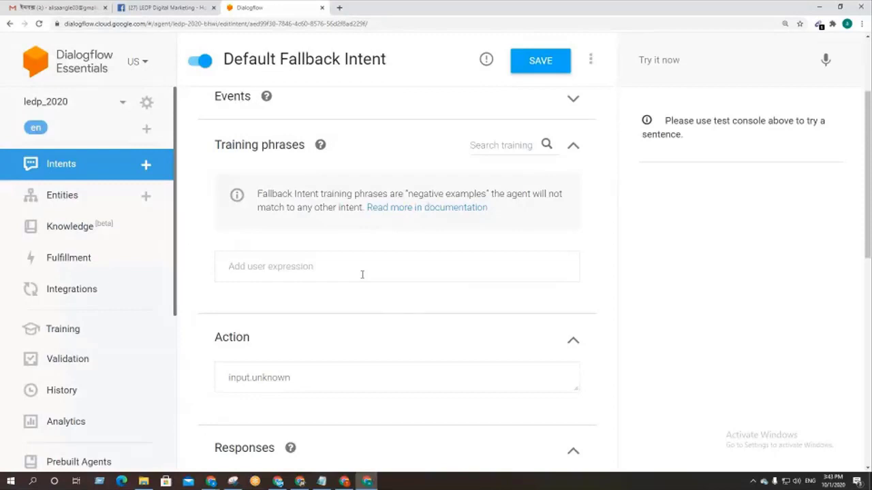
scroll(361, 274, "down", 6)
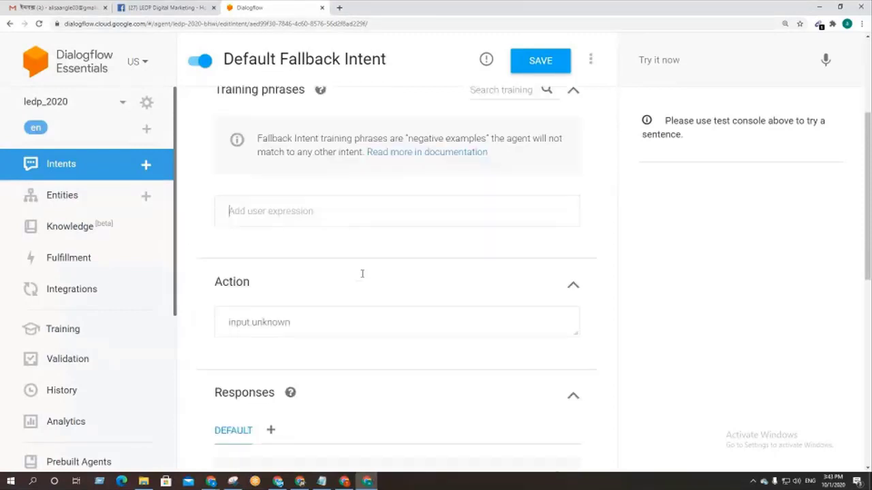
left_click_drag(330, 272, 249, 248)
left_click_drag(343, 247, 272, 248)
scroll(285, 325, "down", 2)
left_click(280, 298)
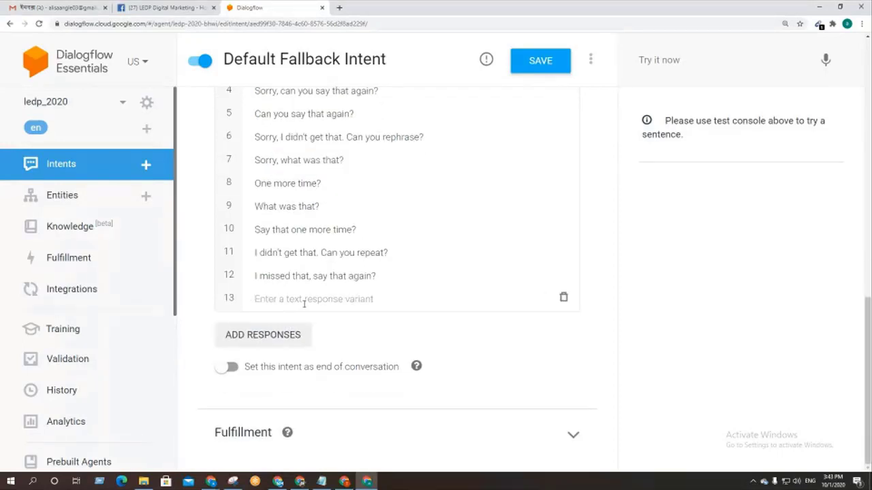
scroll(304, 304, "up", 3)
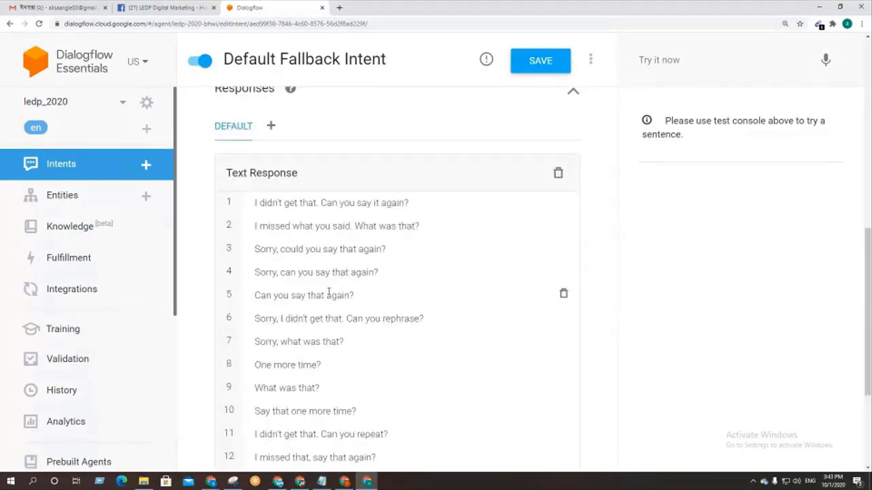
scroll(338, 356, "down", 2)
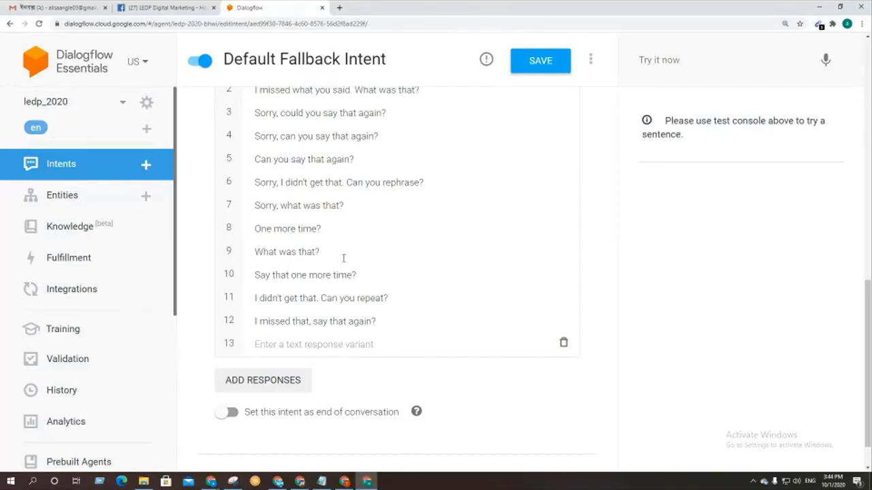
scroll(350, 226, "up", 6)
scroll(363, 215, "up", 3)
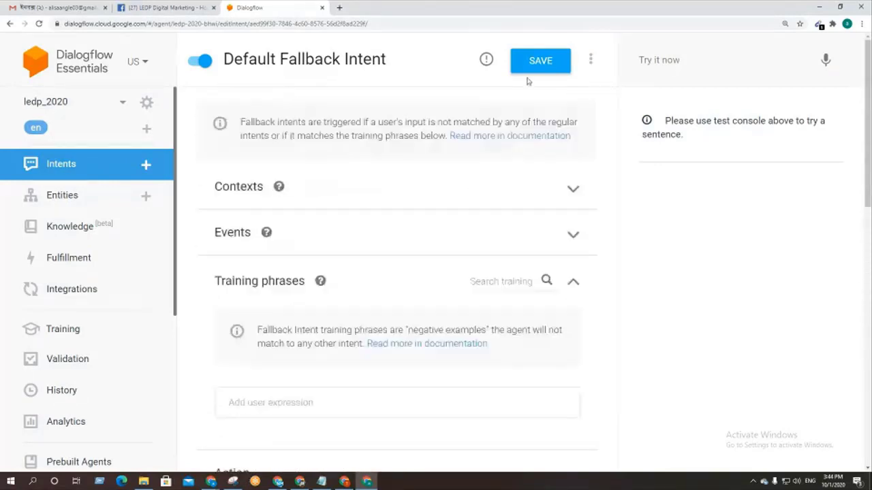
Step: Save the Default Fallback Intent and glance at the LEDP Digital Marketing Facebook page
left_click(541, 61)
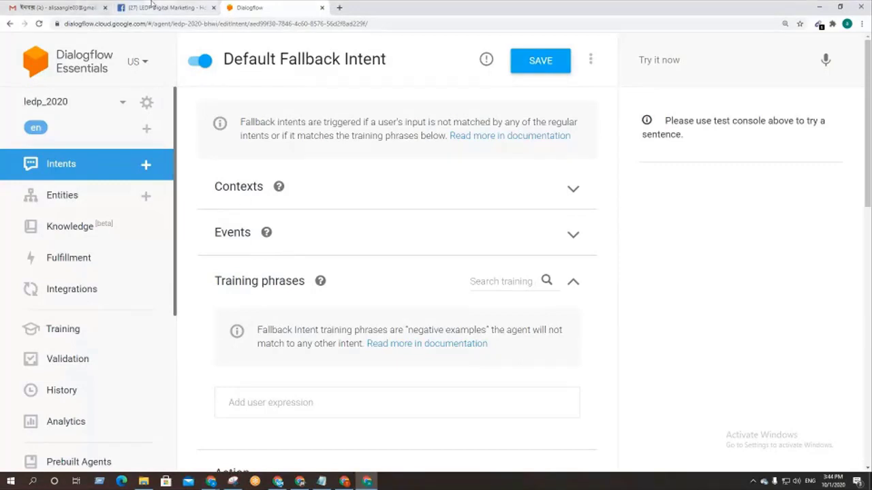
left_click(155, 7)
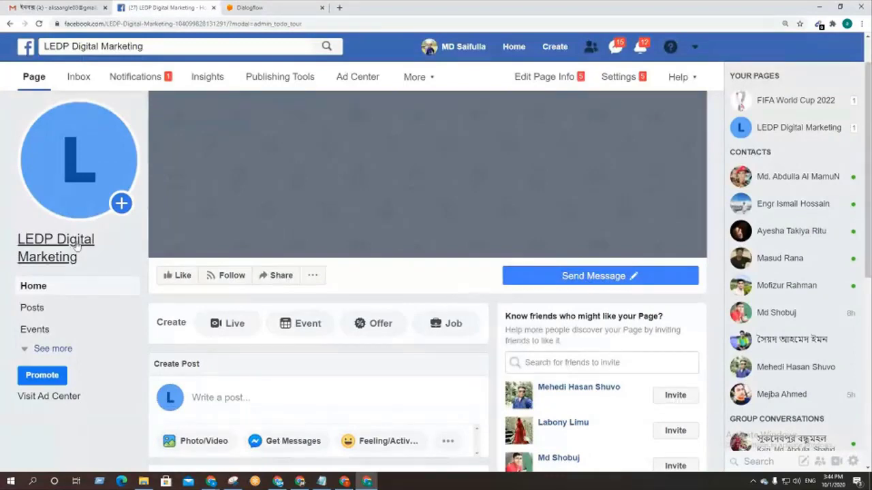
left_click(291, 5)
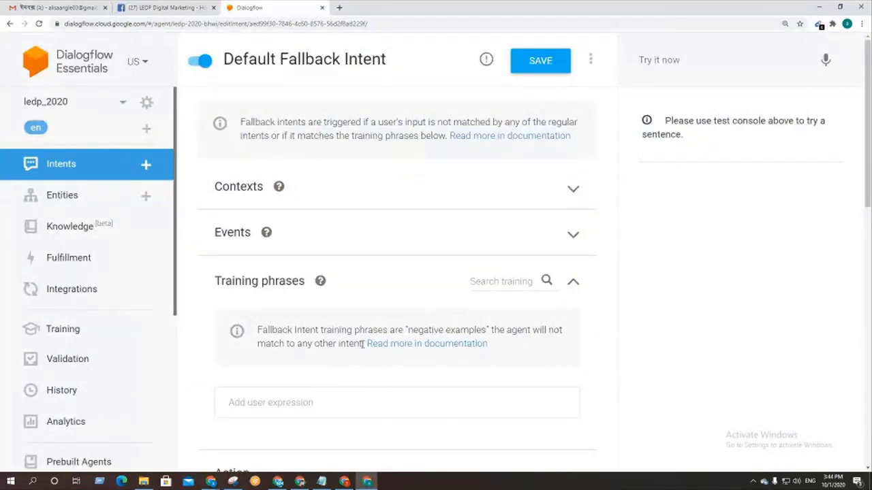
Step: Open developers.facebook.com in a new tab using the address copied from Notepad
left_click(345, 6)
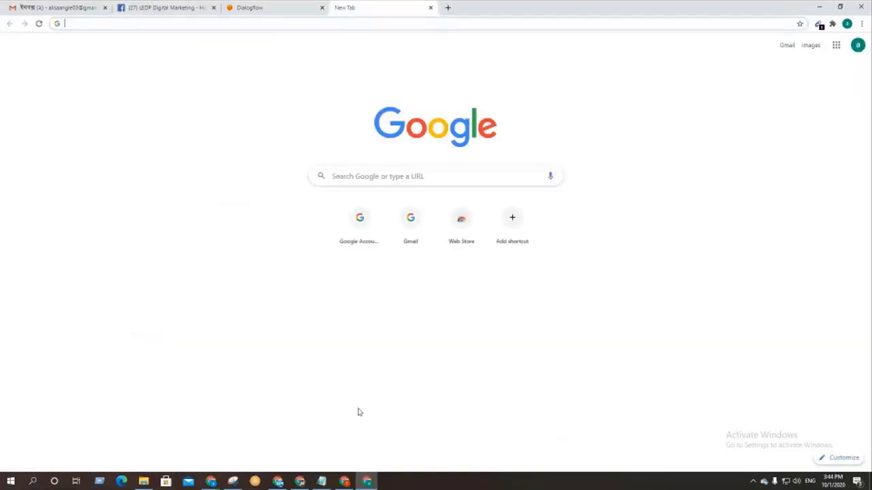
left_click(322, 482)
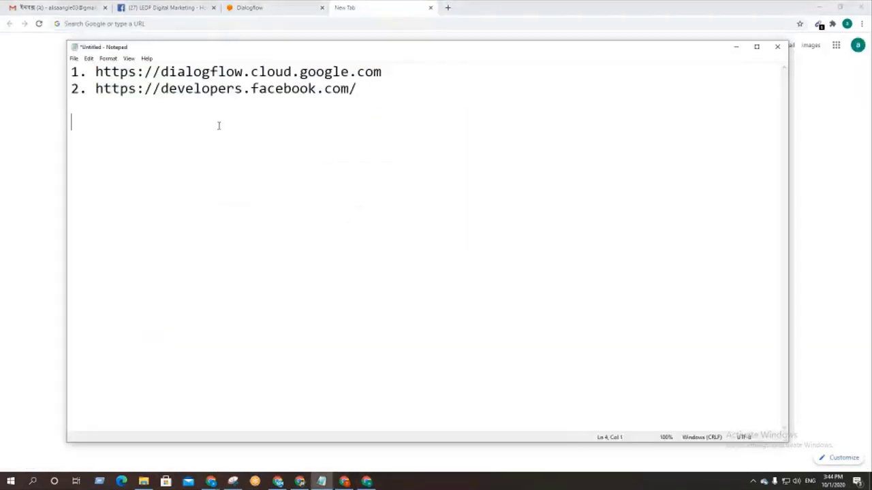
left_click_drag(362, 89, 96, 89)
key("ctrl+c")
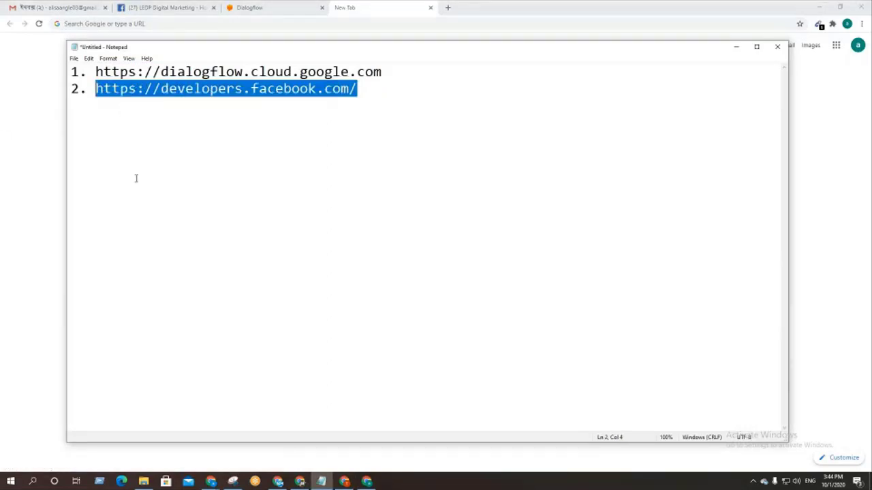
left_click(39, 141)
left_click(224, 24)
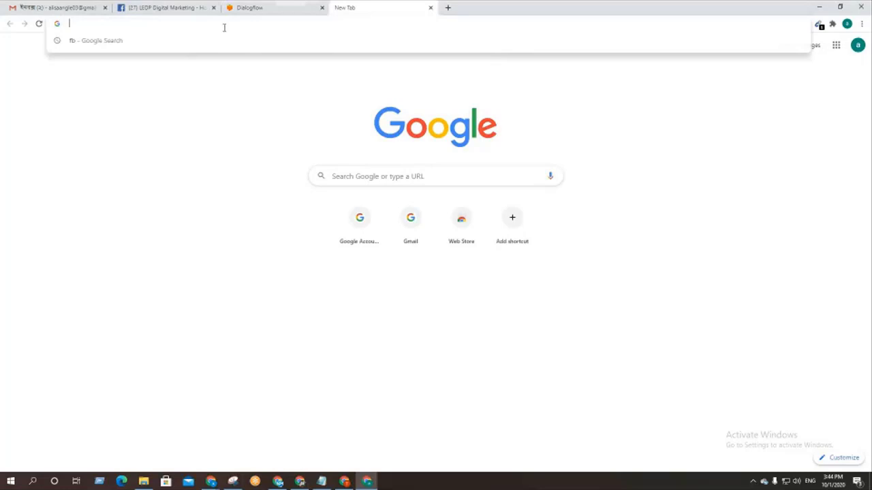
key("ctrl+v")
key("Return")
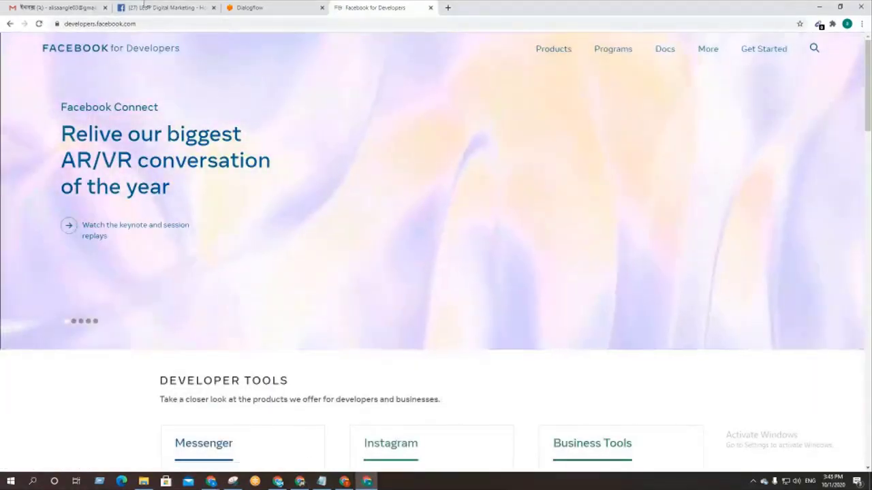
Step: Compare the Dialogflow, LEDP Digital Marketing and Facebook for Developers tabs
left_click(250, 8)
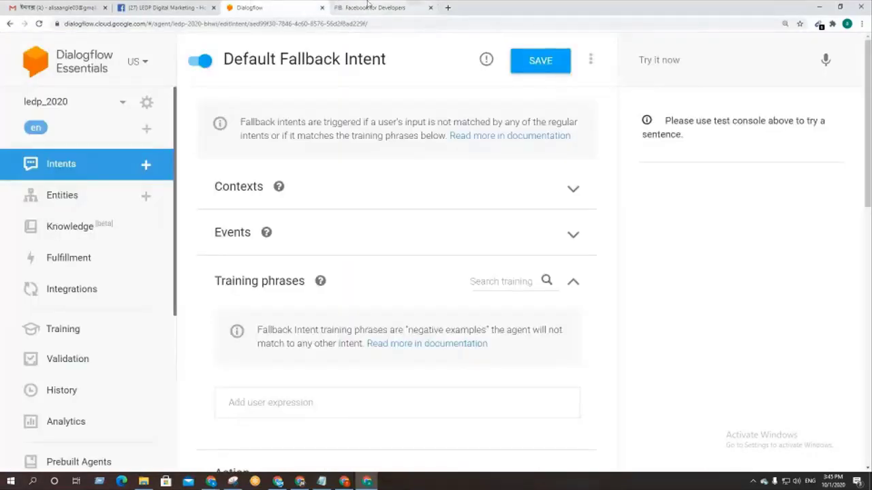
left_click(370, 7)
left_click(188, 7)
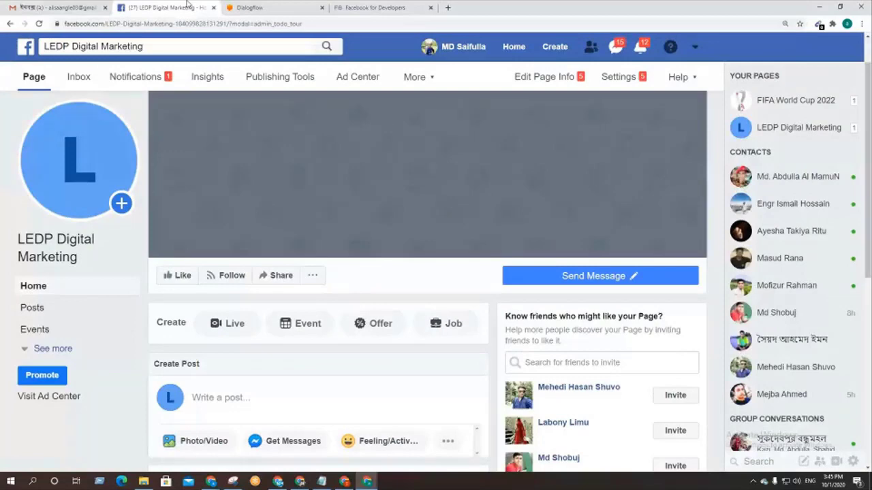
left_click(359, 7)
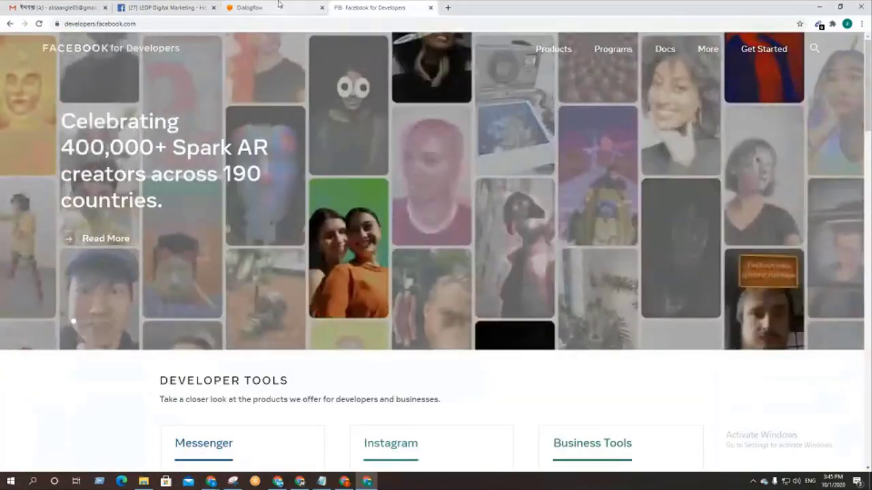
left_click(280, 6)
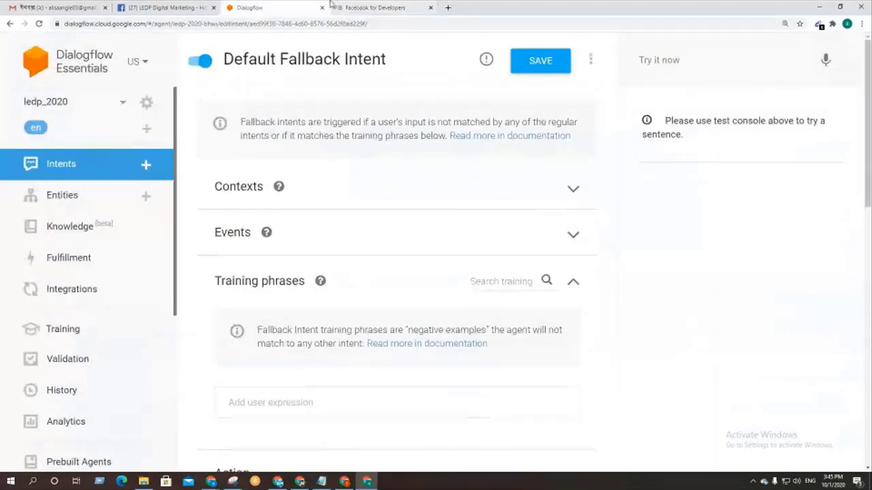
left_click(374, 5)
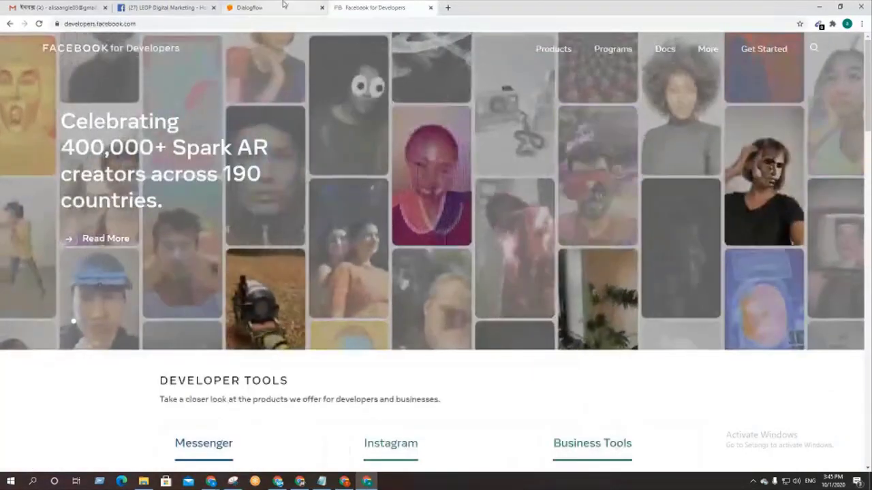
left_click(281, 5)
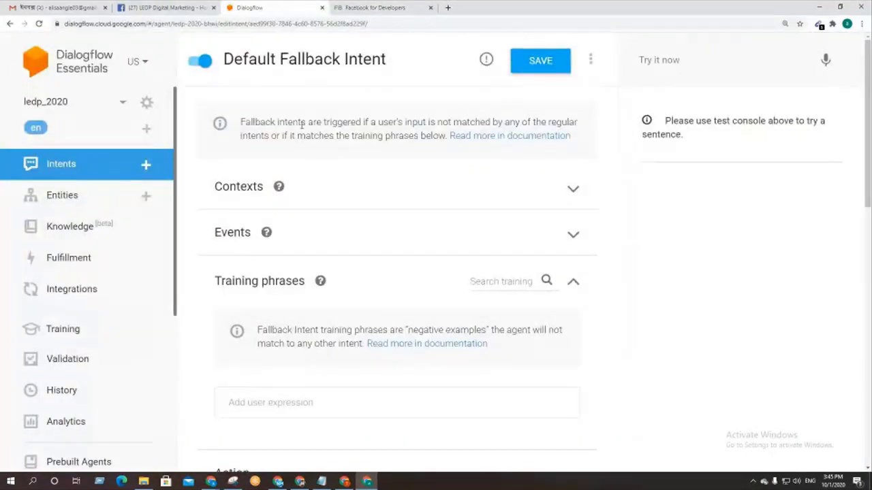
left_click(374, 8)
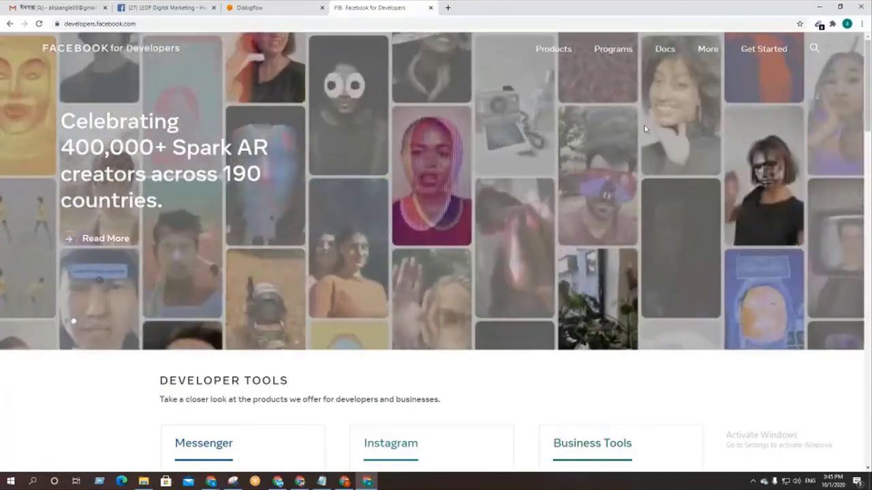
Step: Browse the Facebook for Developers homepage and begin creating a developer account
scroll(643, 117, "down", 3)
scroll(476, 299, "down", 3)
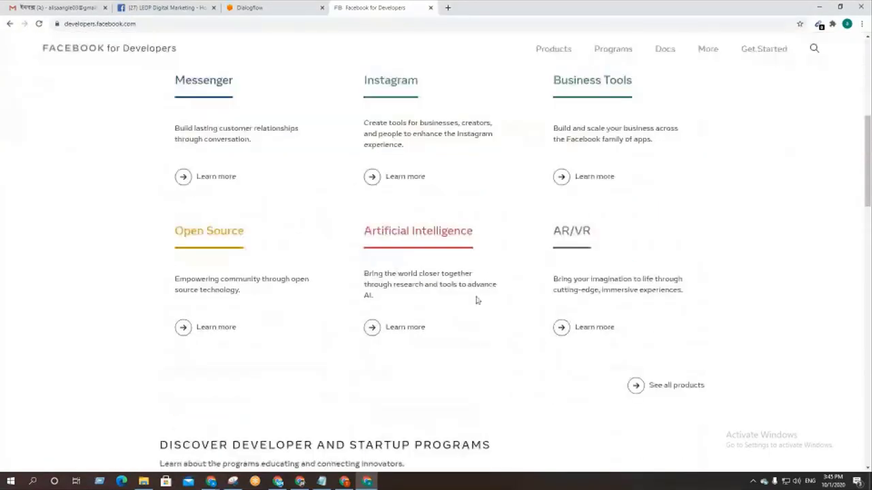
scroll(478, 298, "up", 6)
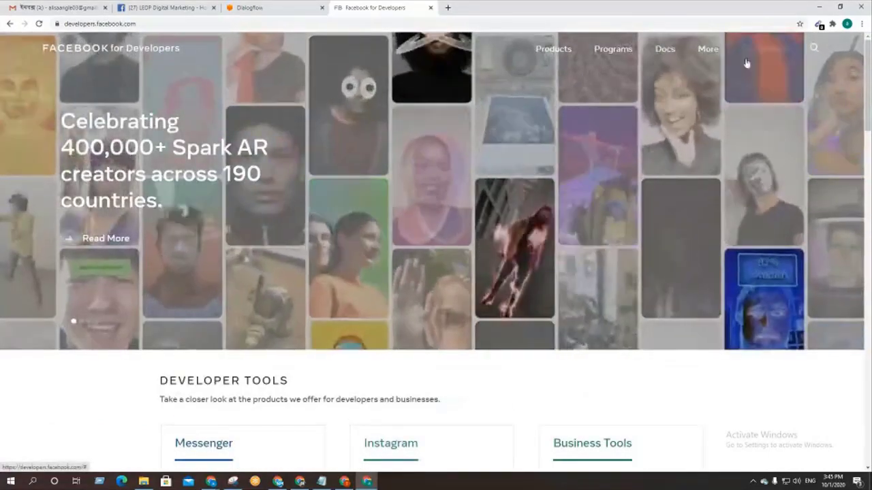
left_click(762, 49)
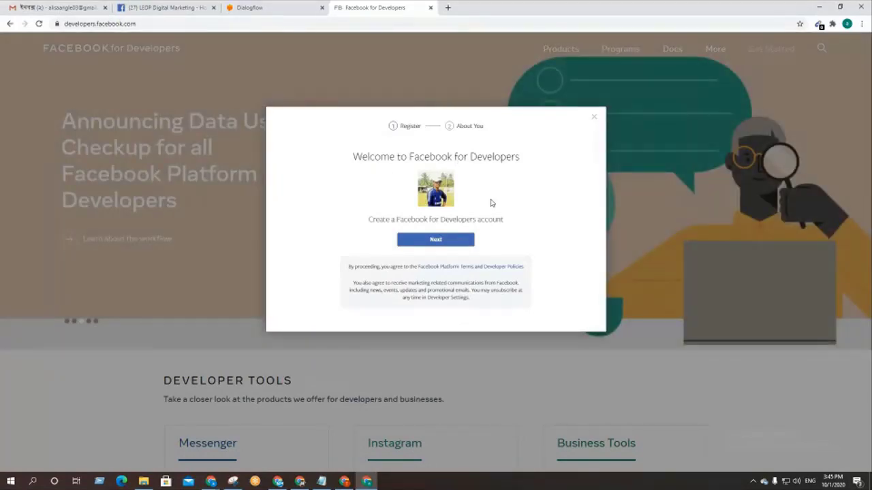
Step: Pass the developer welcome step, register as a Marketer, and start creating your first app
left_click(163, 8)
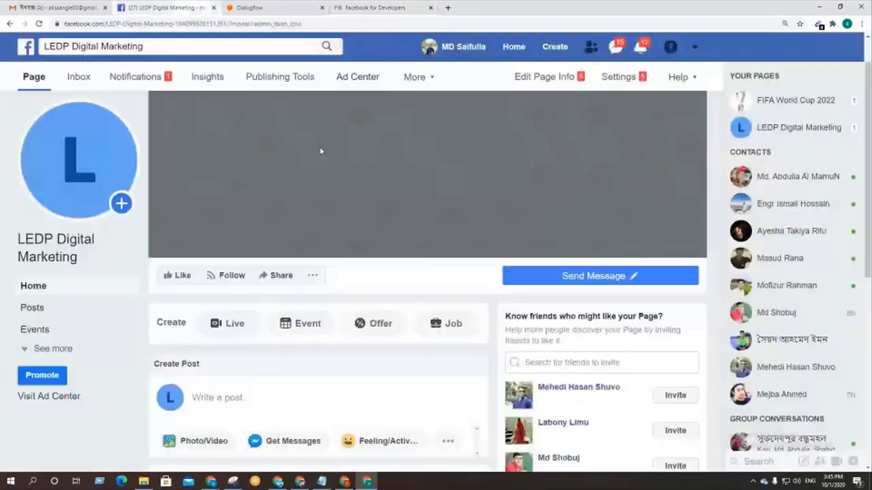
left_click(384, 7)
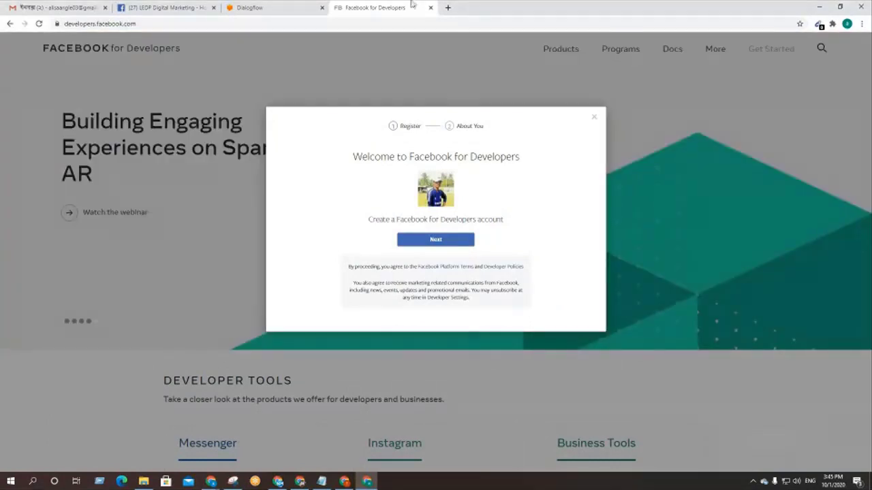
left_click(421, 243)
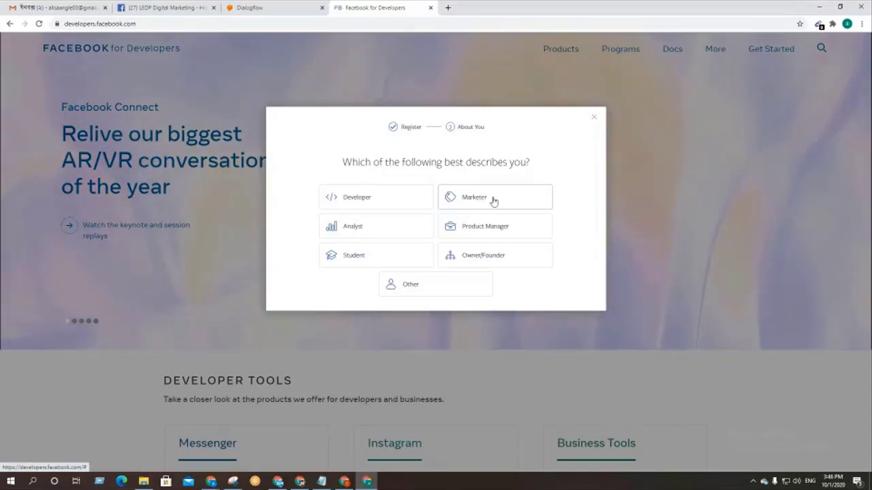
left_click(494, 200)
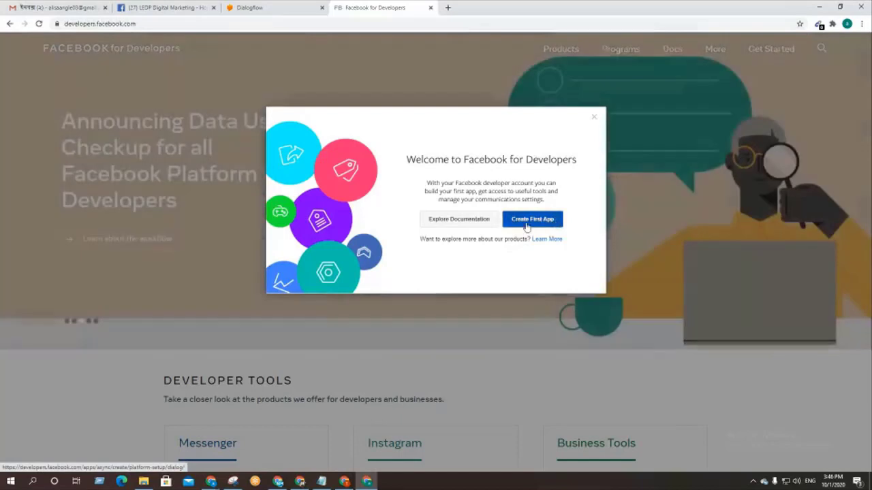
left_click(532, 225)
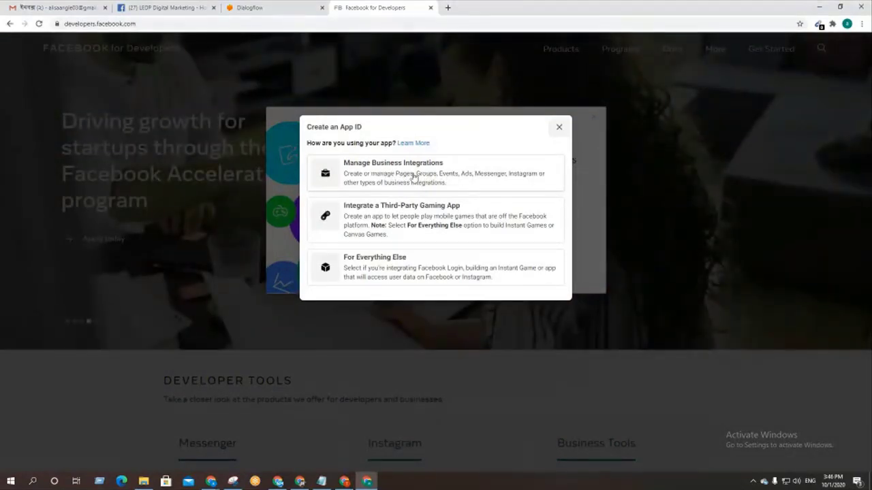
Step: Choose Manage Business Integrations and give the app the display name ledp_2020, matching the Dialogflow agent
left_click(413, 176)
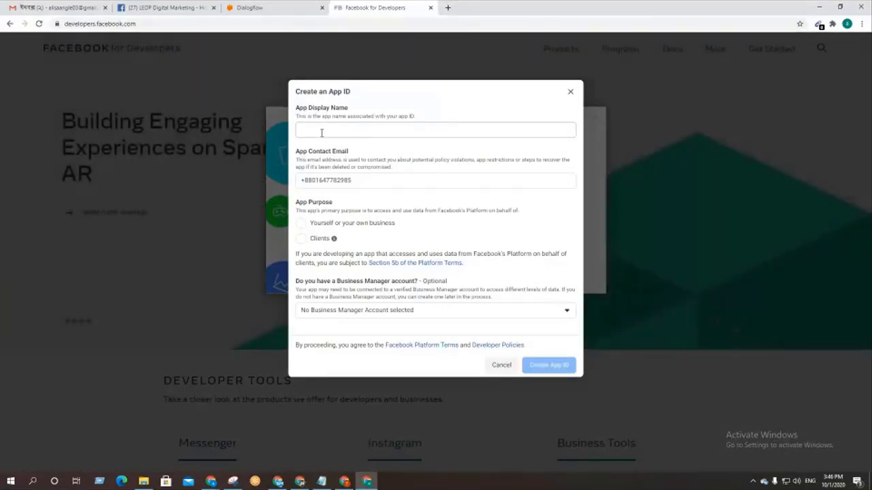
left_click(321, 133)
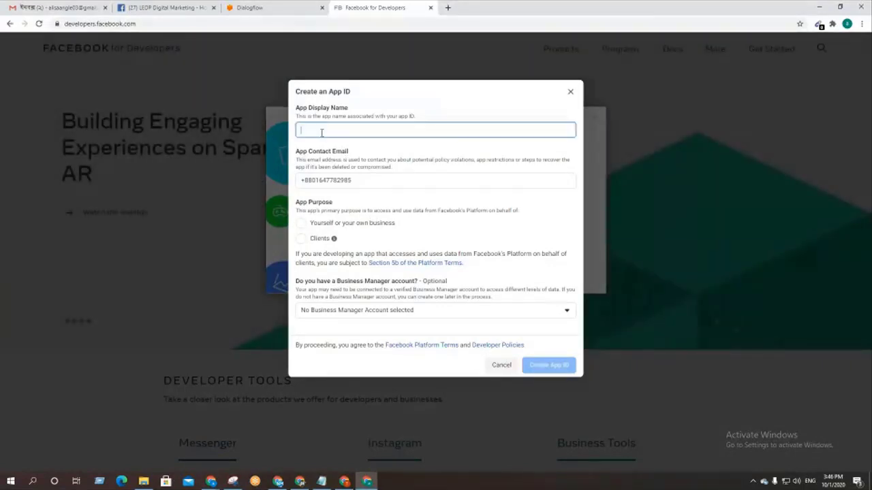
left_click(254, 7)
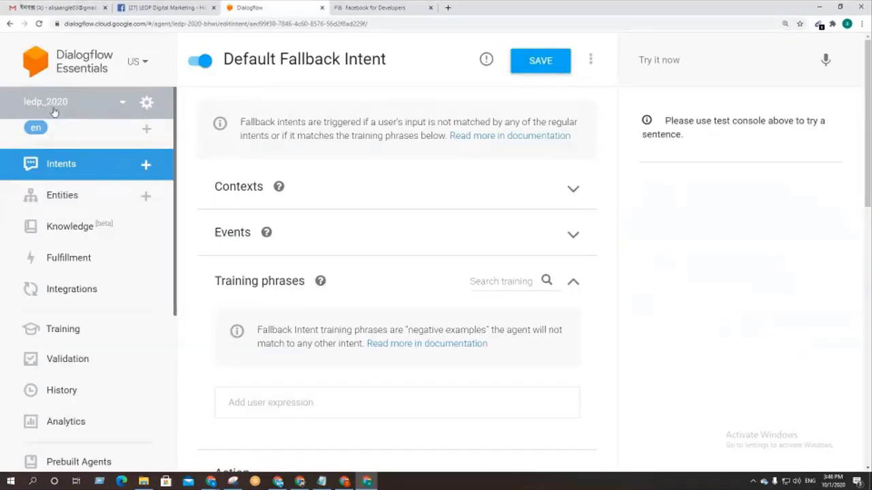
left_click(371, 7)
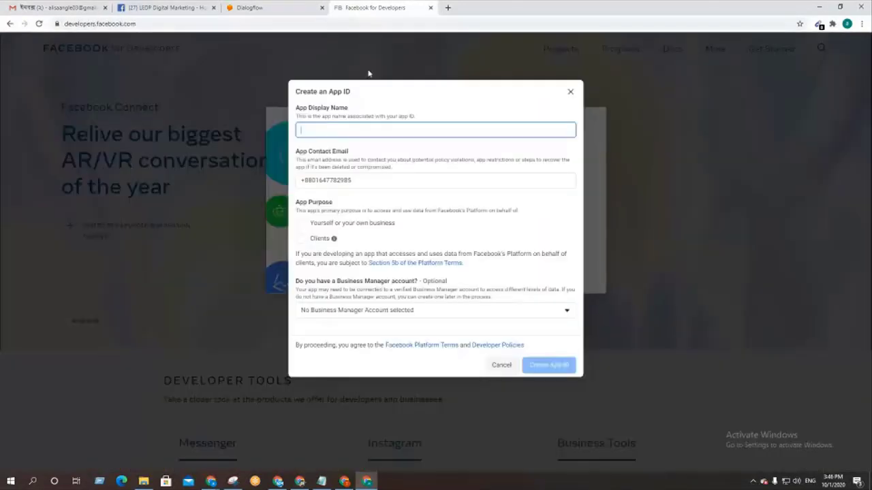
left_click(315, 129)
left_click(286, 8)
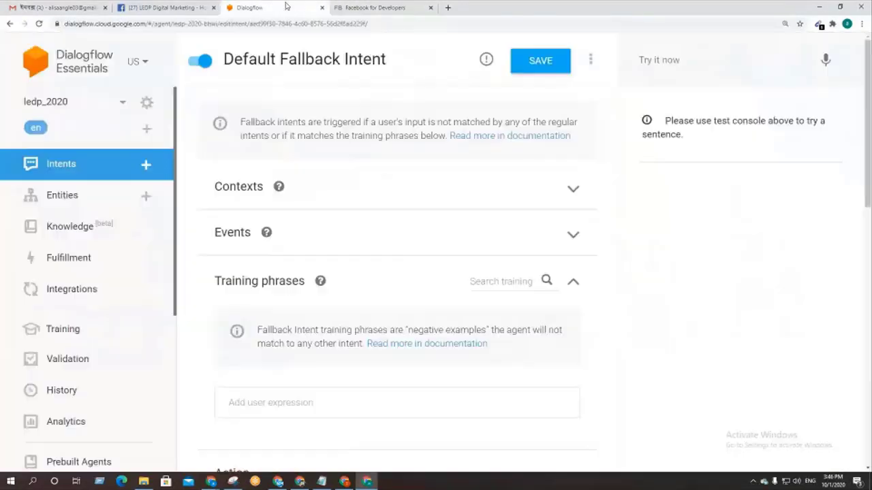
left_click(347, 7)
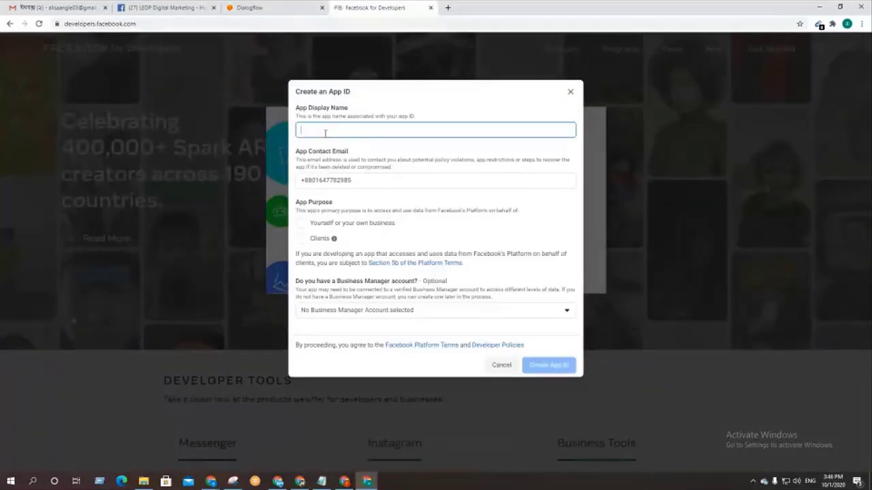
type("ledp_")
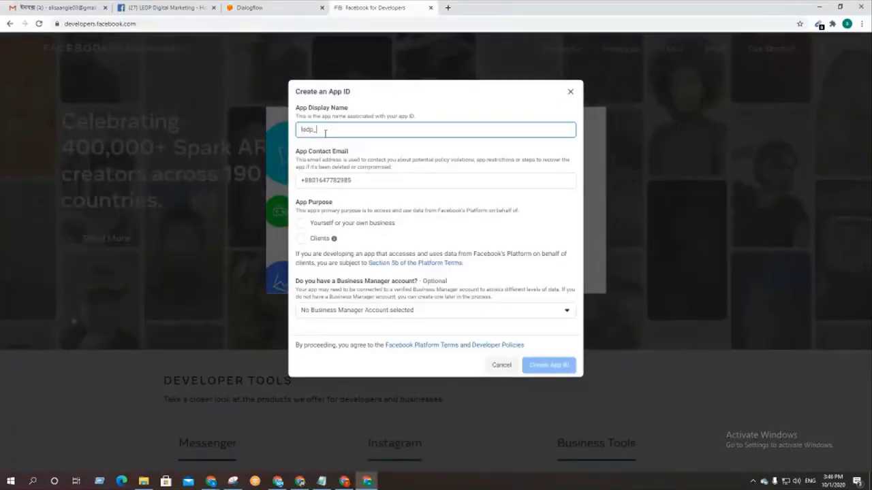
type("2020")
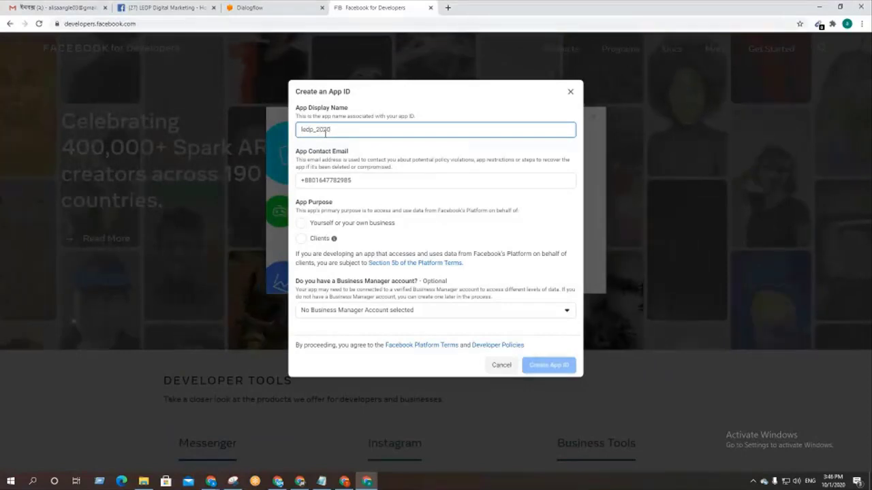
triple_click(367, 180)
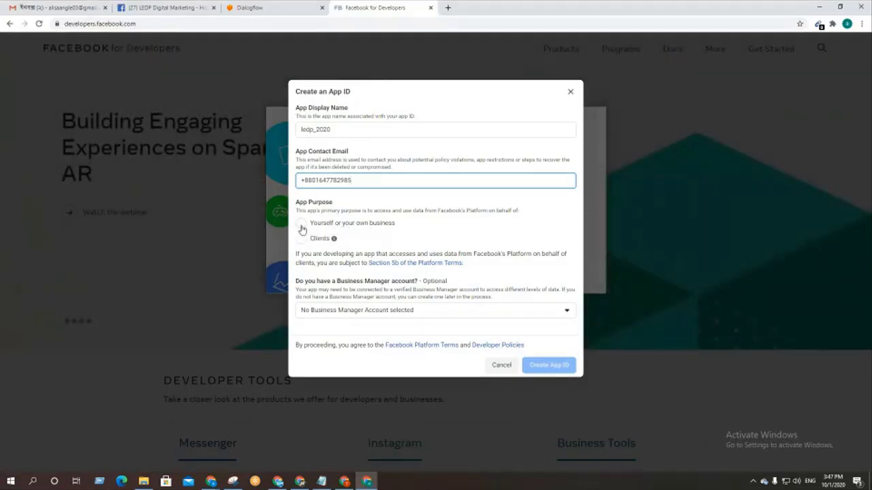
Step: Set the app purpose to 'Yourself or your own business' and clear the contact field
left_click(301, 225)
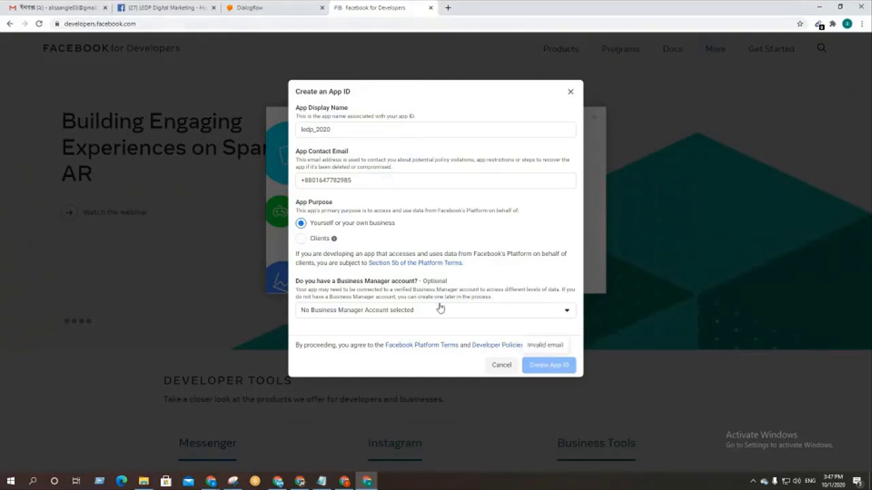
left_click_drag(362, 183, 228, 184)
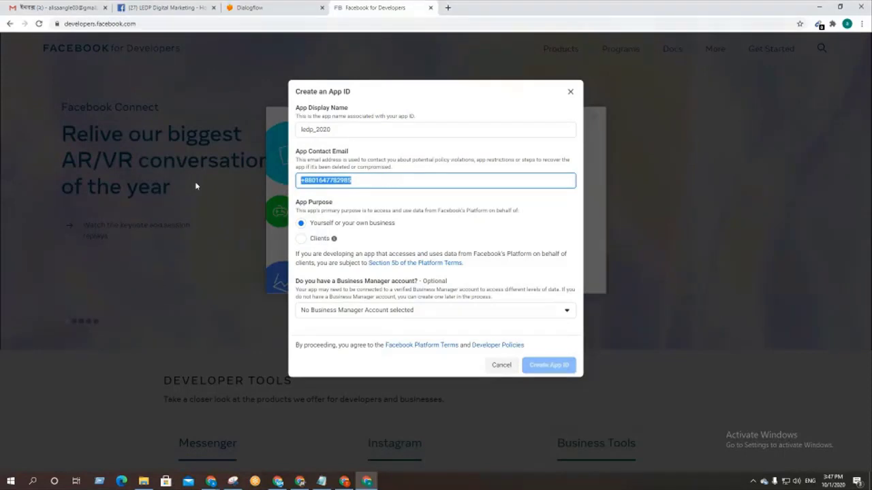
key("BackSpace")
Step: Copy the account's e-mail address from Gmail and paste it into App Contact Email
left_click(15, 6)
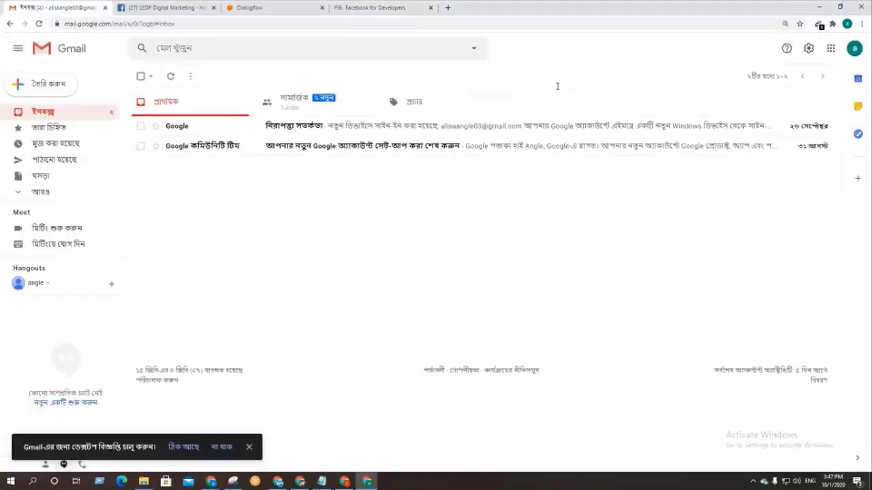
left_click(854, 48)
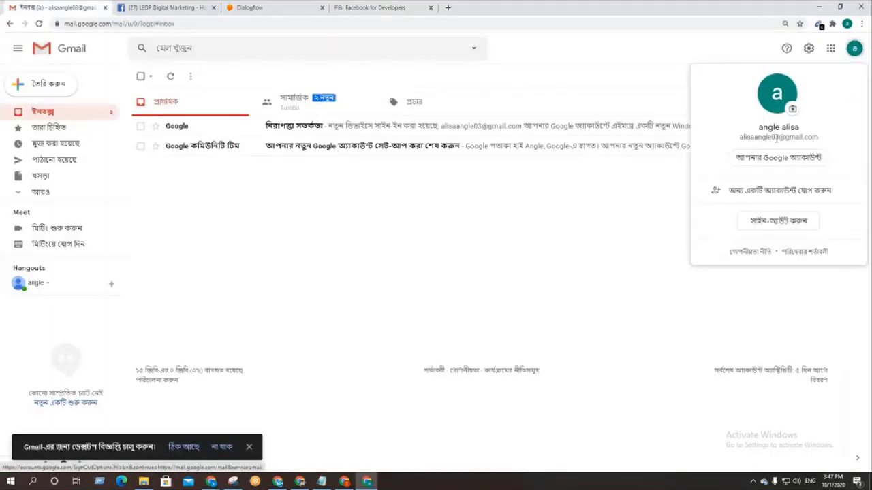
triple_click(775, 138)
right_click(763, 138)
left_click(741, 145)
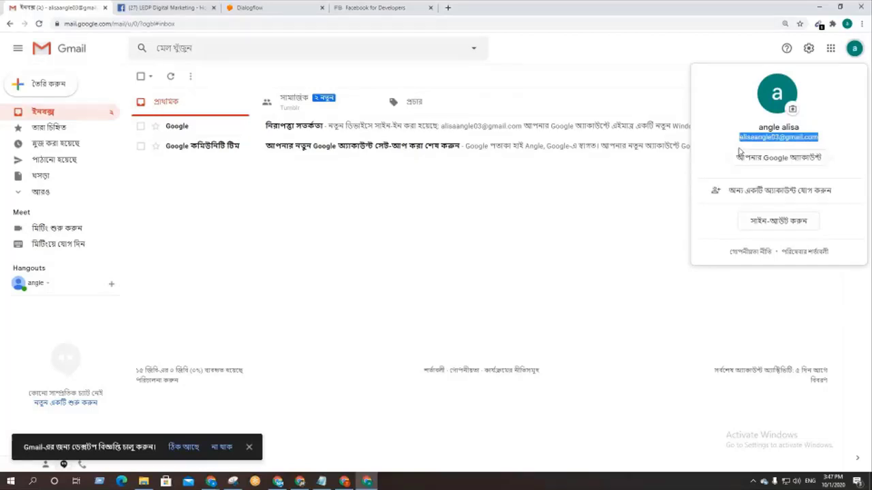
left_click(285, 8)
left_click(371, 7)
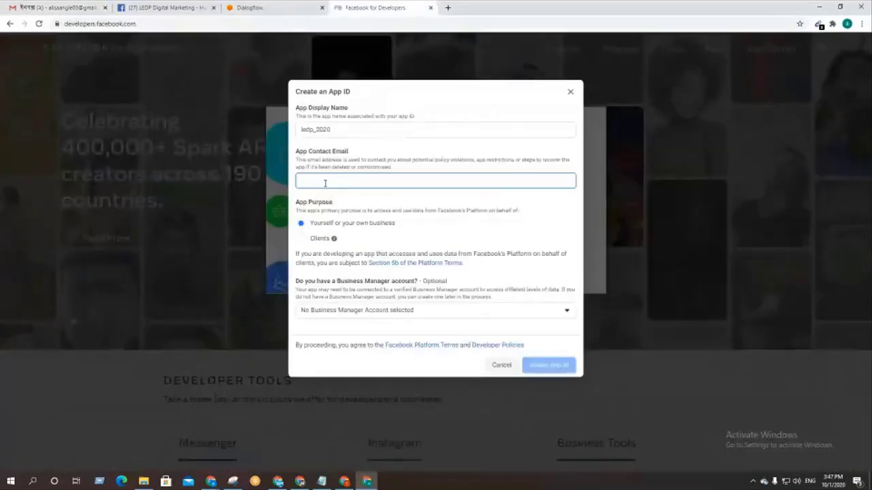
key("ctrl+v")
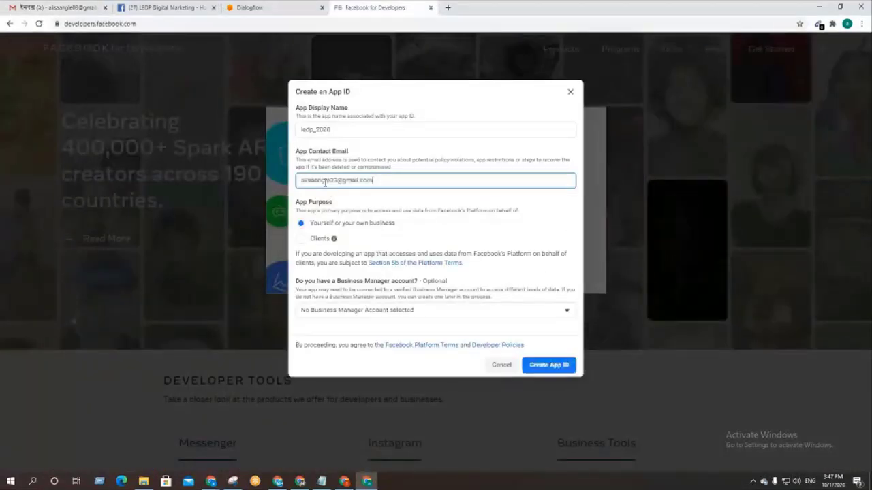
Step: Check the entered app display name and contact e-mail in the form
left_click(337, 129)
double_click(331, 128)
left_click(349, 126)
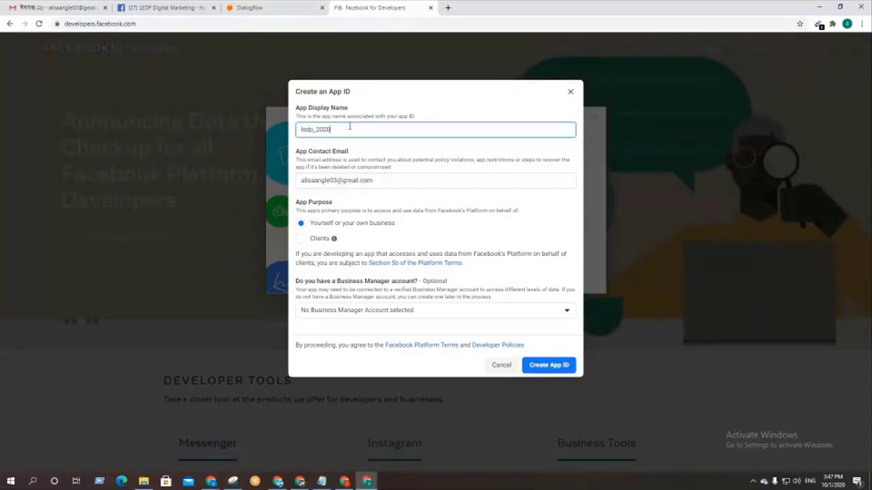
left_click_drag(373, 181, 302, 181)
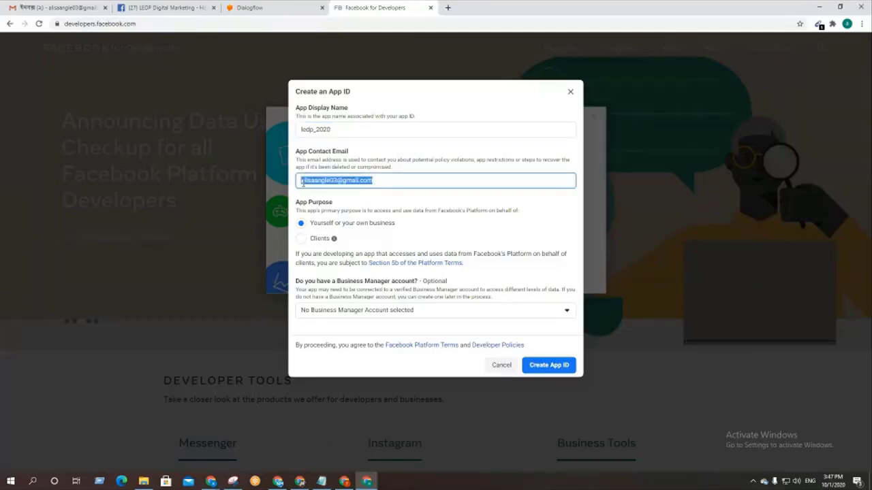
left_click(359, 182)
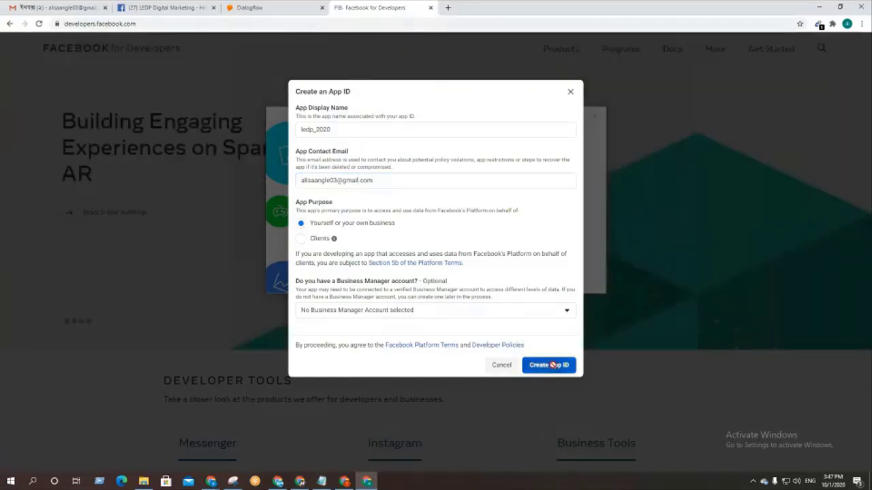
Step: Submit Create App ID and pass the 'I'm not a robot' check by selecting the three boat images
left_click(552, 367)
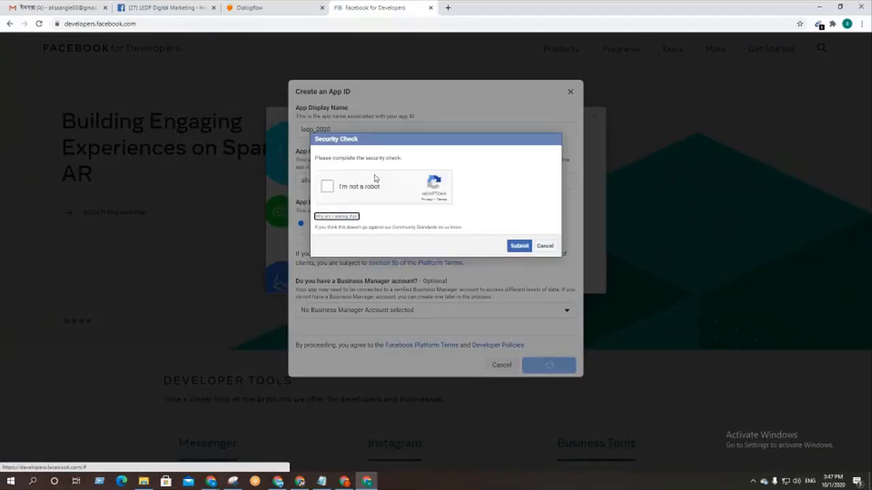
left_click(329, 190)
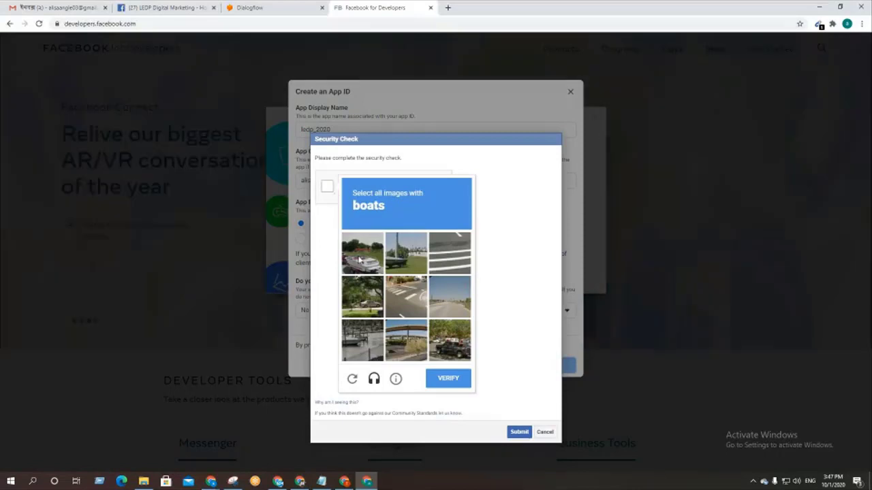
left_click(360, 263)
left_click(408, 265)
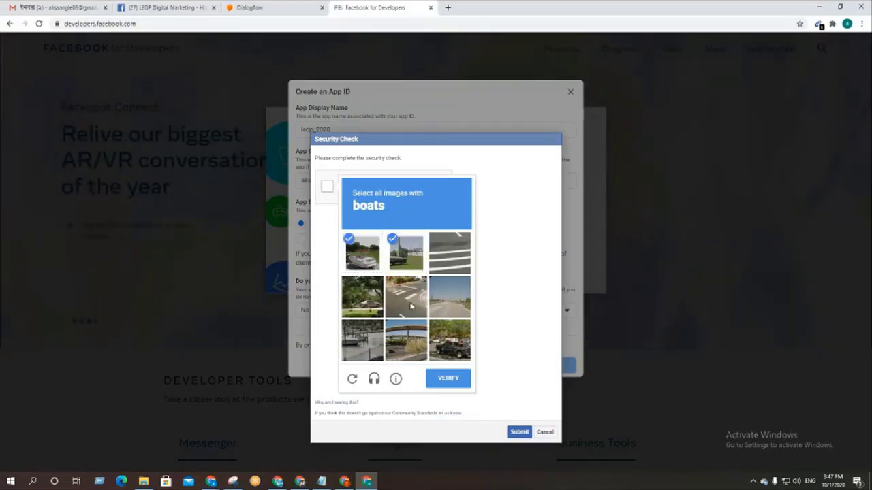
left_click(361, 351)
left_click(455, 379)
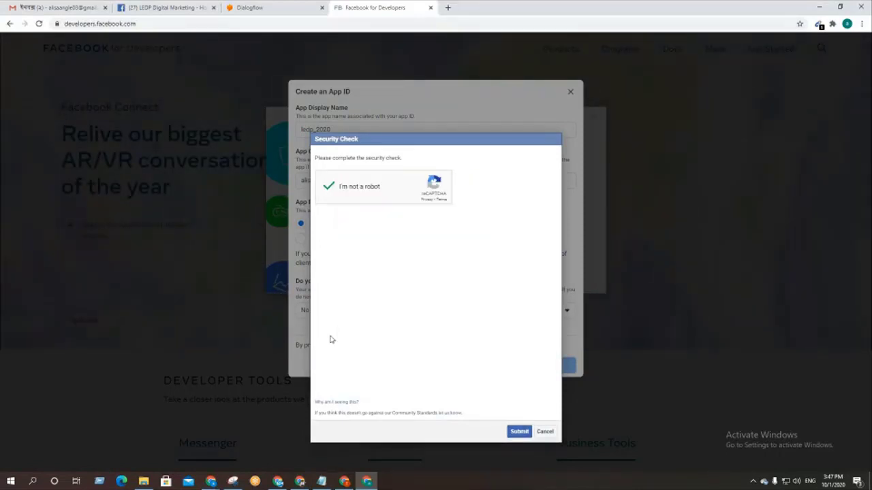
left_click(516, 247)
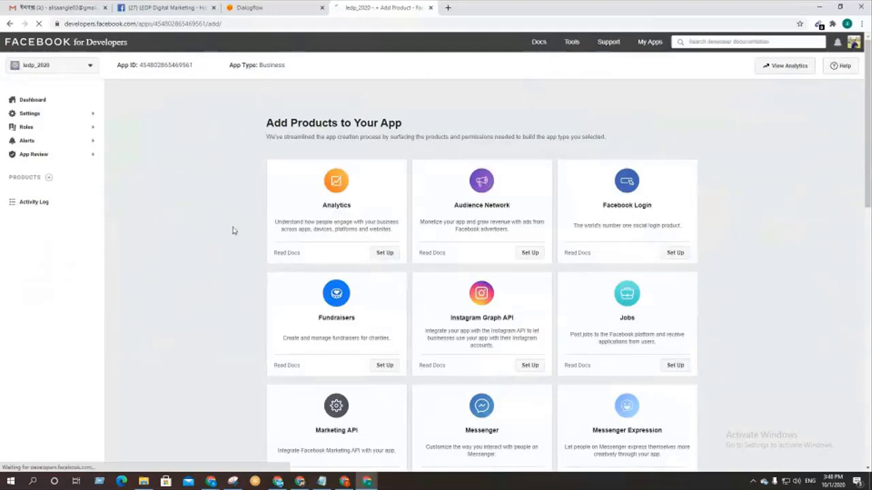
Step: Zoom in and scroll the Add Products page to the Messenger card, then go to the LEDP Digital Marketing page
key("ctrl+plus")
key("ctrl+plus")
key("ctrl+plus")
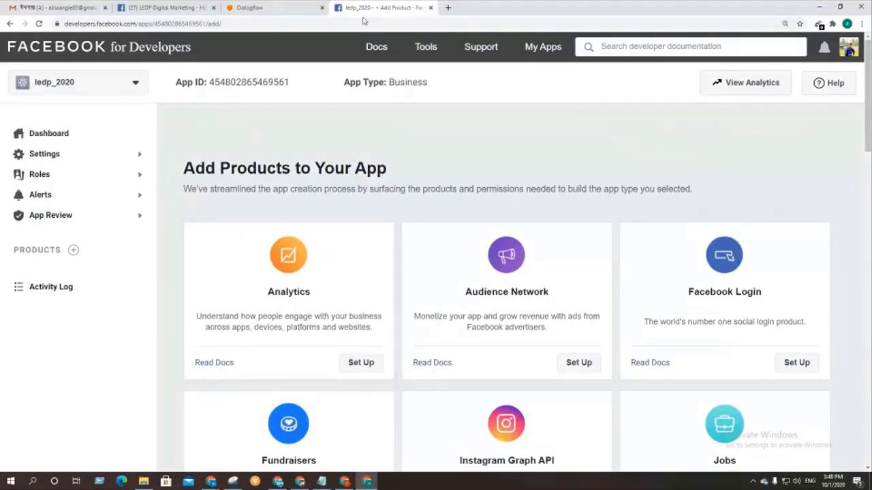
scroll(479, 153, "down", 2)
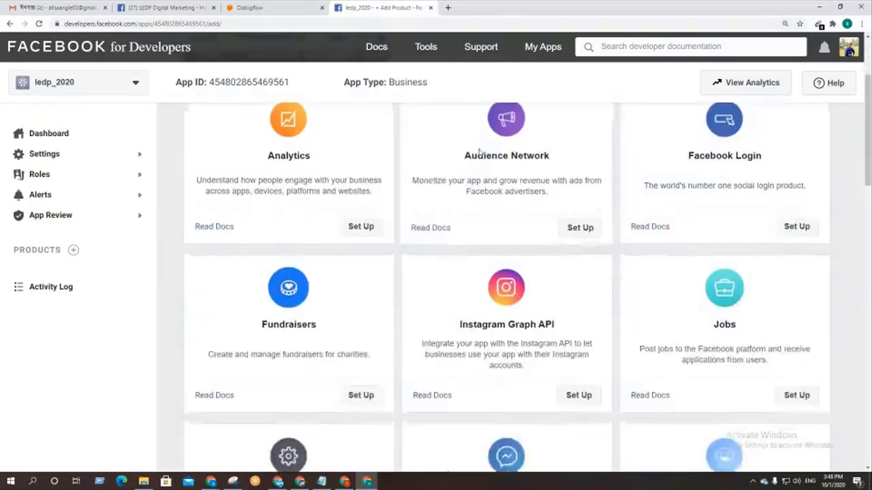
scroll(461, 231, "down", 3)
scroll(461, 232, "up", 5)
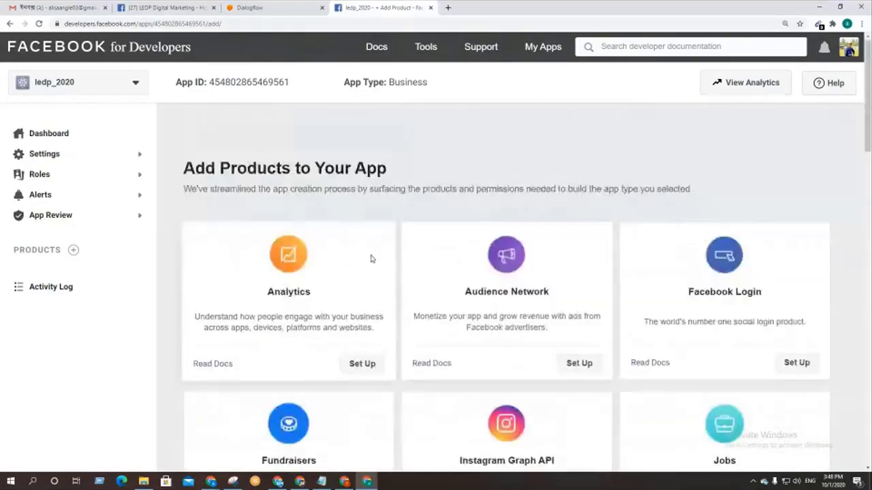
scroll(372, 258, "down", 2)
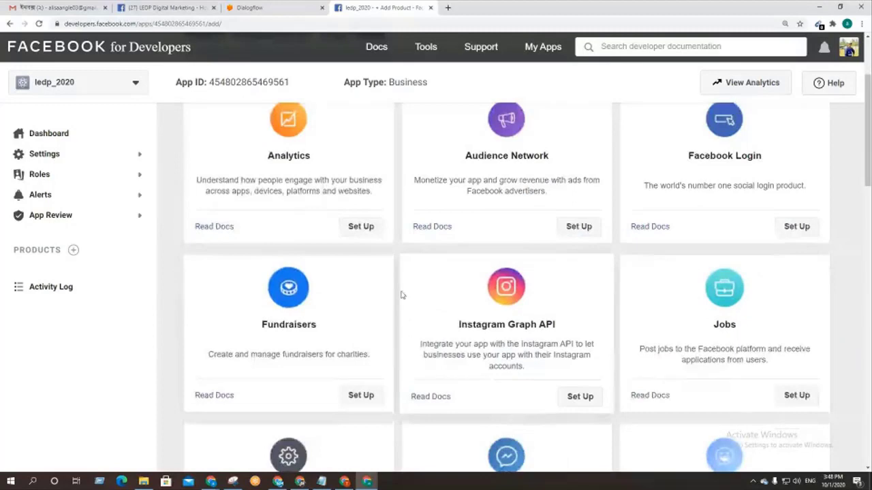
scroll(401, 295, "up", 1)
scroll(402, 293, "up", 1)
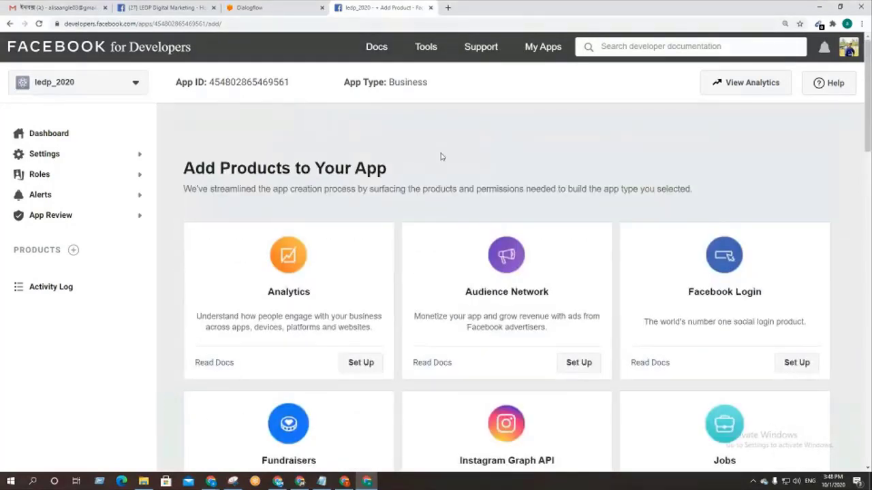
scroll(436, 184, "down", 1)
scroll(430, 205, "down", 1)
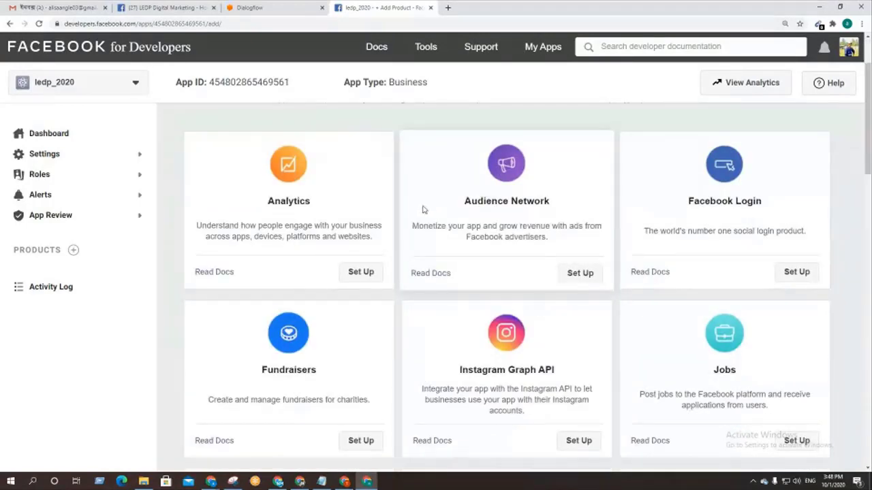
scroll(412, 235, "down", 3)
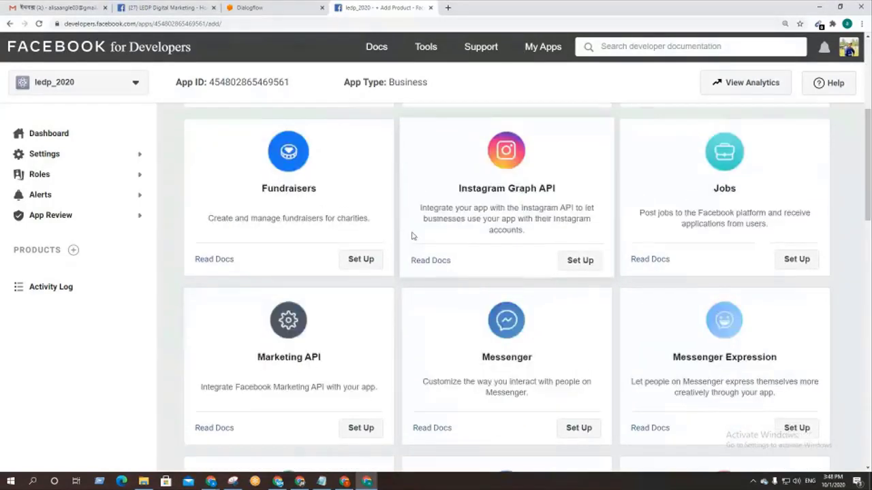
scroll(412, 236, "down", 1)
left_click(163, 7)
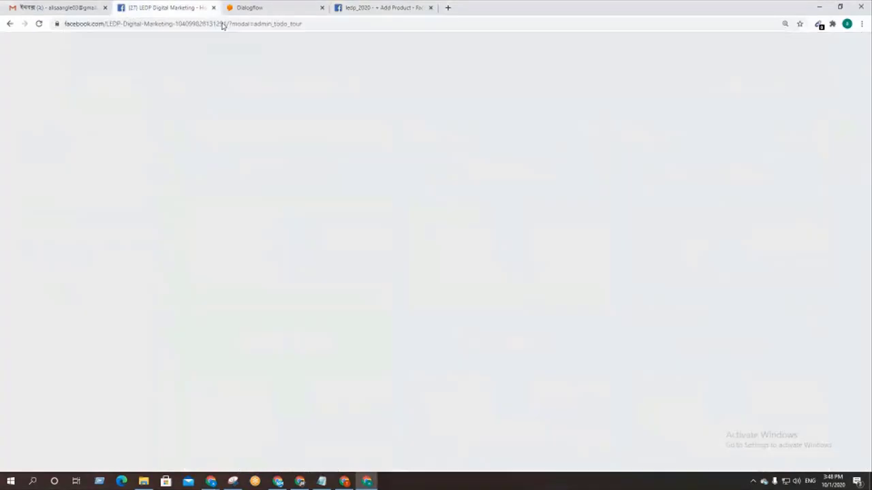
Step: Return to the 'ledp_2020 - Add Product' tab with the product cards
left_click(331, 6)
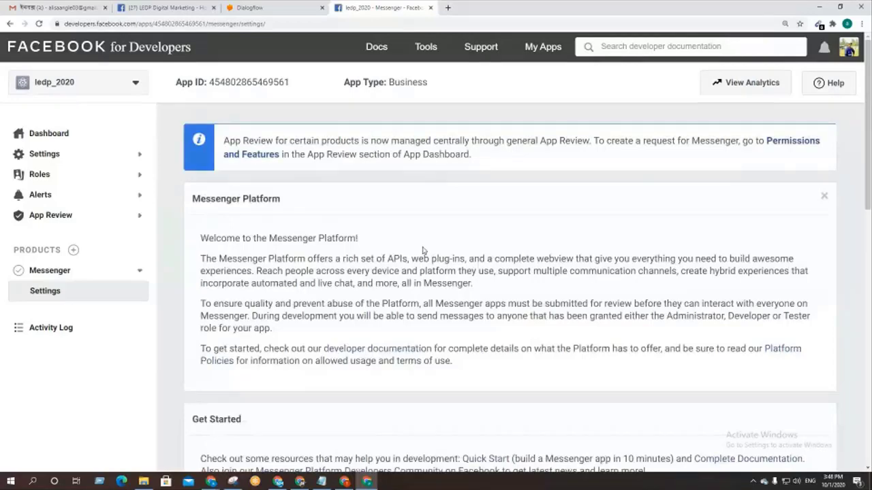
Step: Scroll the Messenger settings to Access Tokens, moving the Dialogflow tab after the Messenger settings tab
scroll(428, 252, "down", 5)
scroll(424, 248, "down", 4)
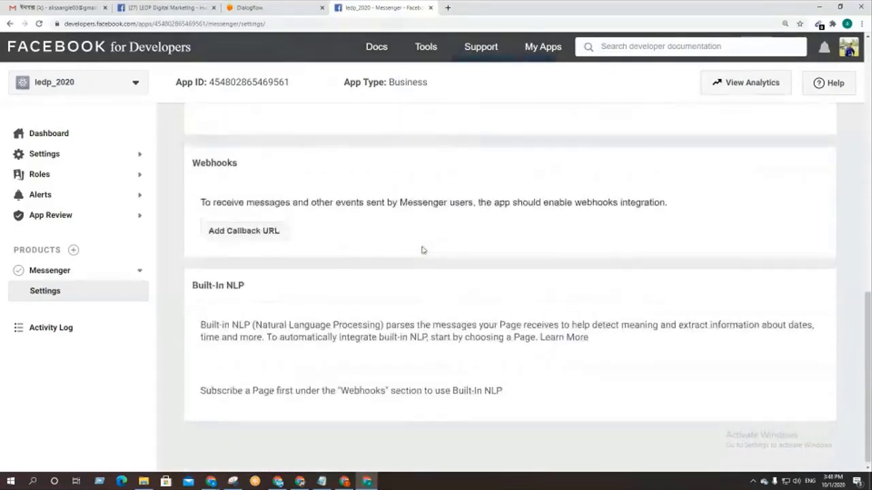
scroll(422, 251, "up", 5)
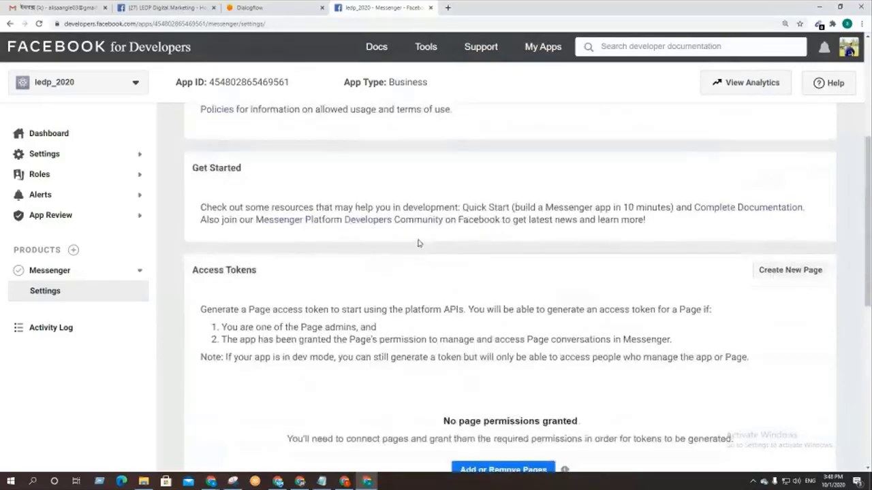
scroll(421, 250, "down", 1)
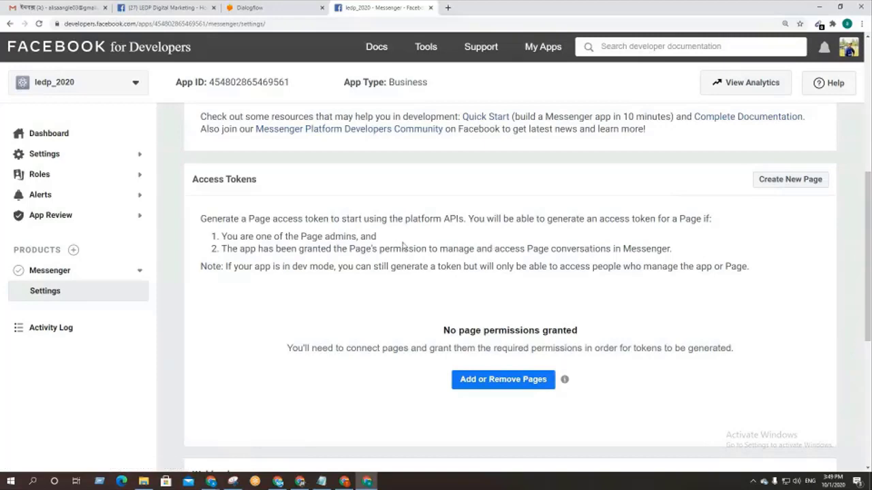
left_click(203, 5)
left_click_drag(288, 7, 387, 8)
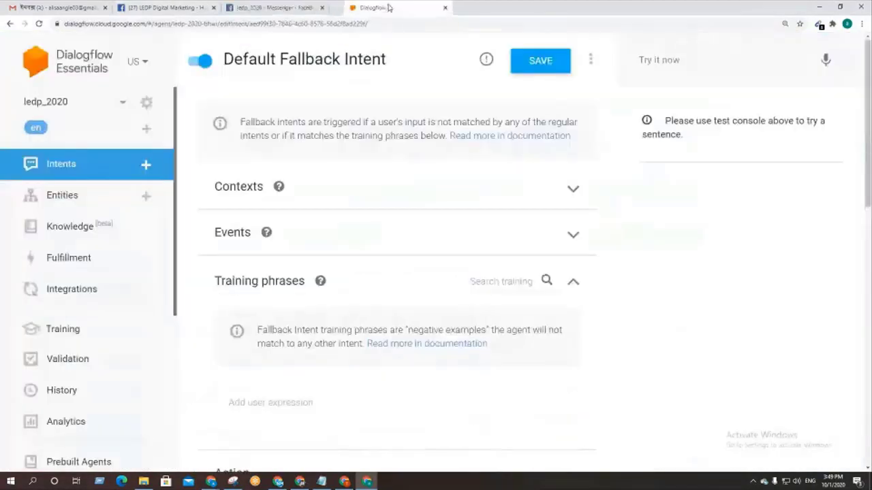
left_click(158, 5)
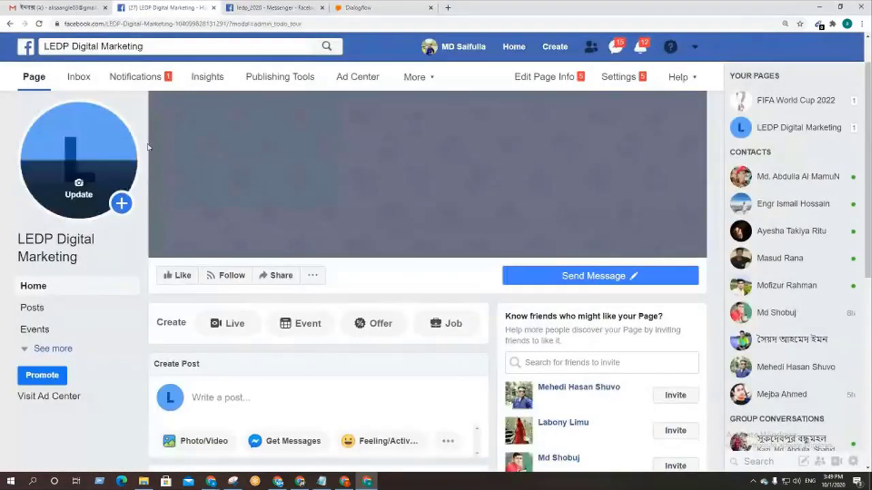
left_click(278, 7)
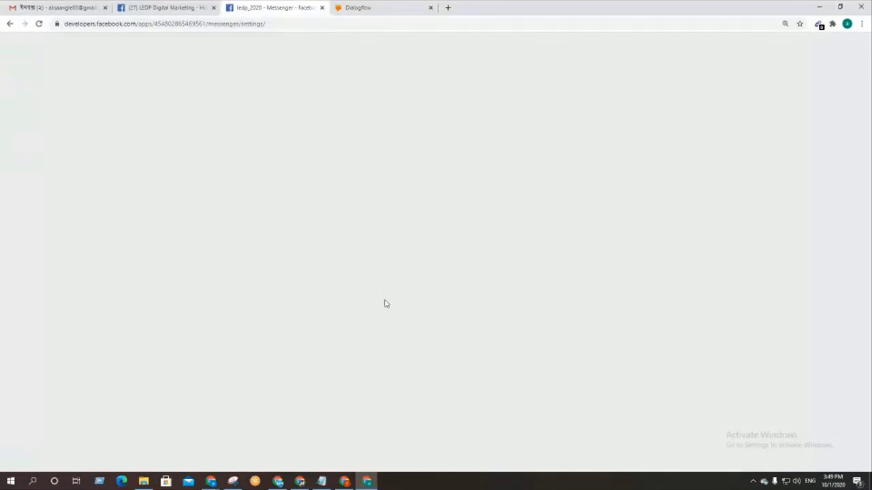
scroll(367, 289, "down", 2)
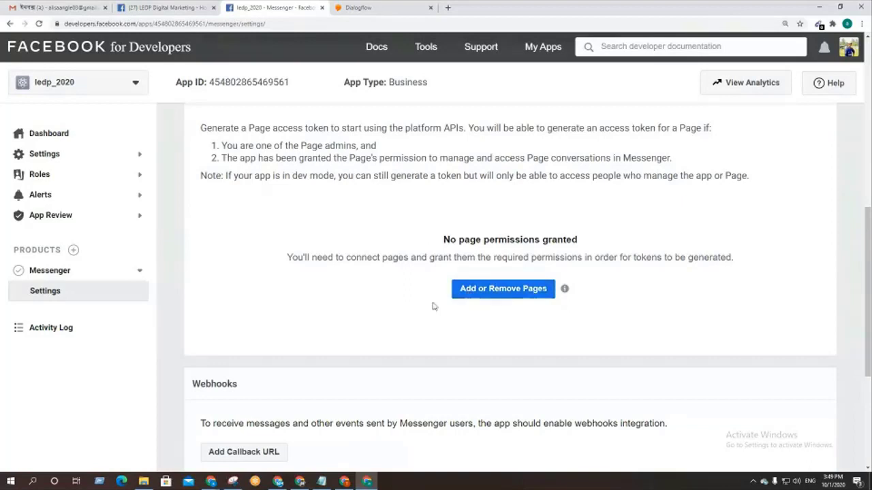
Step: Link the LEDP Digital Marketing page to ledp_2020 through Add or Remove Pages, granting Messenger access
left_click(496, 296)
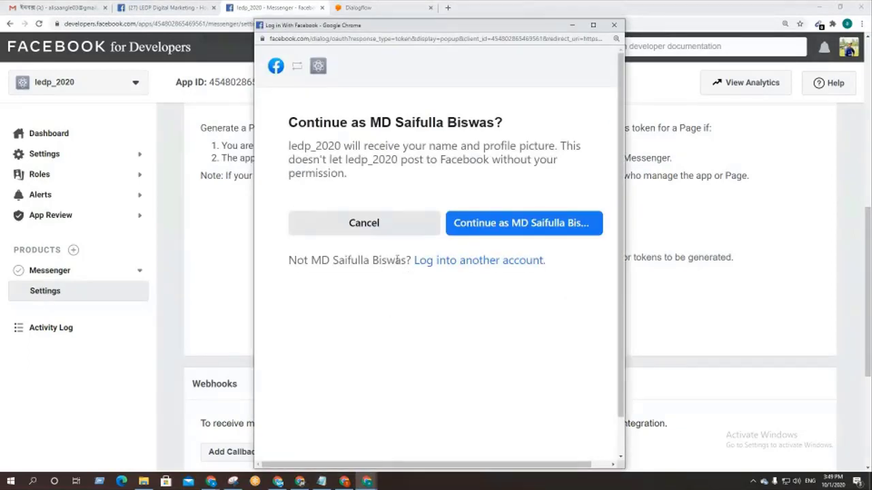
left_click(545, 231)
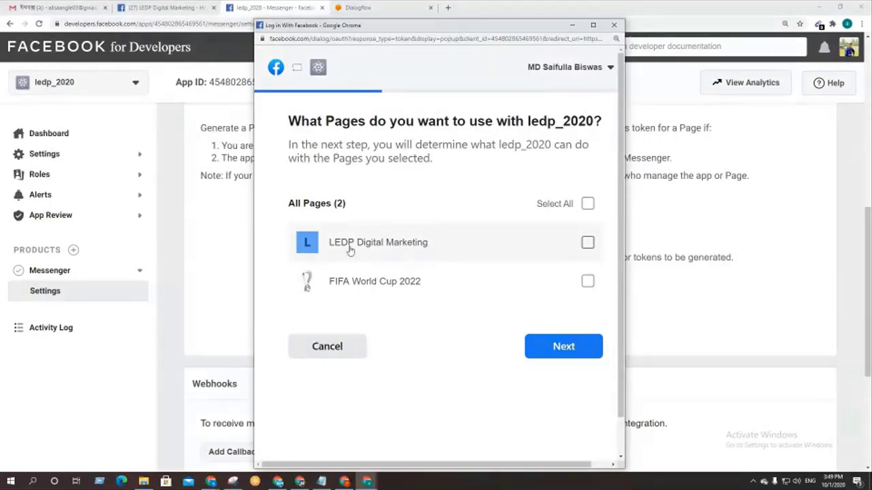
left_click(587, 243)
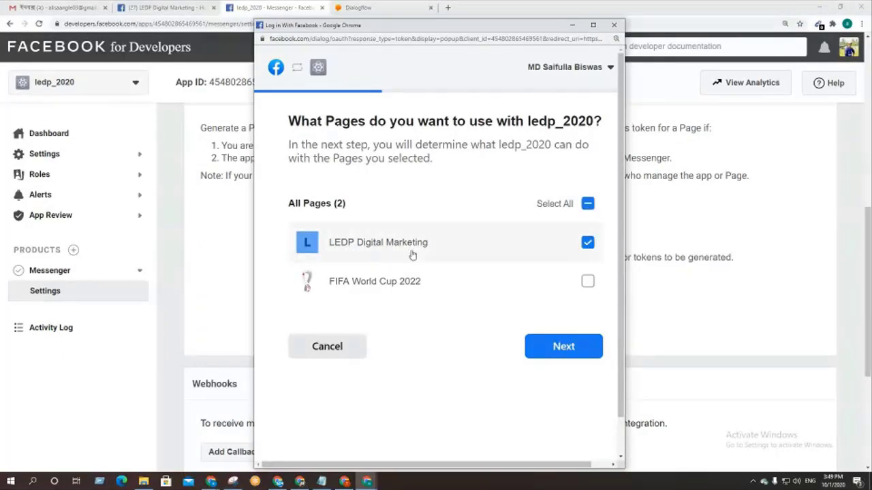
left_click(577, 351)
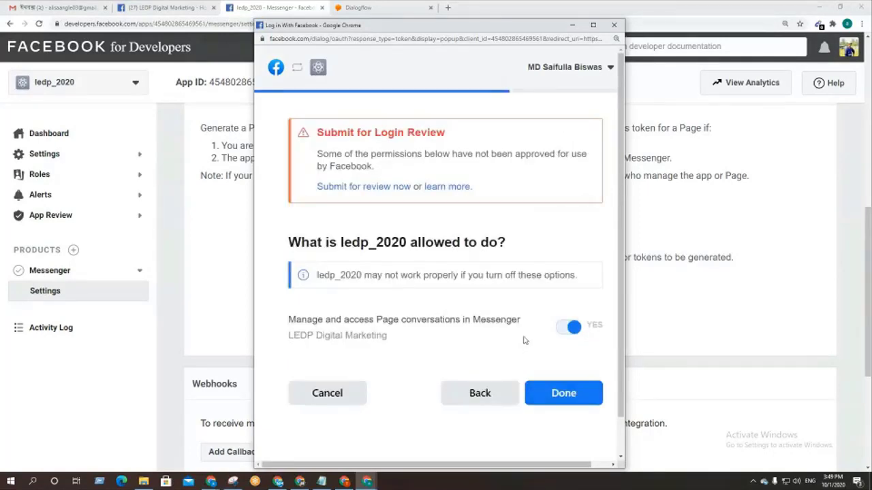
left_click(563, 392)
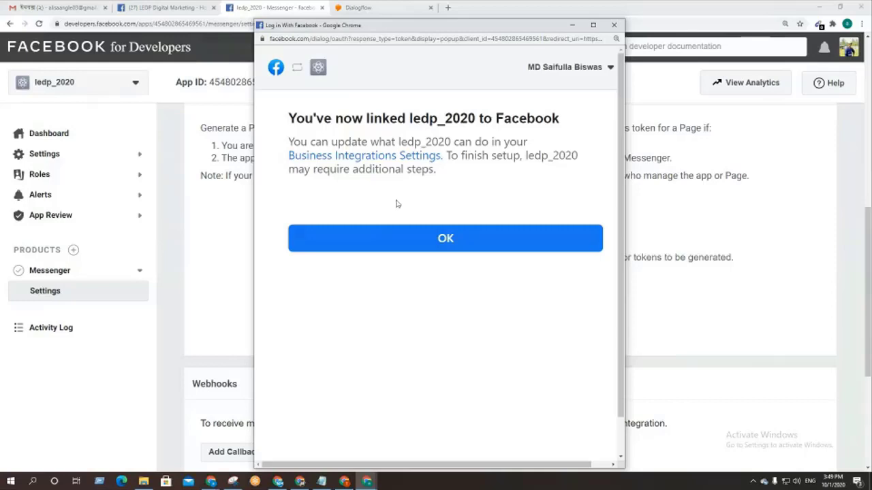
left_click(461, 244)
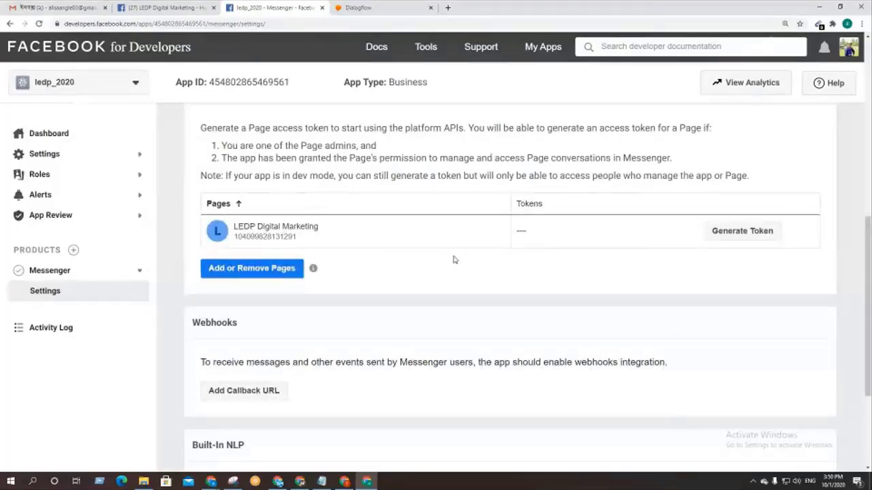
scroll(385, 328, "down", 2)
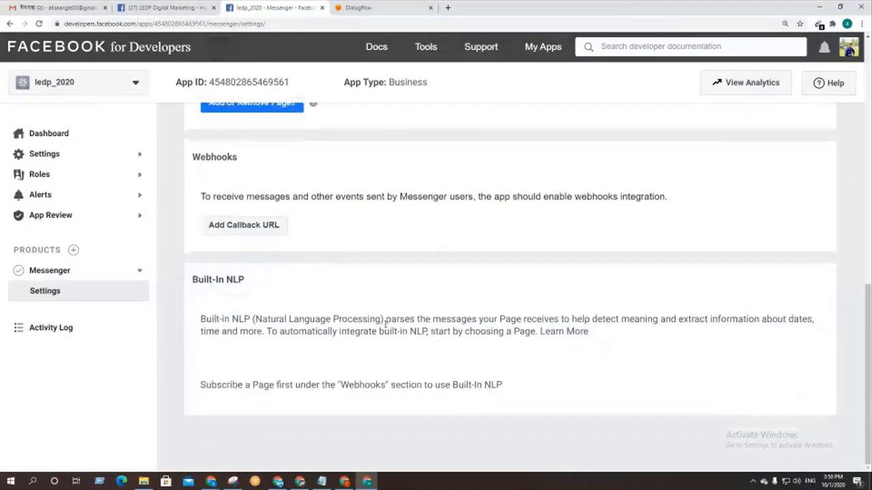
scroll(385, 329, "up", 3)
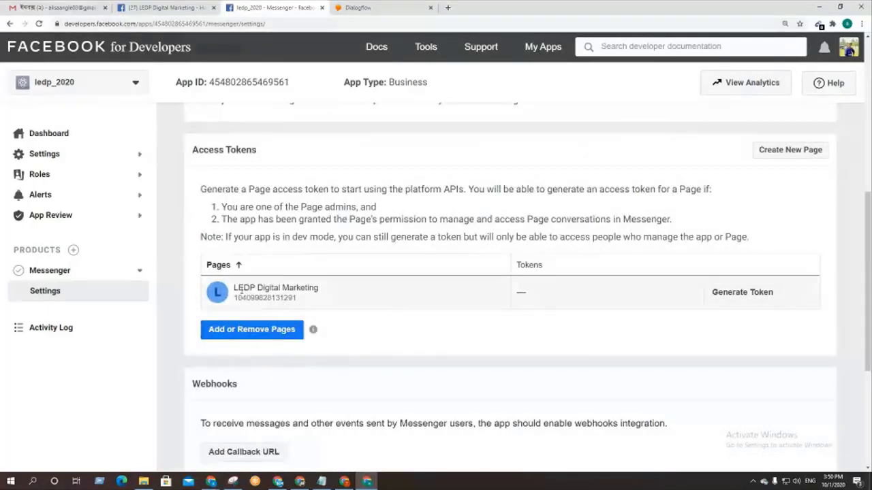
left_click_drag(235, 287, 305, 289)
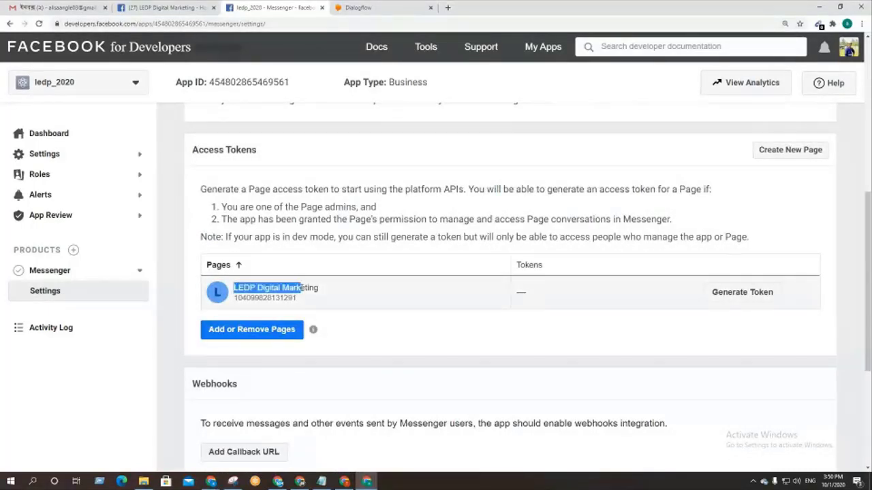
left_click(389, 341)
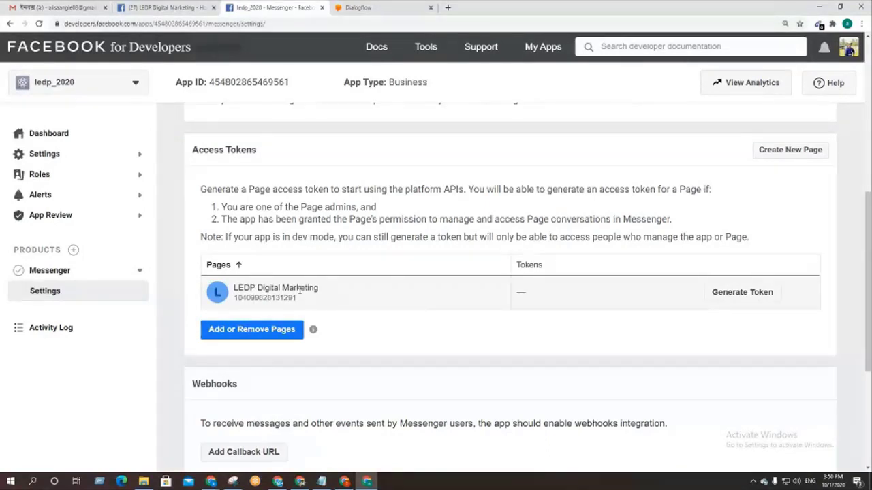
Step: Generate the LEDP Digital Marketing token, accept I Understand to reveal it, and select the Token Generated heading
left_click(730, 297)
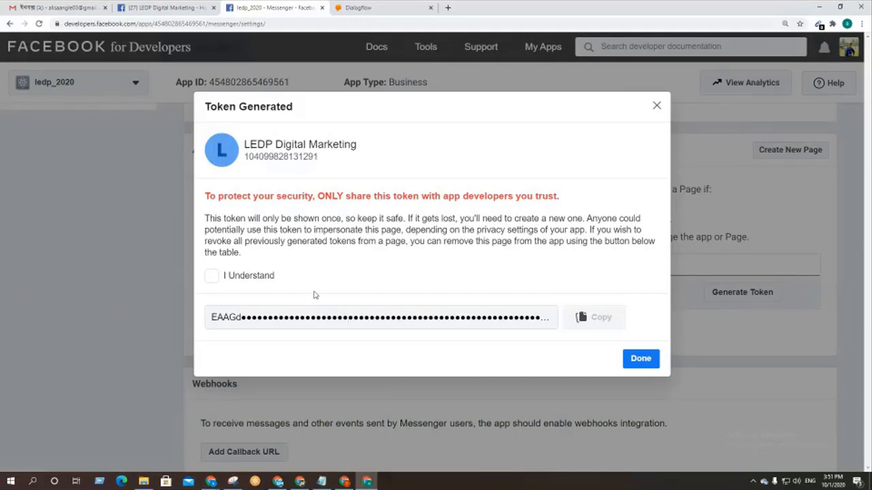
left_click(212, 278)
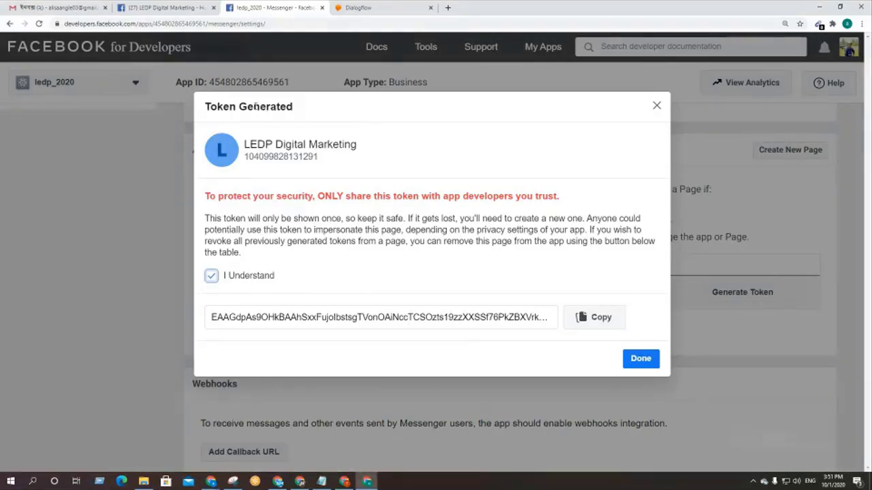
triple_click(255, 106)
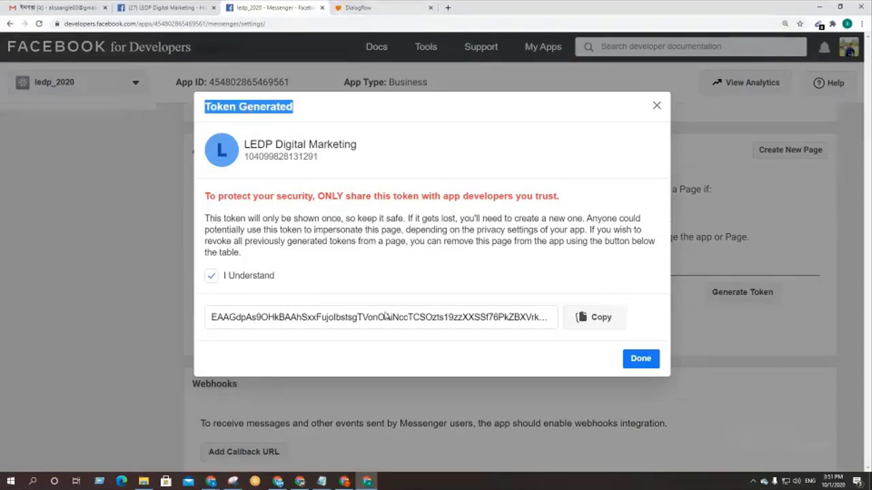
Step: Add a 'Token Generated:' label below the saved URLs in Notepad
key("alt+Tab")
left_click(369, 88)
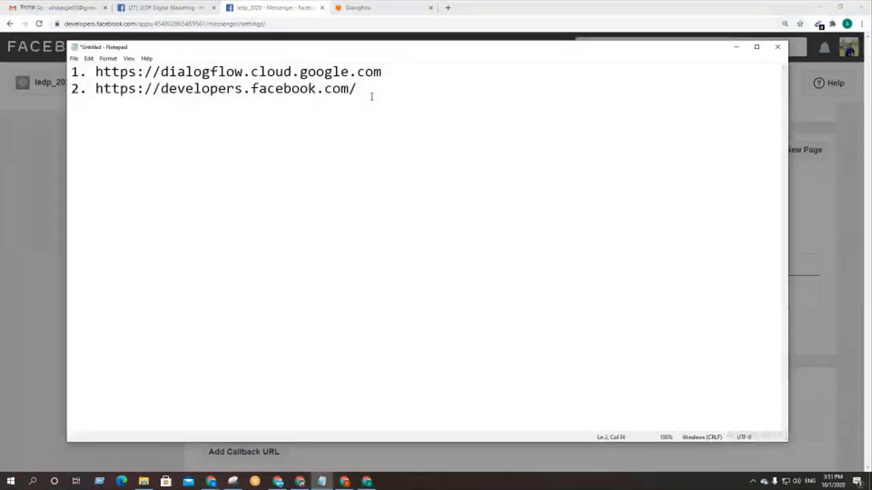
key("Return")
key("Return")
key("Return")
key("Return")
type("Token Generated")
key("Return")
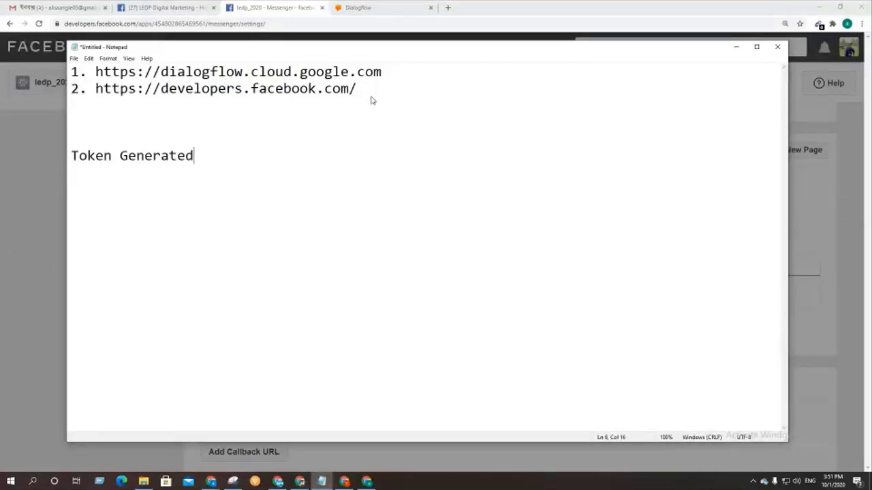
type(":")
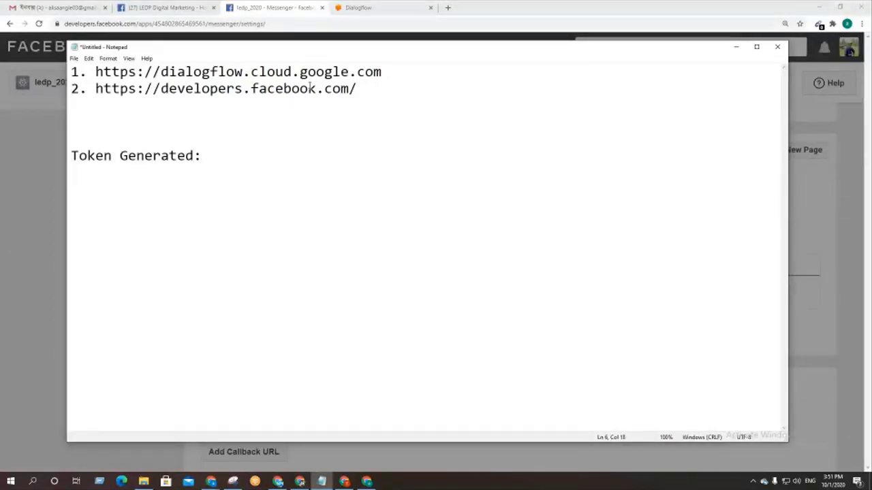
Step: Copy the Page access token and paste it under the label in Notepad, then minimize Notepad
left_click(149, 6)
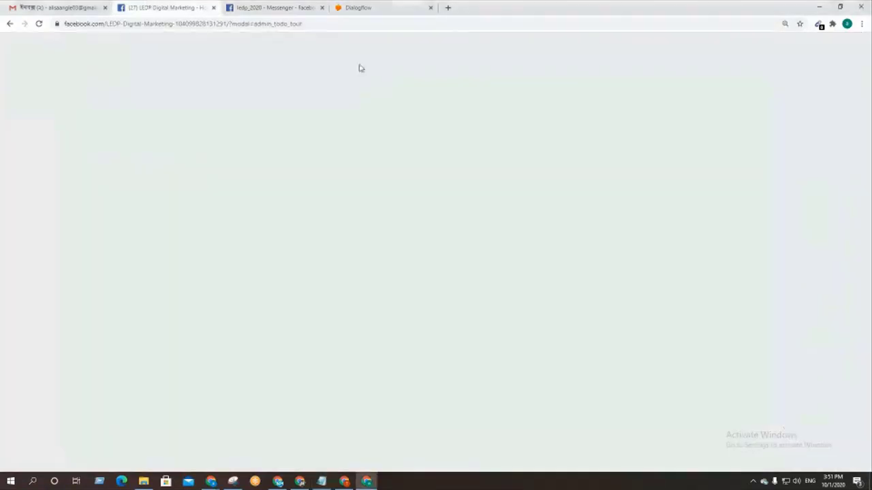
left_click(258, 6)
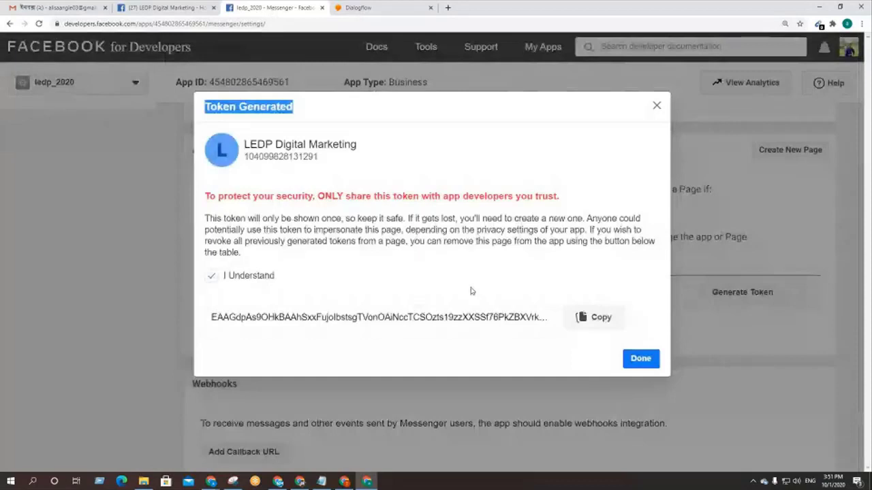
left_click(408, 284)
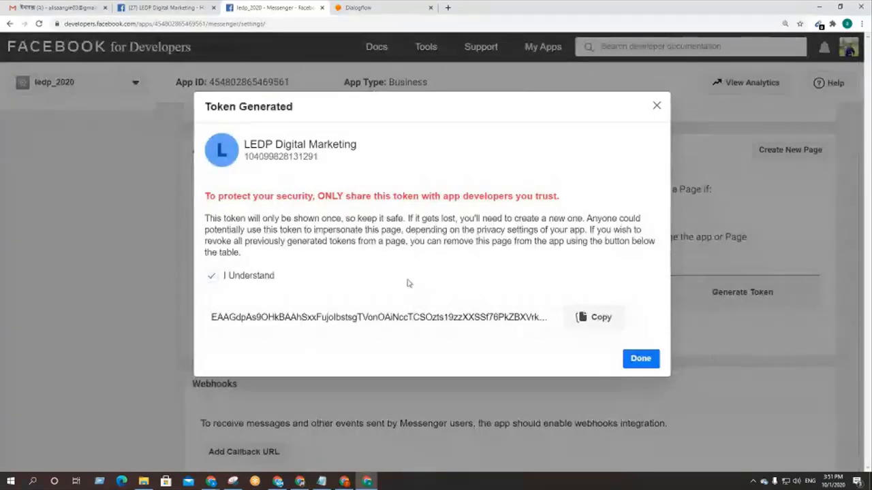
left_click(585, 319)
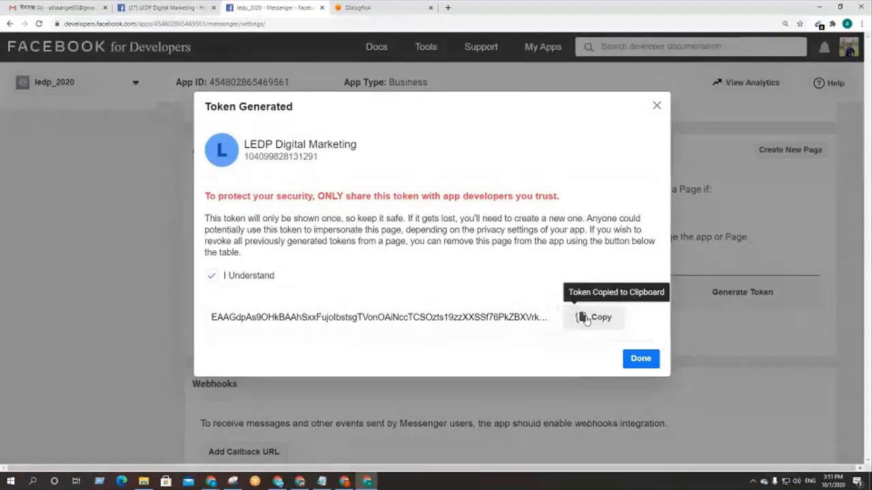
left_click(322, 481)
key("ctrl+v")
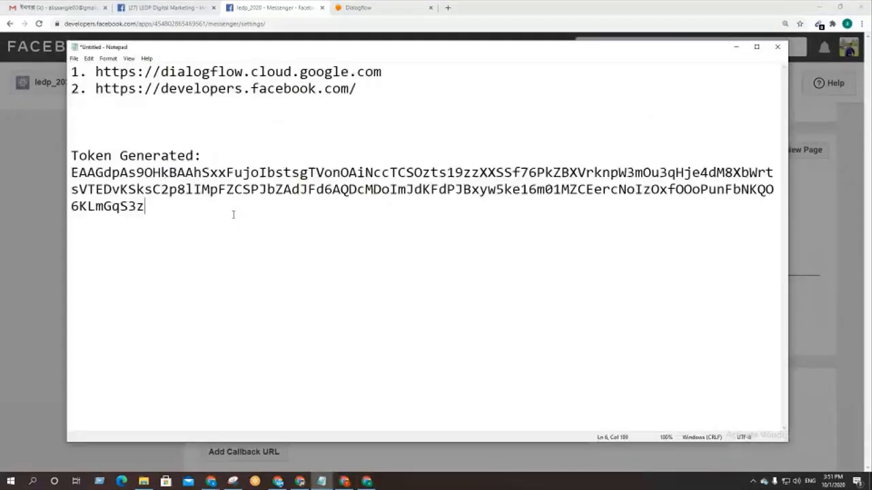
key("Return")
key("Return")
key("Return")
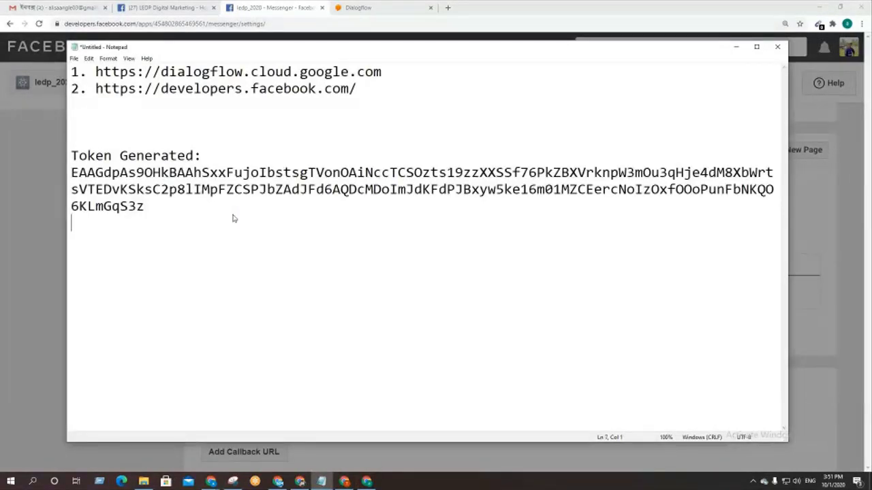
left_click(735, 46)
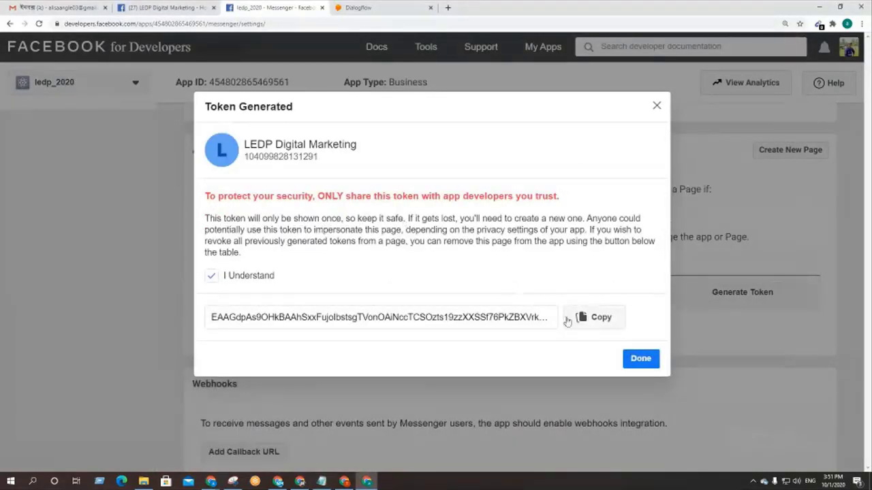
Step: Copy the page access token from the Token Generated dialog to the clipboard
left_click(591, 319)
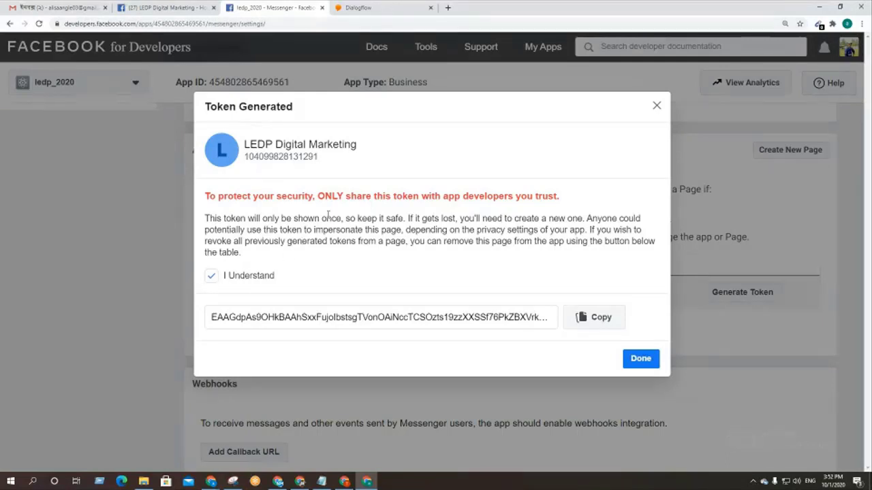
left_click(593, 324)
Step: On the ledp_2020 agent's Integrations page, switch on Messenger from Facebook under Text based
left_click(376, 6)
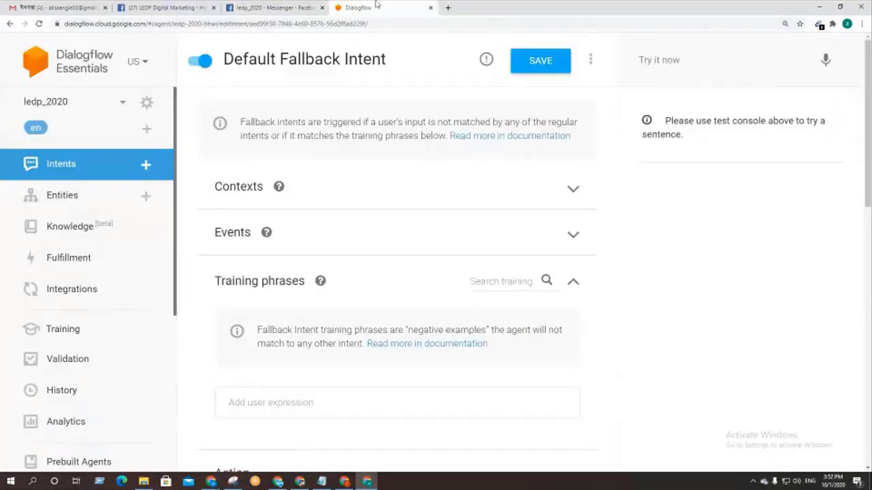
left_click(58, 294)
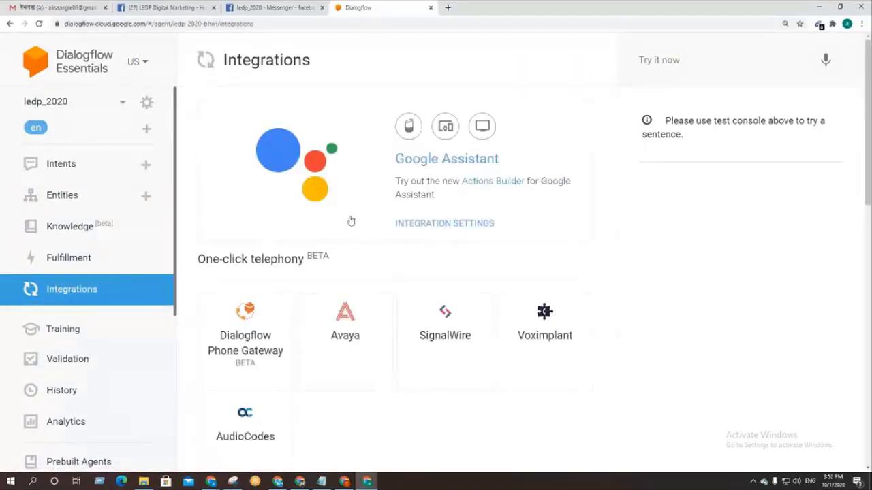
scroll(341, 213, "down", 6)
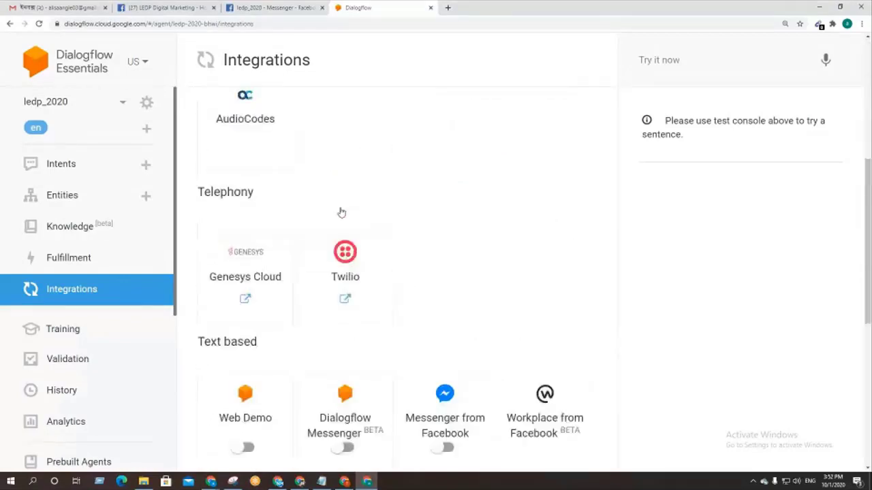
scroll(342, 212, "down", 2)
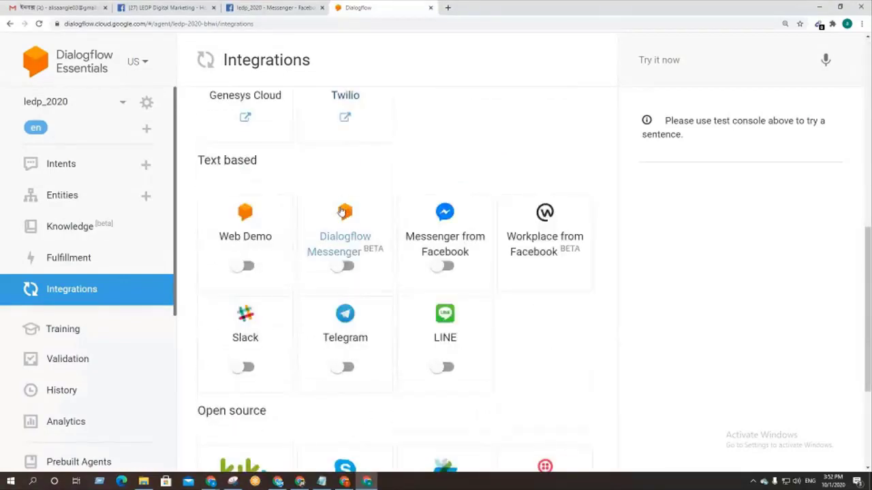
scroll(470, 305, "down", 5)
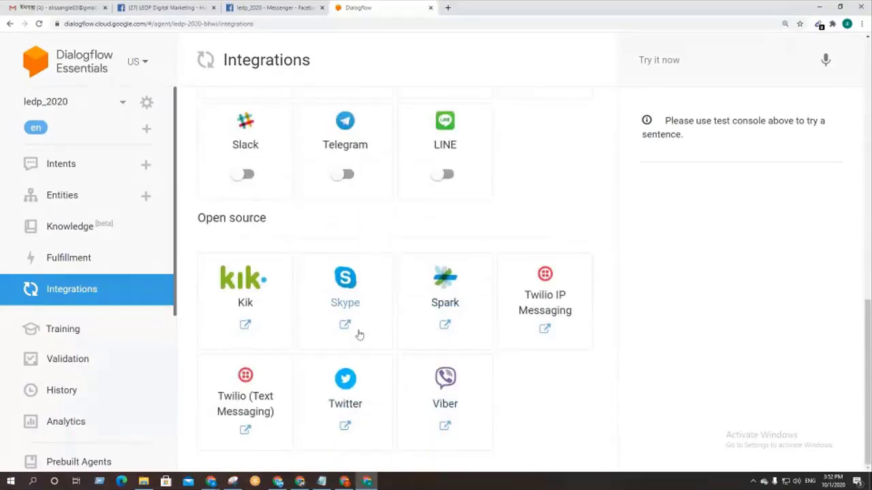
scroll(503, 385, "up", 5)
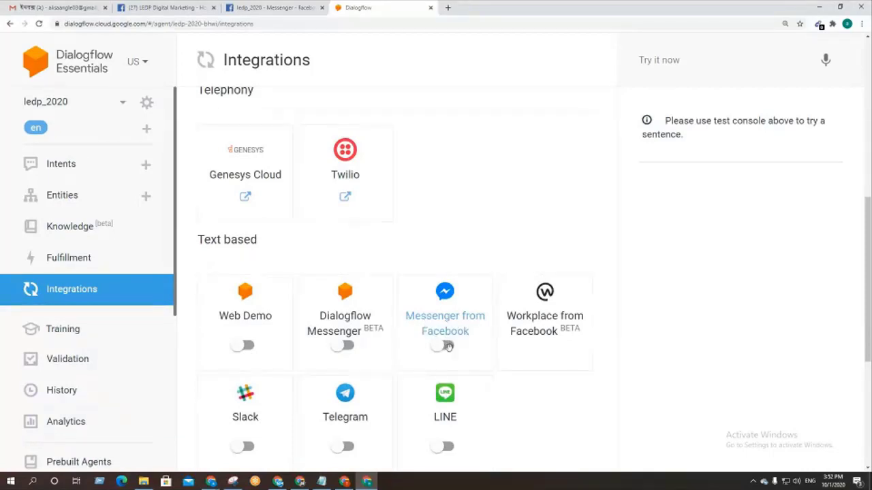
left_click(448, 345)
Step: Open the Messenger integration settings and copy the page access token from Facebook for the Page Access Token field
left_click(490, 362)
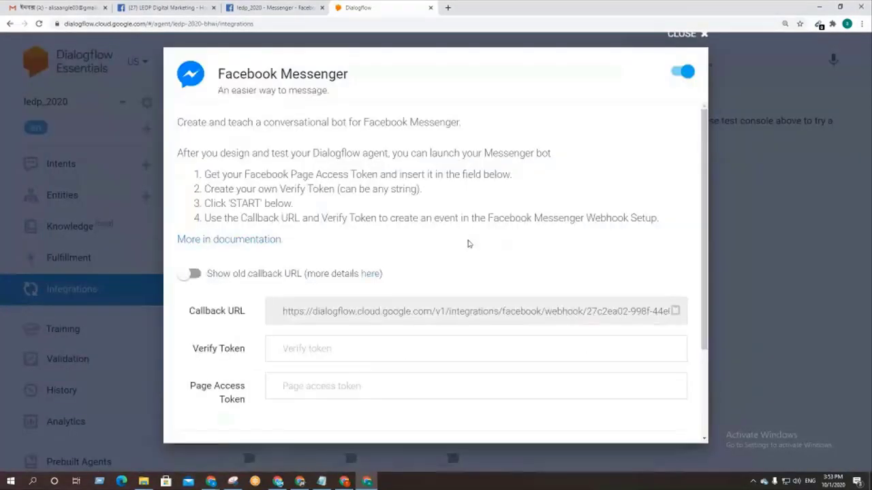
scroll(477, 194, "down", 2)
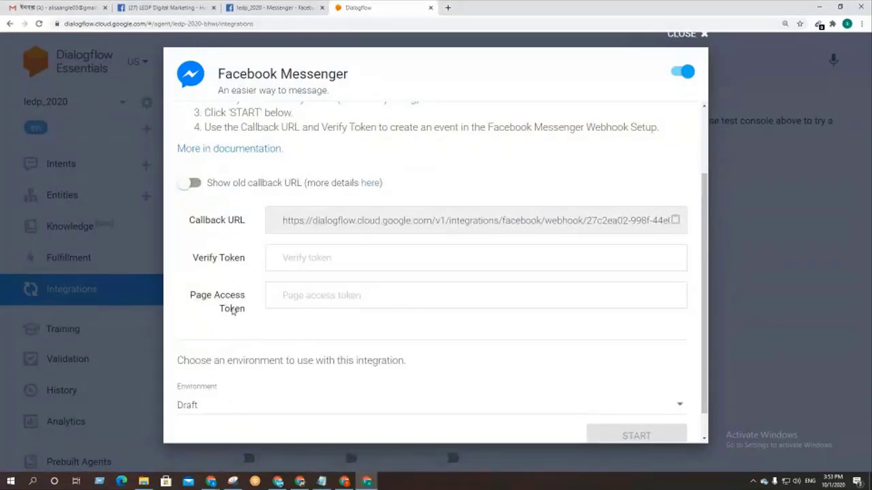
left_click(340, 298)
left_click(267, 5)
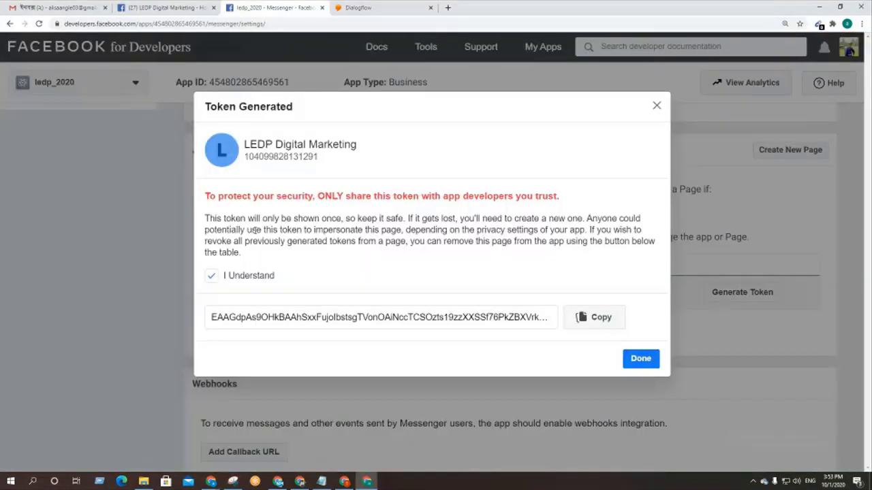
left_click(596, 324)
left_click(360, 7)
left_click(306, 298)
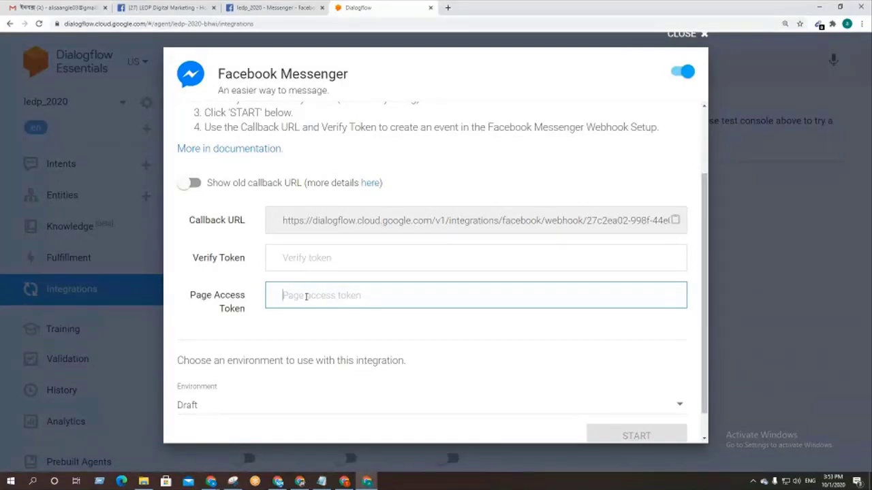
Step: Paste the page access token and enter a verify token in the Messenger integration
key("ctrl+v")
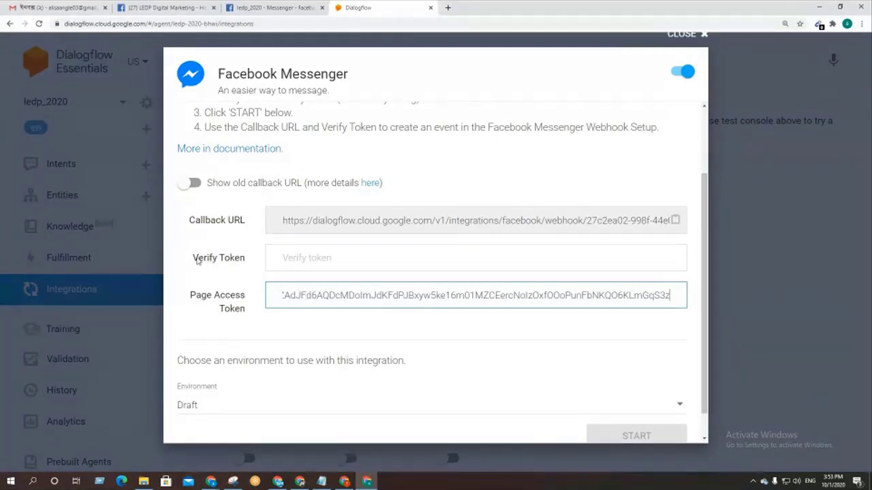
left_click(324, 257)
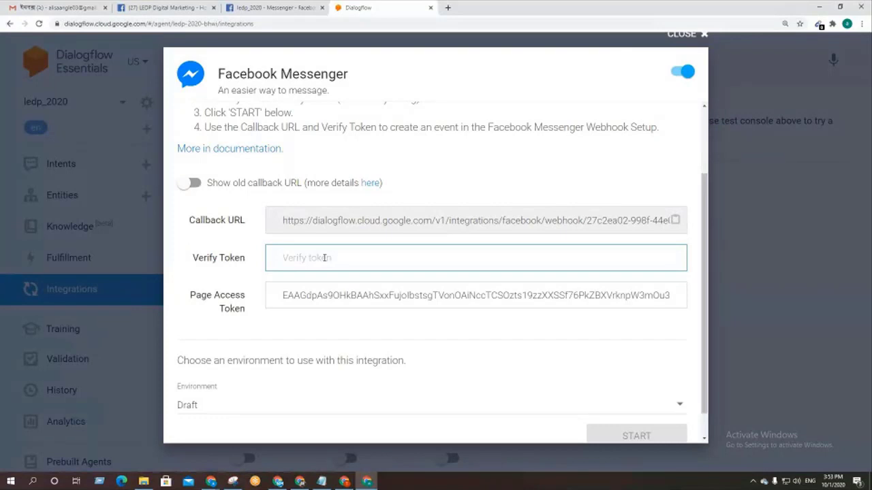
type("ledp2020")
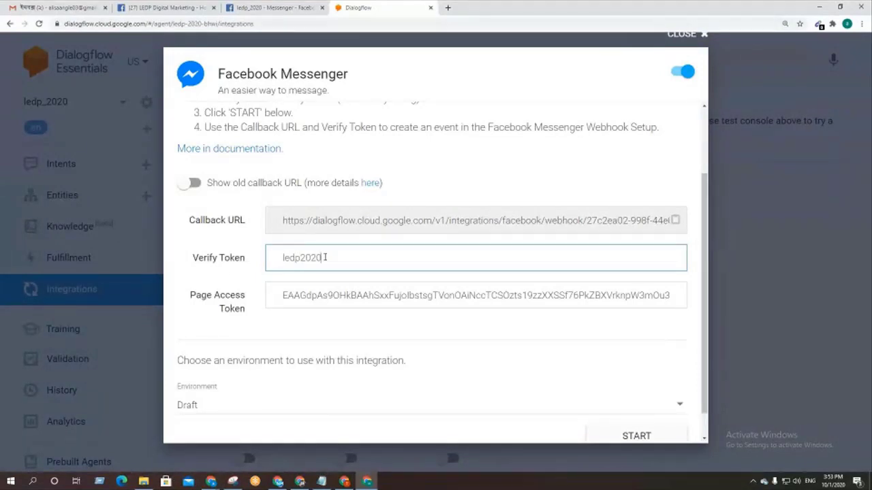
Step: Record a 'Verify Token:' line with the entered verify token value in Notepad
left_click_drag(246, 261, 196, 261)
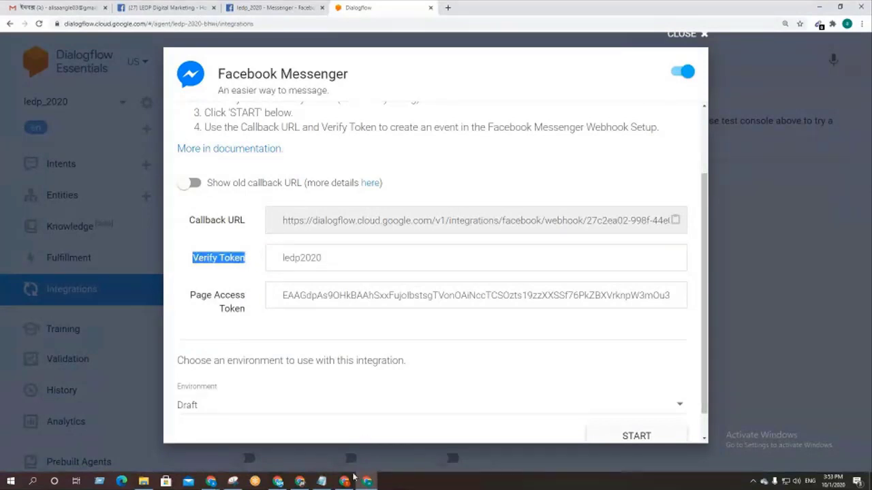
left_click(322, 481)
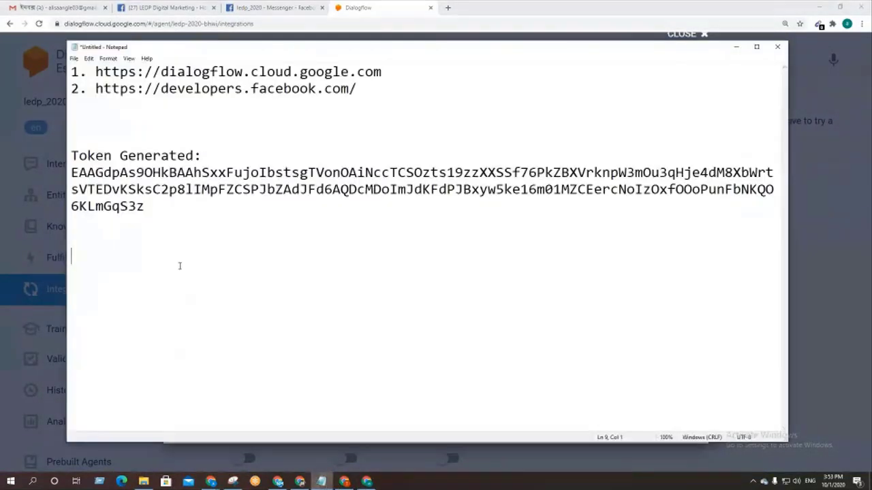
key("ctrl+v")
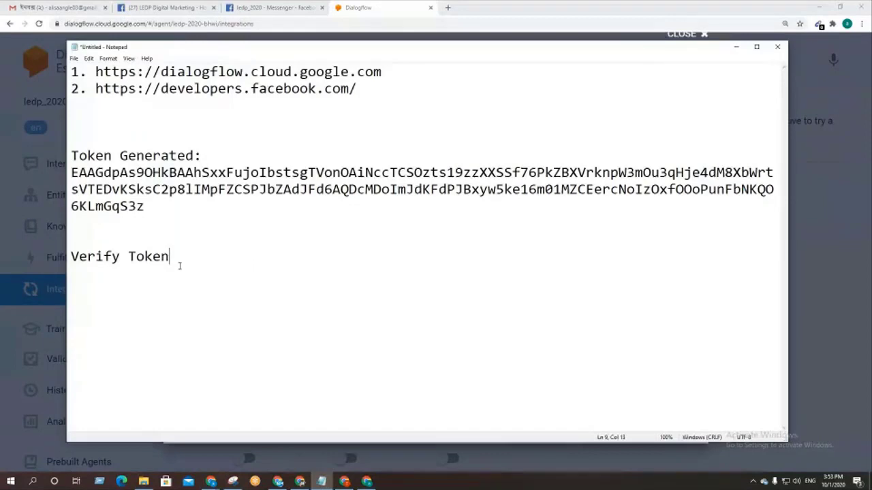
type(":")
left_click(384, 4)
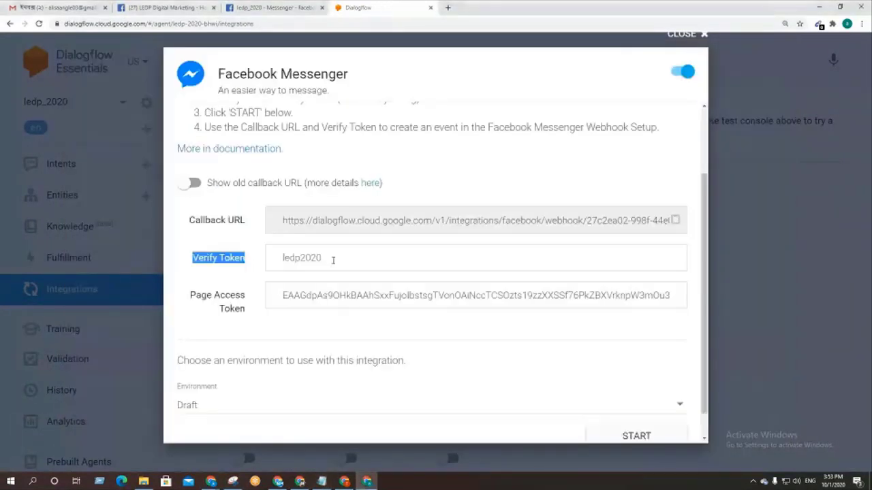
left_click_drag(333, 261, 265, 263)
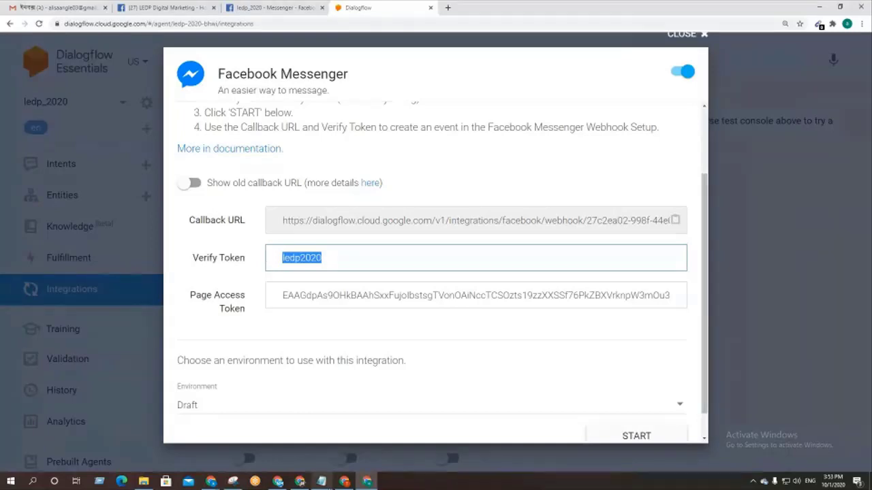
left_click(322, 481)
key("ctrl+v")
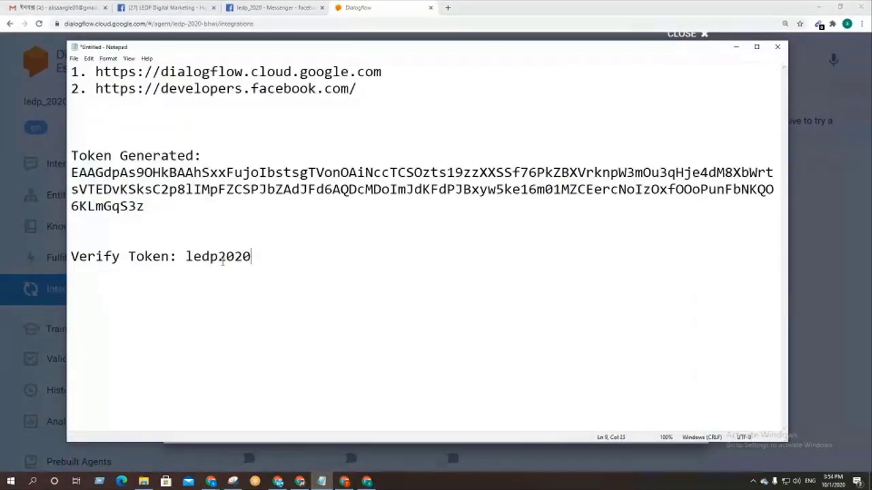
left_click(14, 206)
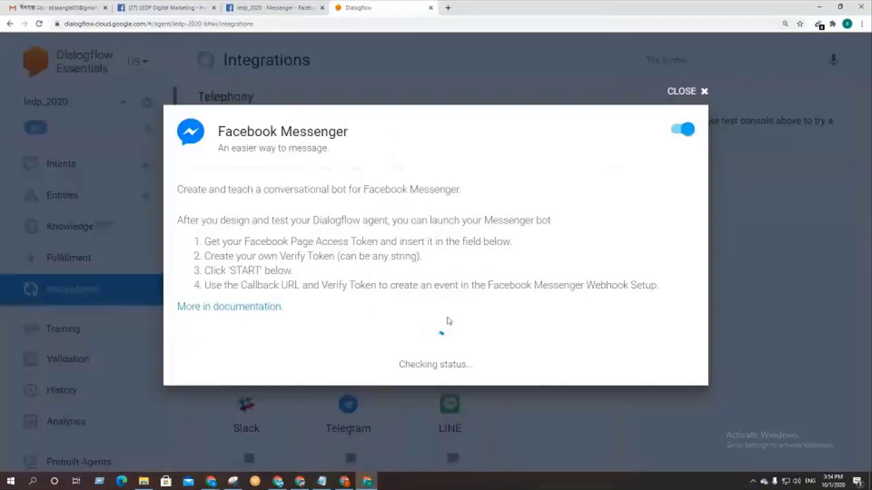
Step: Reopen the Messenger from Facebook integration and copy its Callback URL
left_click(446, 321)
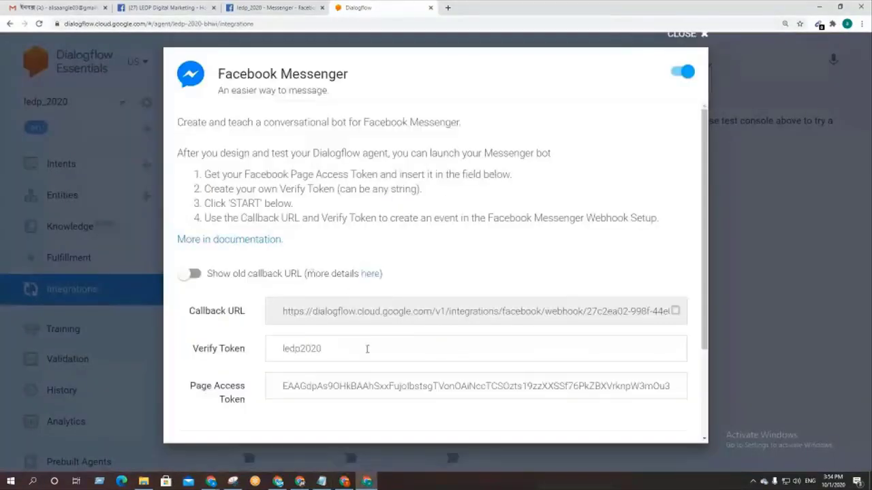
scroll(306, 327, "down", 3)
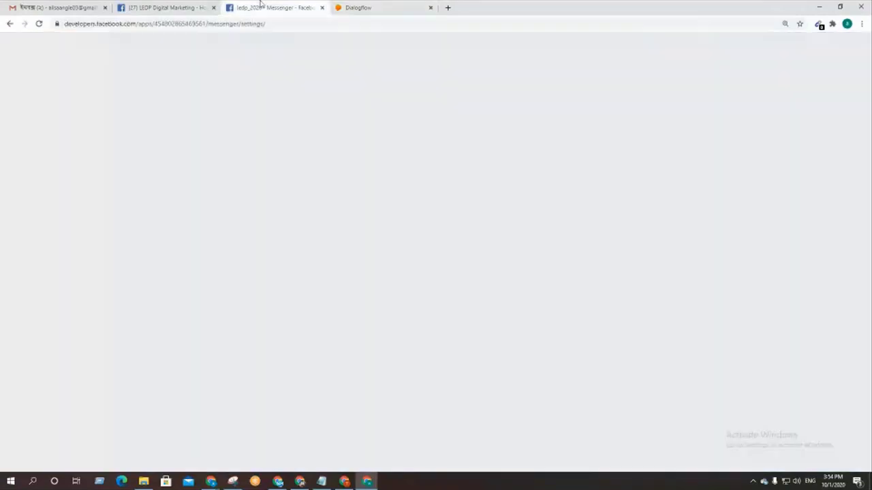
left_click(263, 7)
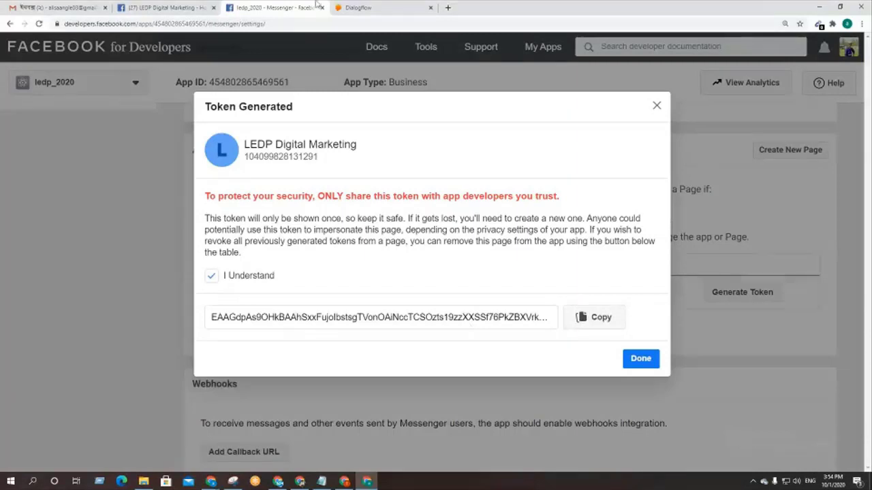
left_click(358, 7)
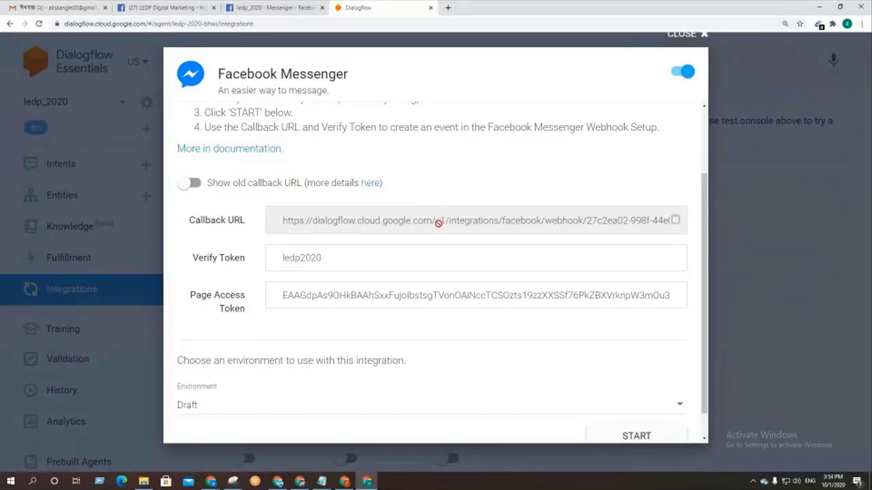
left_click(676, 221)
Step: Add a 'Callback Url:' line with the Dialogflow webhook address to the Notepad notes
left_click(676, 221)
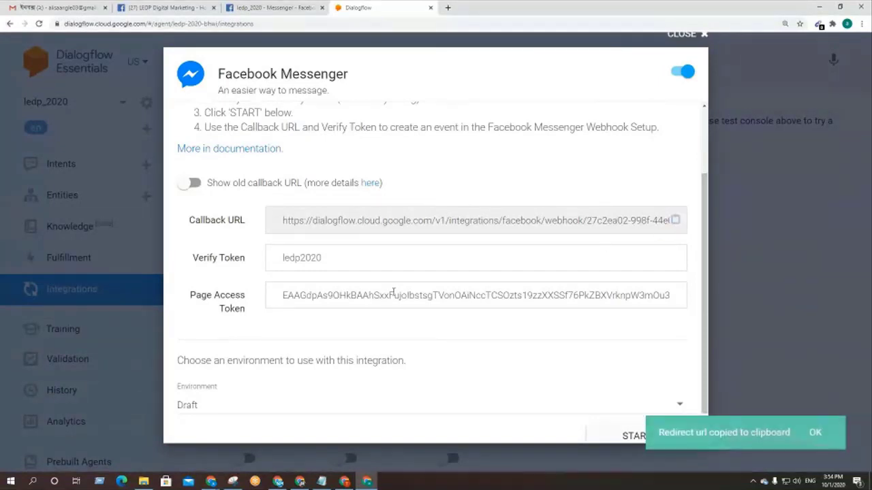
scroll(394, 293, "down", 1)
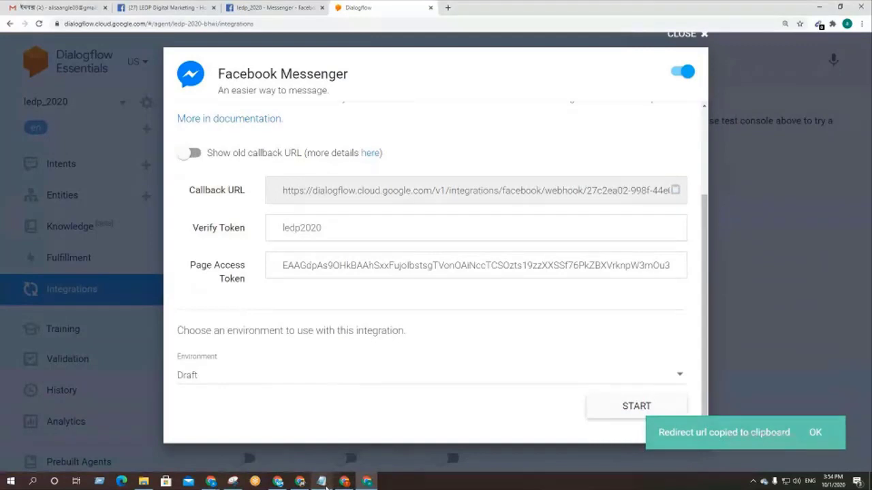
left_click(324, 484)
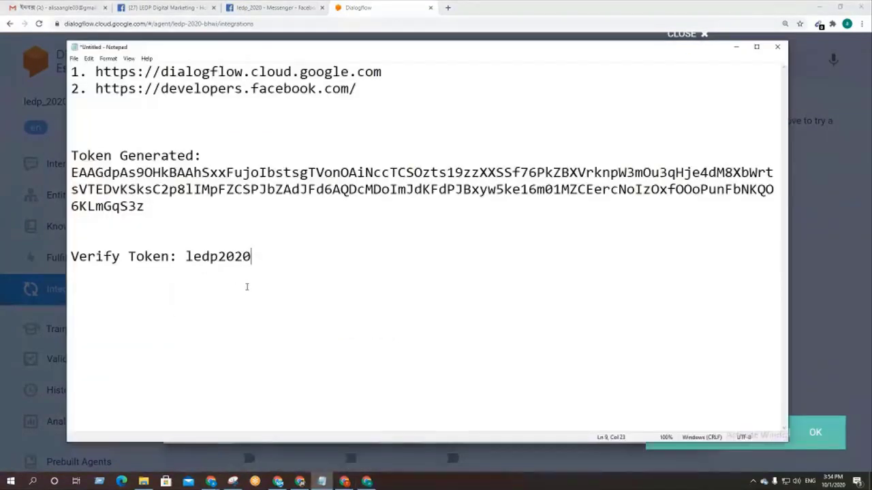
key("Return")
key("Return")
key("Return")
type("C")
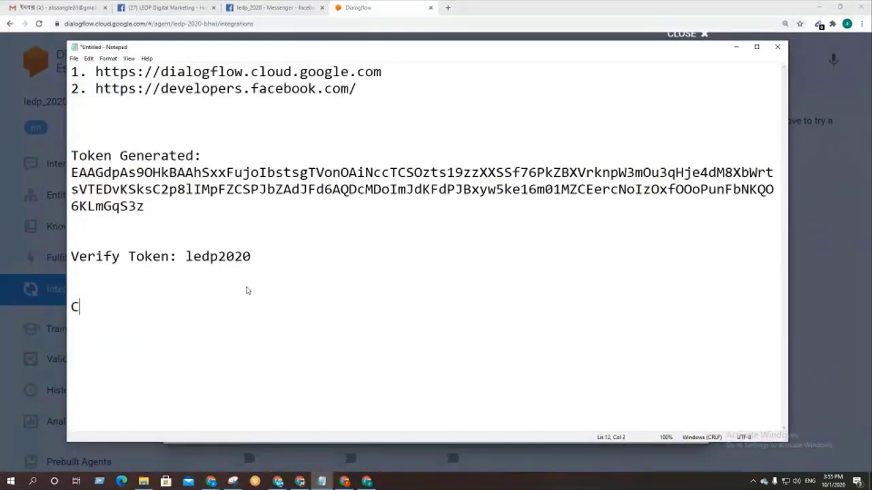
type("allbac")
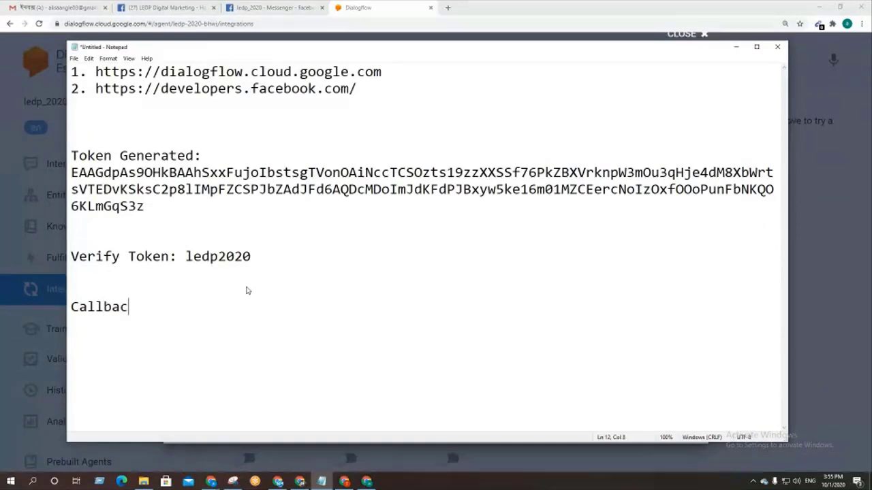
type("k Url:")
key("ctrl+v")
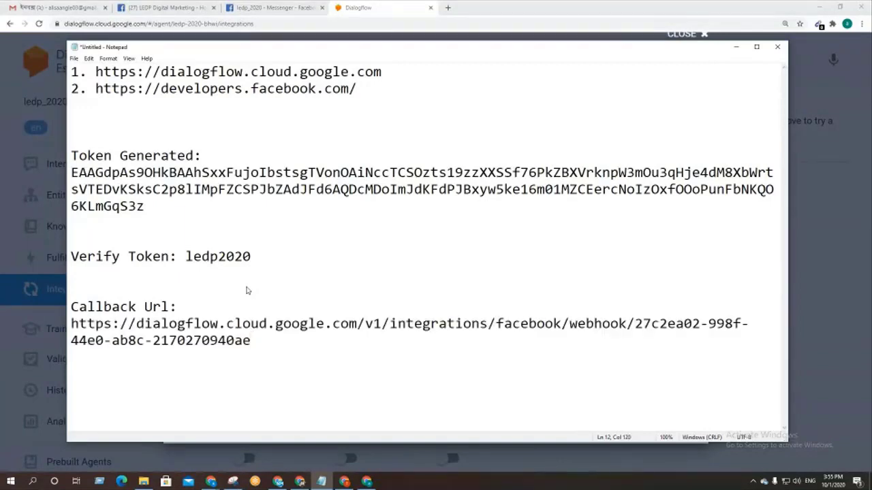
left_click(417, 5)
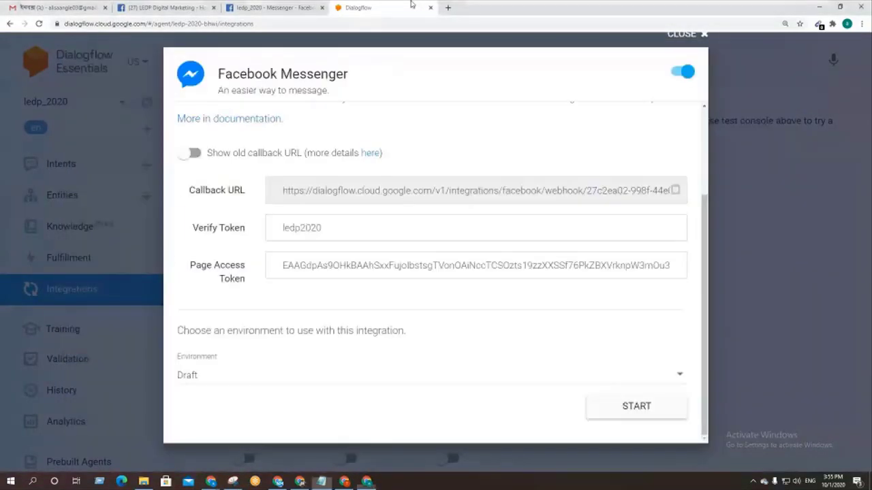
Step: Copy the callback URL and start the ledp_2020 Messenger integration in Dialogflow
left_click(675, 190)
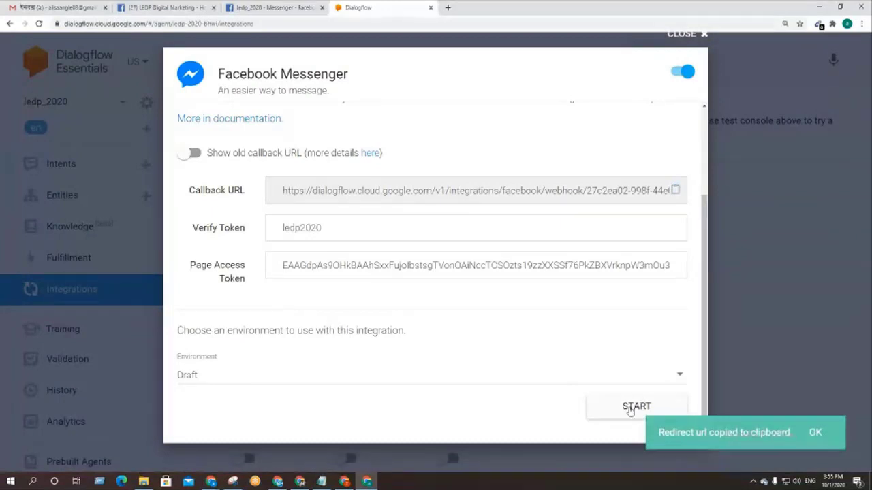
left_click(600, 407)
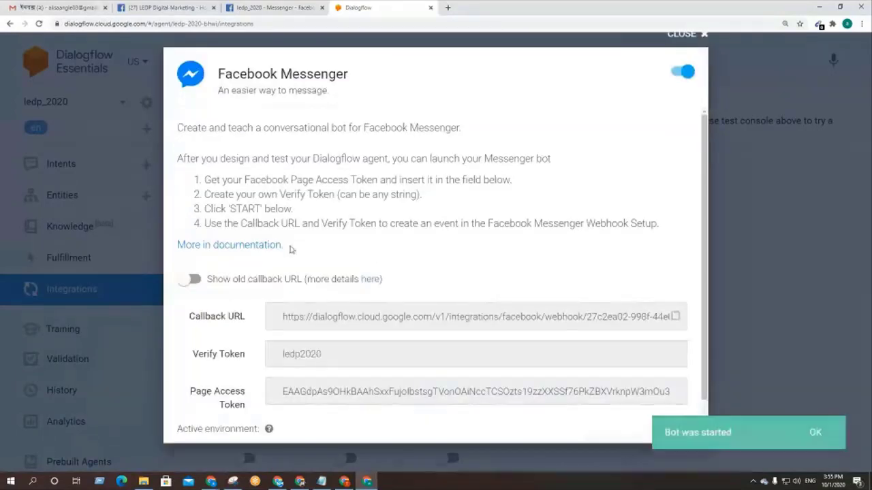
scroll(408, 225, "down", 1)
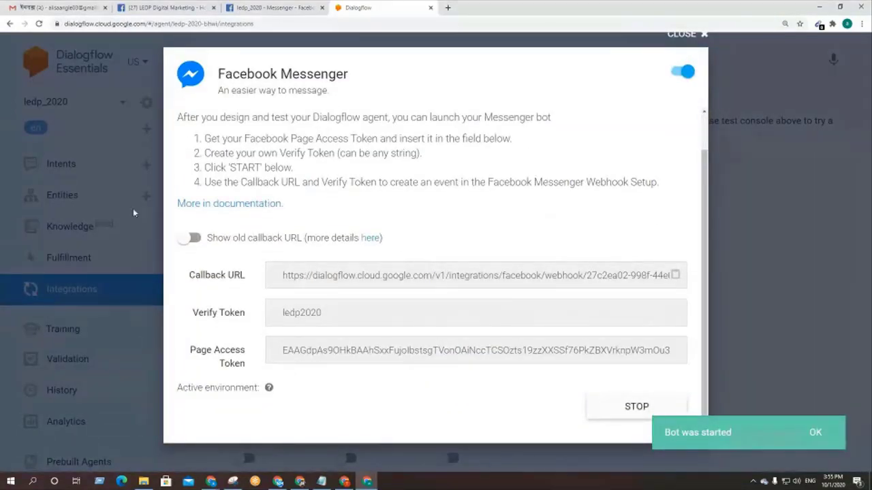
left_click(250, 7)
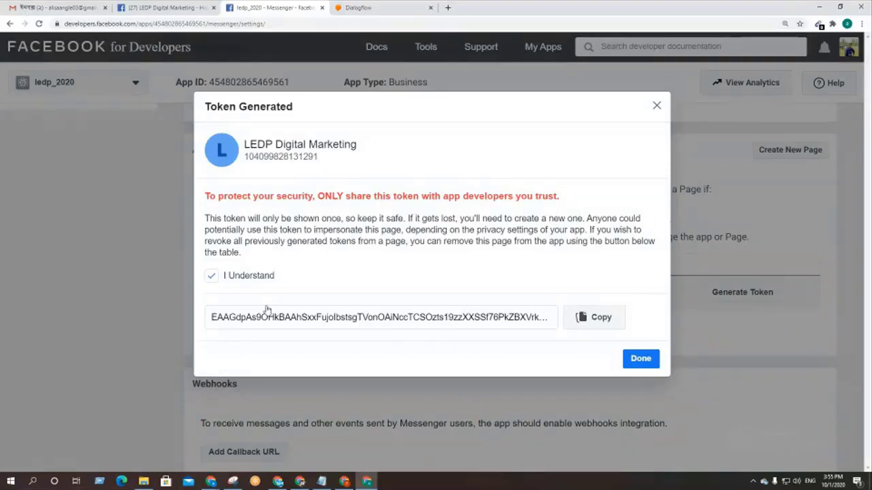
Step: Close the Token Generated notice and open the Webhooks Add Callback URL form
left_click(640, 359)
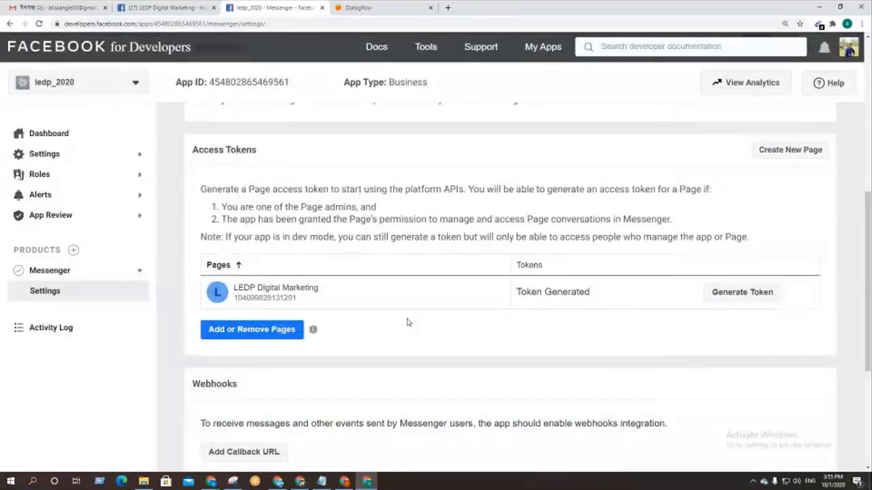
scroll(407, 320, "down", 2)
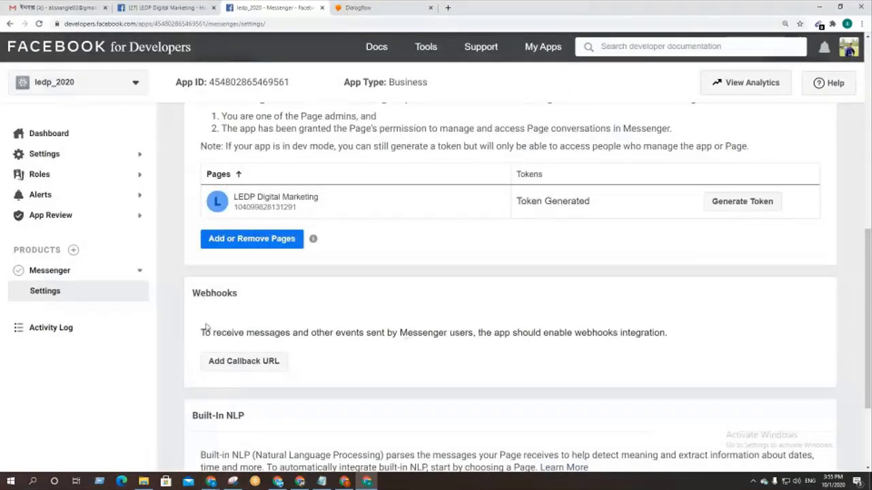
left_click(247, 366)
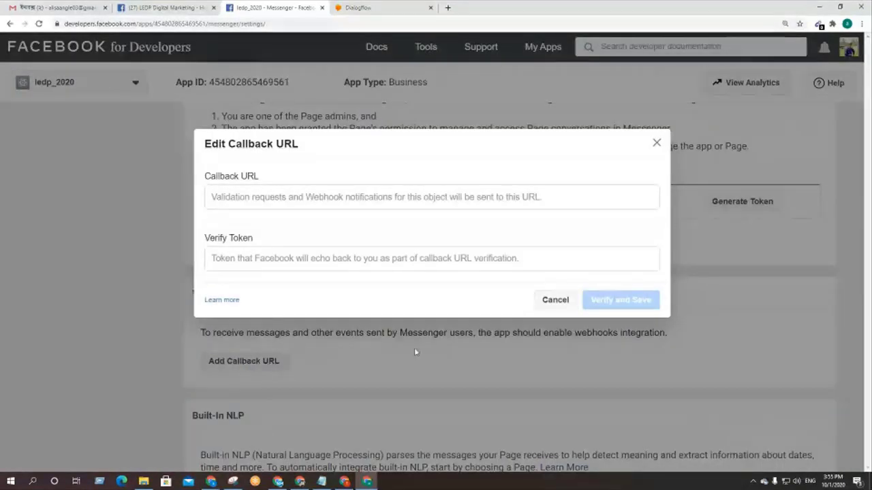
Step: Fill in the Dialogflow callback URL and the verify token from Notepad, then verify and save the webhook
left_click(263, 198)
key("ctrl+v")
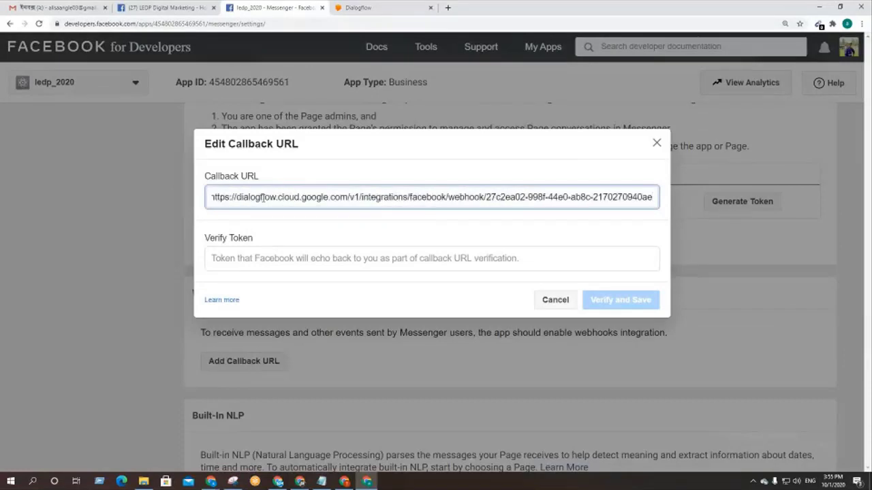
left_click(231, 262)
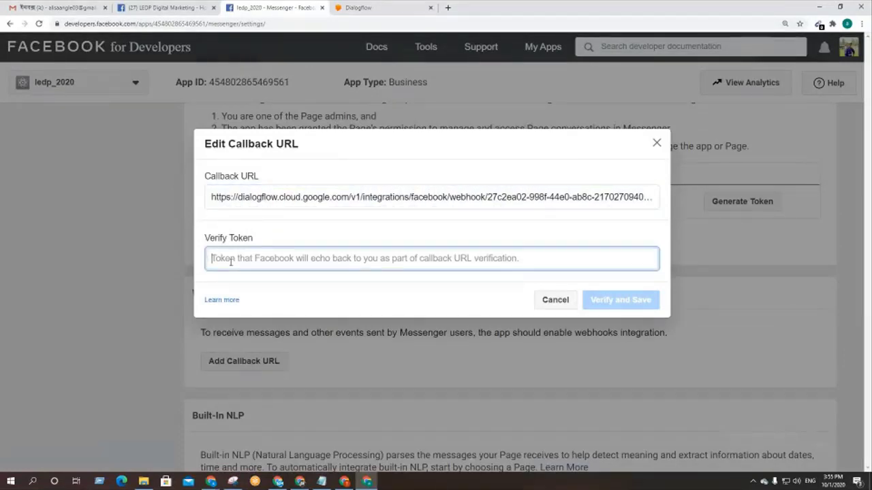
left_click(321, 482)
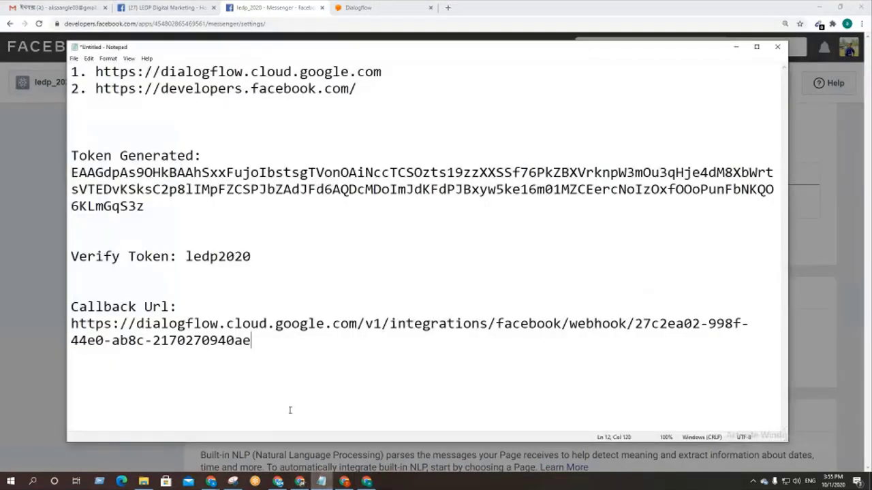
left_click_drag(252, 257, 188, 257)
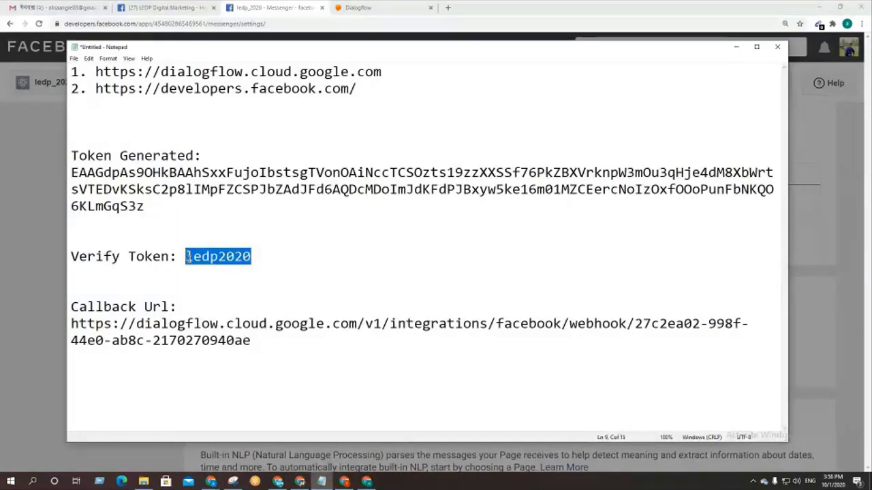
left_click(368, 482)
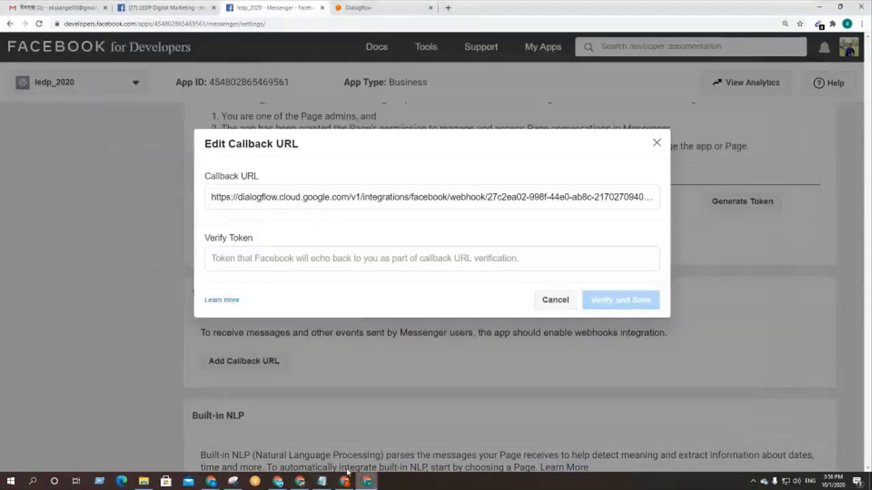
left_click(256, 260)
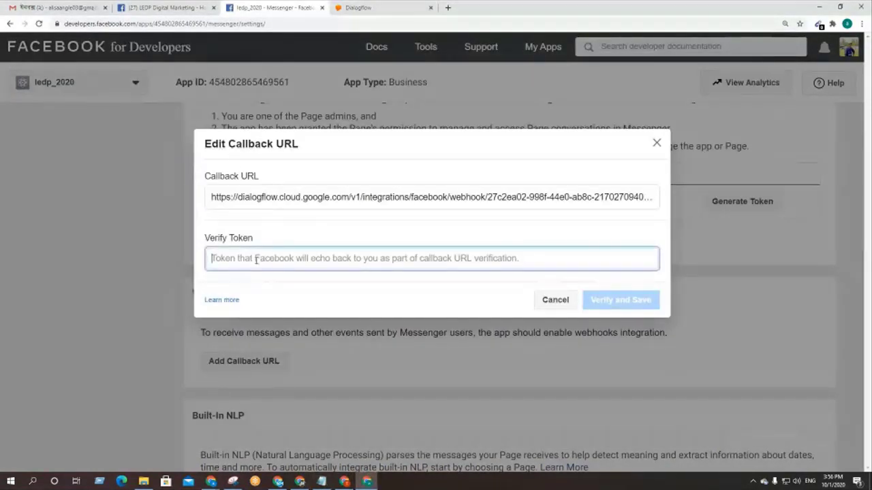
key("ctrl+v")
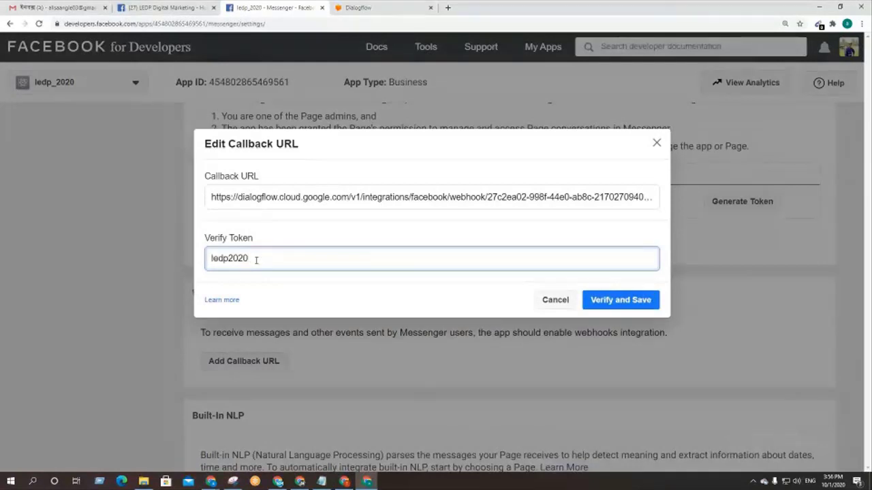
left_click(616, 307)
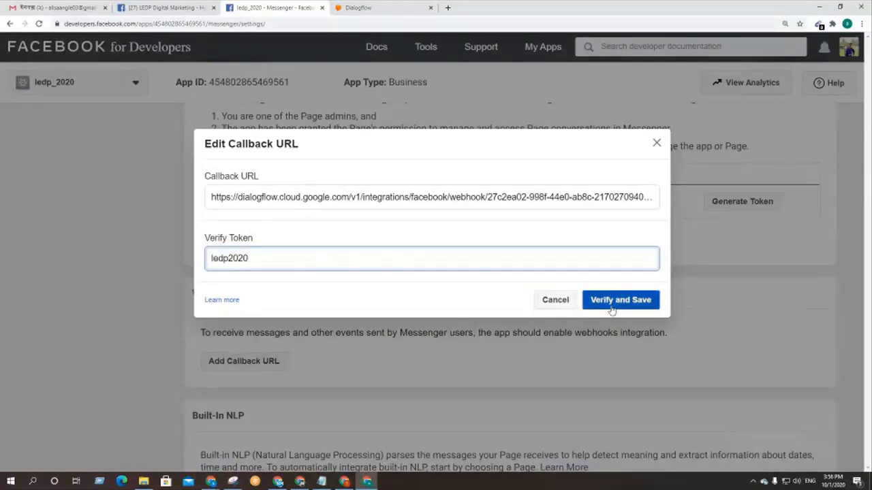
left_click(615, 306)
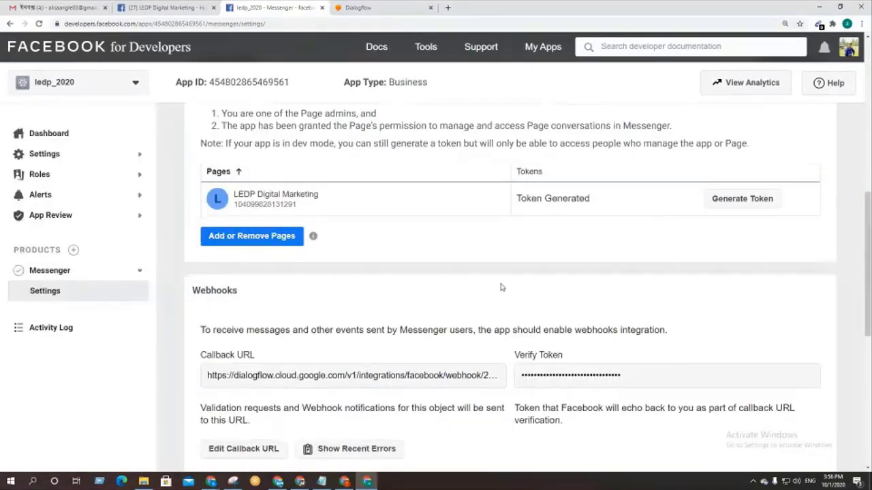
scroll(501, 288, "down", 3)
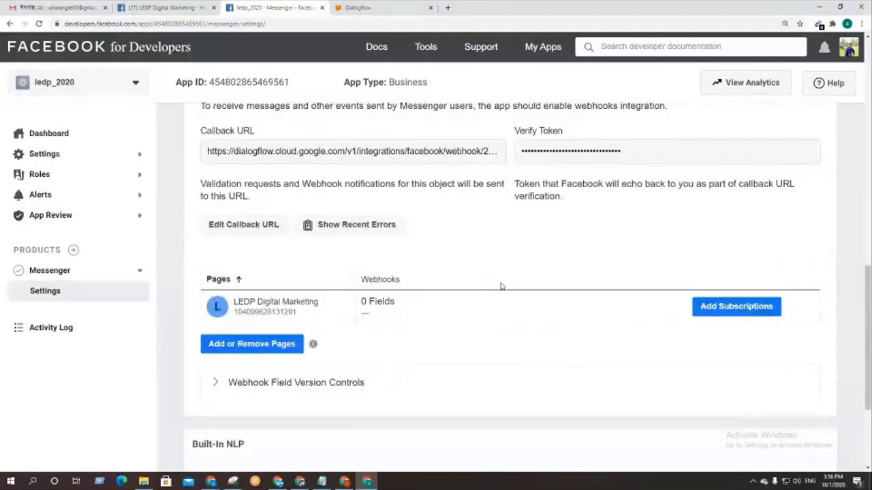
scroll(476, 289, "up", 1)
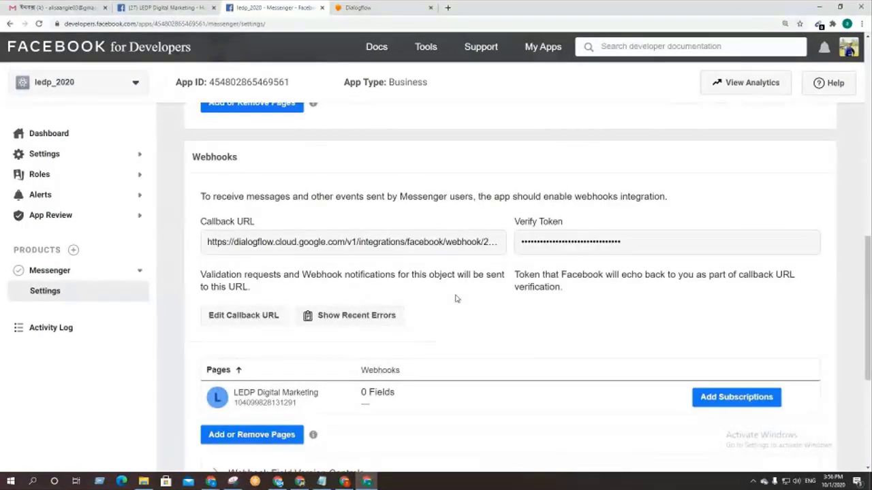
scroll(522, 352, "down", 1)
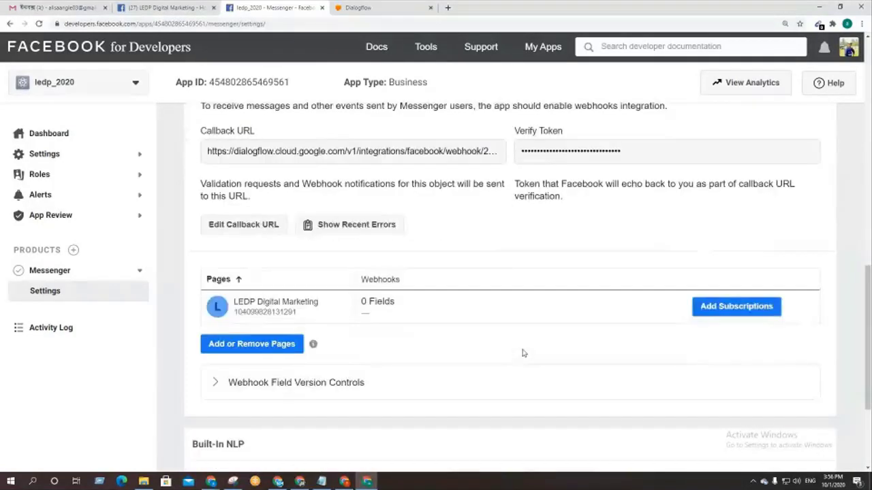
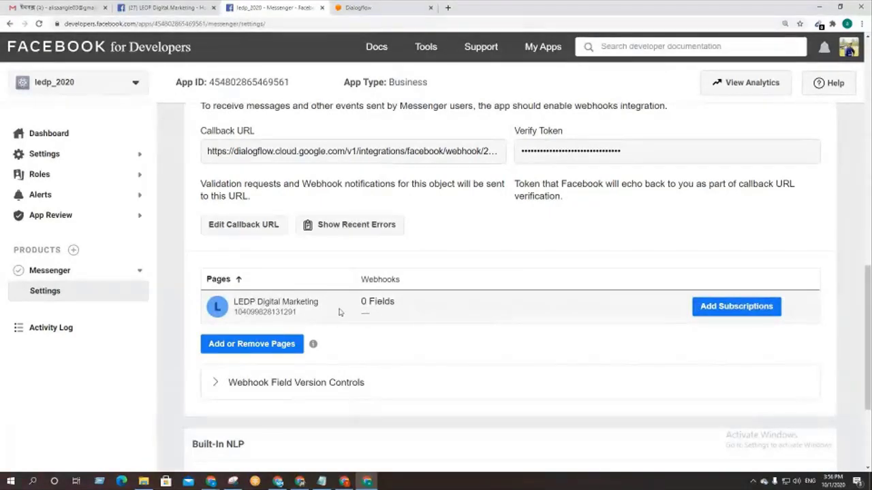
Step: Subscribe the LEDP Digital Marketing page webhook to messages and messaging_postbacks, and save
left_click(738, 310)
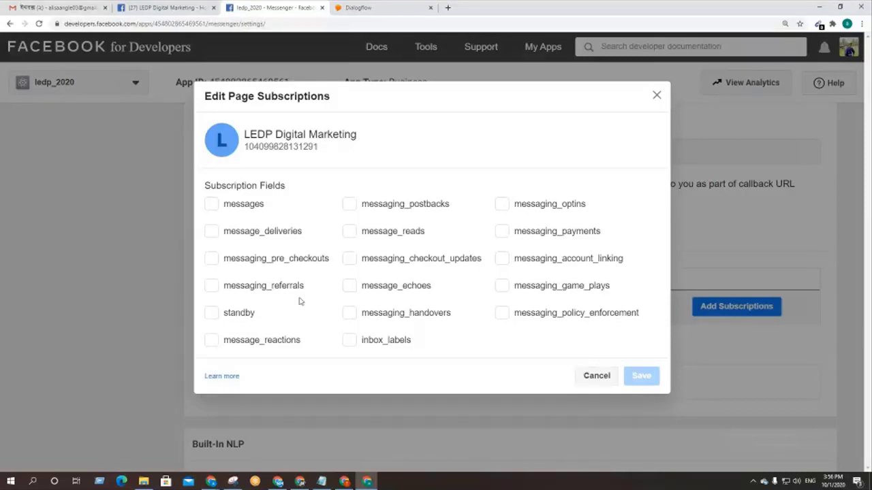
left_click(211, 206)
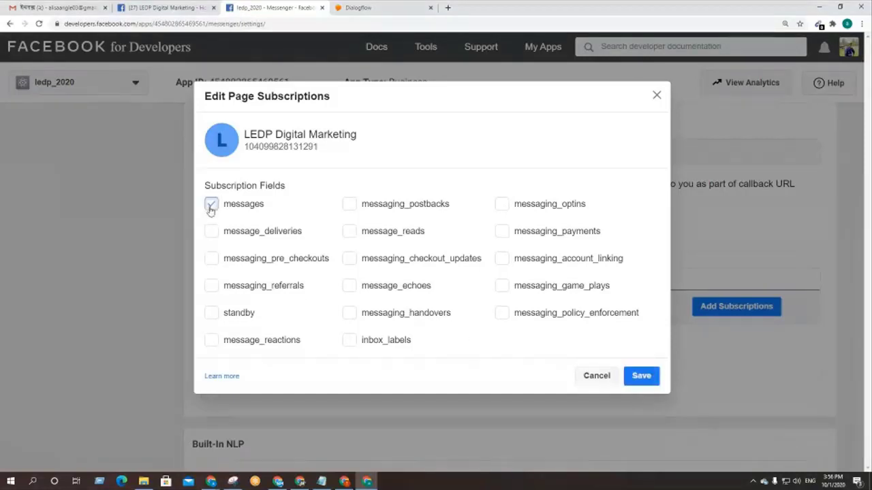
left_click(348, 205)
left_click(640, 378)
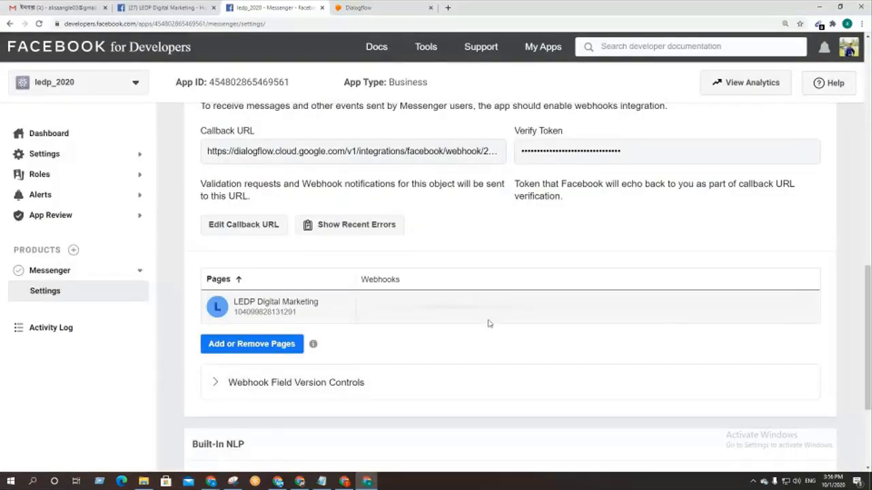
scroll(408, 327, "down", 2)
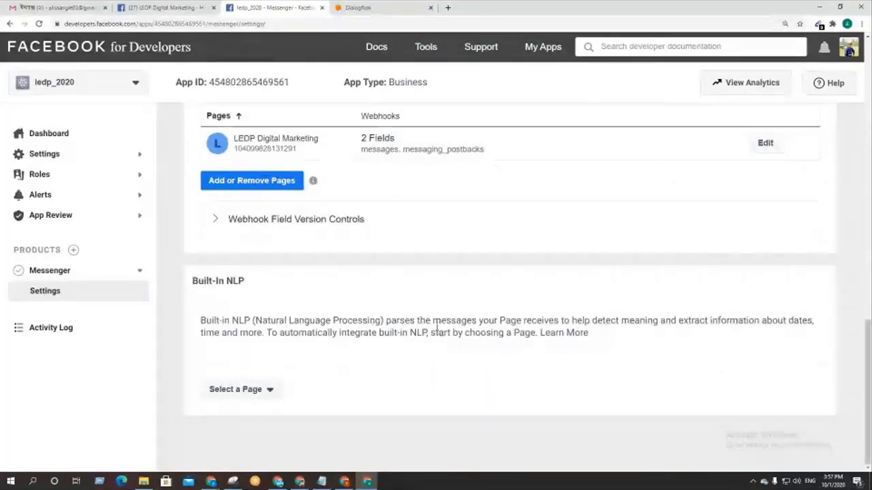
scroll(436, 324, "up", 2)
scroll(436, 324, "up", 3)
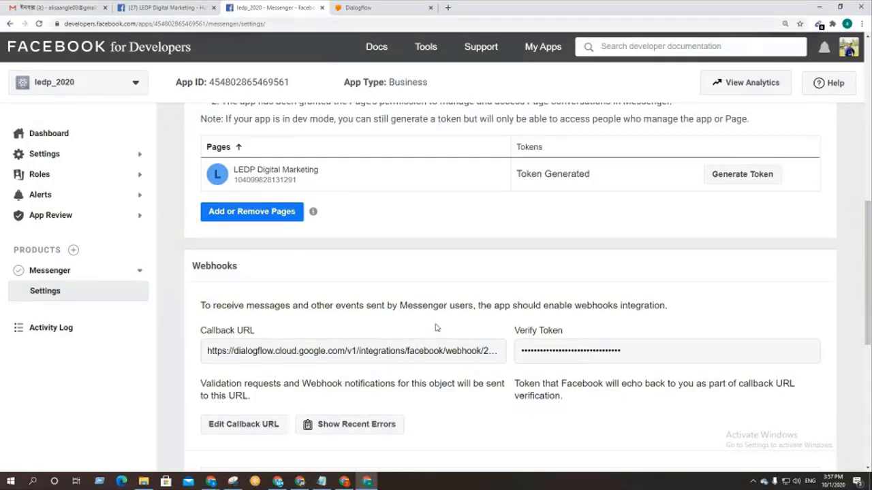
Step: Close the Facebook Messenger integration dialog in the ledp_2020 Dialogflow agent
left_click(361, 7)
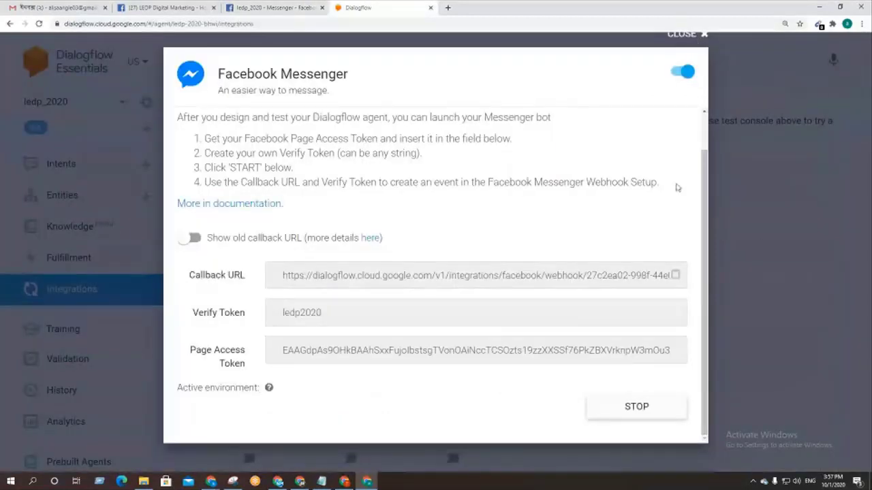
scroll(673, 183, "up", 1)
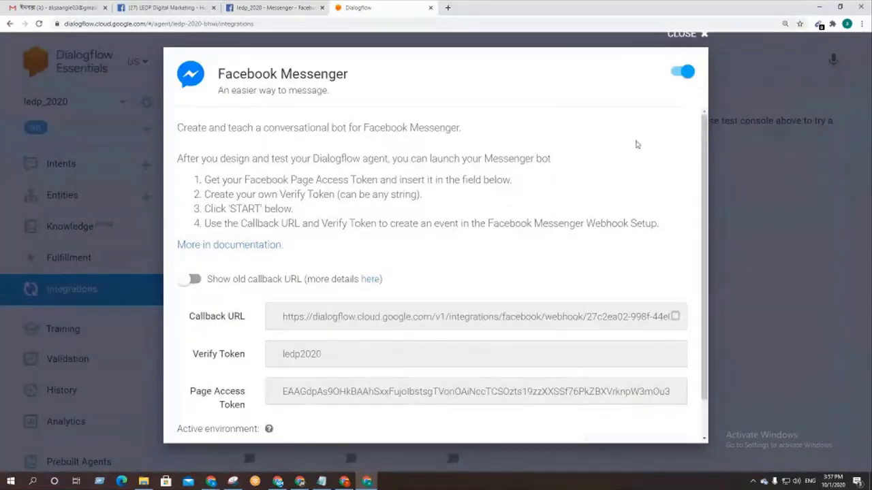
left_click(688, 36)
scroll(116, 228, "down", 4)
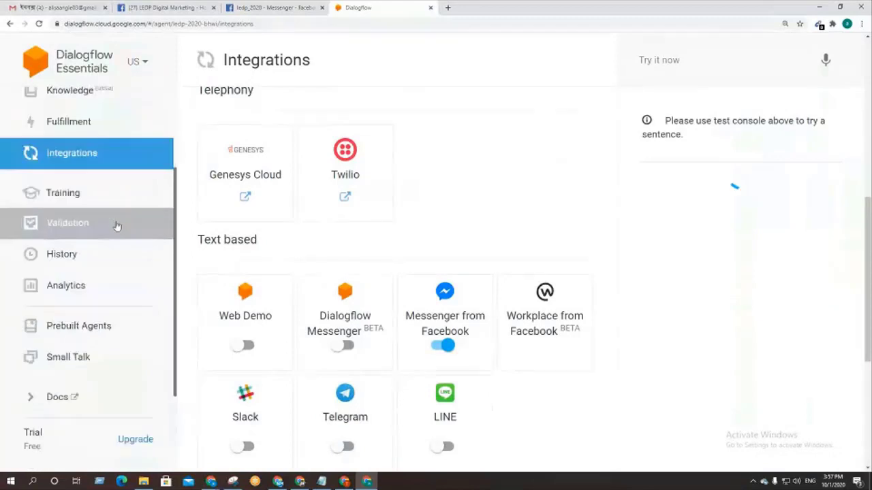
Step: Expand the About agent answers under Small Talk, then return to the Facebook page
left_click(68, 229)
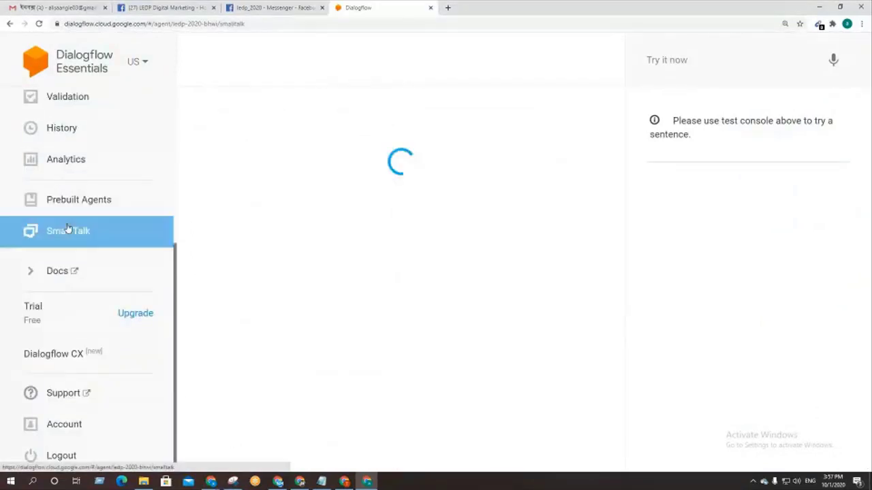
scroll(284, 273, "down", 2)
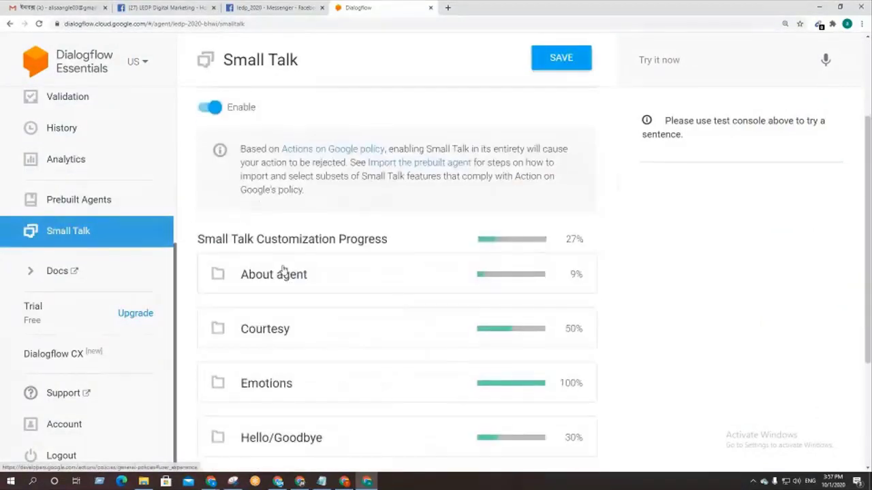
left_click(284, 277)
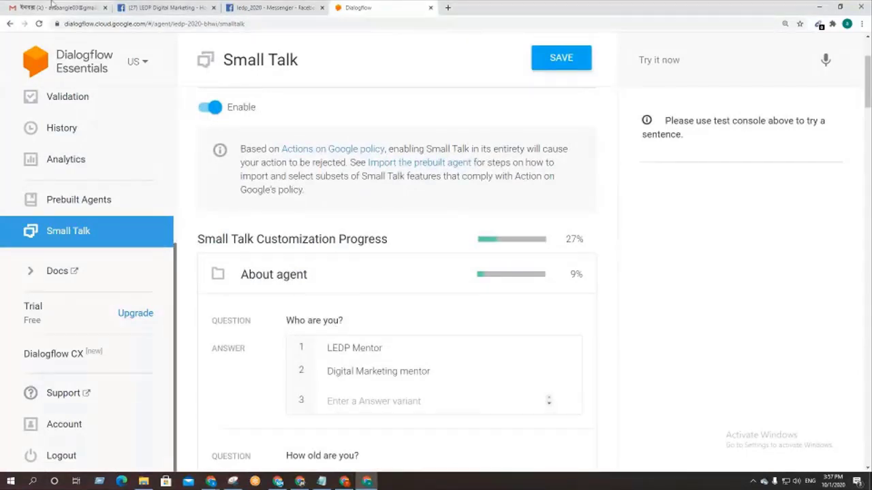
left_click(167, 7)
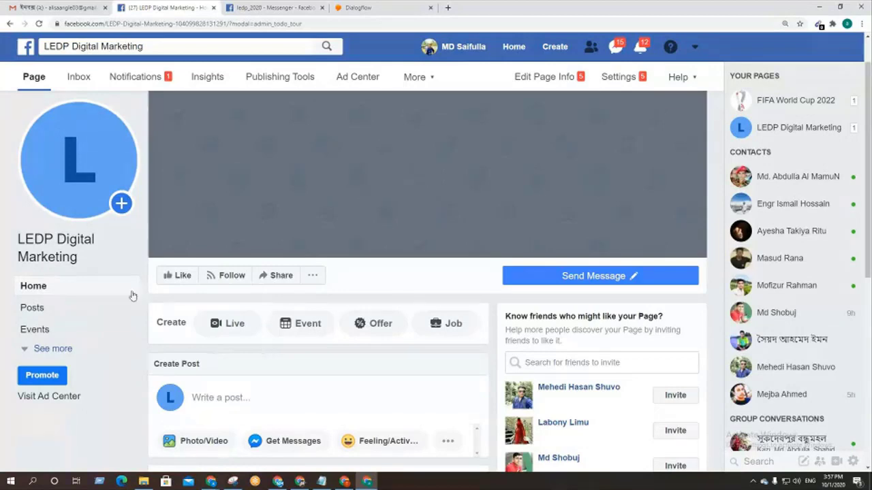
Step: Reload the page and start a Test Button Messenger chat with Get Started
mouse_move(582, 279)
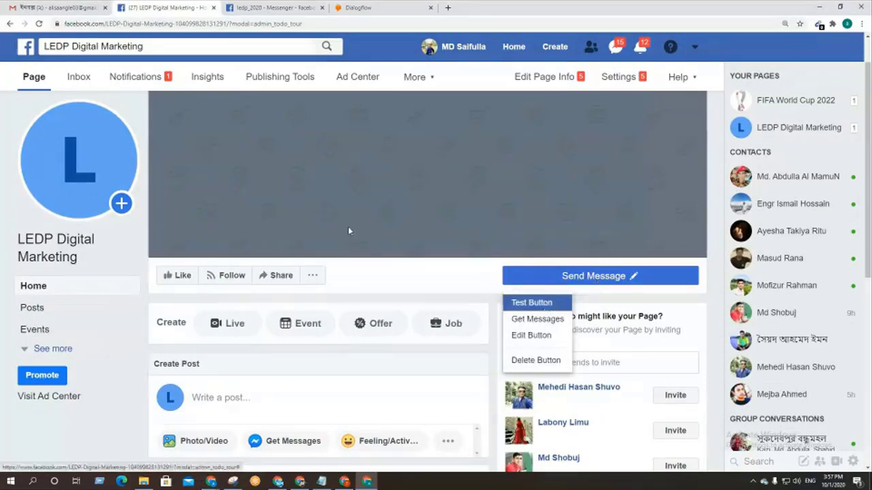
left_click(39, 23)
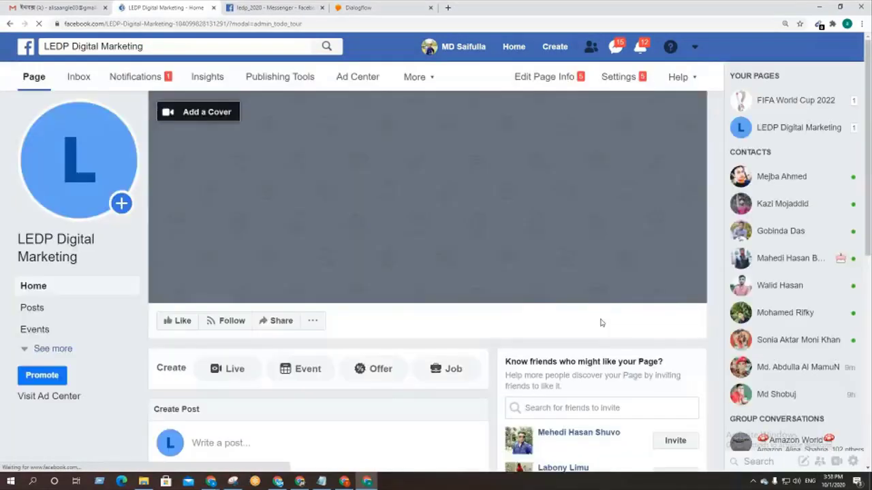
mouse_move(585, 334)
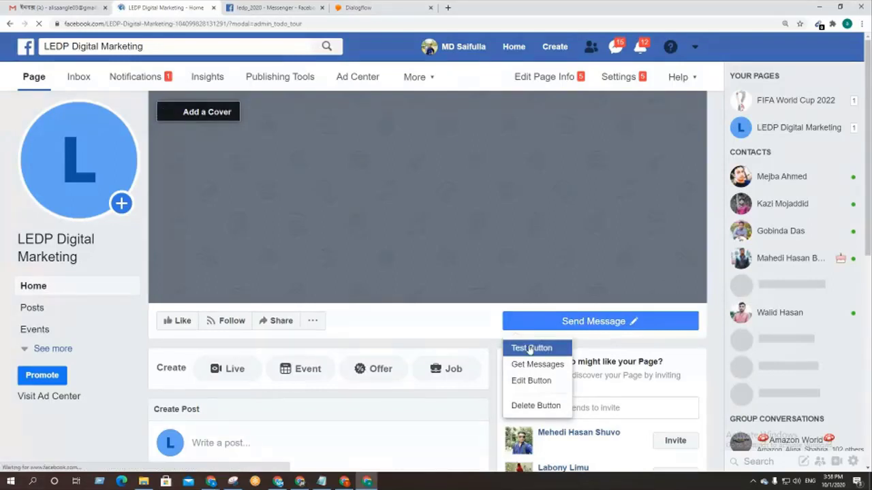
left_click(530, 349)
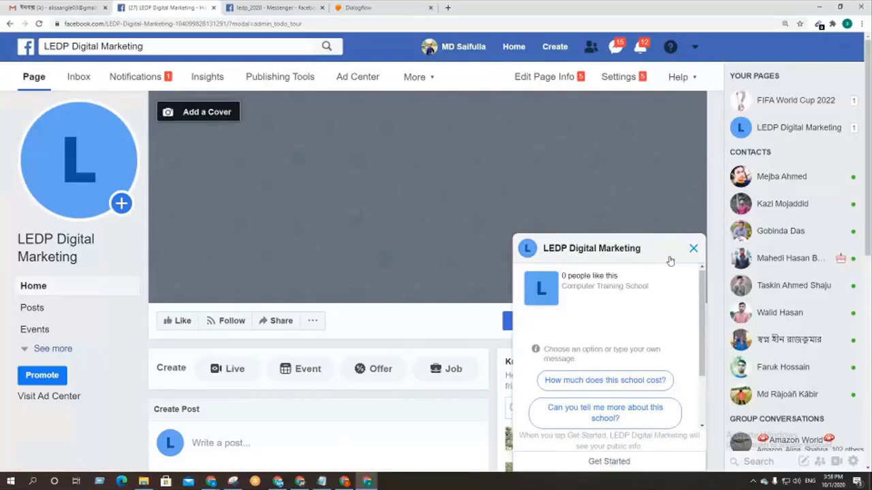
left_click(602, 463)
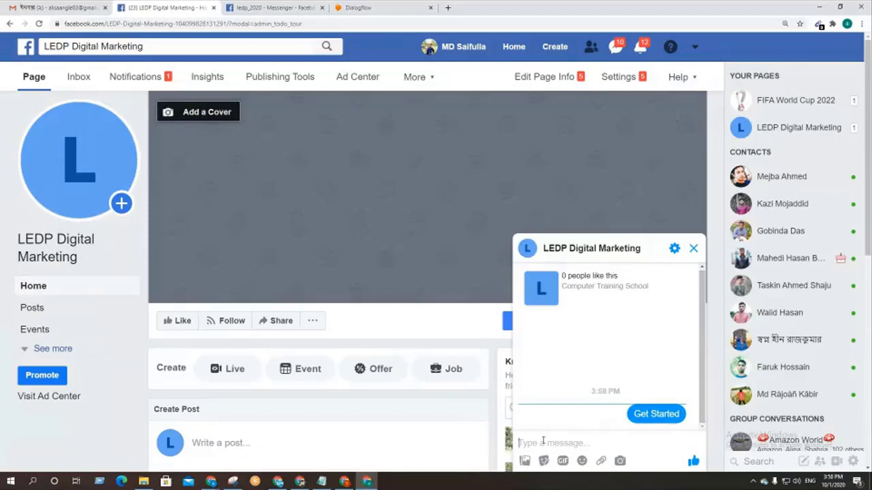
Step: Send 'hello' and 'hi' to the page's bot, then return to Dialogflow Small Talk
type("h")
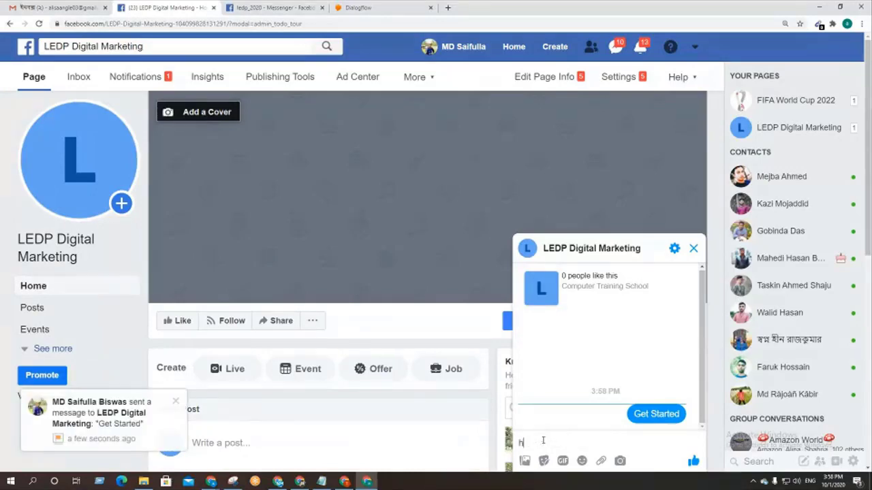
type("ello")
key("Return")
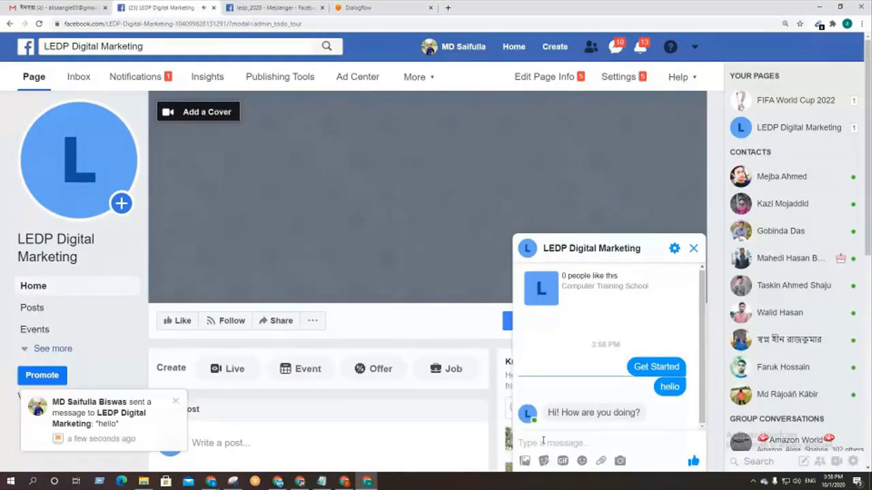
type("hi")
key("Return")
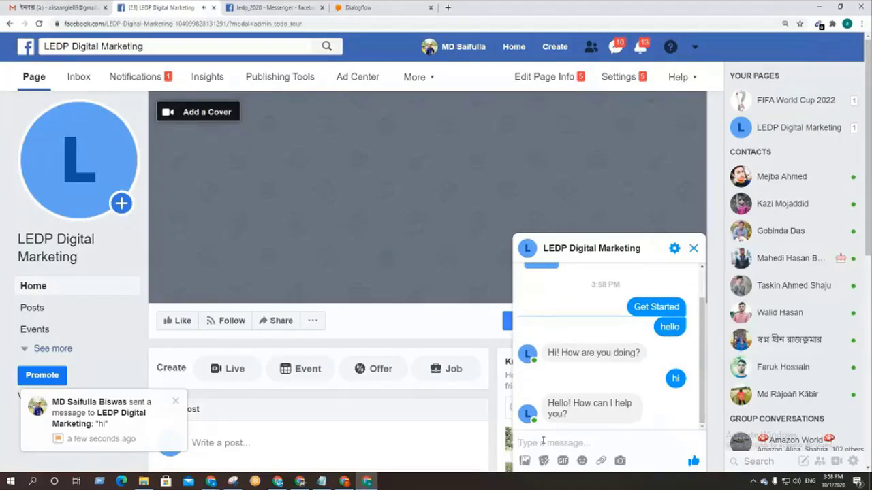
left_click(281, 6)
left_click(365, 7)
left_click_drag(366, 6, 266, 7)
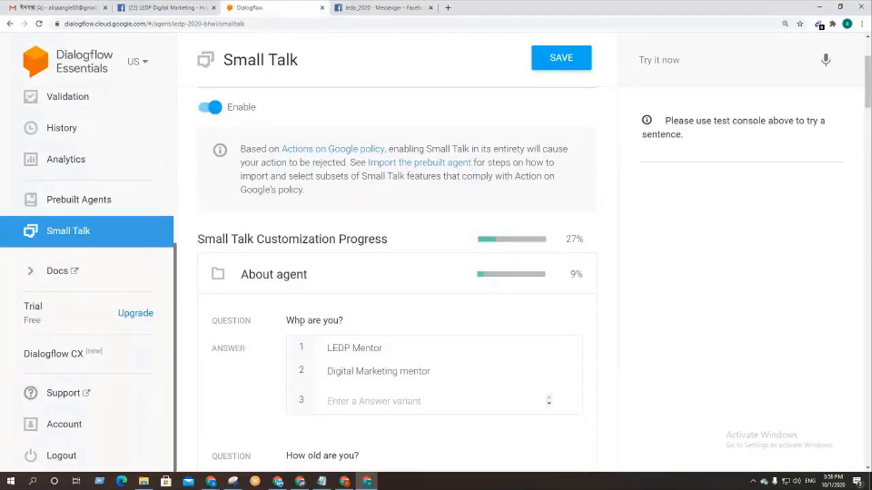
Step: Copy 'Who are you?' from Small Talk and send it in the page's Messenger chat
triple_click(299, 320)
key("ctrl+c")
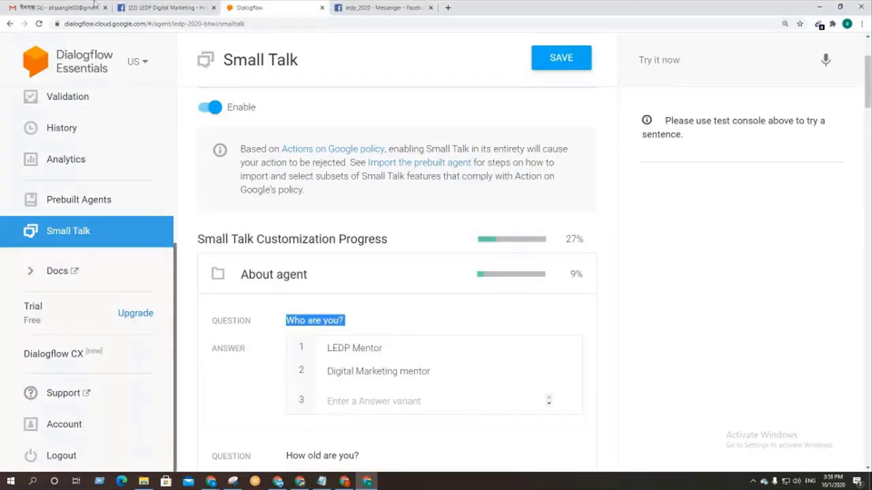
left_click(161, 7)
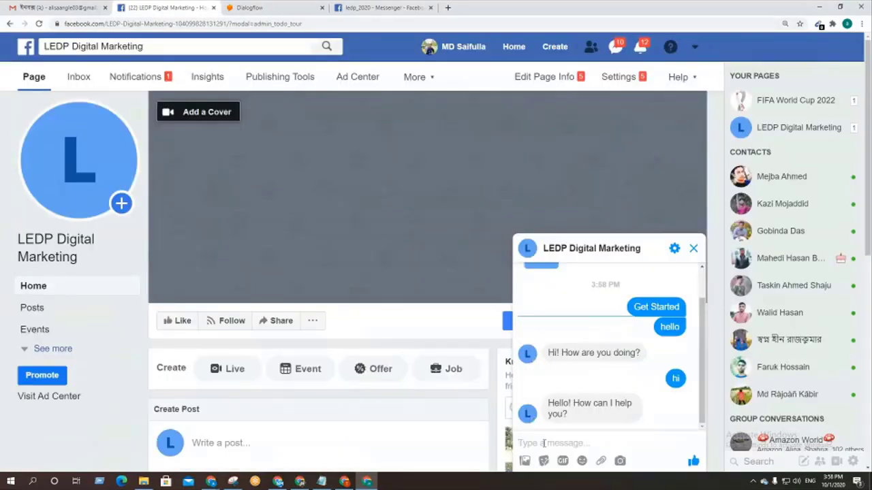
left_click(544, 443)
key("ctrl+v")
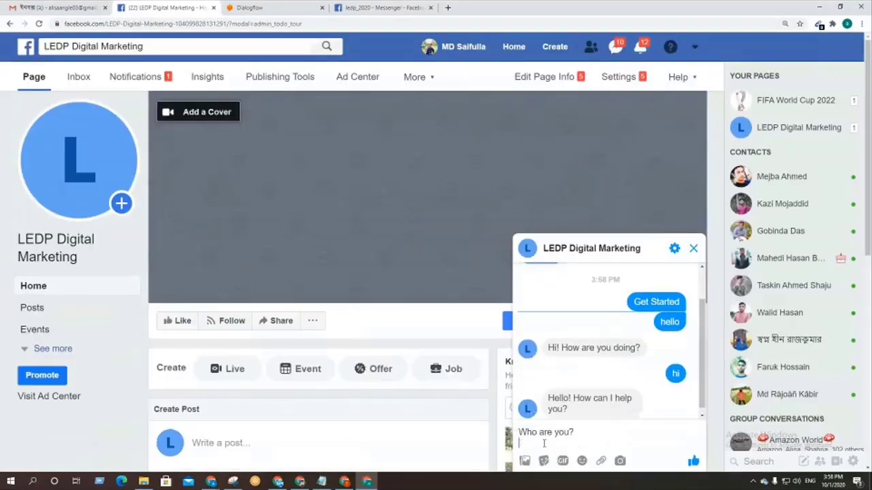
key("Return")
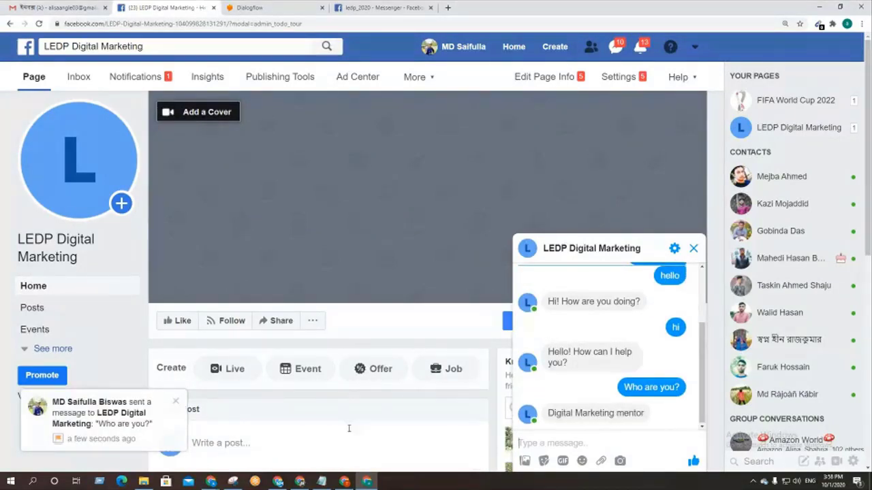
Step: Ask 'Who are you?' again and get the reply 'Digital Marketing mentor'
key("ctrl+Tab")
scroll(339, 324, "down", 1)
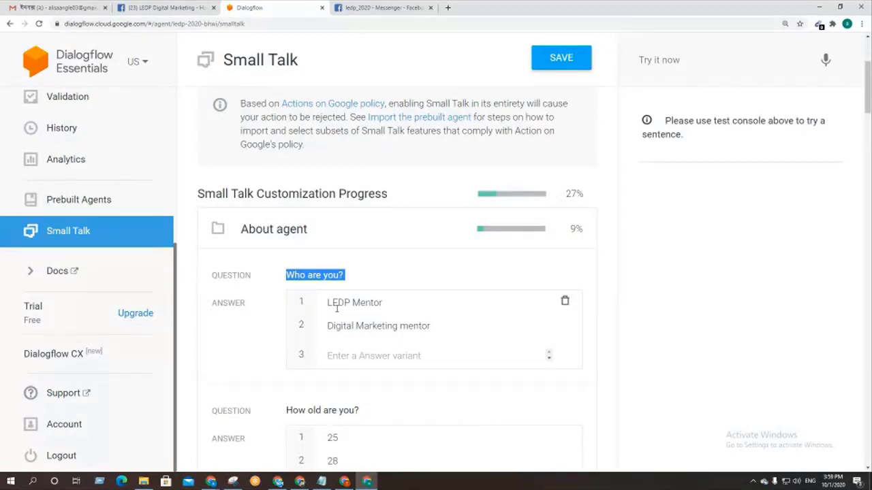
left_click(154, 6)
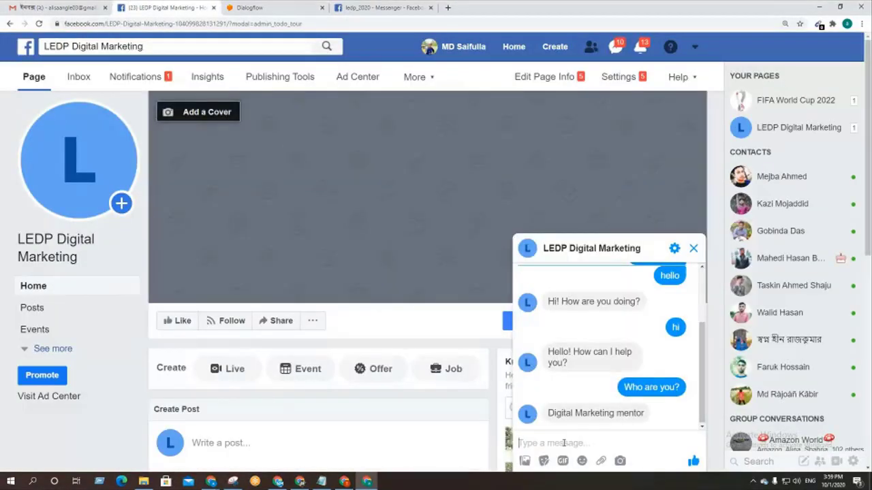
key("ctrl+v")
key("Return")
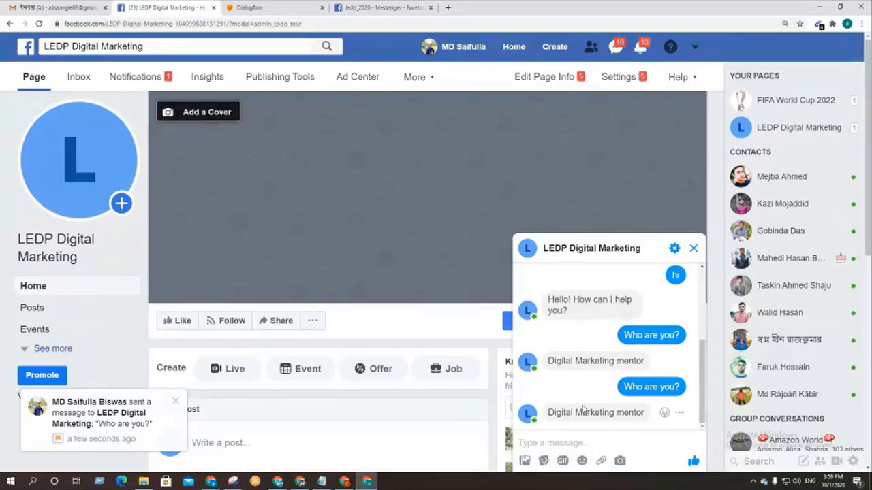
left_click(272, 8)
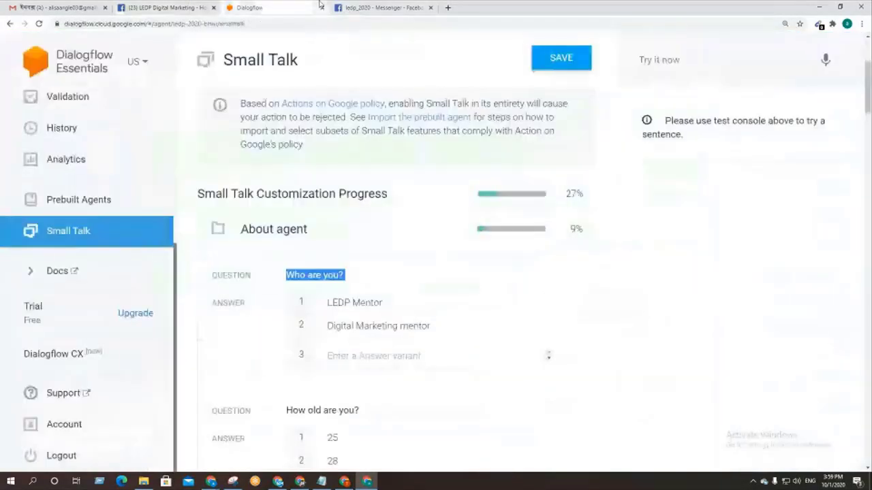
Step: Ask the page's bot 'How old are you?' twice in Messenger, getting ages 35 and 25
scroll(379, 303, "down", 1)
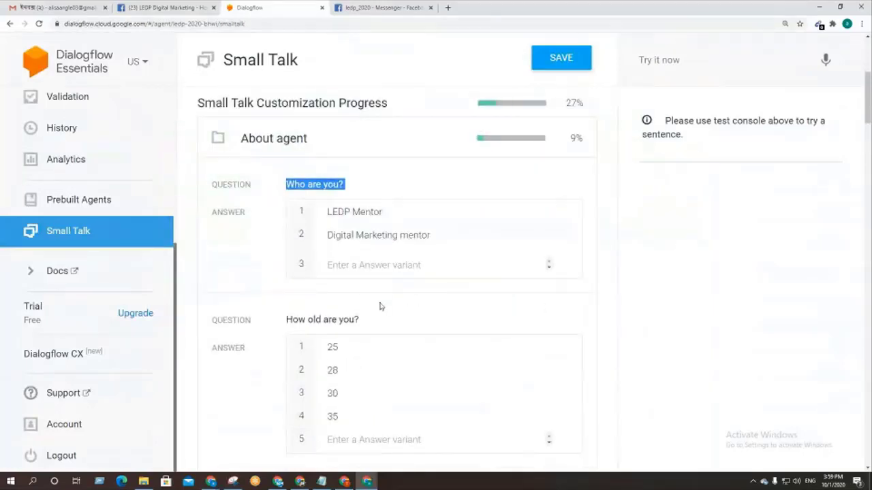
triple_click(336, 320)
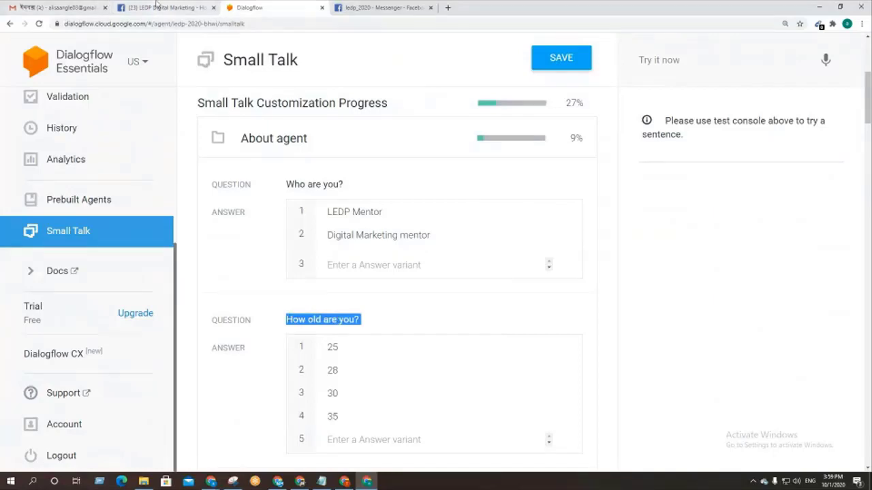
left_click(163, 7)
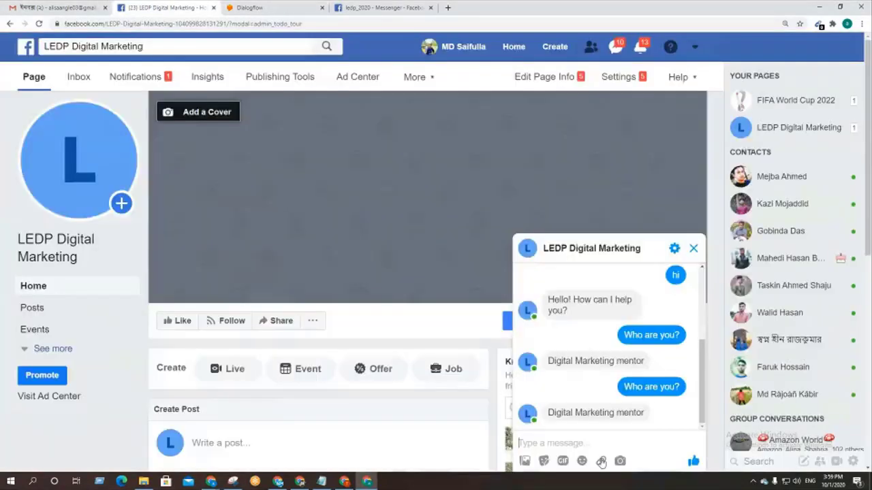
left_click(594, 444)
type("How old are you?")
key("Return")
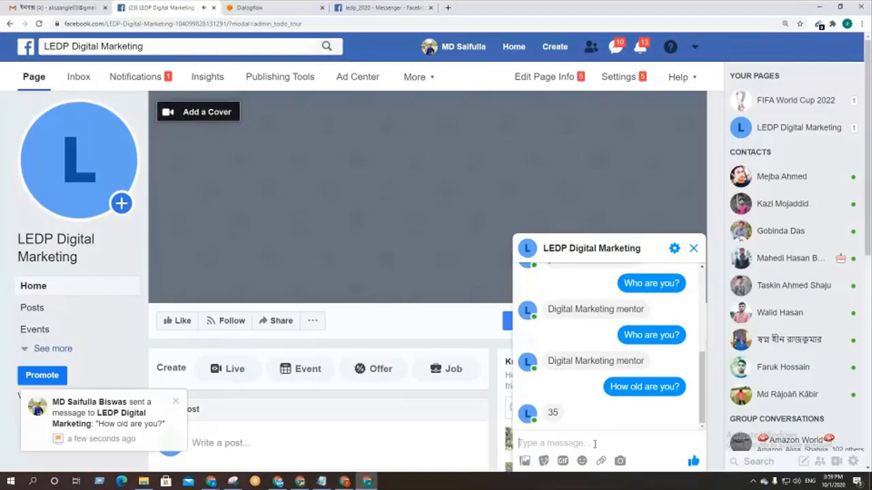
type("How old are you?")
key("Return")
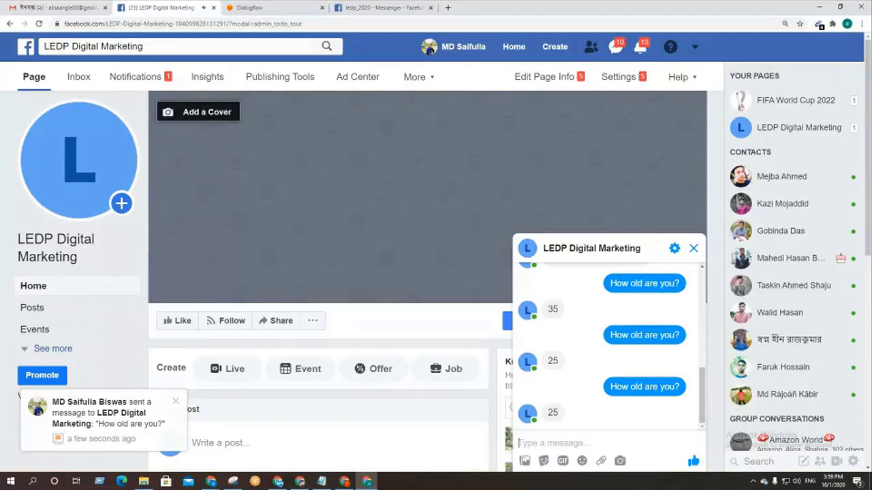
left_click(270, 4)
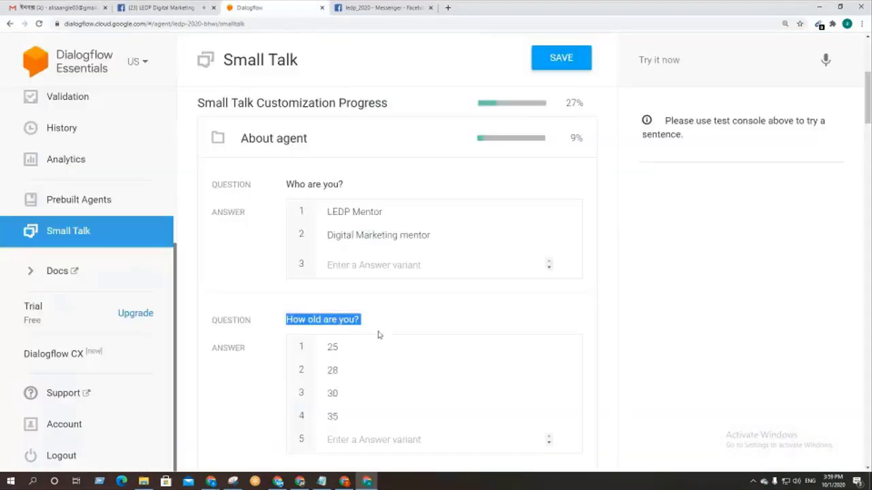
scroll(382, 330, "down", 2)
scroll(383, 330, "down", 10)
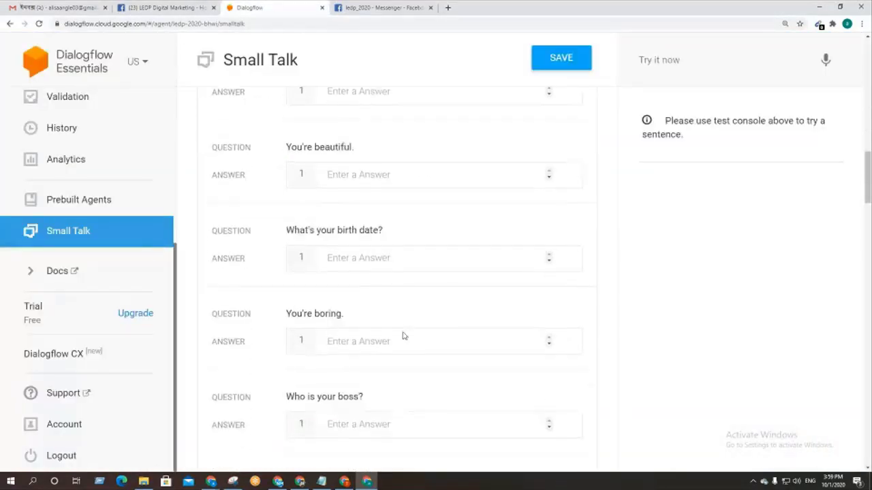
scroll(402, 334, "down", 2)
Step: Send 'Are you busy?' twice in the Messenger chat, drawing replies 'no' then 'yes'
scroll(358, 318, "up", 2)
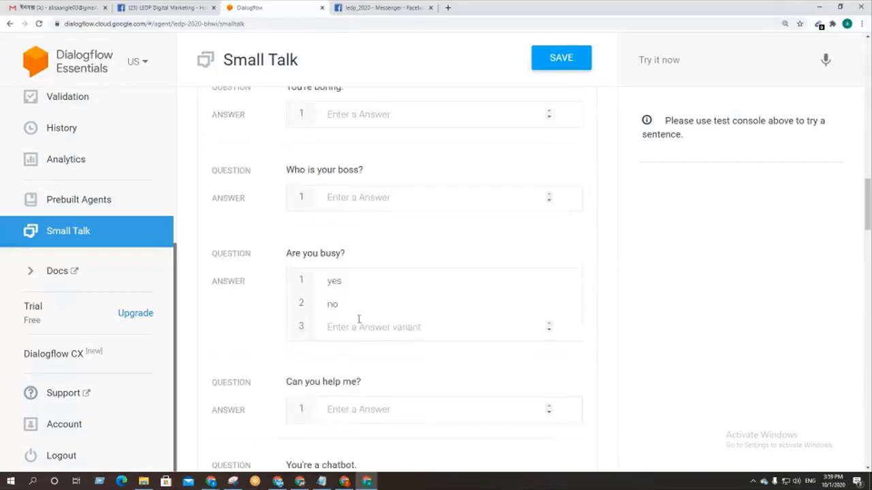
triple_click(300, 252)
key("ctrl+c")
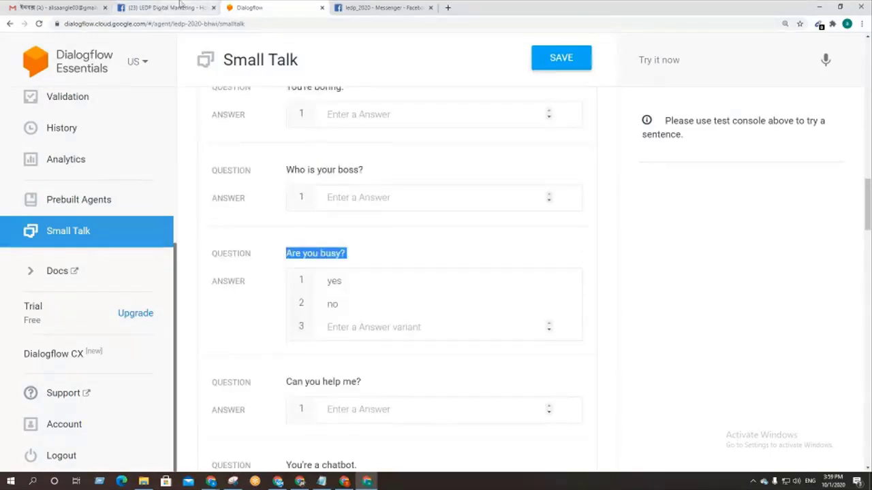
left_click(157, 7)
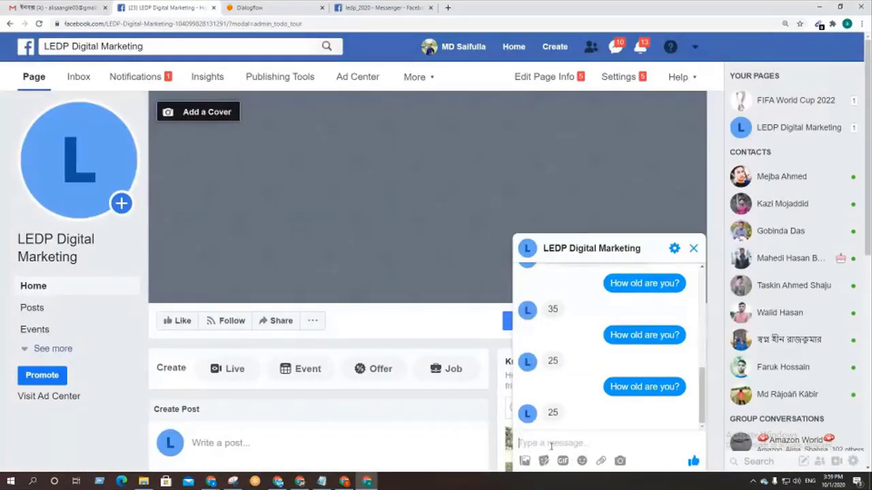
key("ctrl+v")
key("Return")
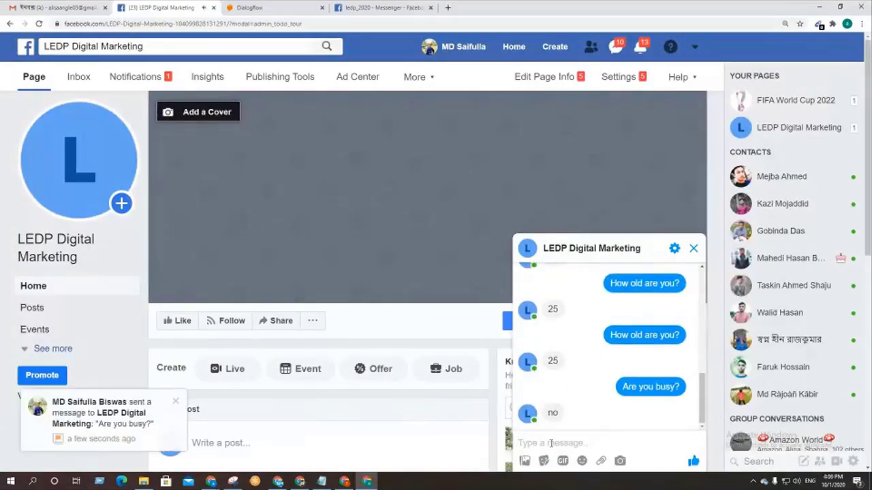
key("ctrl+v")
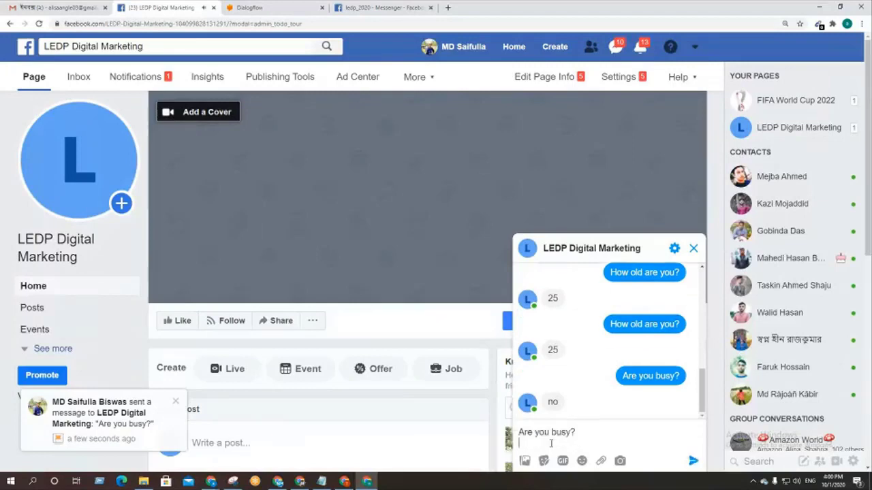
key("Return")
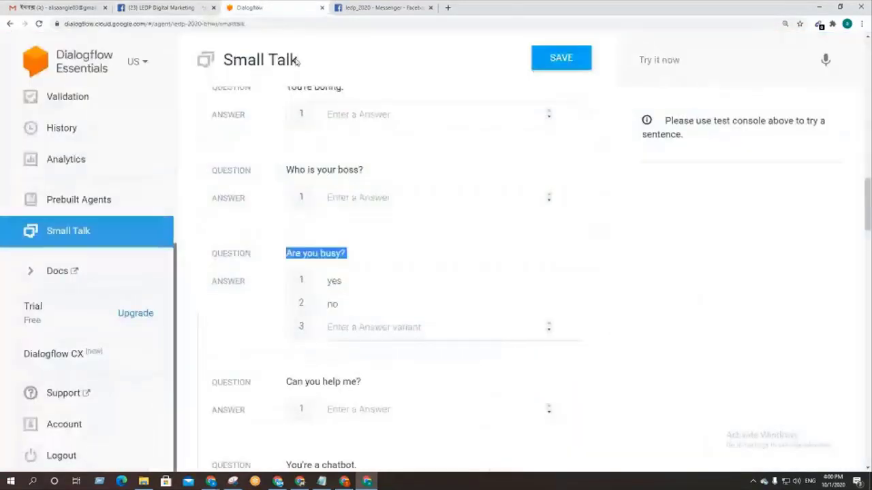
left_click(256, 8)
scroll(431, 370, "down", 9)
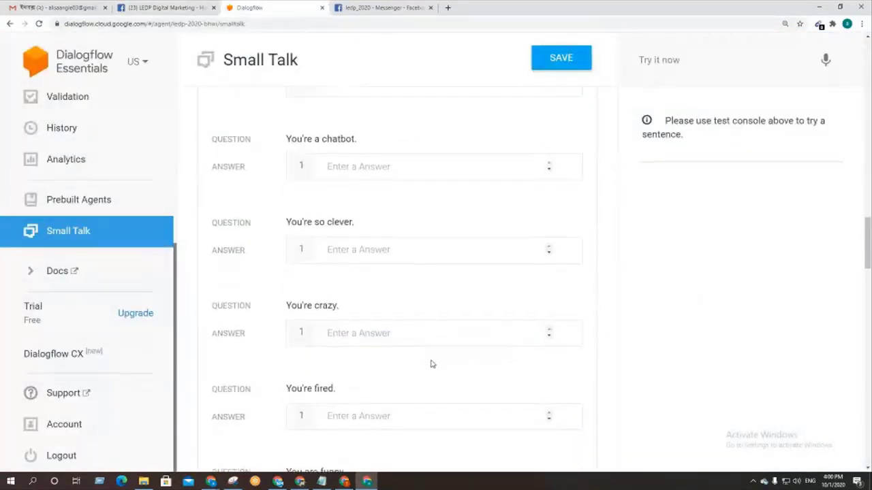
scroll(431, 360, "up", 15)
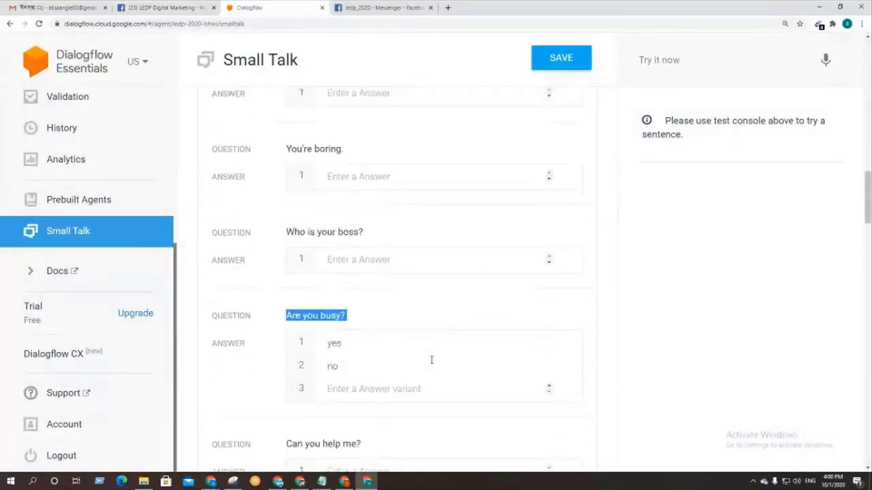
scroll(429, 362, "up", 4)
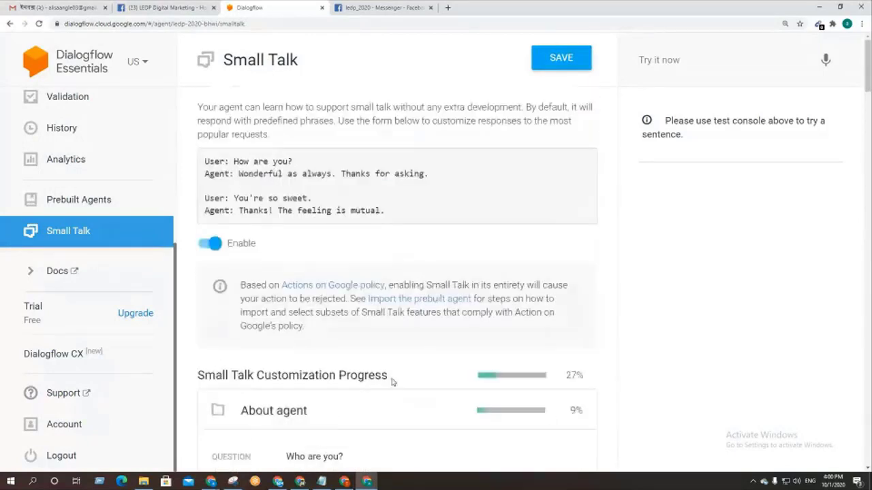
Step: Collapse About agent, expand Courtesy, and copy the 'Great!' question
scroll(361, 326, "down", 2)
left_click(331, 275)
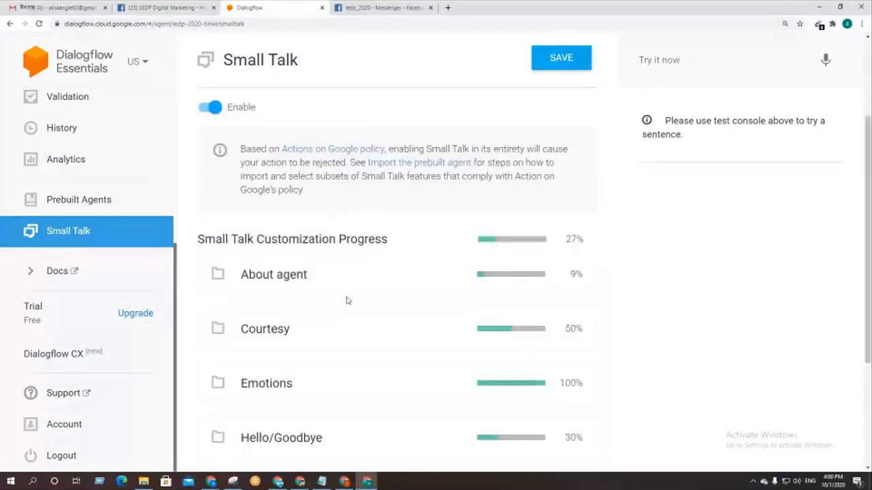
scroll(238, 256, "down", 1)
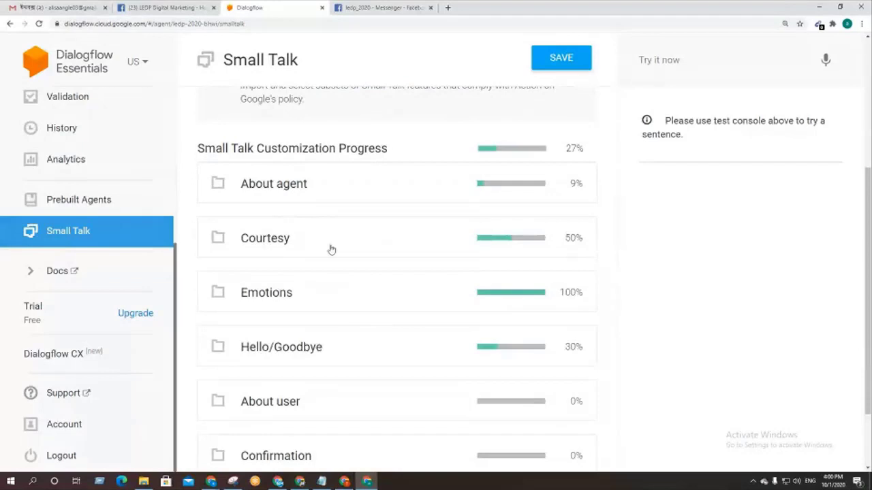
left_click(331, 249)
scroll(413, 284, "down", 2)
double_click(298, 232)
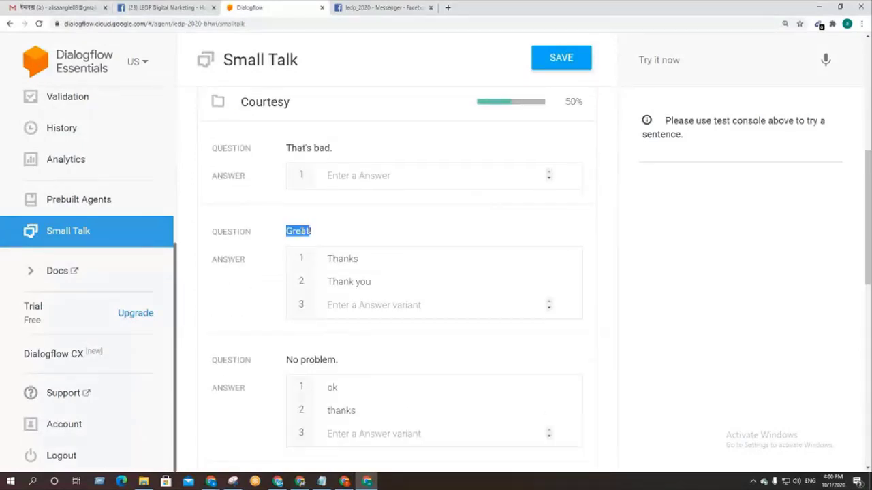
triple_click(303, 232)
key("ctrl+c")
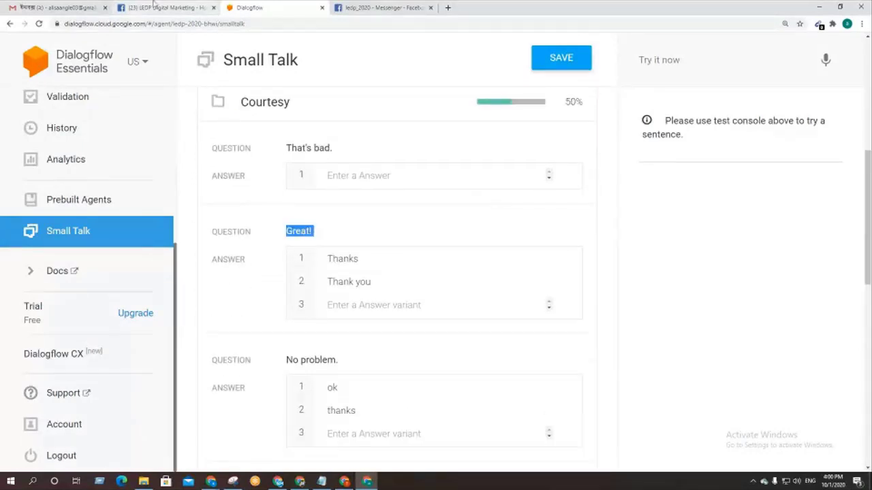
Step: Send 'Great!' twice in the page's Messenger chat and check the bot's replies
left_click(154, 6)
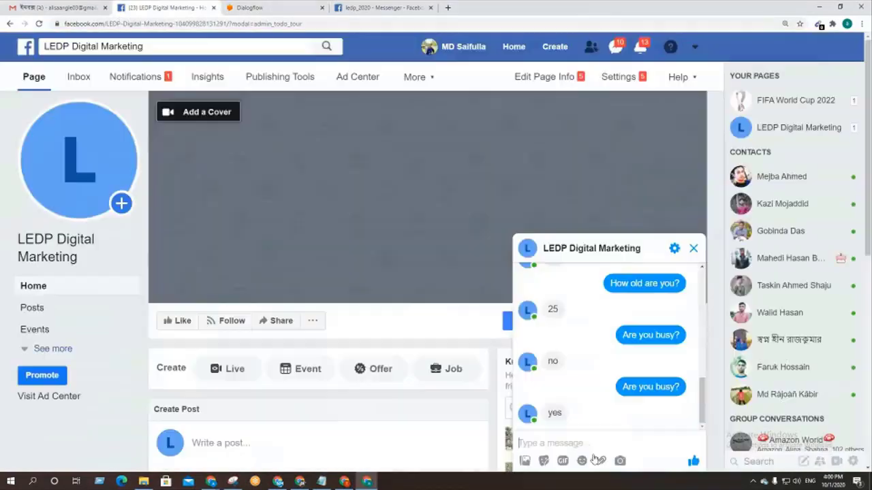
left_click(575, 443)
key("ctrl+v")
key("Return")
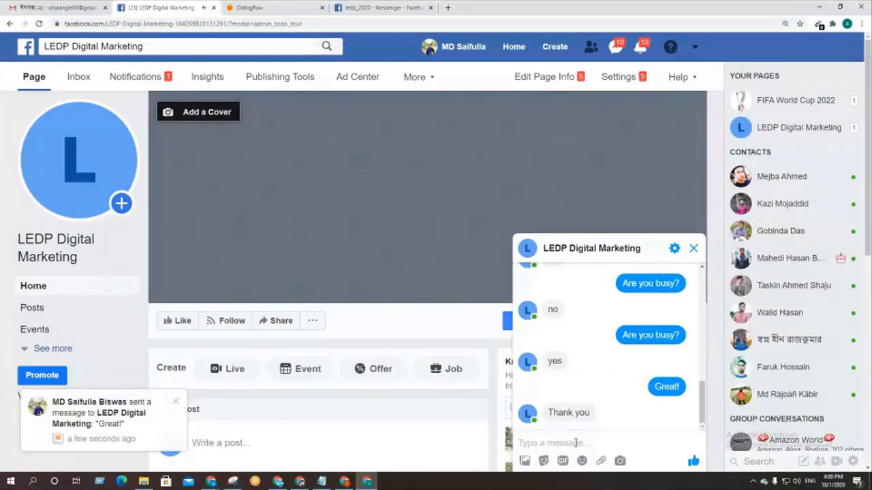
key("ctrl+v")
key("Return")
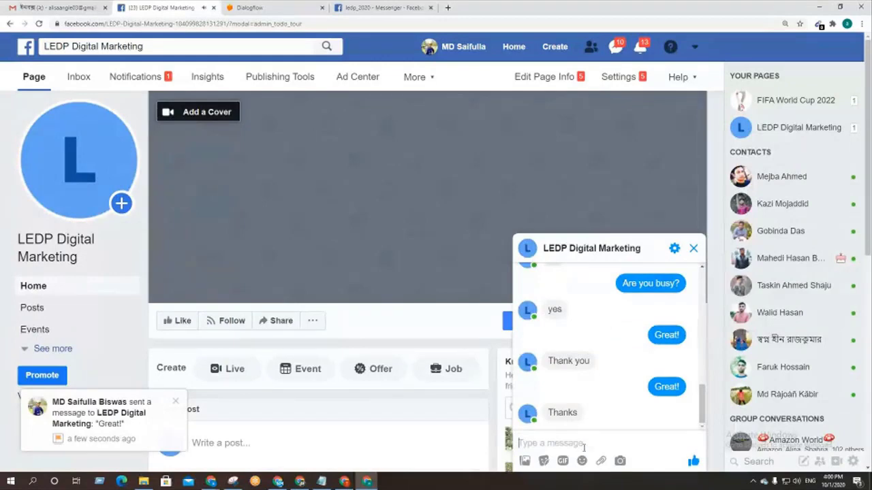
left_click(295, 4)
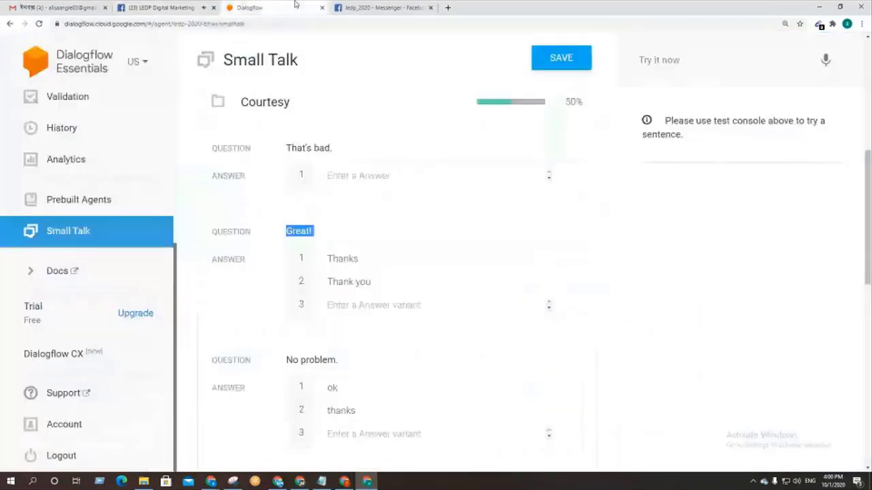
scroll(372, 296, "down", 3)
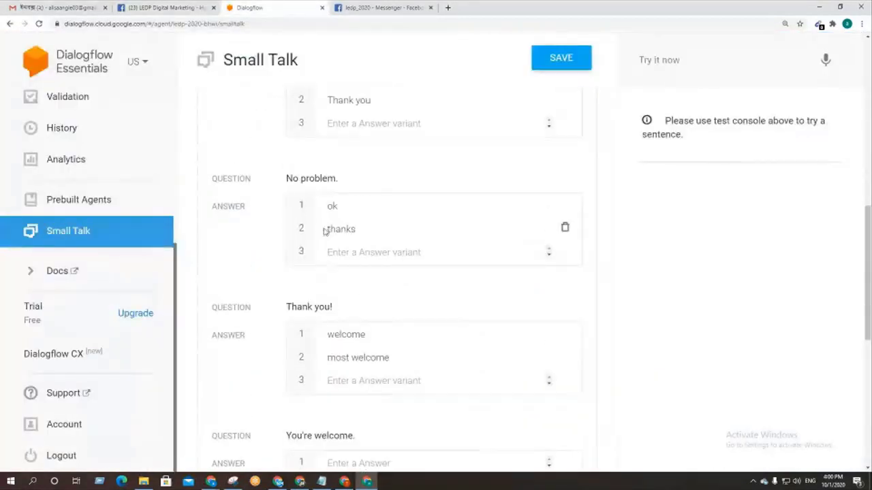
Step: Copy 'Thank you!' and send it twice in Messenger, getting 'welcome' then 'most welcome'
triple_click(316, 178)
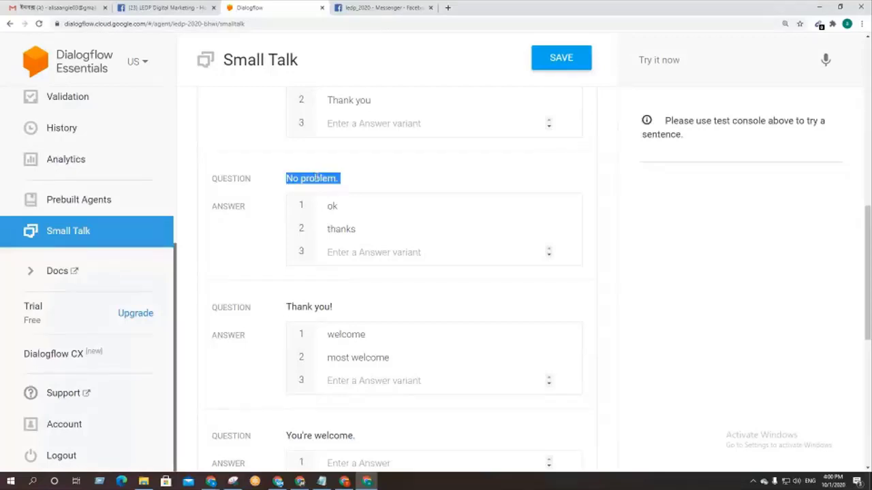
left_click(163, 8)
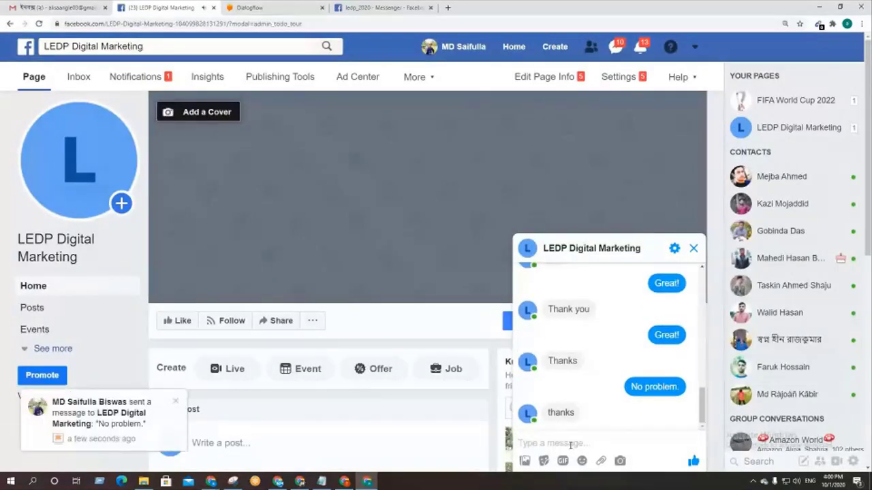
left_click(265, 8)
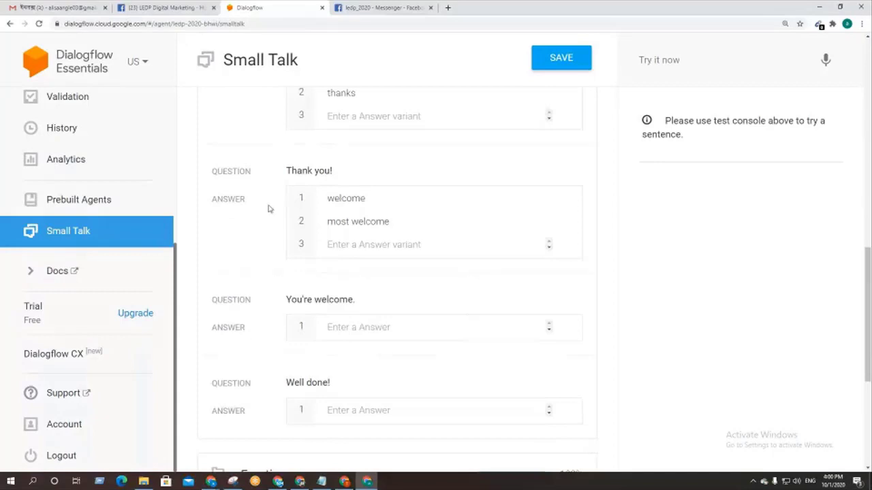
left_click_drag(334, 171, 286, 171)
key("ctrl+c")
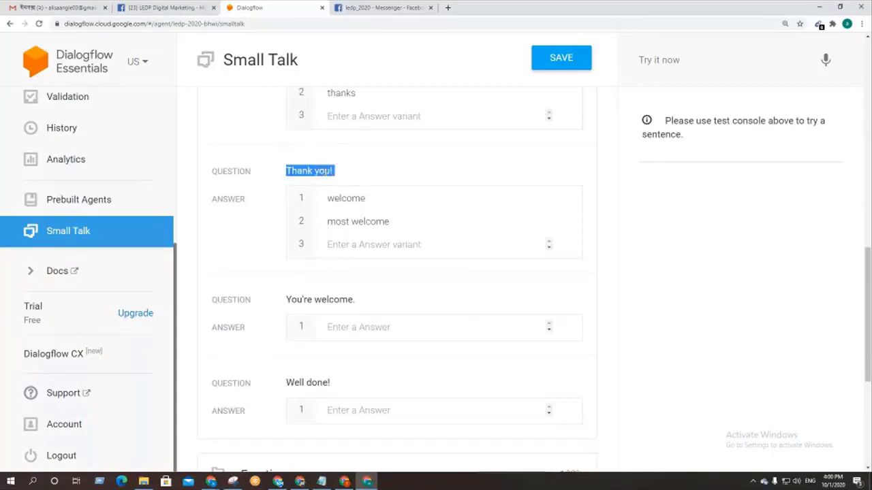
left_click(178, 6)
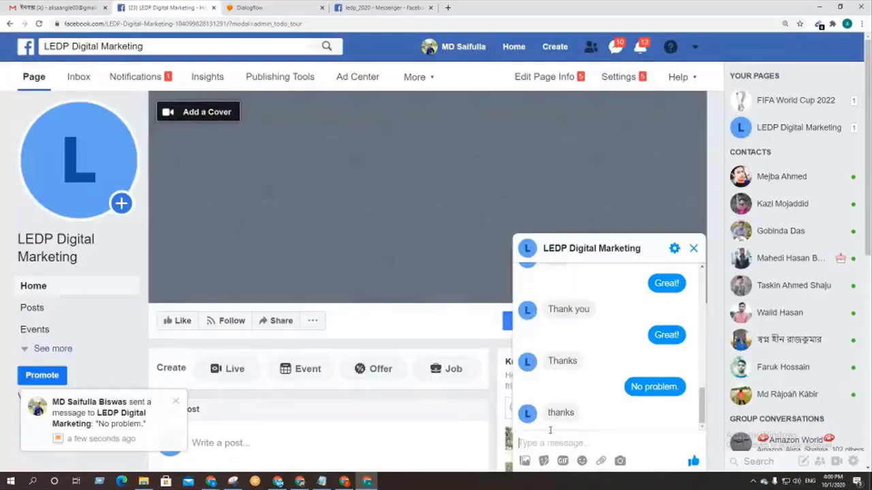
key("ctrl+v")
key("Return")
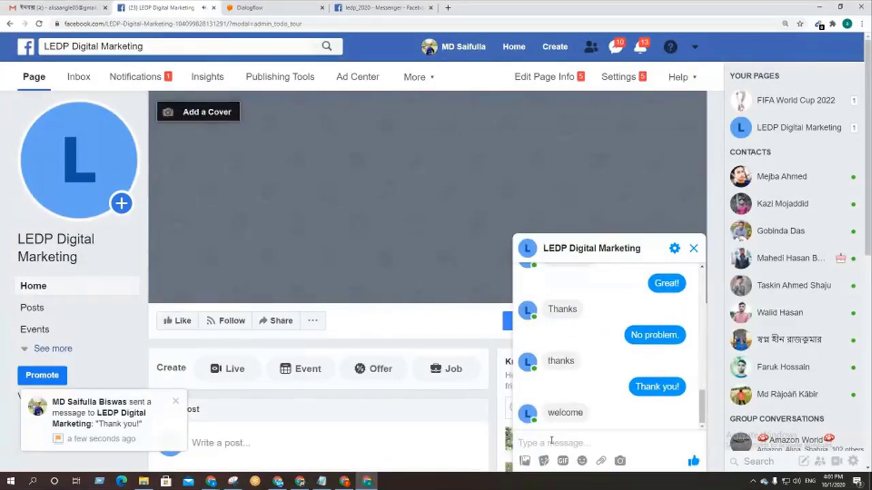
key("ctrl+v")
key("Return")
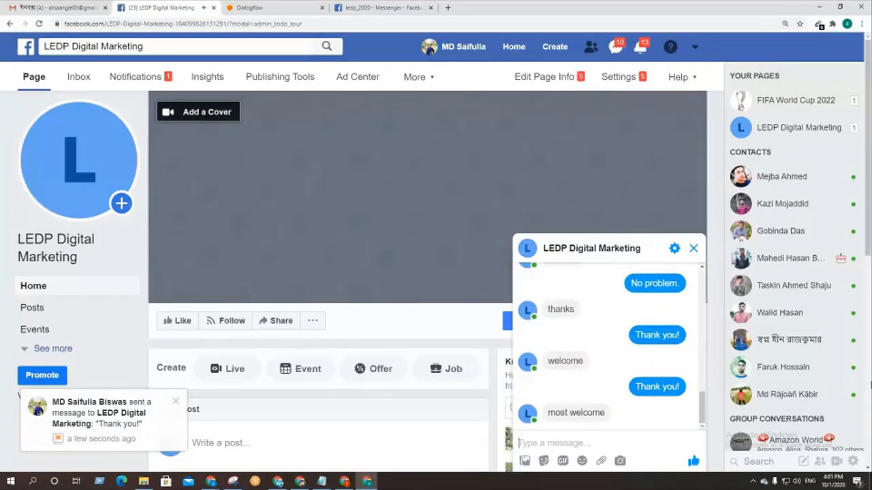
left_click(279, 6)
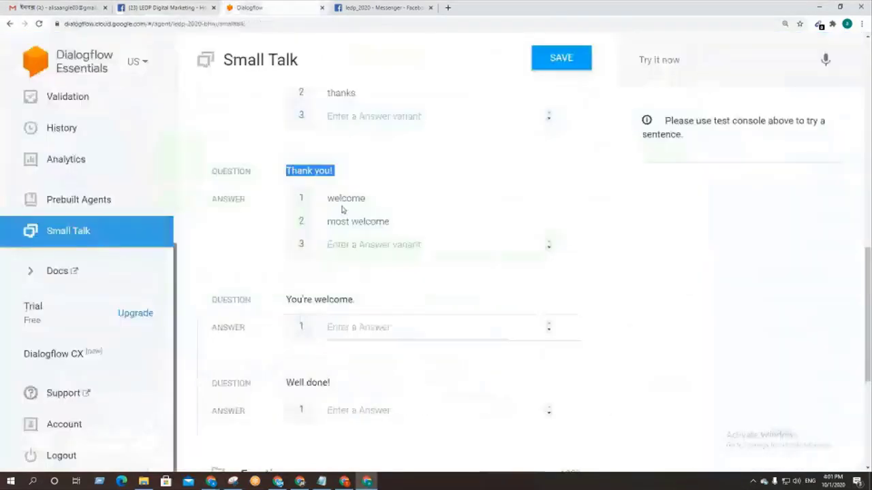
scroll(426, 302, "up", 10)
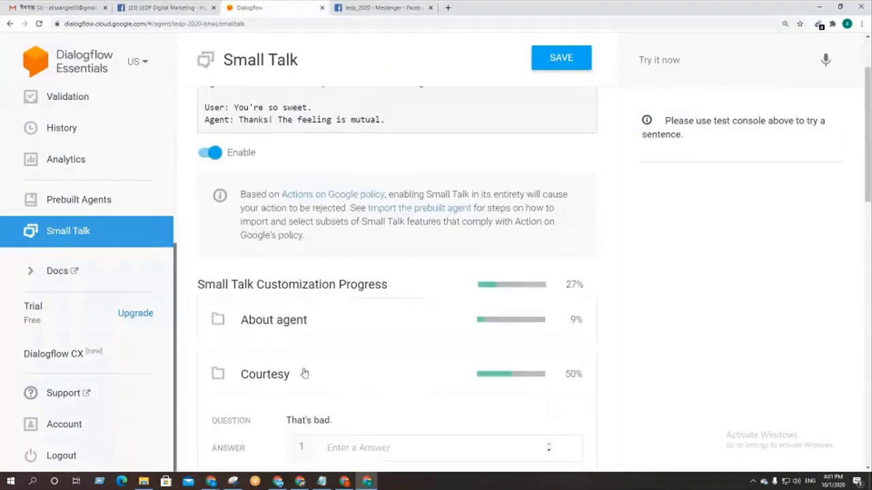
Step: Collapse Courtesy, expand Emotions, and send 'Ha ha ha!' in the page's Messenger chat
left_click(292, 375)
scroll(359, 356, "down", 2)
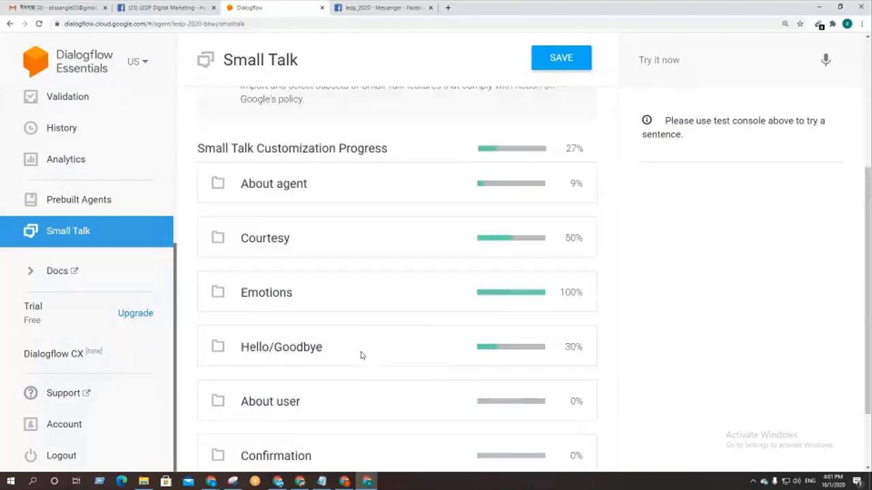
left_click(324, 301)
scroll(408, 320, "down", 1)
triple_click(310, 249)
key("ctrl+c")
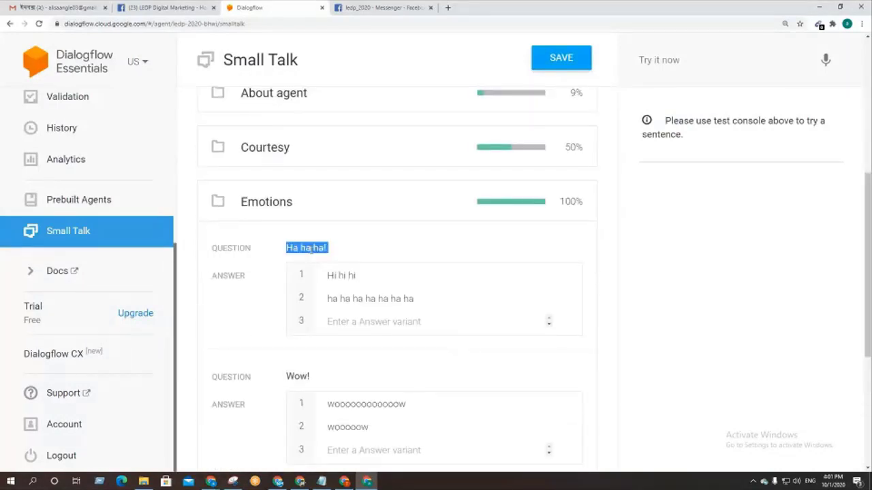
left_click(129, 6)
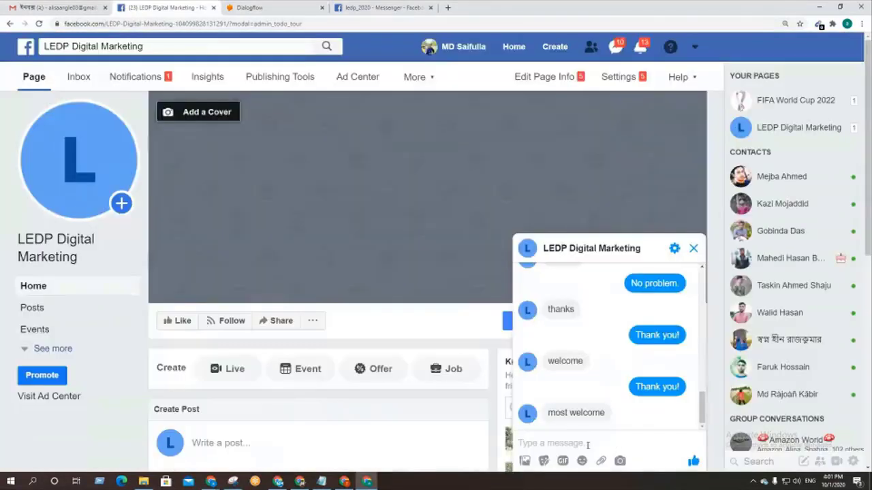
left_click(587, 443)
key("ctrl+v")
key("Return")
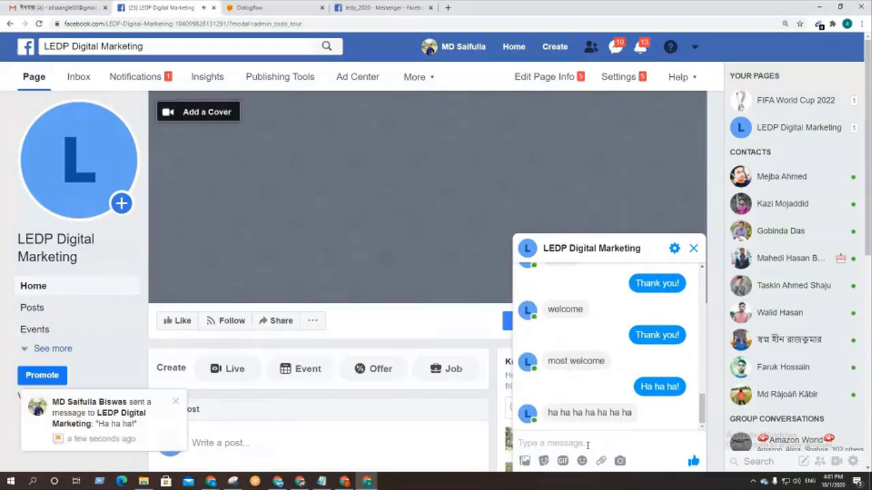
Step: Copy 'Wow!' from Emotions and send it to the page's bot
left_click(275, 9)
scroll(339, 266, "down", 2)
left_click_drag(312, 240, 285, 241)
key("ctrl+c")
left_click(176, 6)
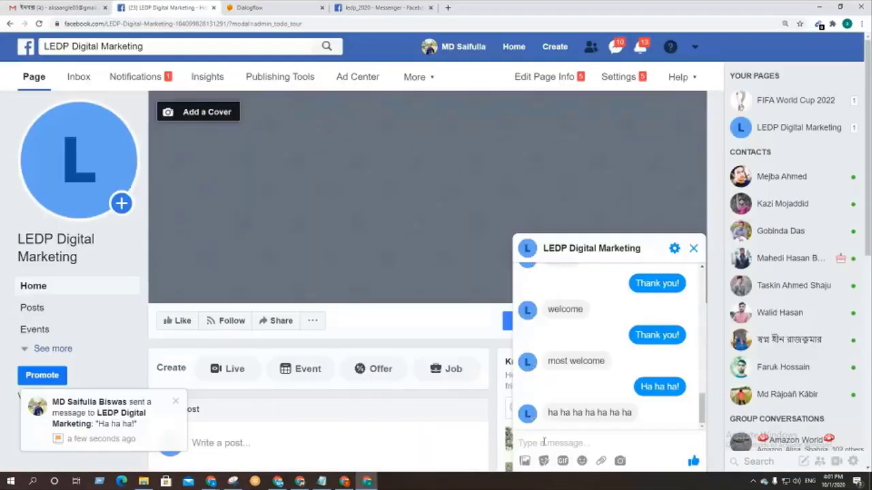
key("ctrl+v")
key("Return")
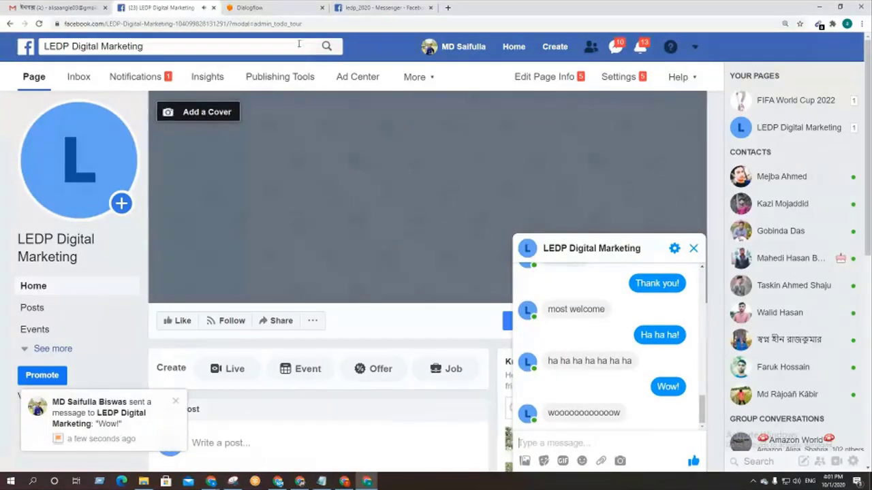
Step: Collapse the Emotions section and bring up the Google Meet window
left_click(278, 7)
scroll(352, 204, "up", 1)
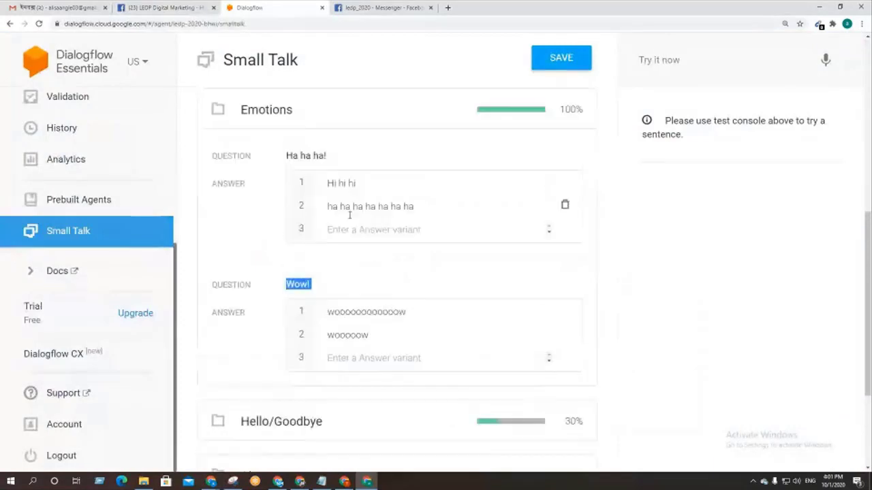
scroll(302, 247, "up", 3)
left_click(302, 247)
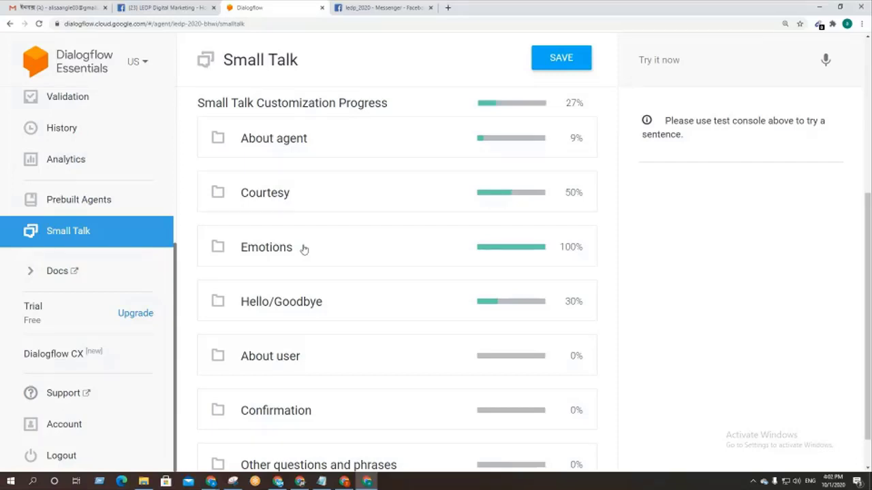
left_click(345, 482)
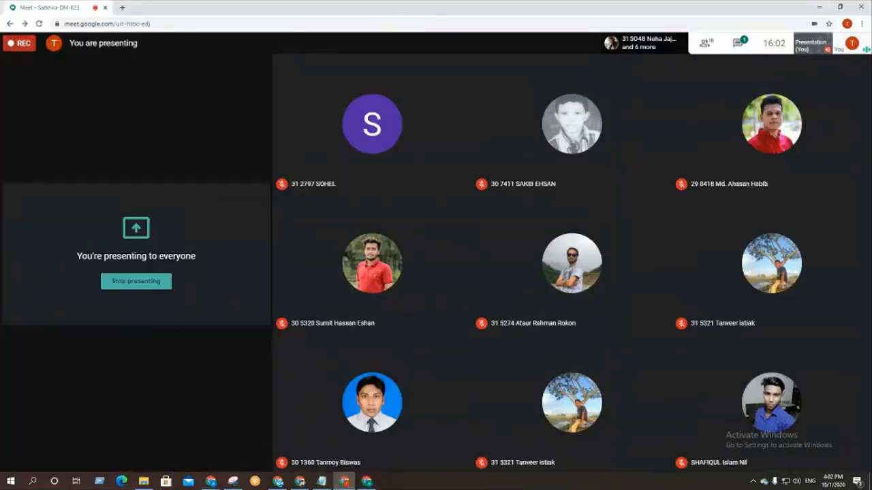